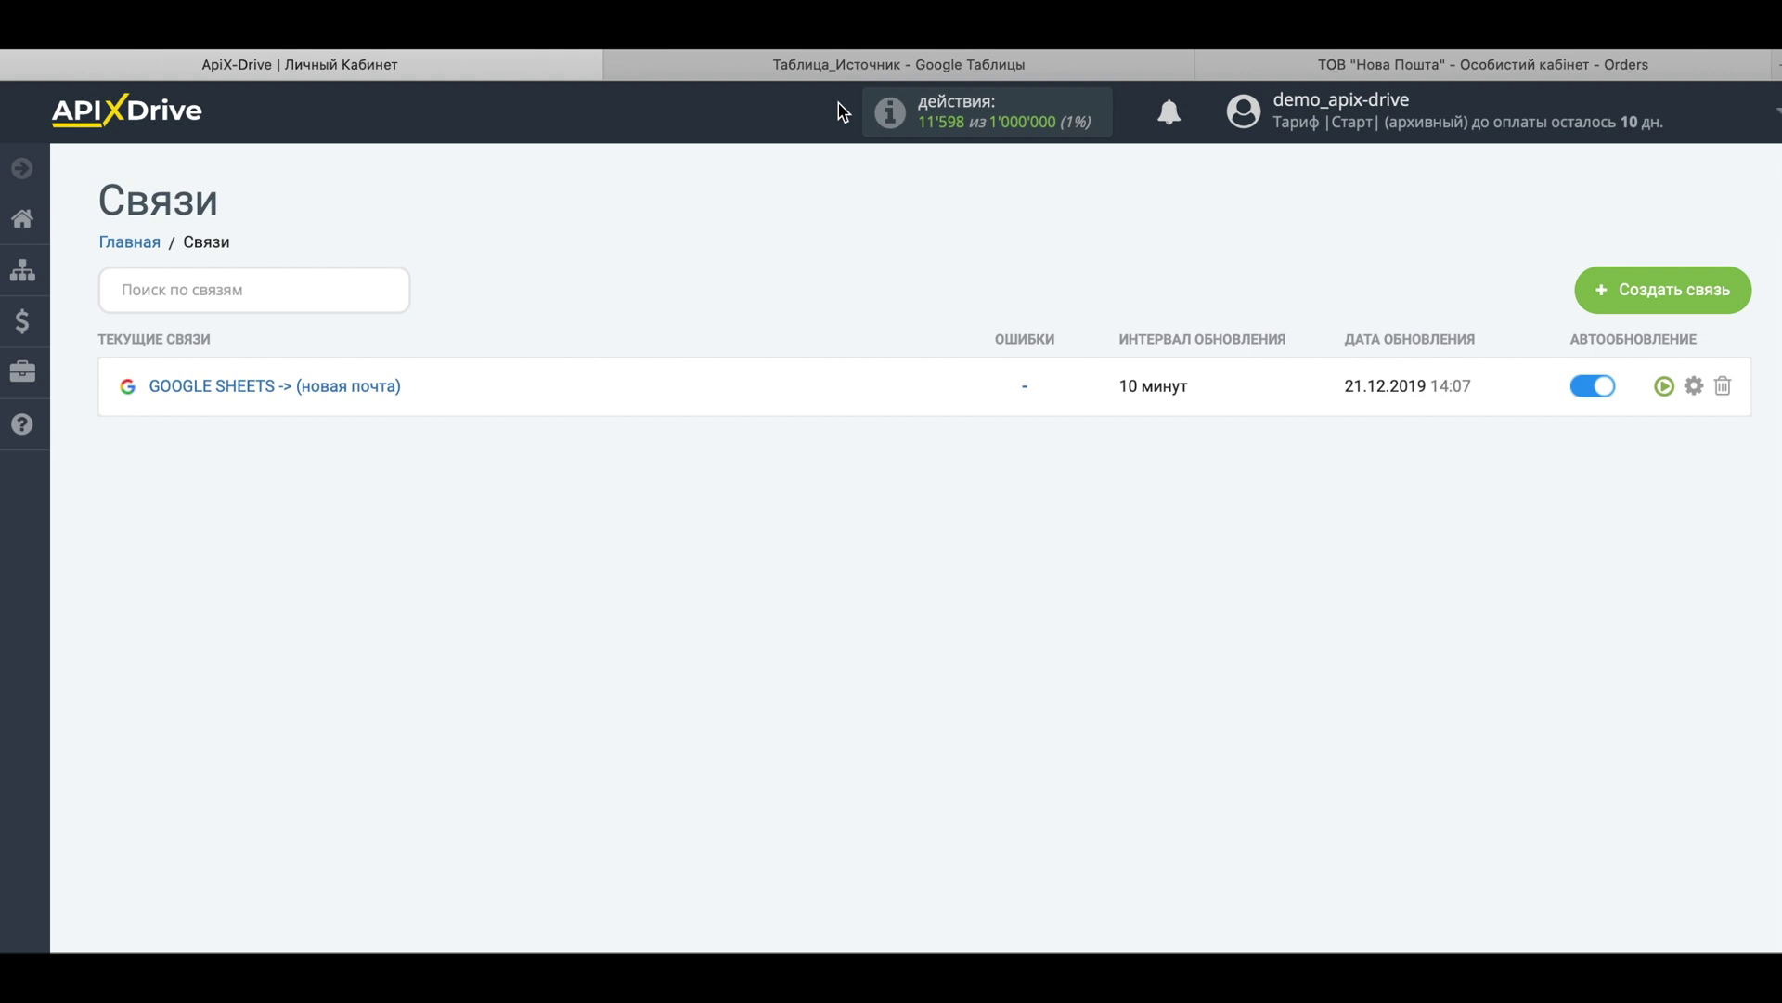
# Copy the order in row 2 (A2:K2) into row 3 of the spreadsheet.
pyautogui.click(832, 66)
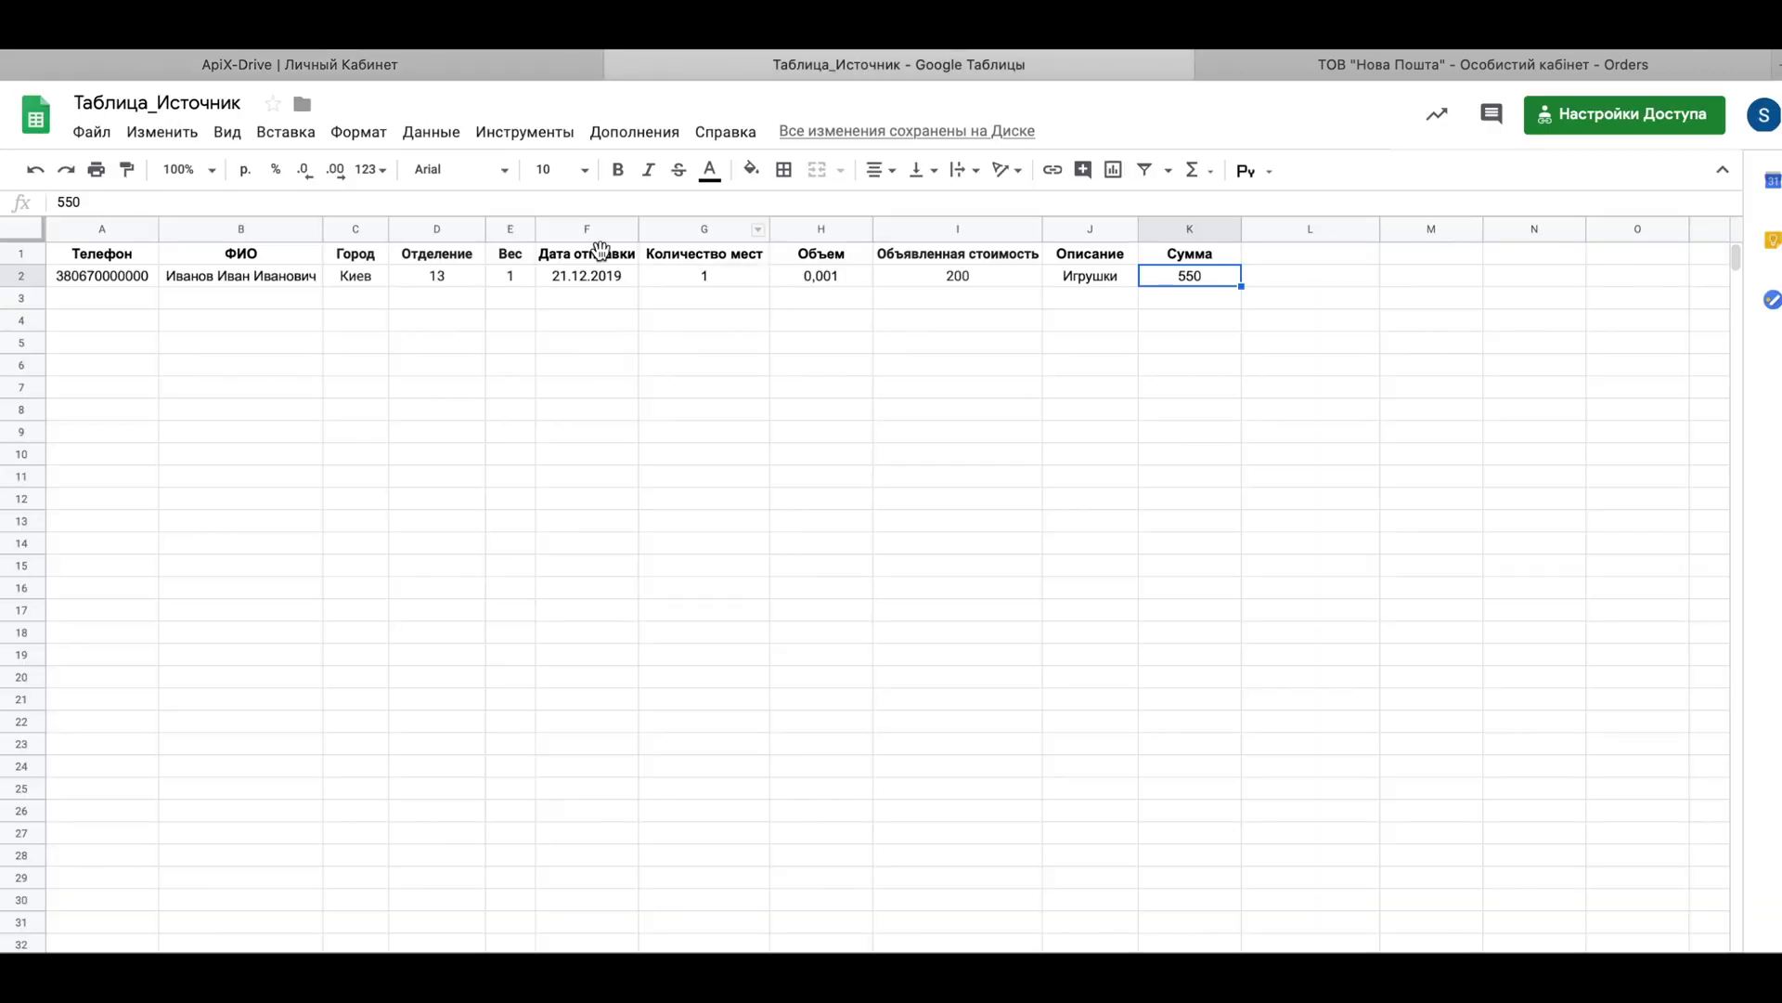
pyautogui.click(131, 274)
pyautogui.moveTo(336, 270); pyautogui.dragTo(1174, 279)
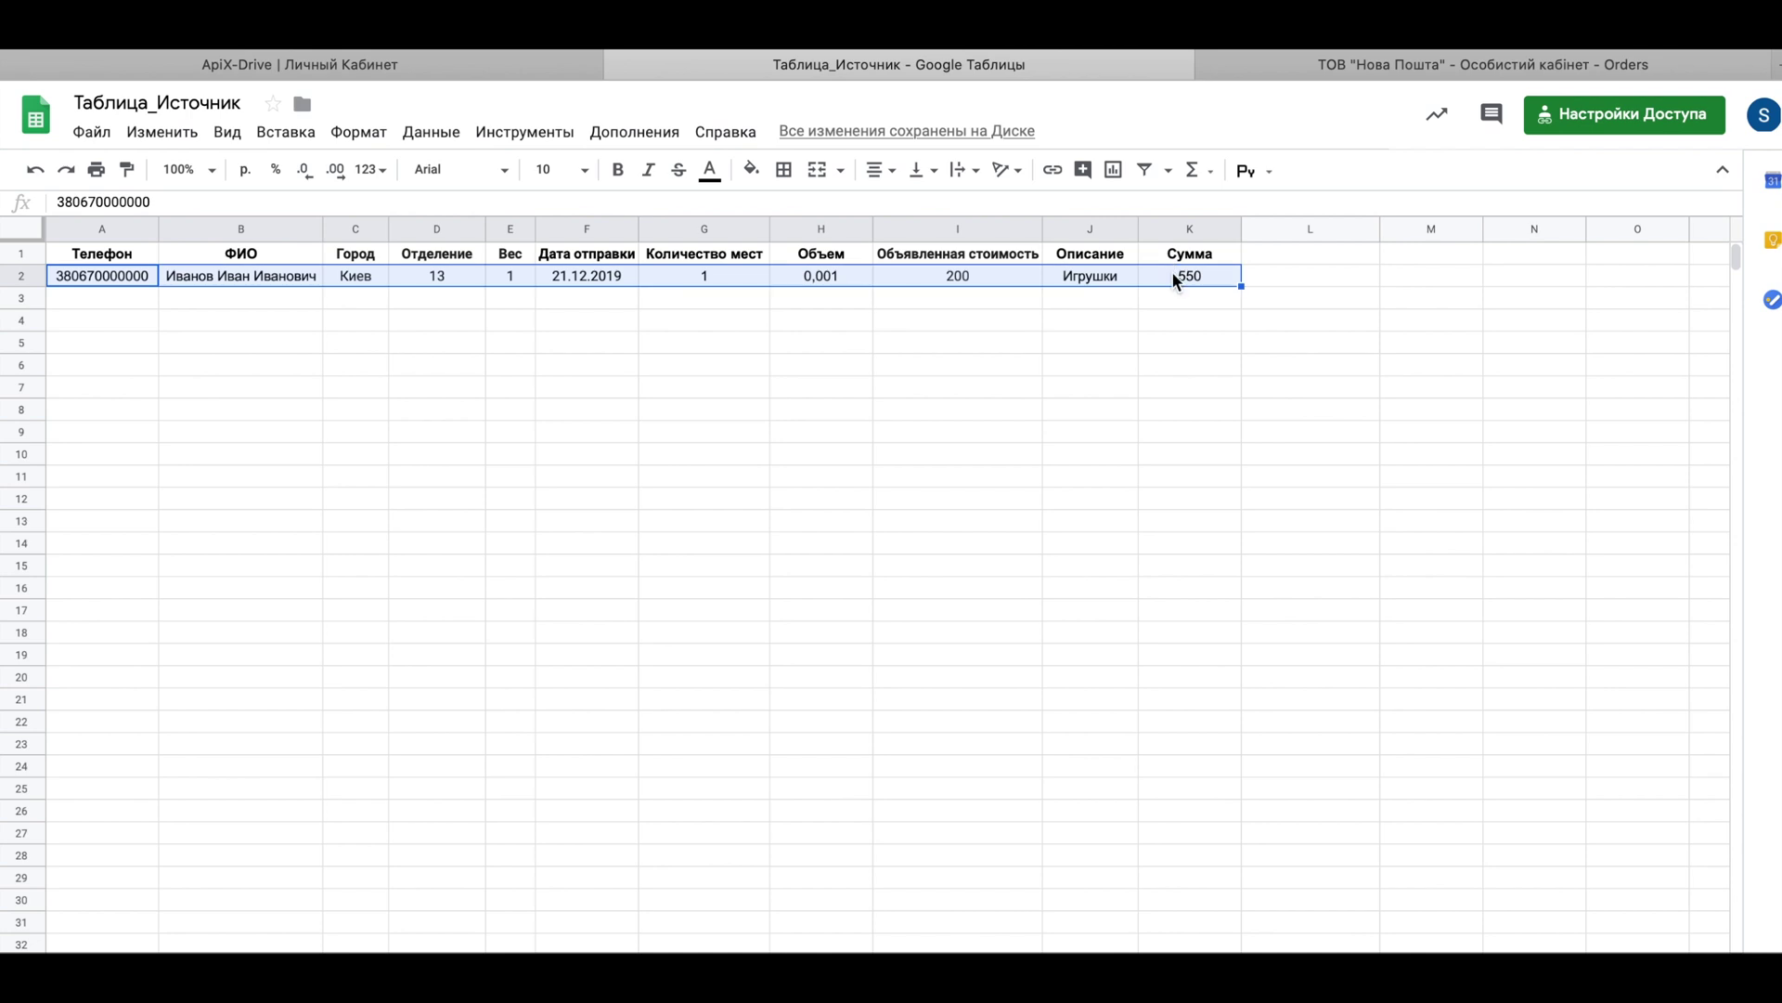
pyautogui.hotkey('ctrl', 'c')
pyautogui.click(114, 302)
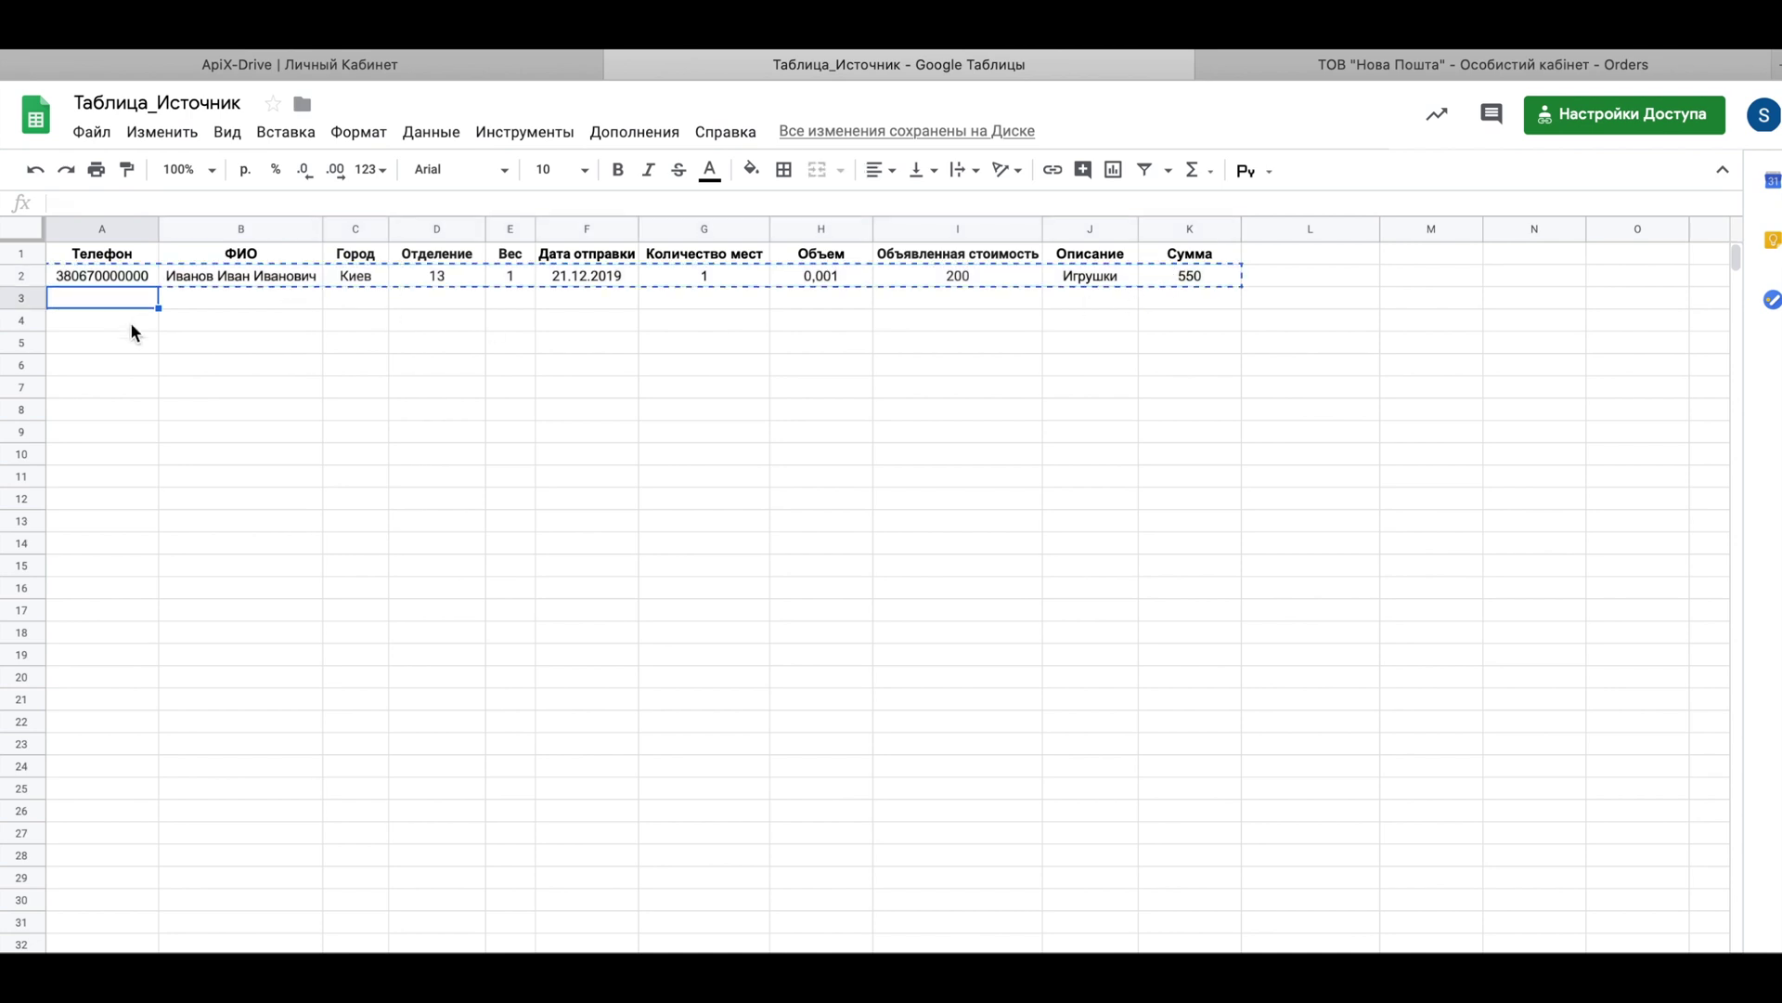
pyautogui.hotkey('ctrl', 'v')
# Change row 3's phone number and replace the recipient with a new full name.
pyautogui.doubleClick(153, 299)
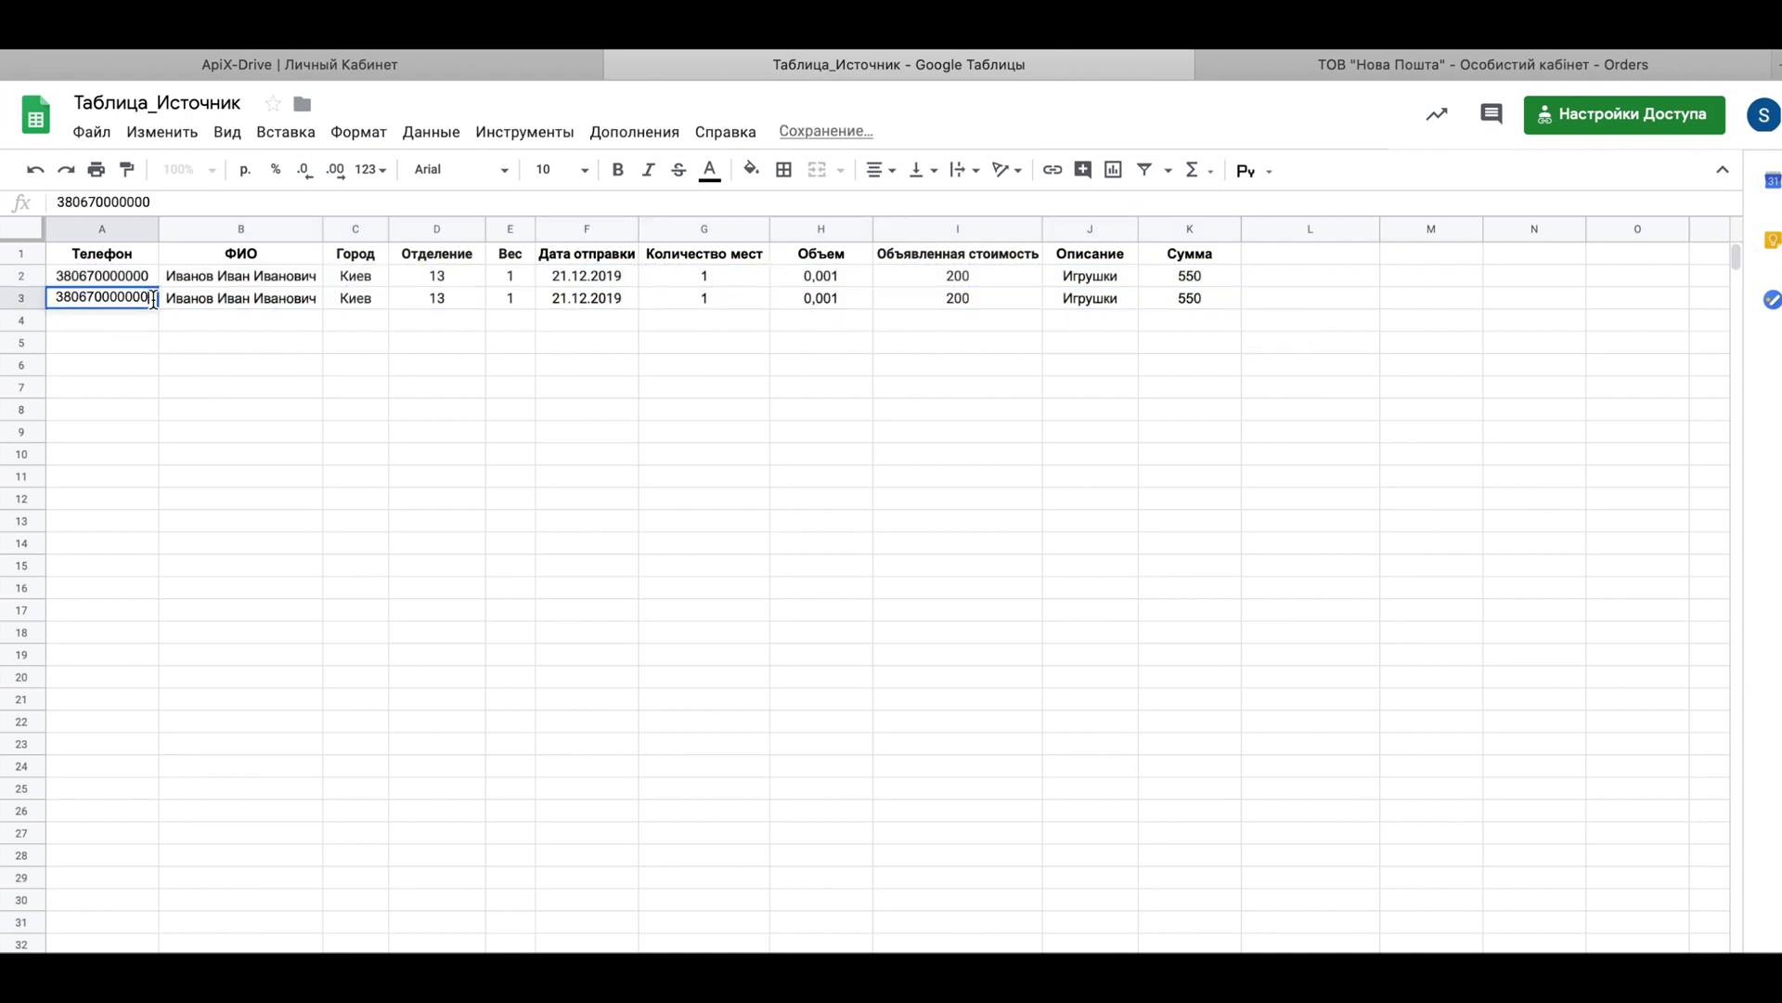
pyautogui.press('BackSpace')
pyautogui.write('1')
pyautogui.click(197, 307)
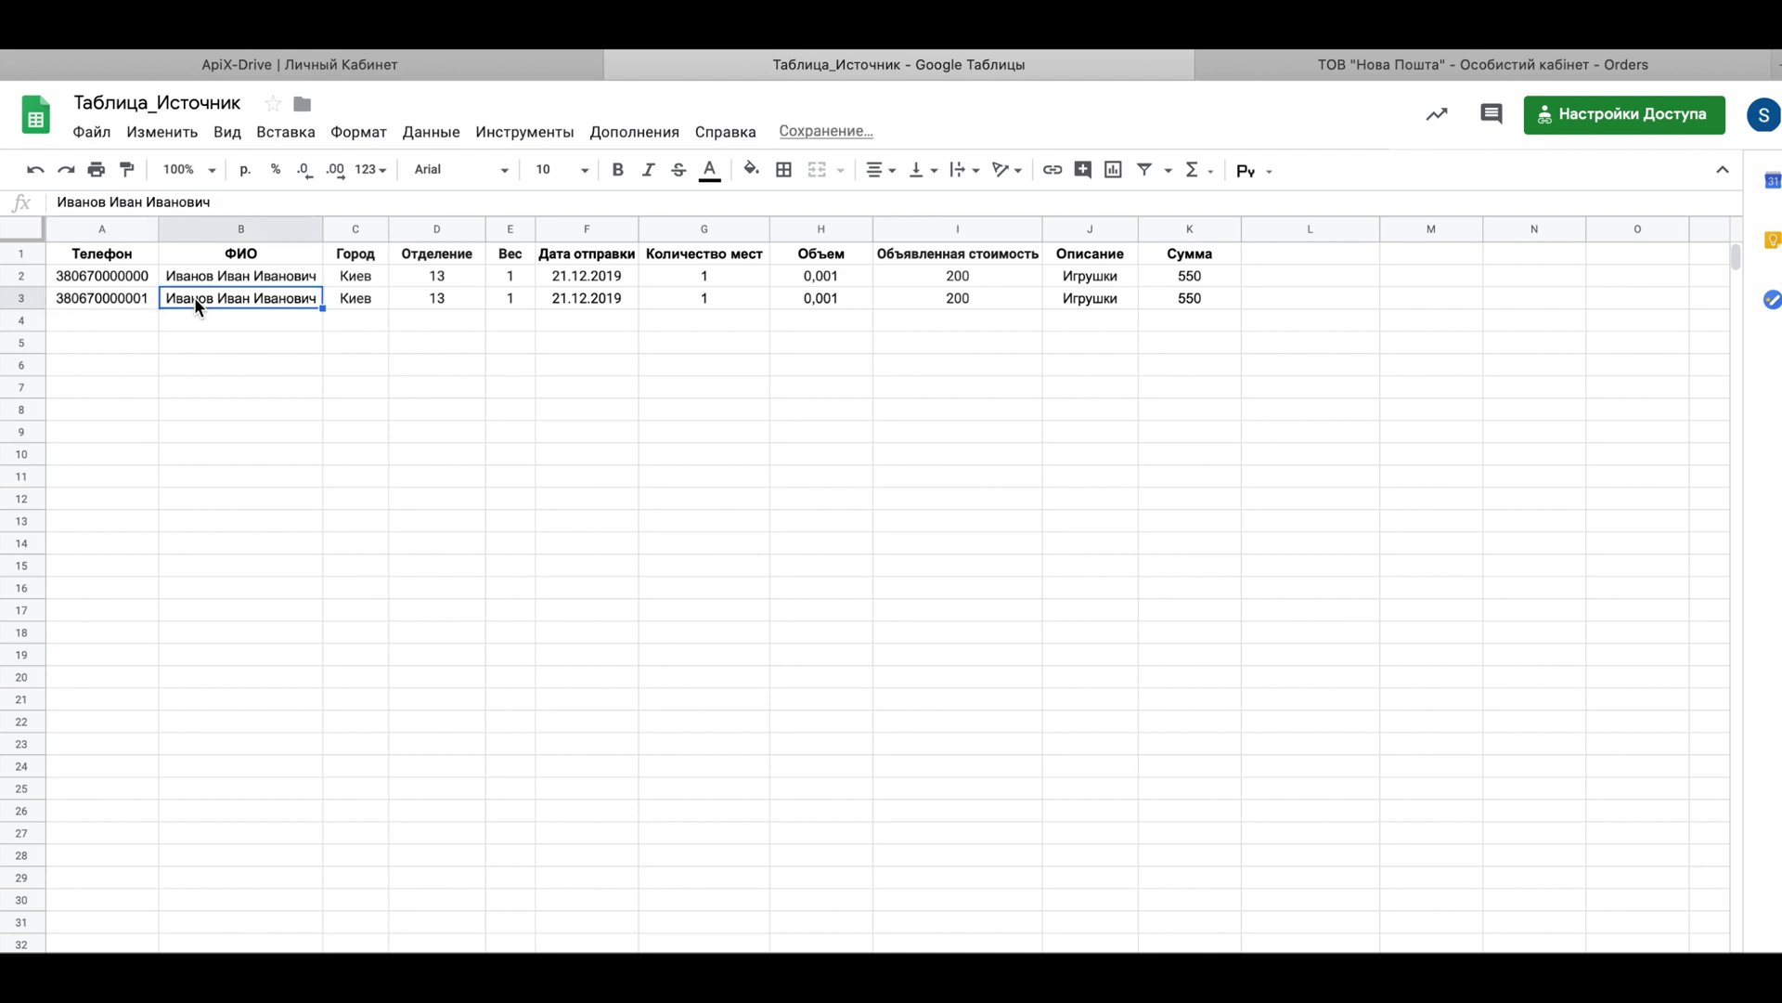
pyautogui.press('BackSpace')
pyautogui.write('Алексеев Алексей')
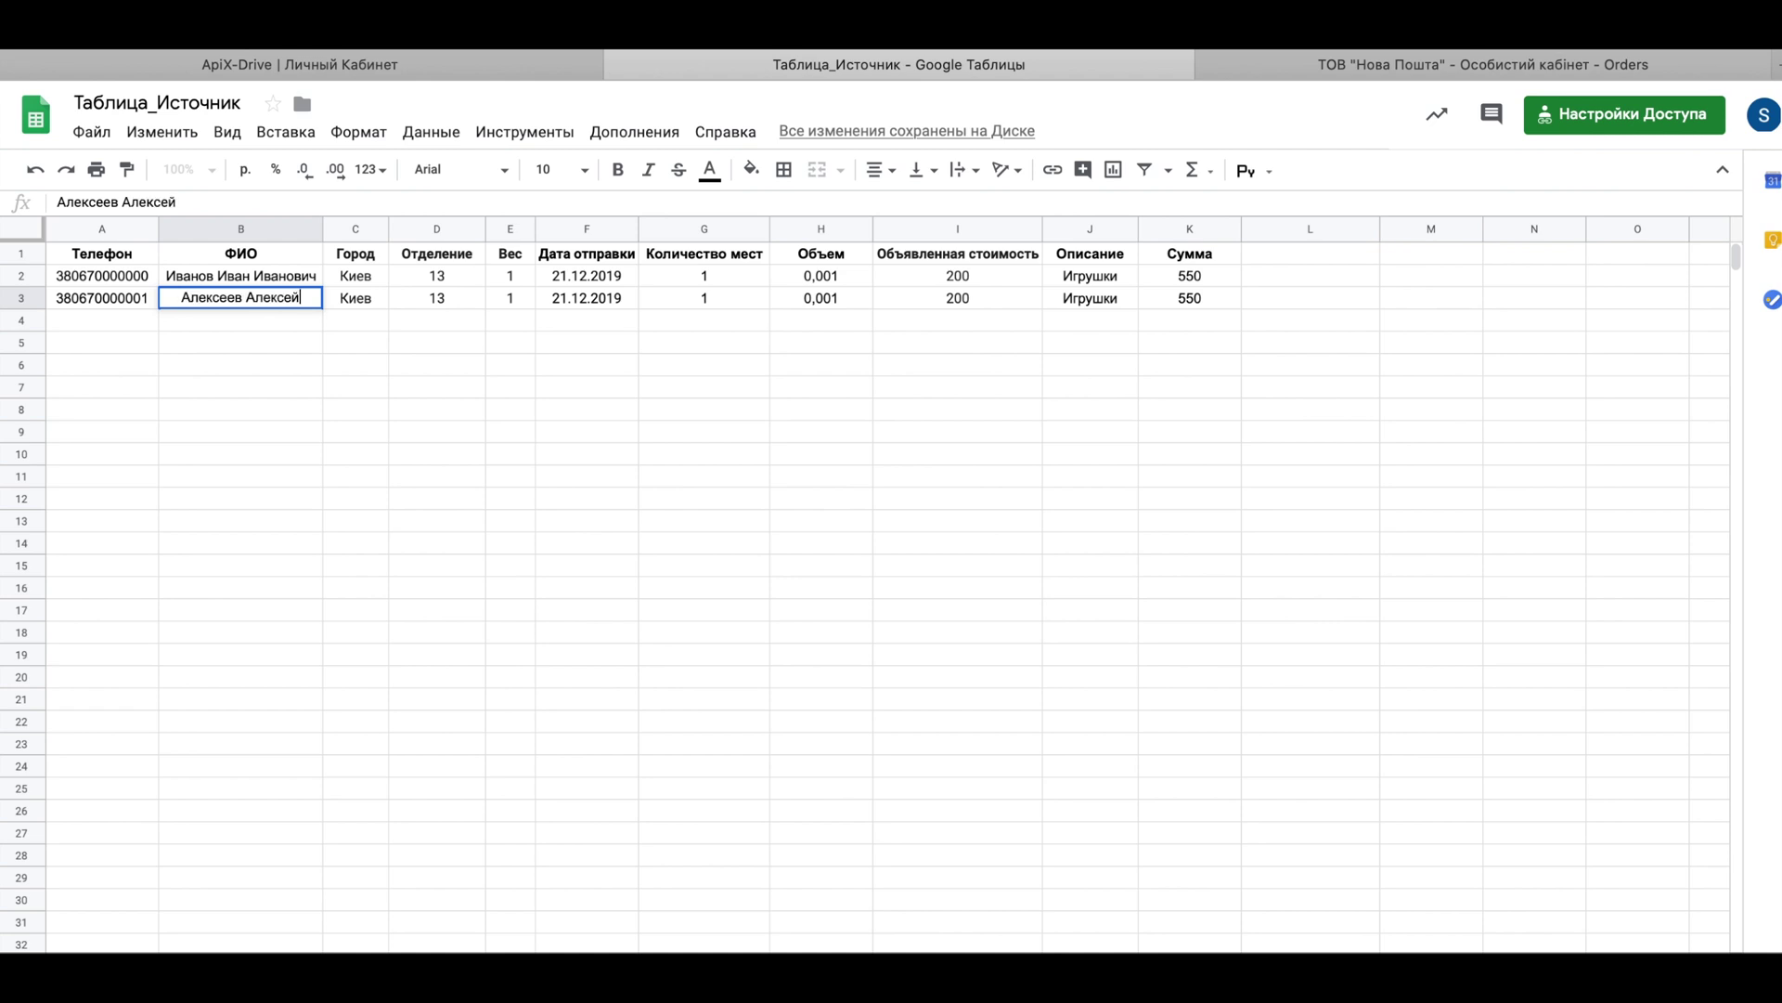
pyautogui.write(' А')
pyautogui.write('лексеевич')
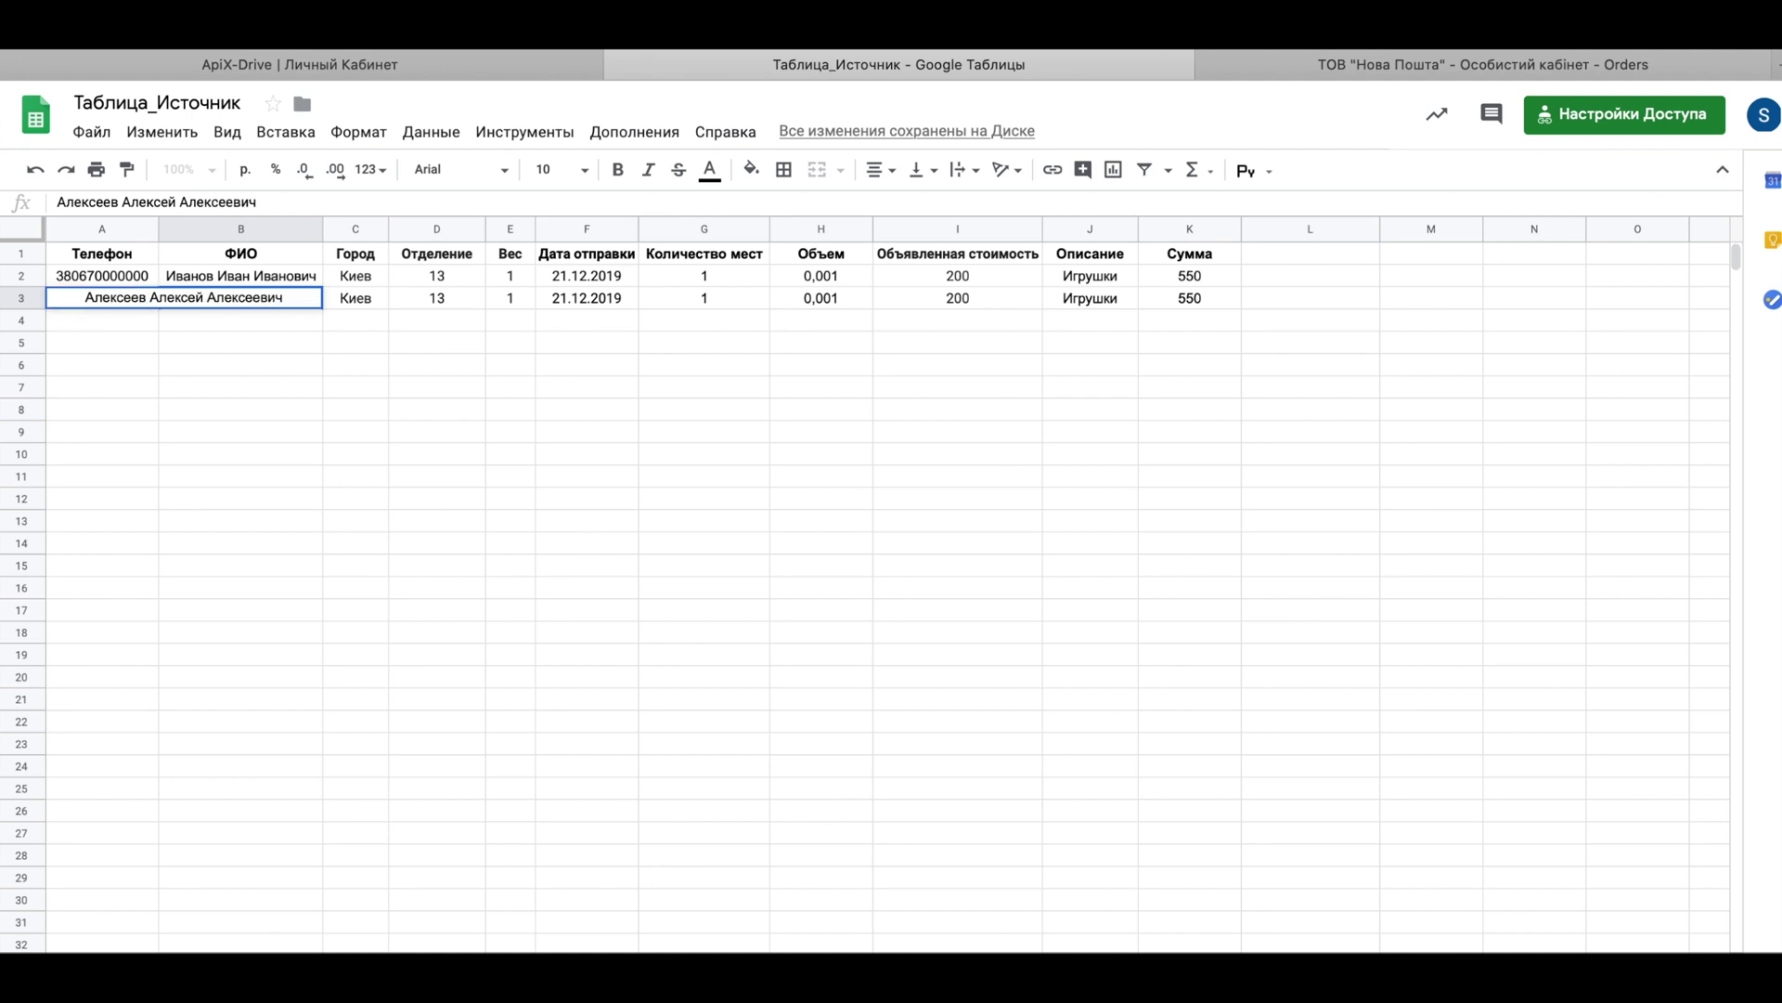
# Set row 3's branch to 15, weight to 2 and number of places to 2.
pyautogui.click(422, 299)
pyautogui.write('15')
pyautogui.click(512, 301)
pyautogui.write('2')
pyautogui.click(569, 306)
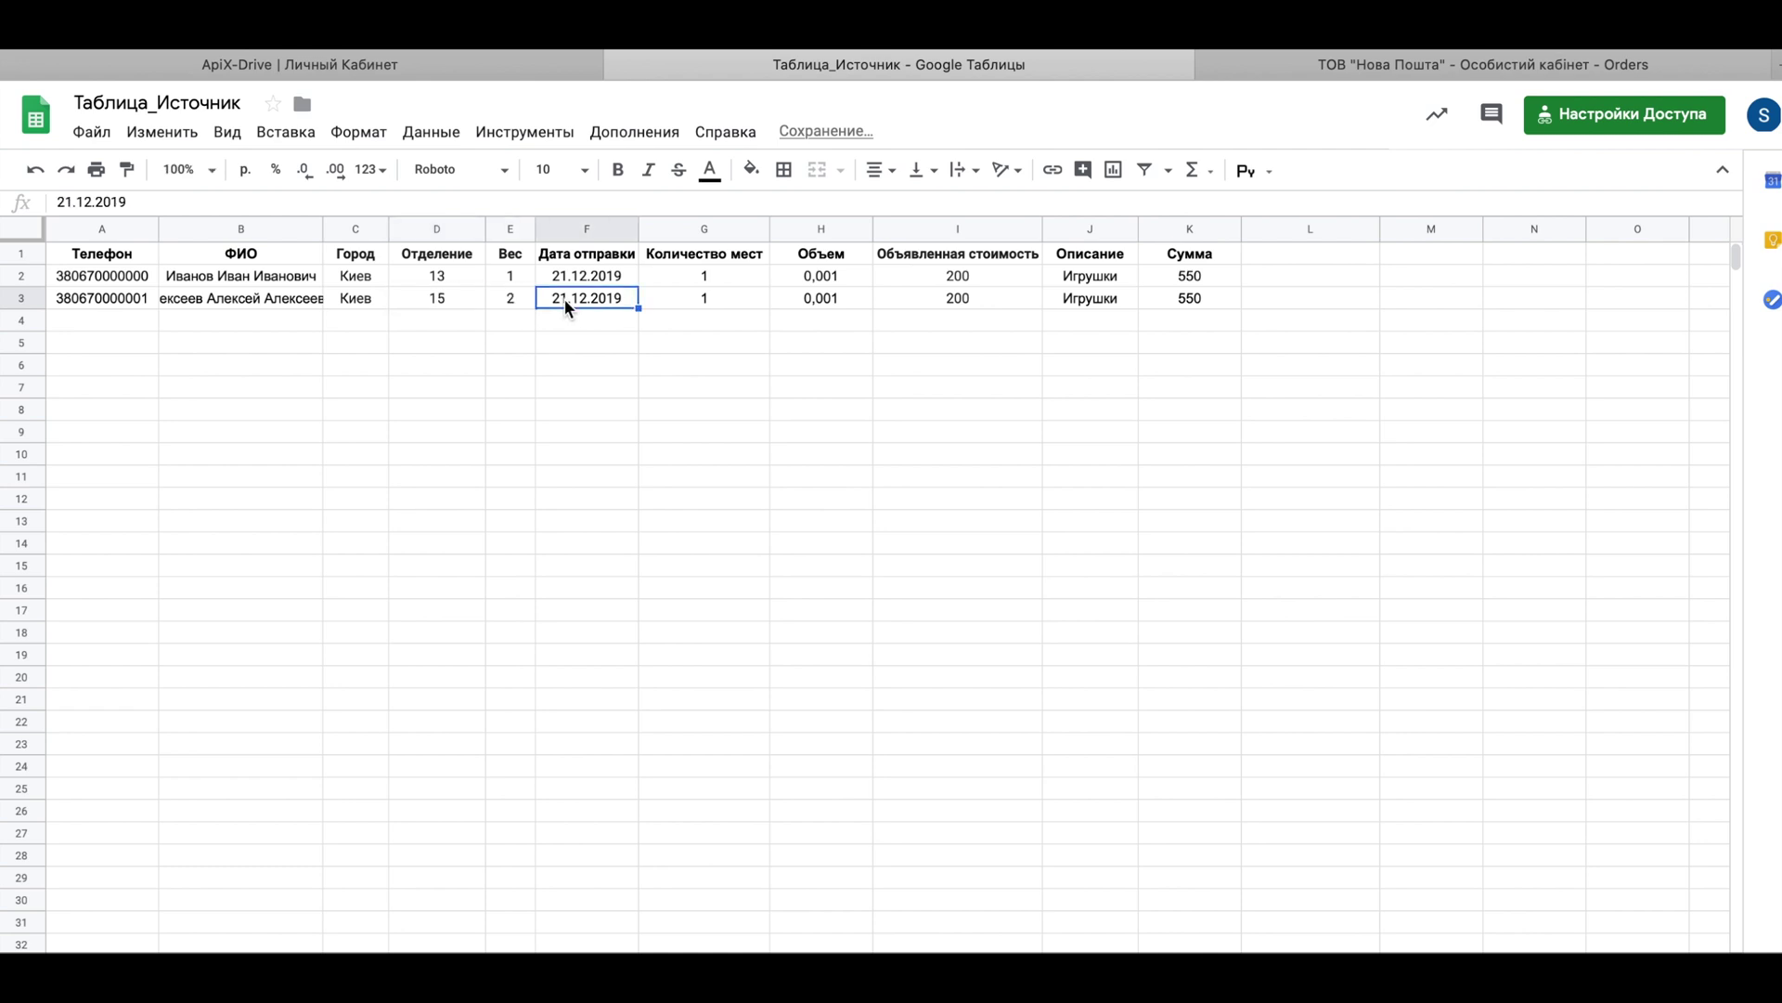
pyautogui.click(668, 307)
pyautogui.write('2')
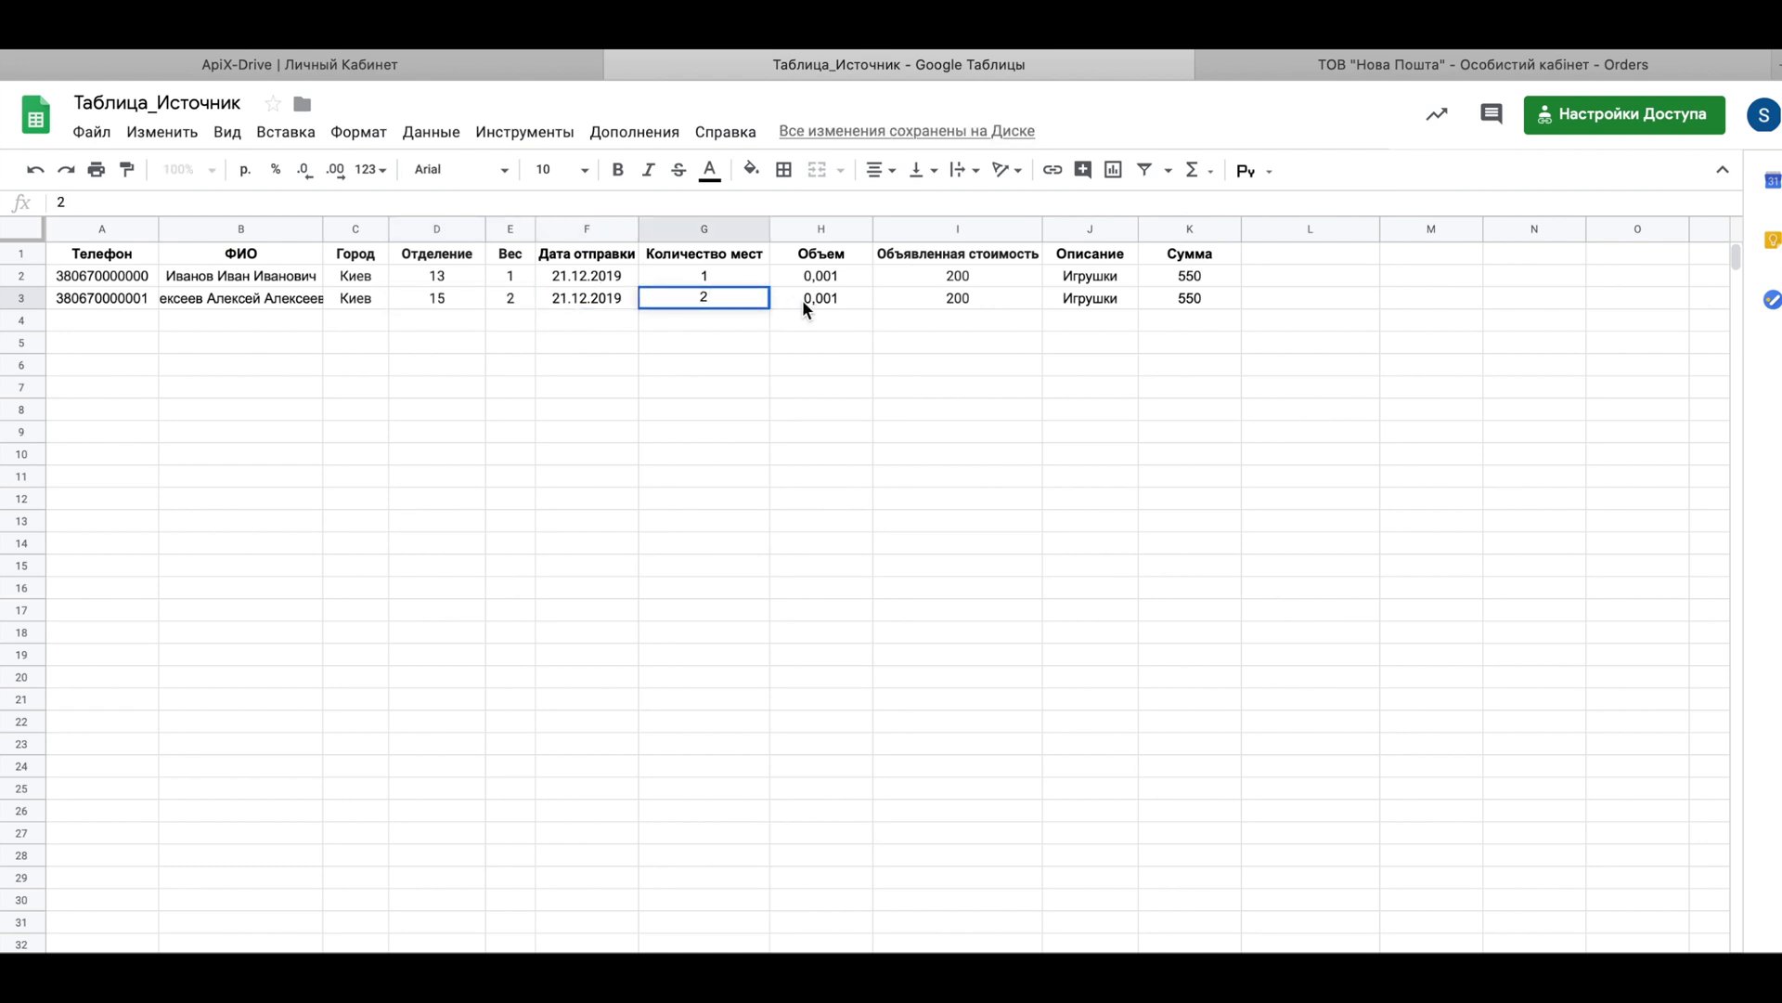
pyautogui.click(808, 305)
# Enter a declared value of 400 and a sum of 700 in row 3.
pyautogui.click(943, 305)
pyautogui.write('400')
pyautogui.click(1088, 306)
pyautogui.click(1195, 309)
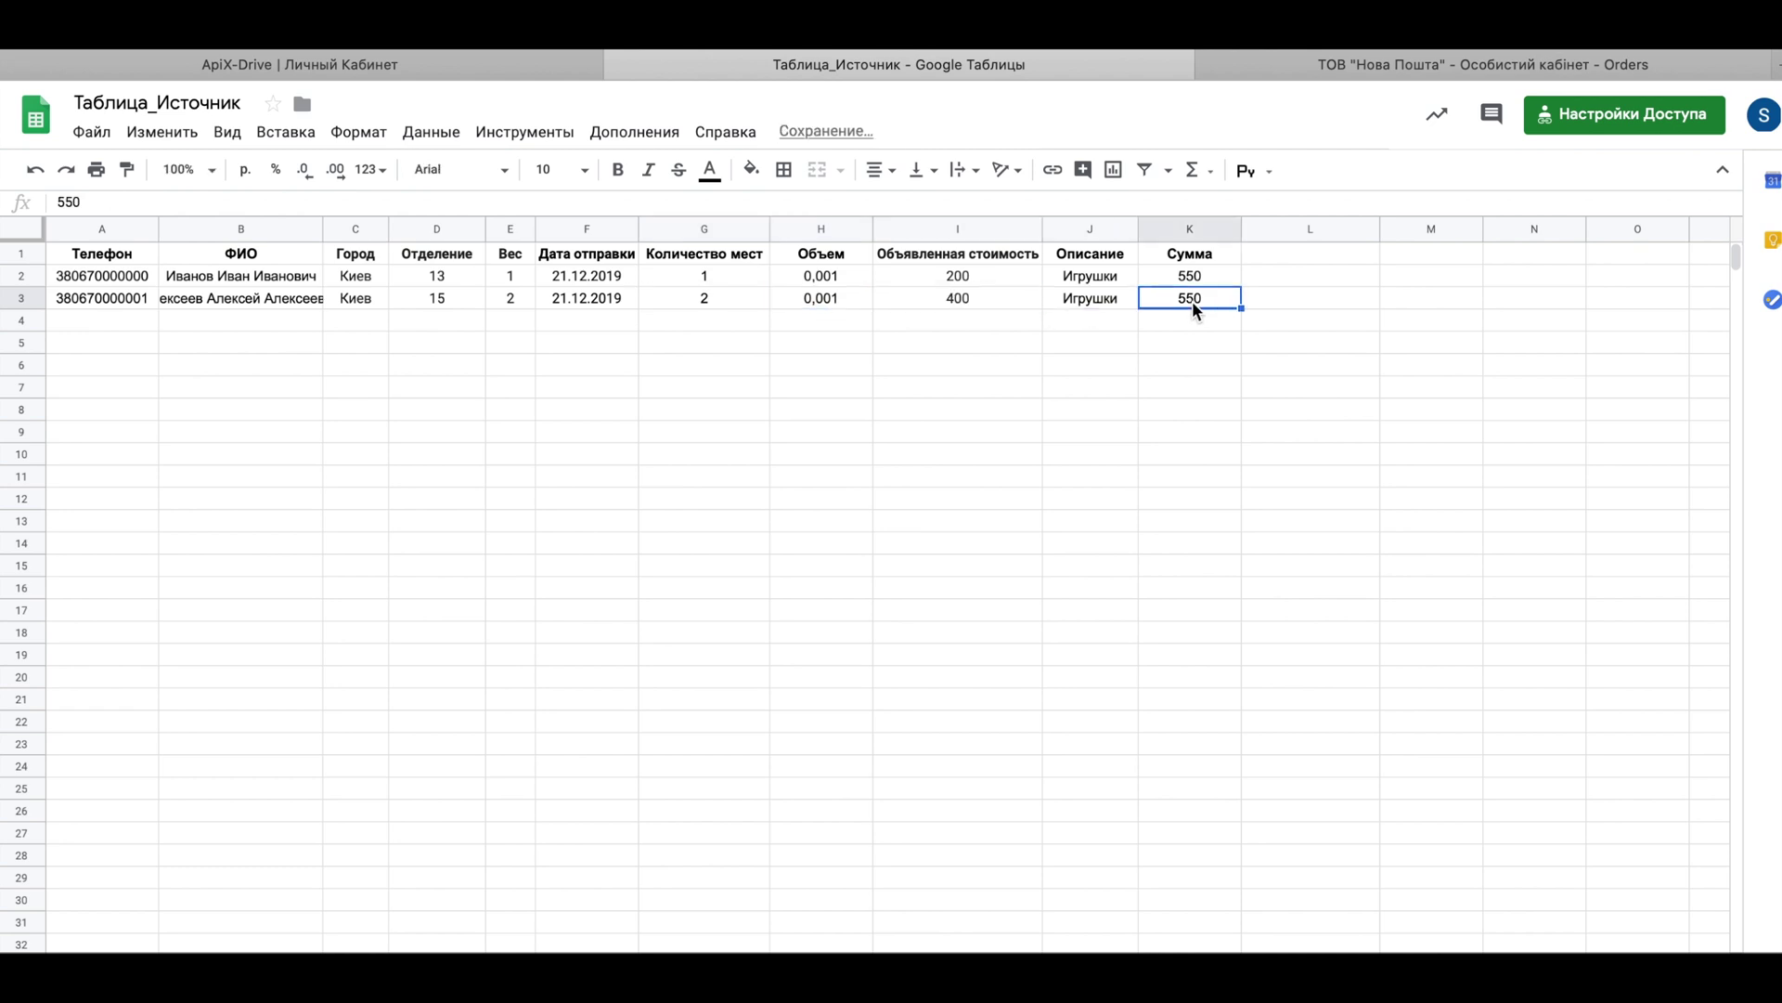
pyautogui.write('700')
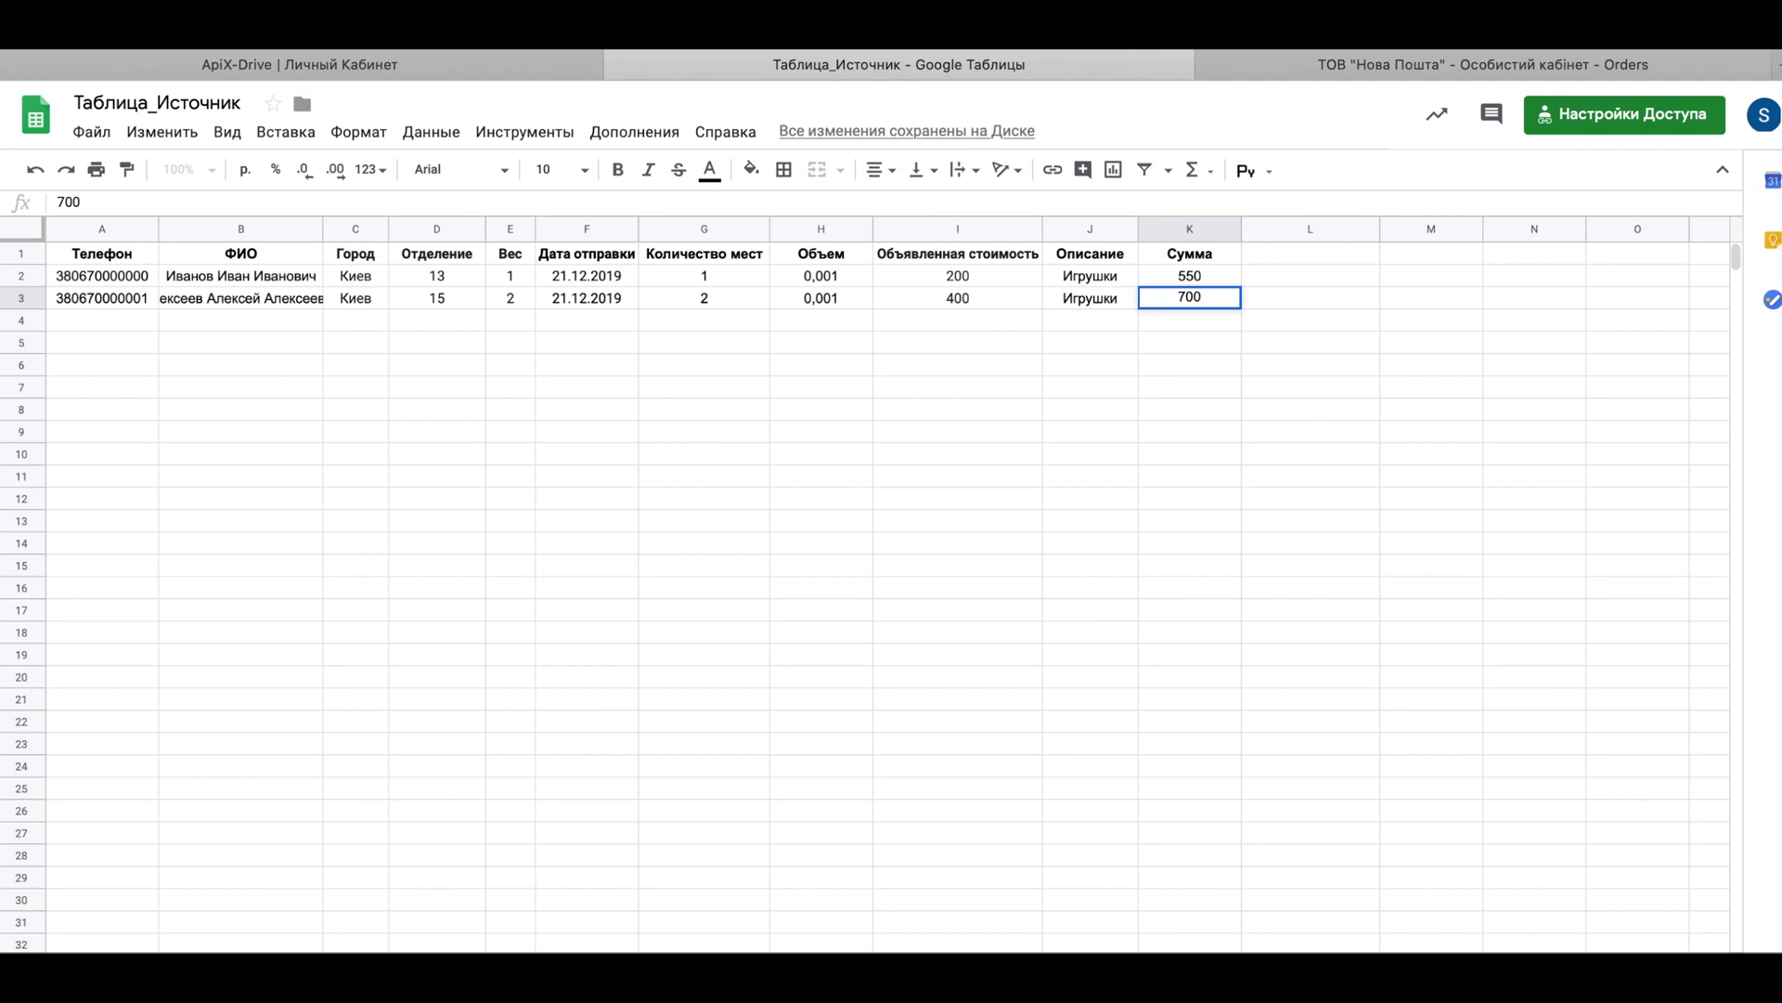
pyautogui.moveTo(1049, 343); pyautogui.dragTo(1042, 347)
pyautogui.click(836, 302)
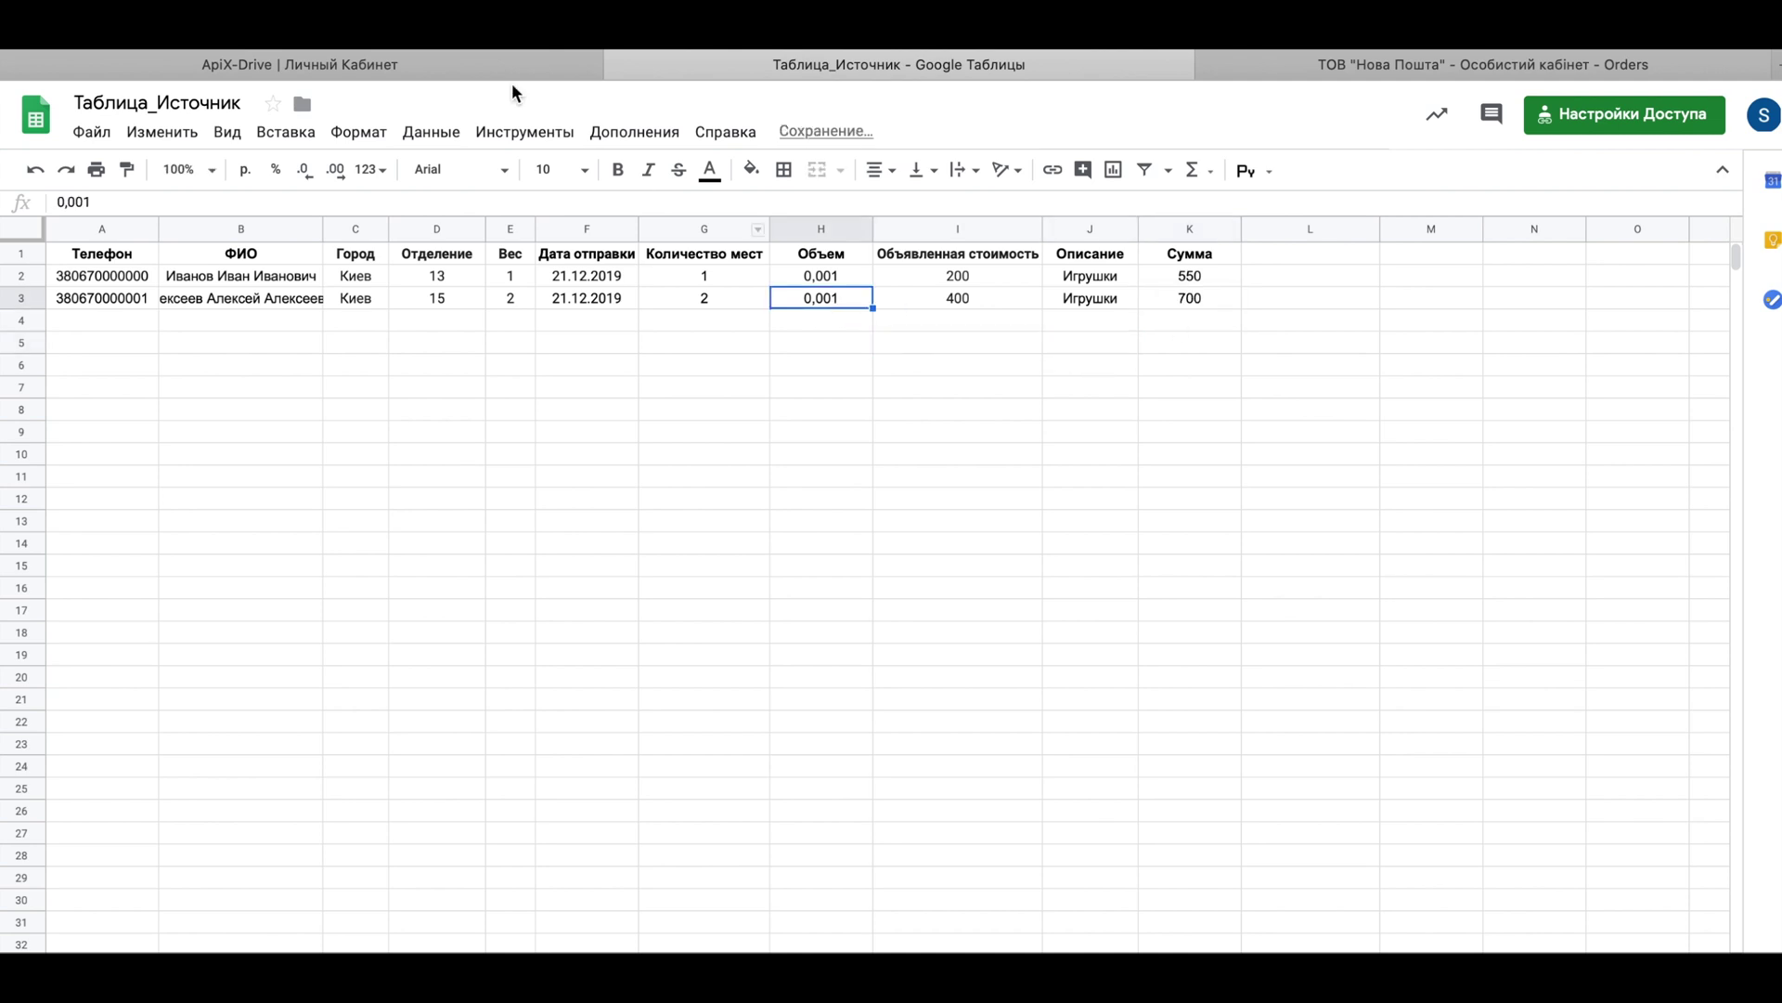
# Check the connection's ДАТА ОБНОВЛЕНИЯ value of 21.12.2019 14:15 in the connections list.
pyautogui.click(442, 63)
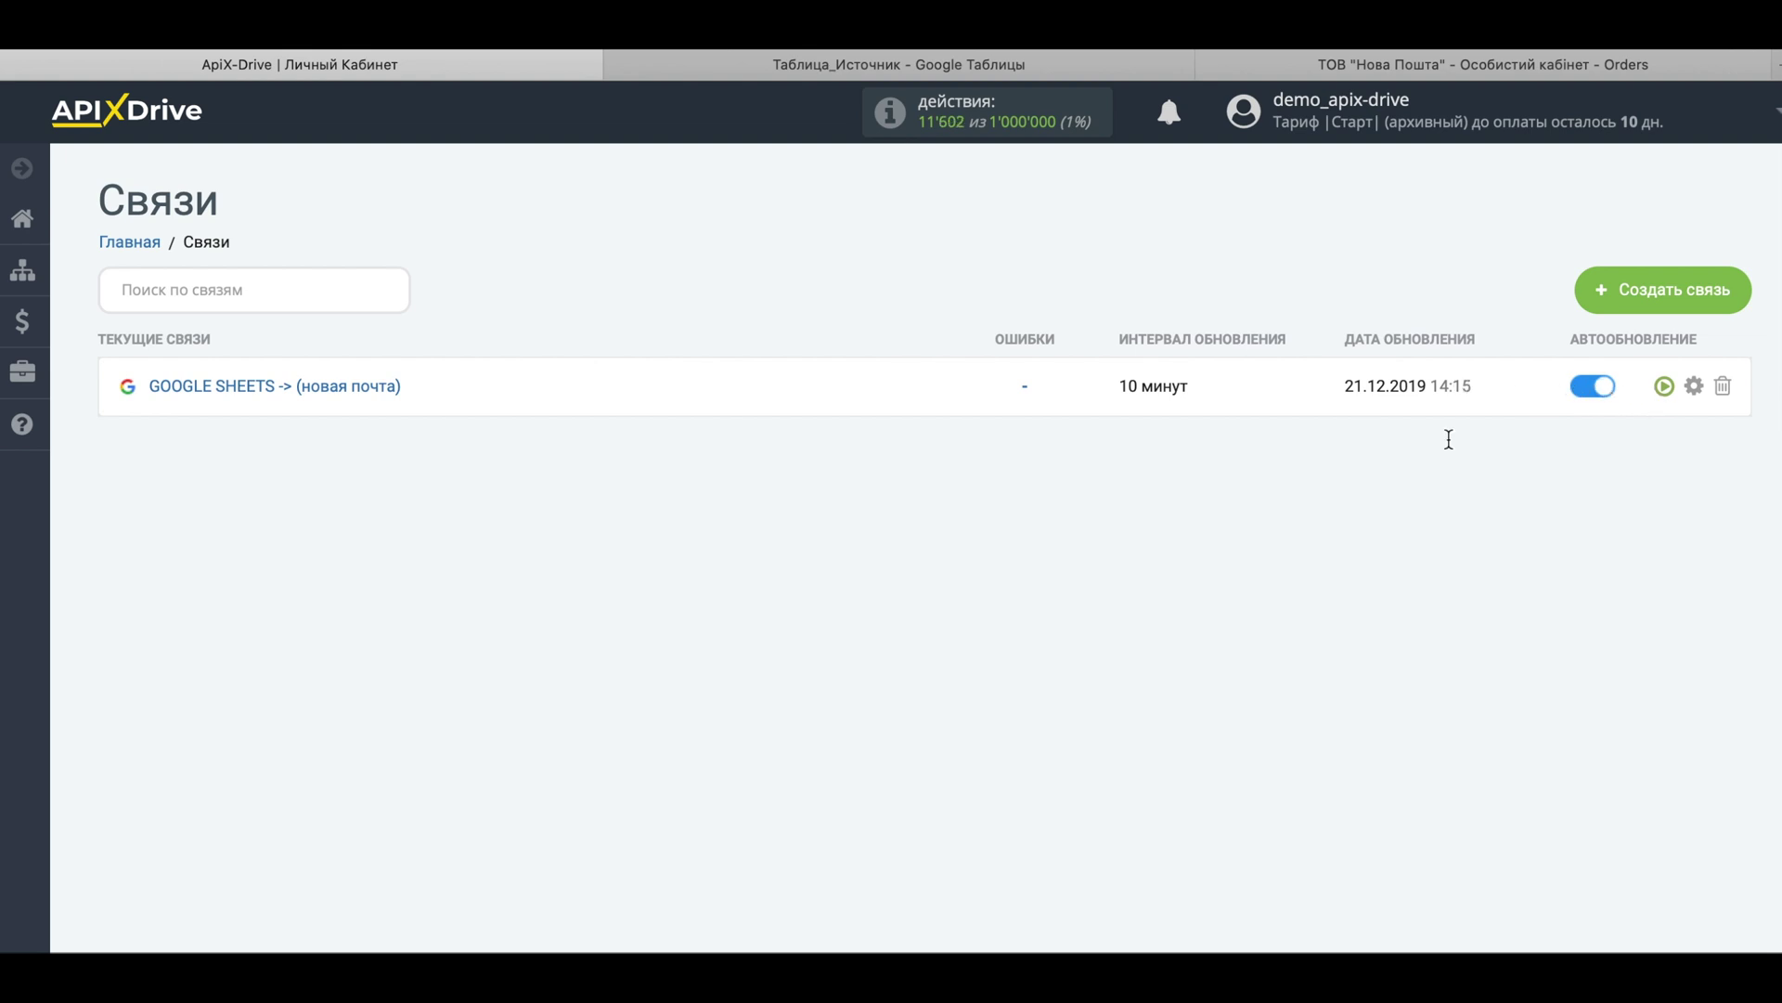
pyautogui.moveTo(1430, 386); pyautogui.dragTo(1478, 387)
# Reload Nova Poshta waybills and verify the new one: branch 15, 2 kg, 700.00 grn, 2 places.
pyautogui.click(1334, 63)
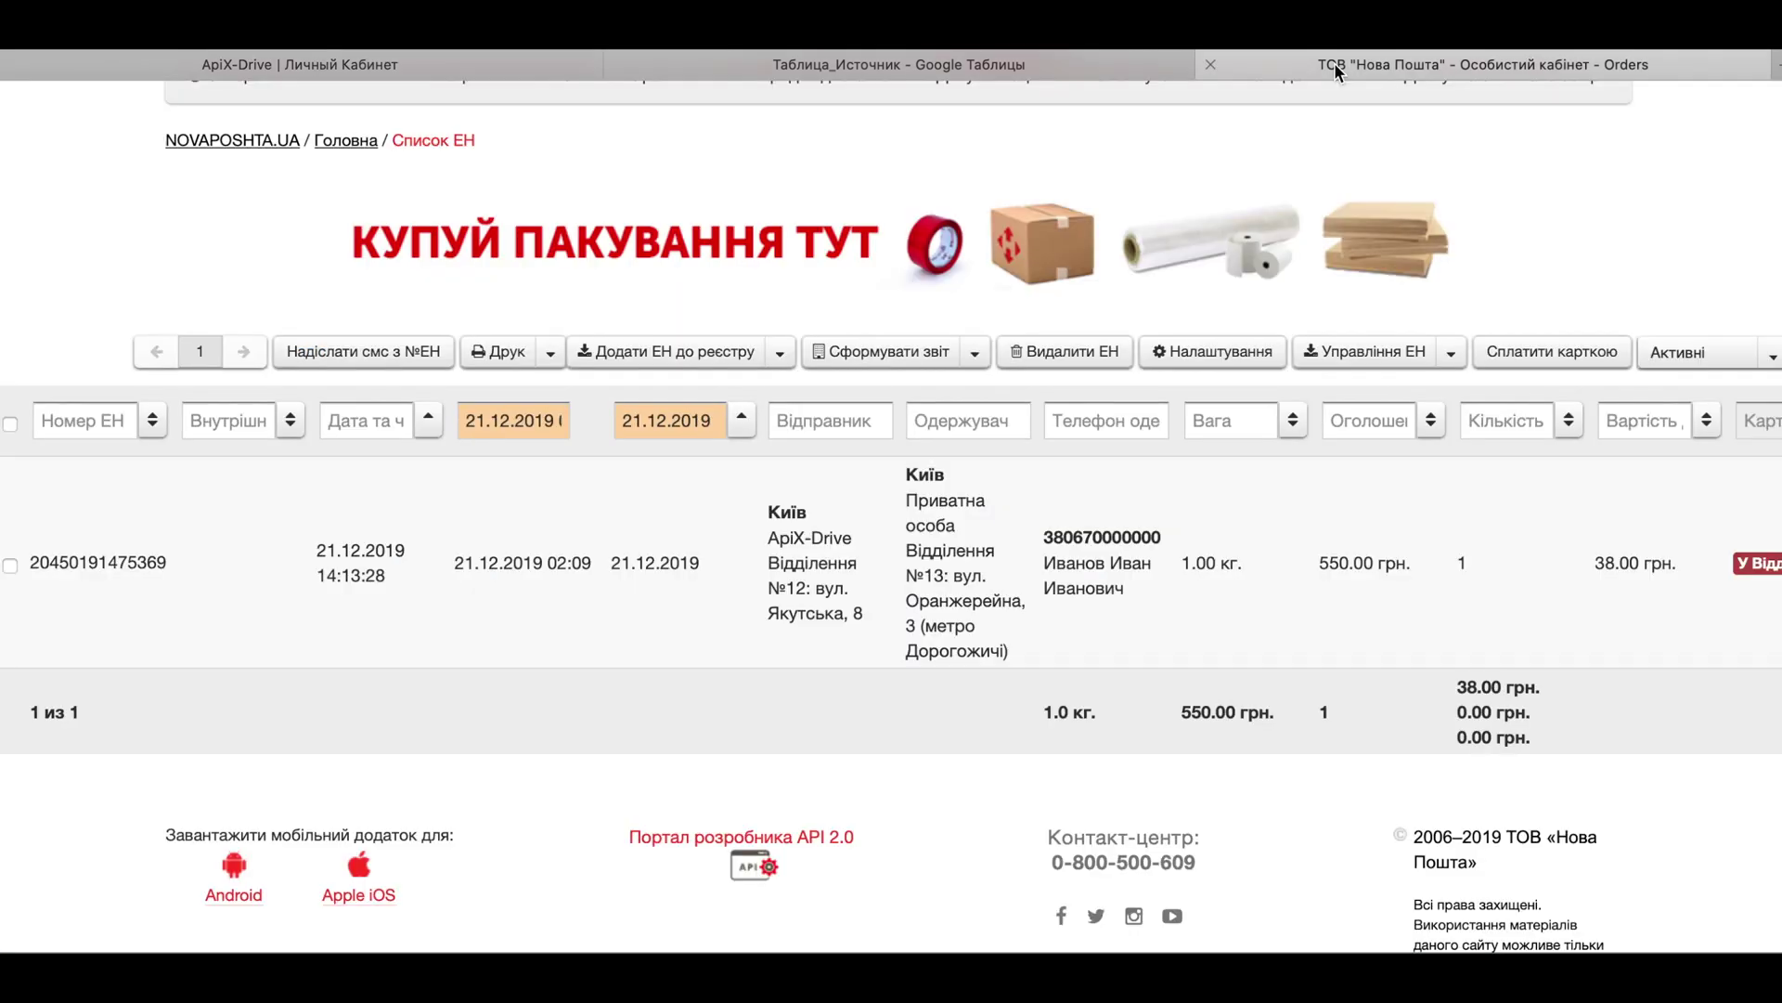
pyautogui.click(742, 419)
pyautogui.scroll(-3, 740, 295)
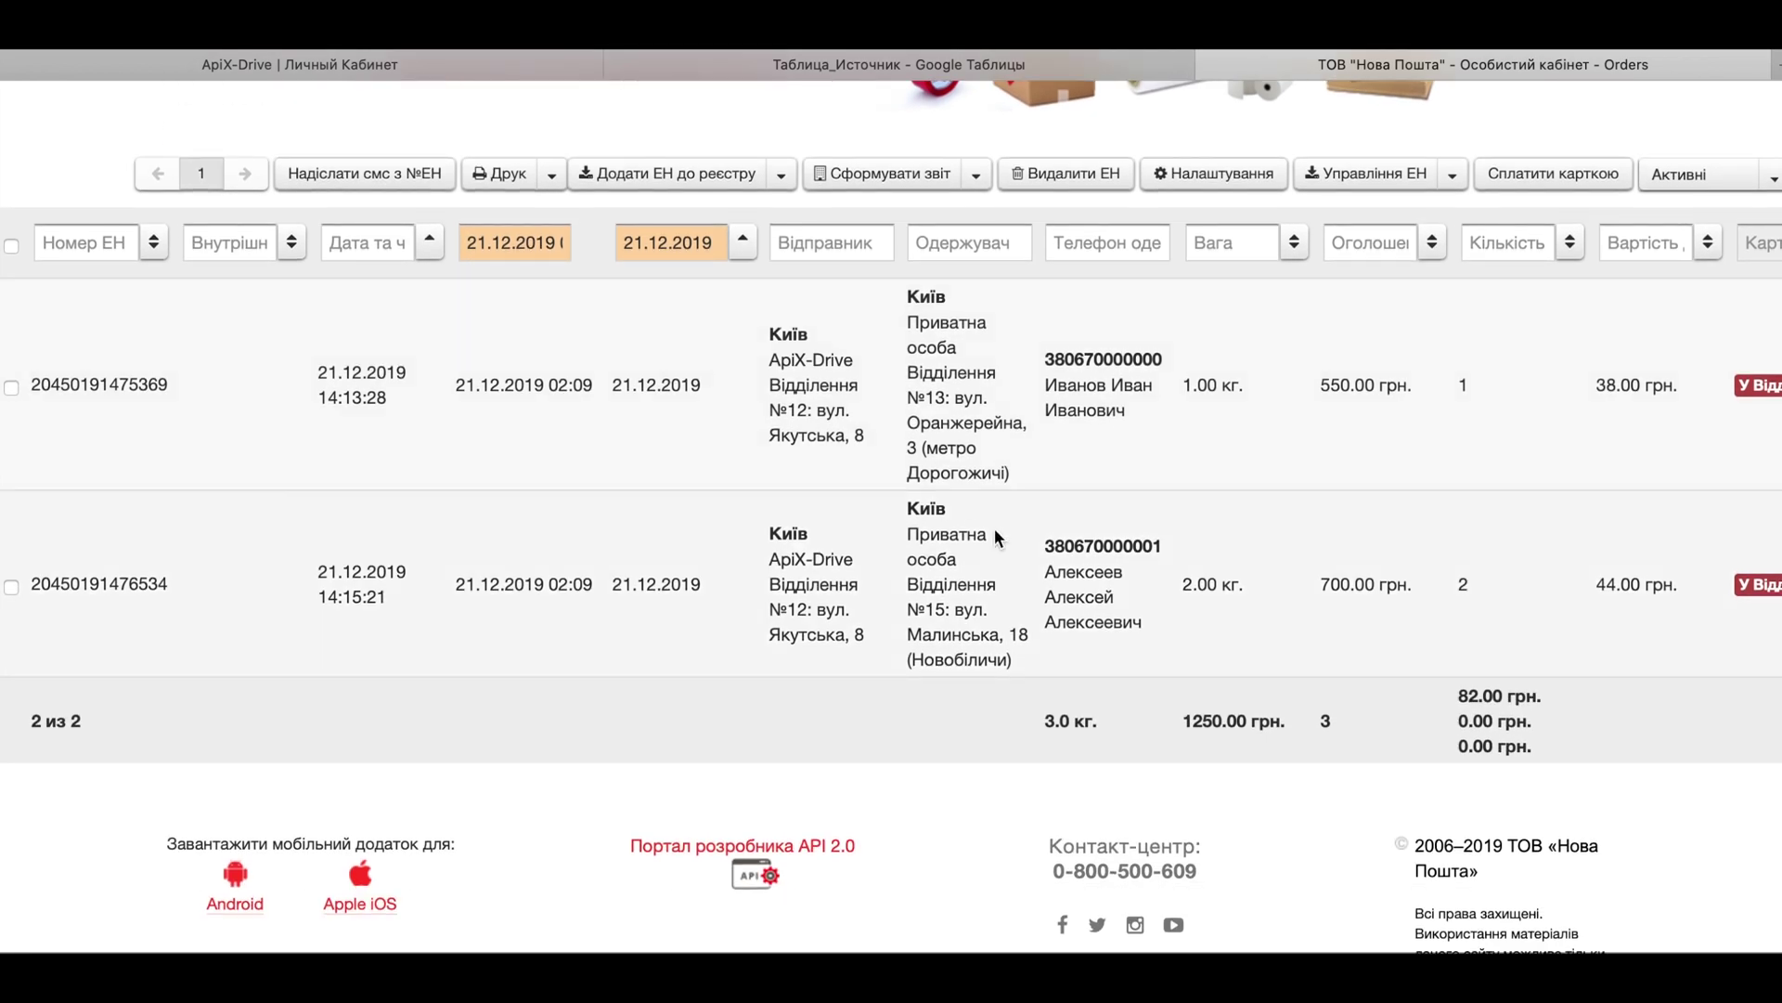
pyautogui.moveTo(1046, 568)
pyautogui.mouseDown()
pyautogui.moveTo(1128, 610)
pyautogui.moveTo(1234, 585)
pyautogui.moveTo(1482, 591)
pyautogui.mouseUp()
pyautogui.click(1453, 614)
pyautogui.moveTo(907, 557); pyautogui.dragTo(970, 635)
pyautogui.click(994, 639)
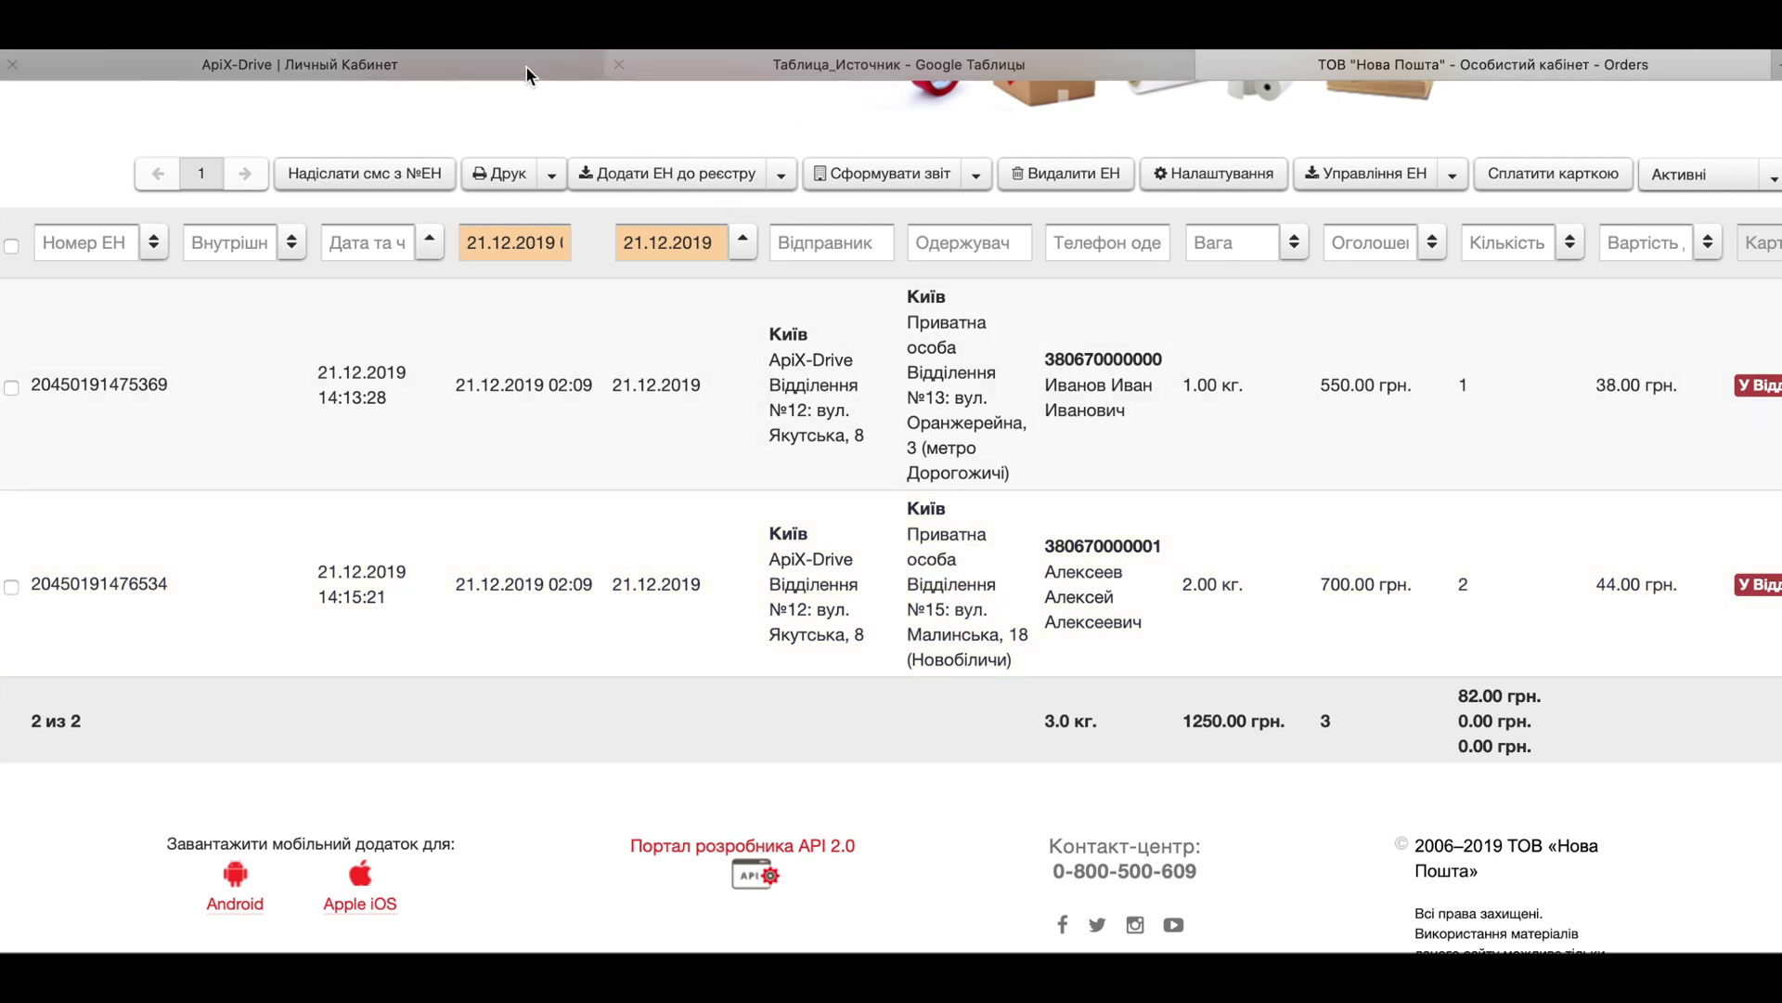
pyautogui.click(506, 73)
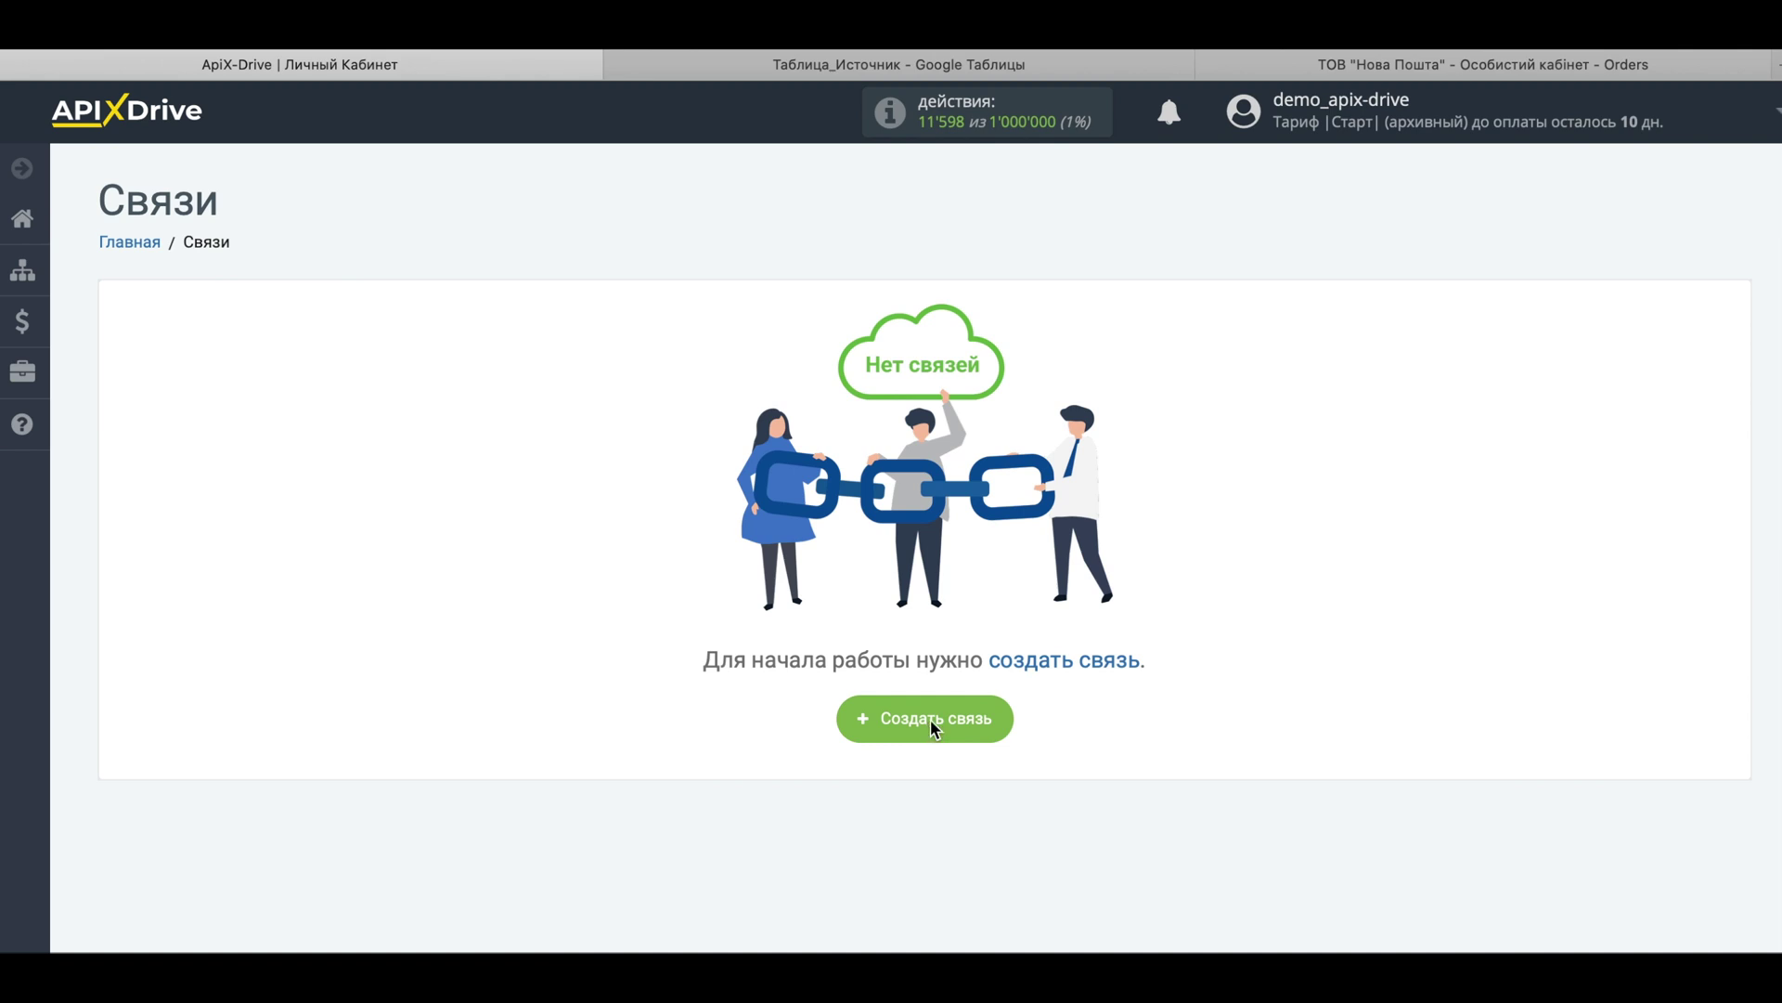
# Create a new connection with Google Sheets as the data source.
pyautogui.click(931, 721)
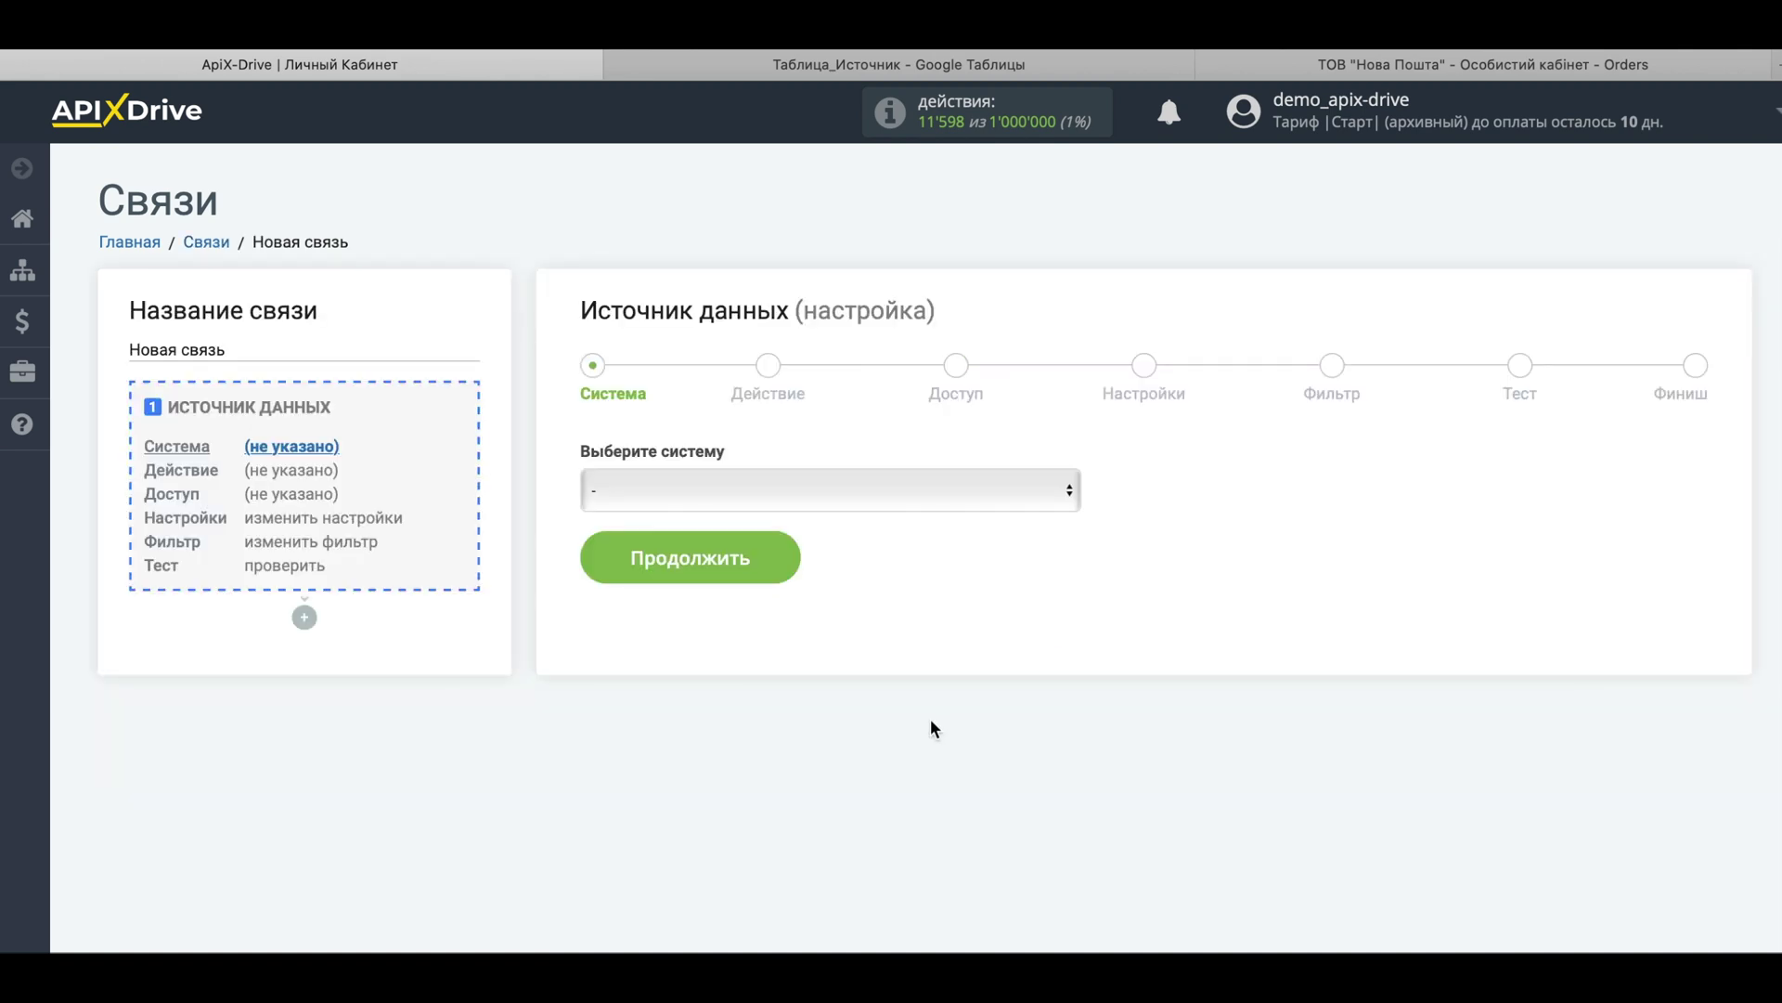
pyautogui.click(867, 494)
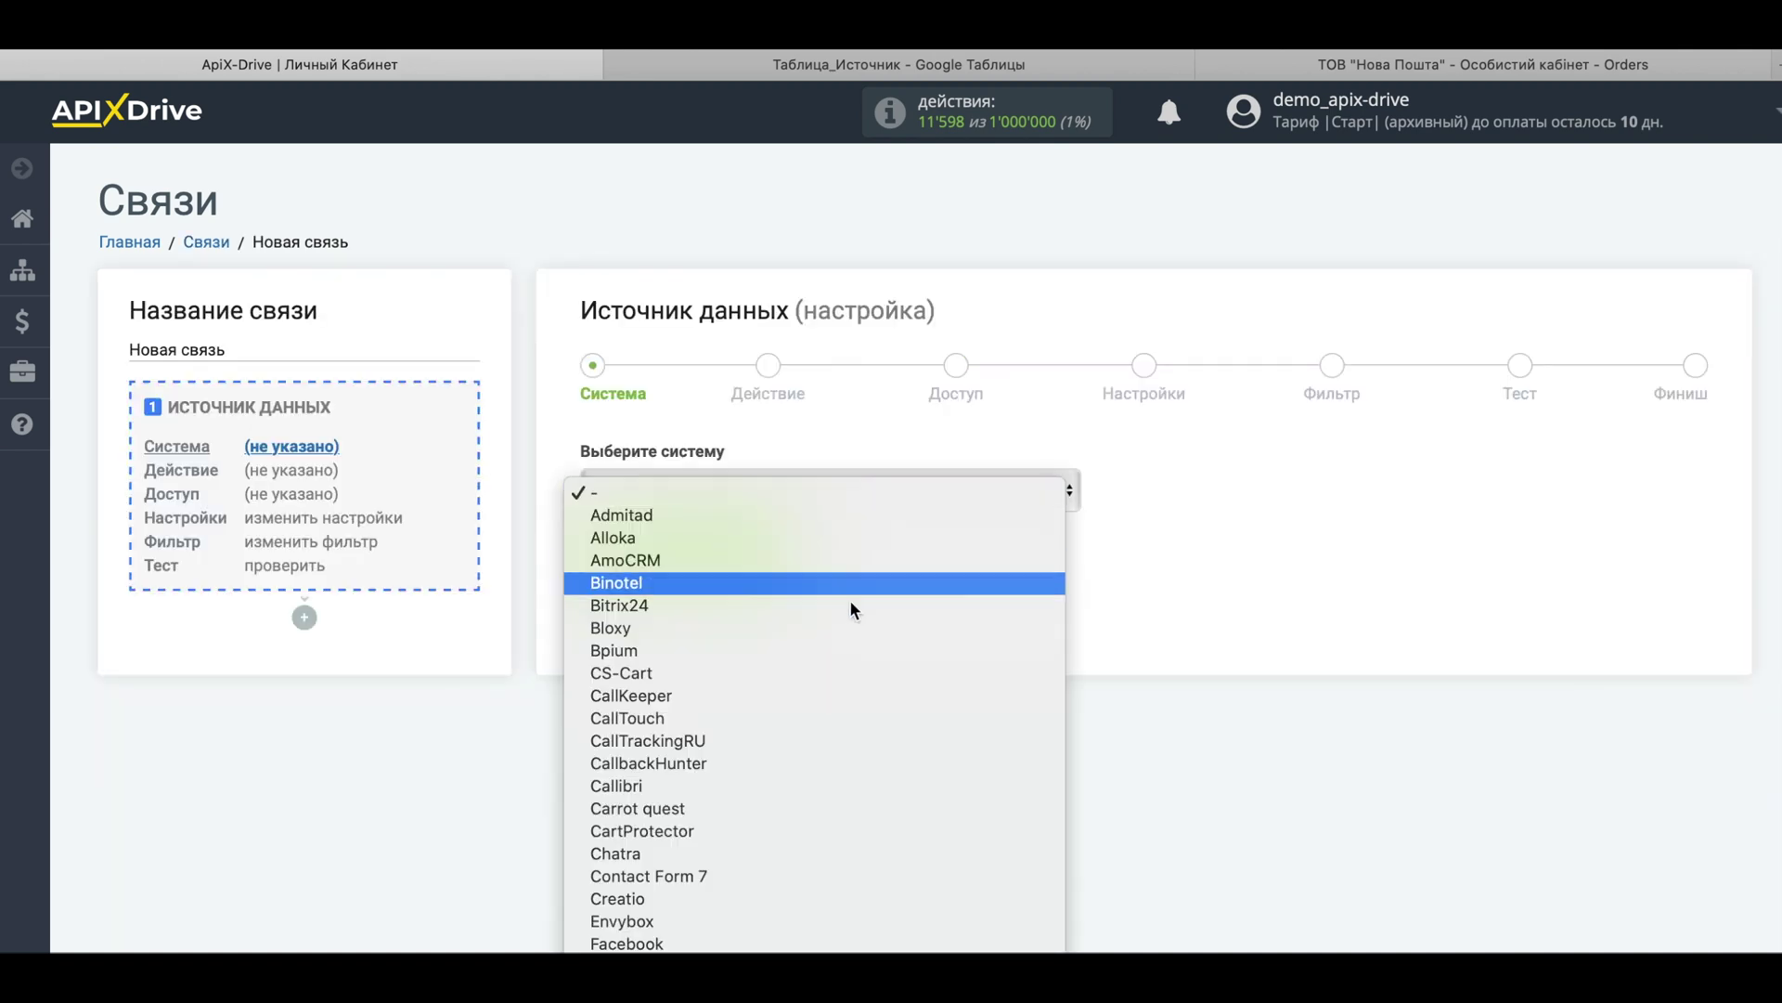
pyautogui.scroll(-5, 848, 631)
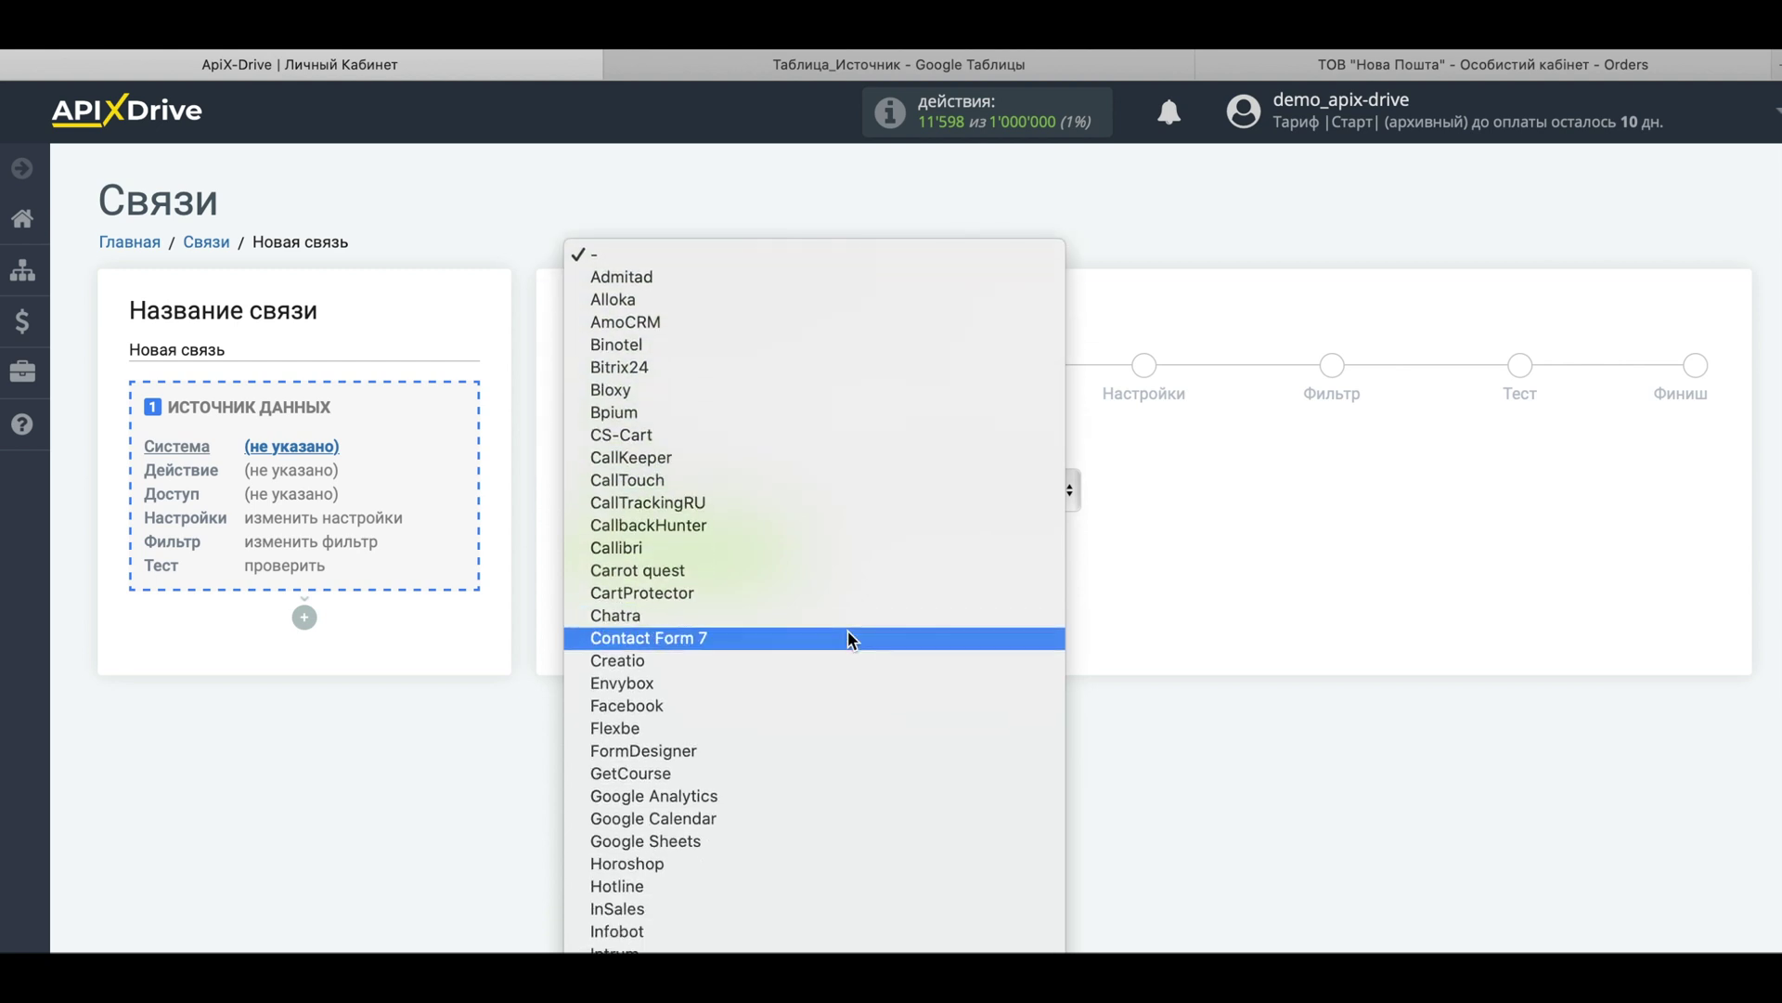
pyautogui.click(721, 841)
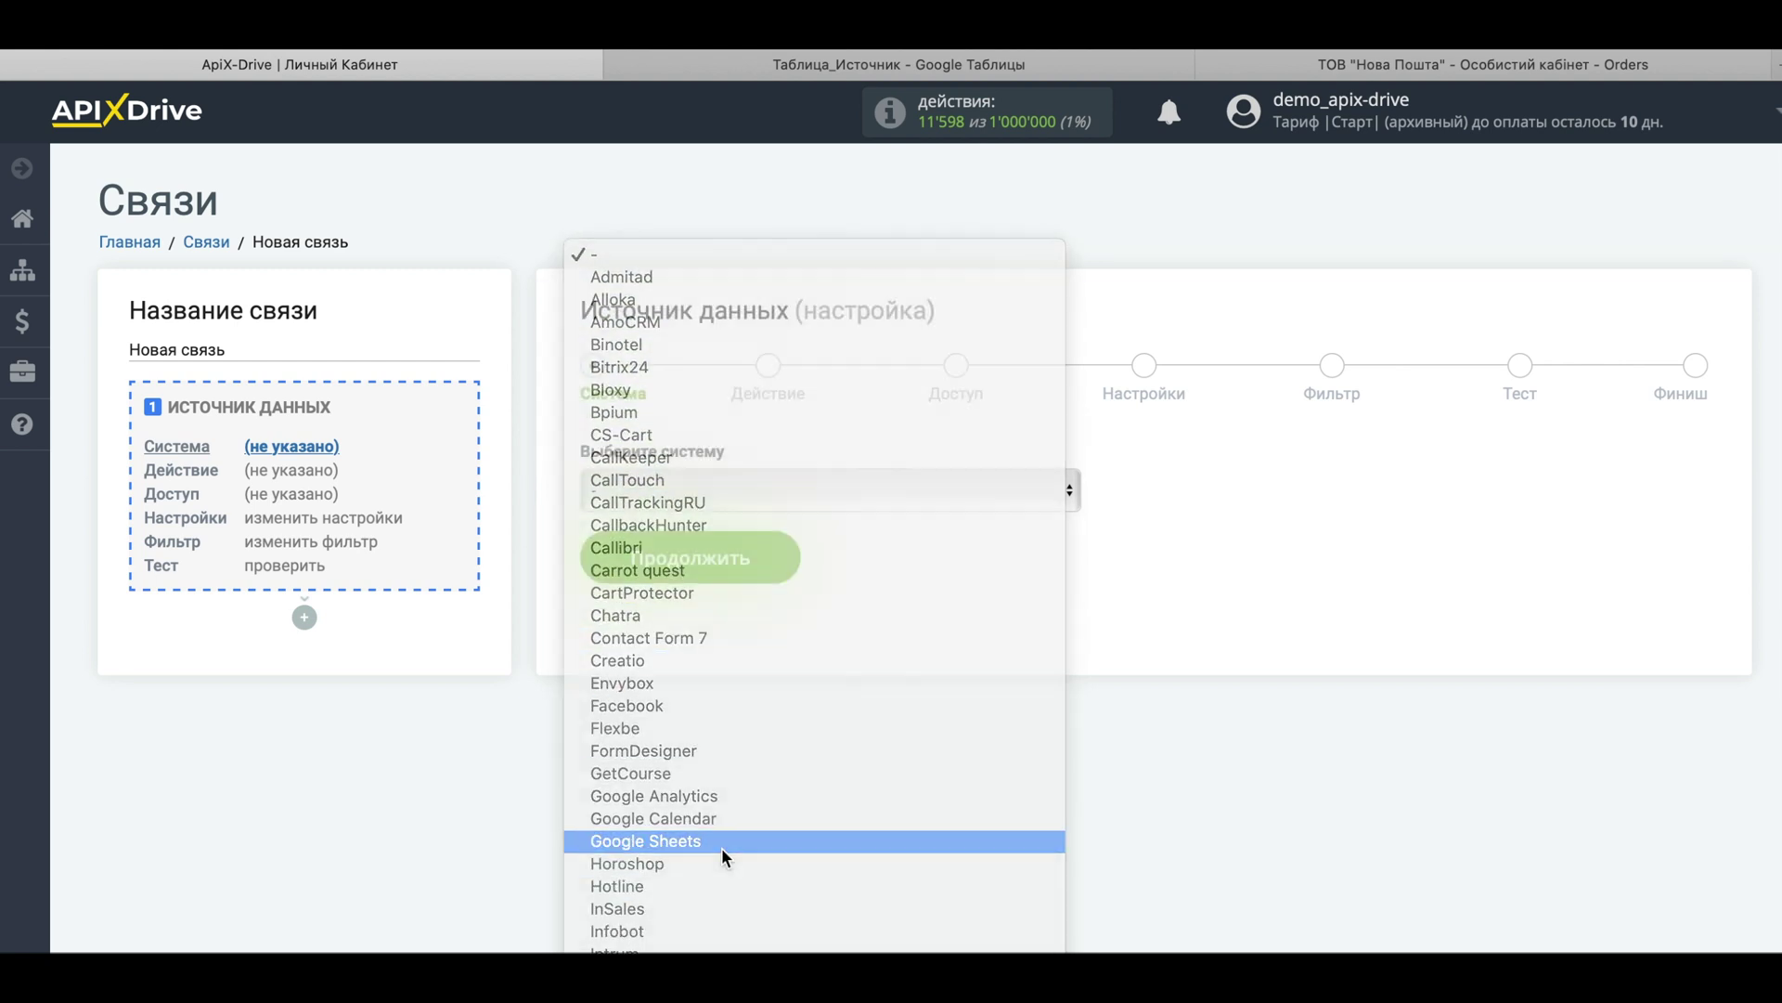
pyautogui.click(770, 564)
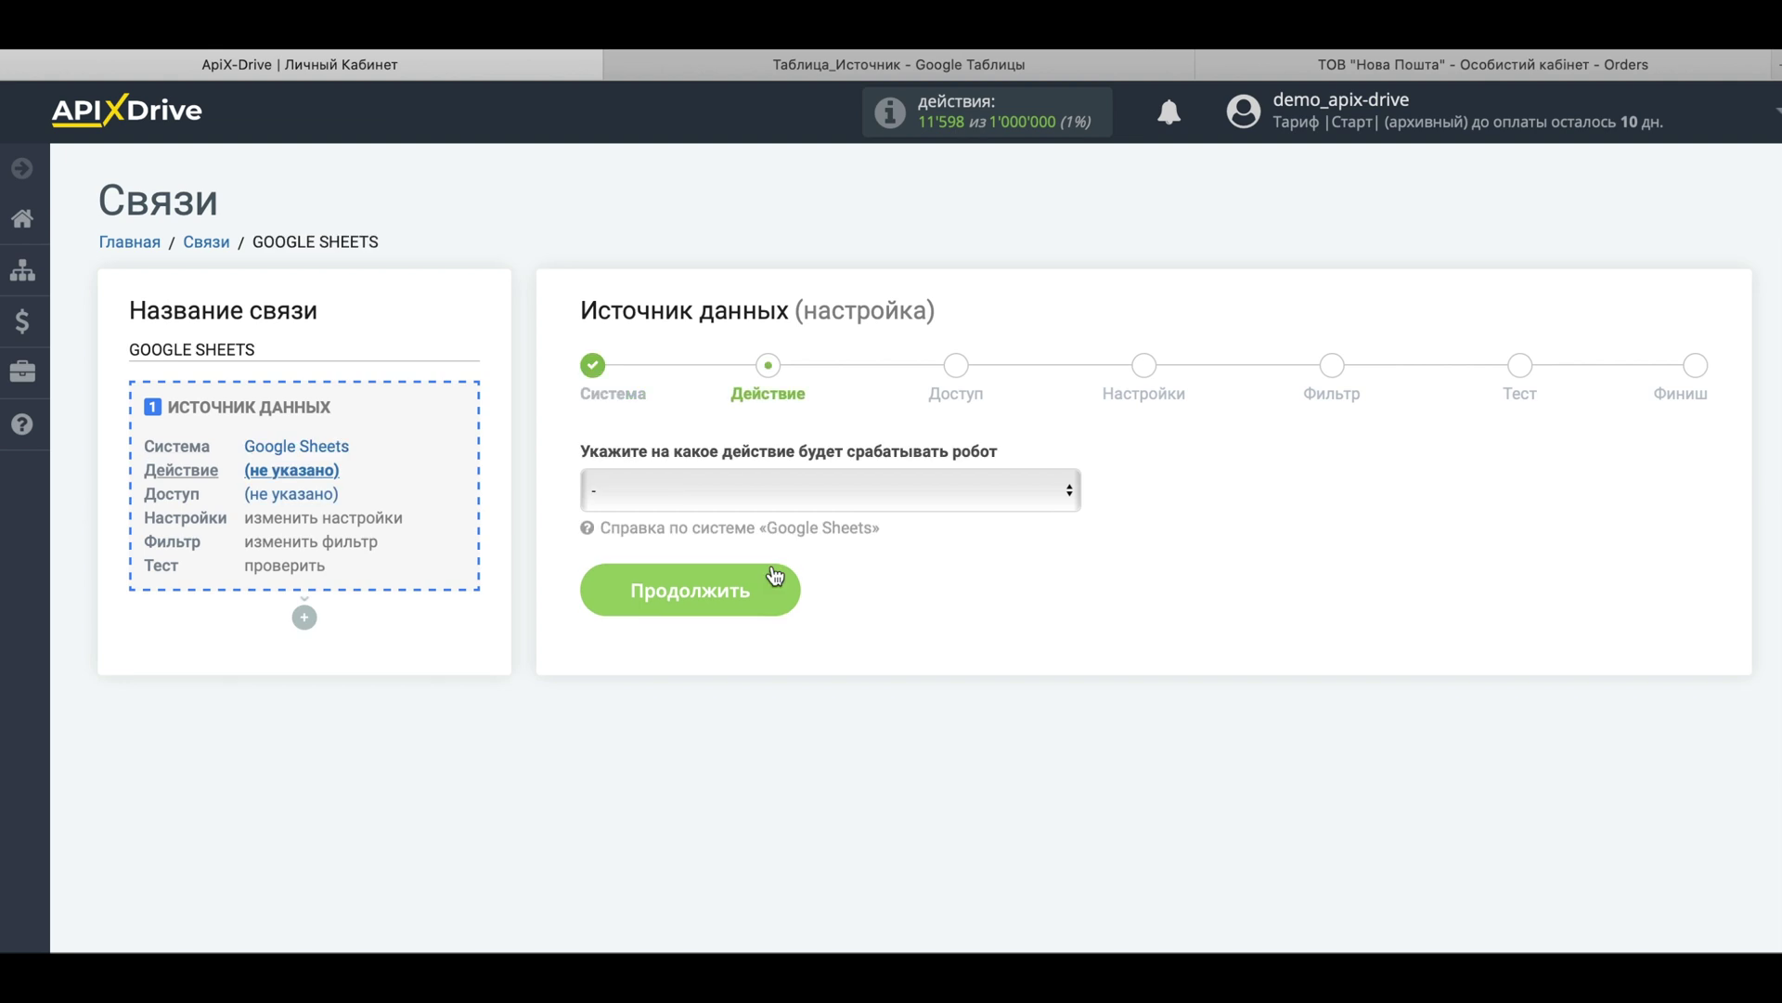
# Set the source action to Загрузить строки (новые) and continue to access.
pyautogui.click(700, 499)
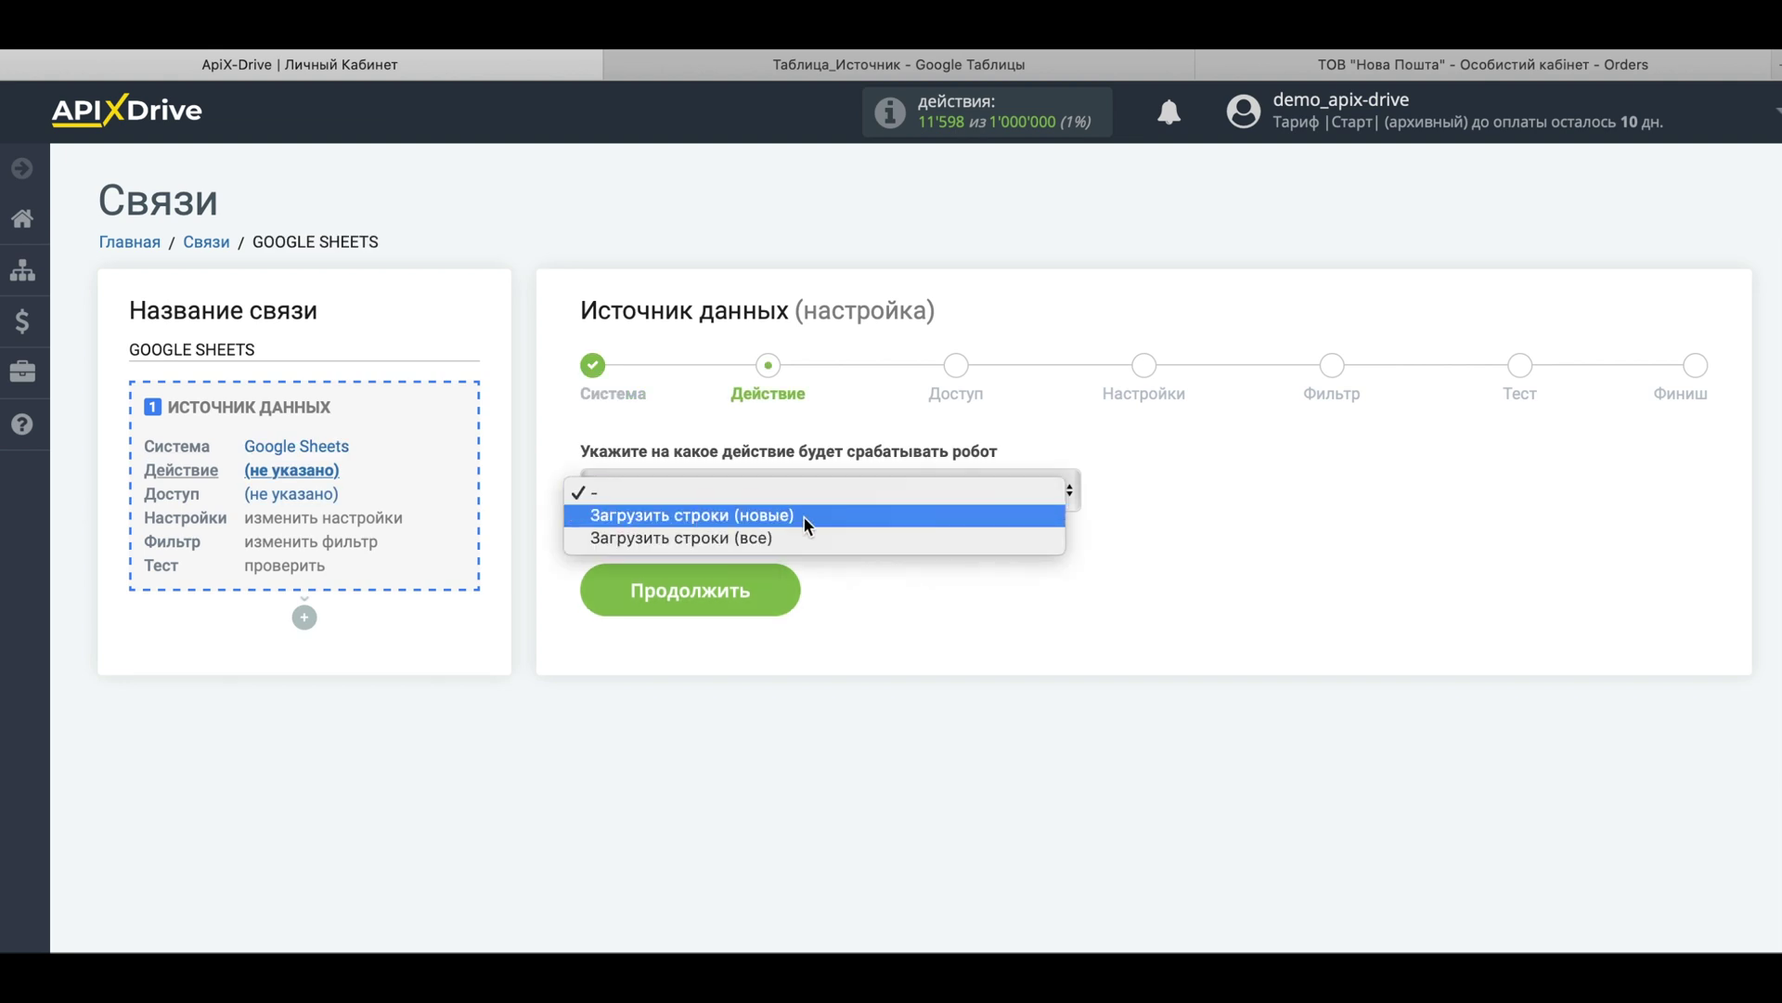
pyautogui.click(804, 515)
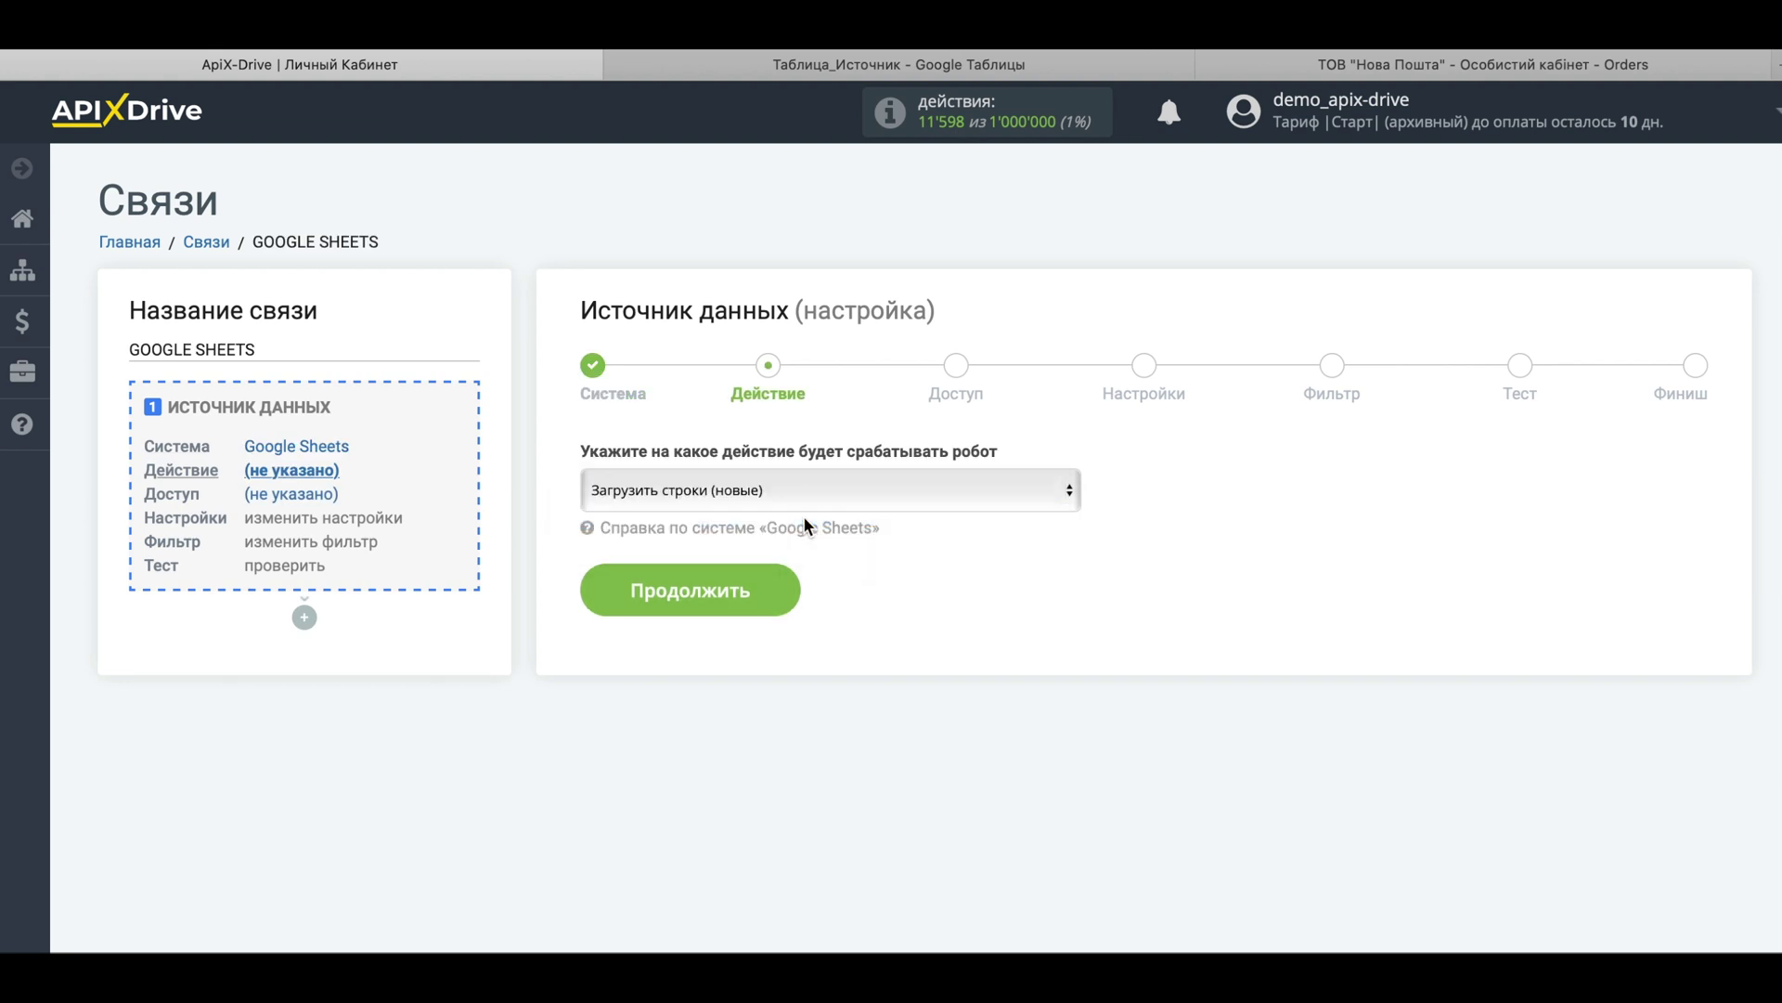
pyautogui.click(770, 590)
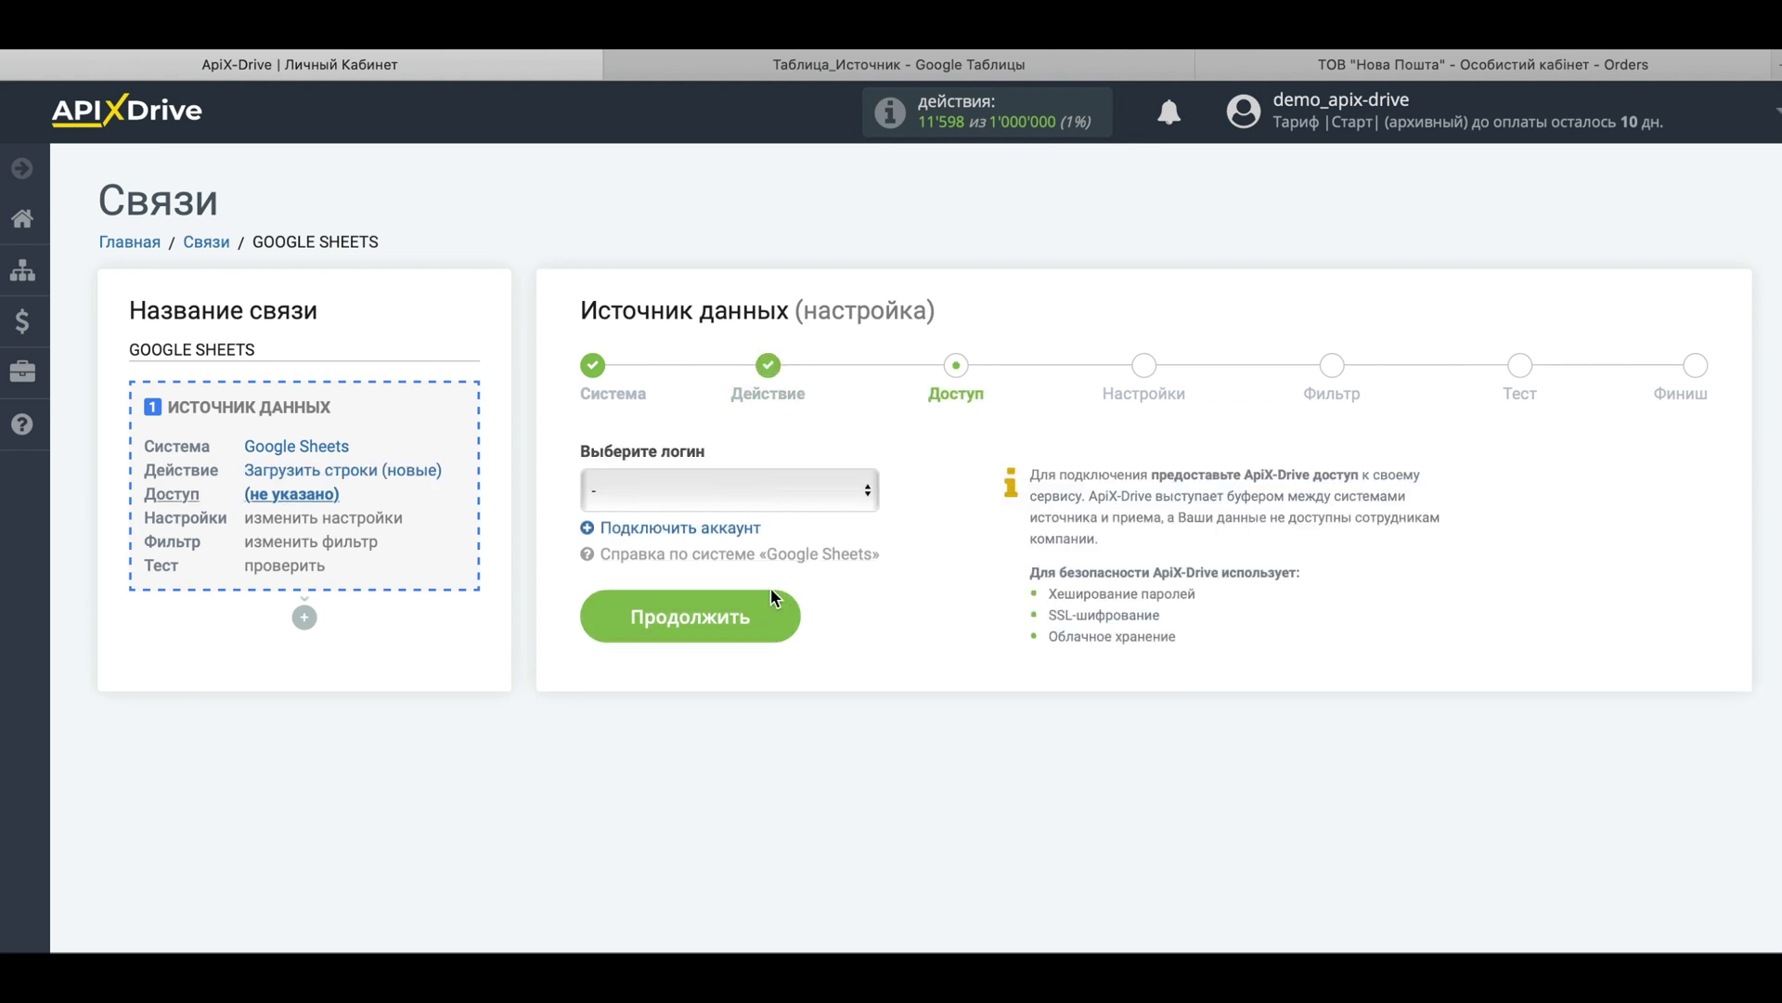
# Select the connected Google login, spreadsheet Таблица_Источник and sheet Источник.
pyautogui.click(732, 493)
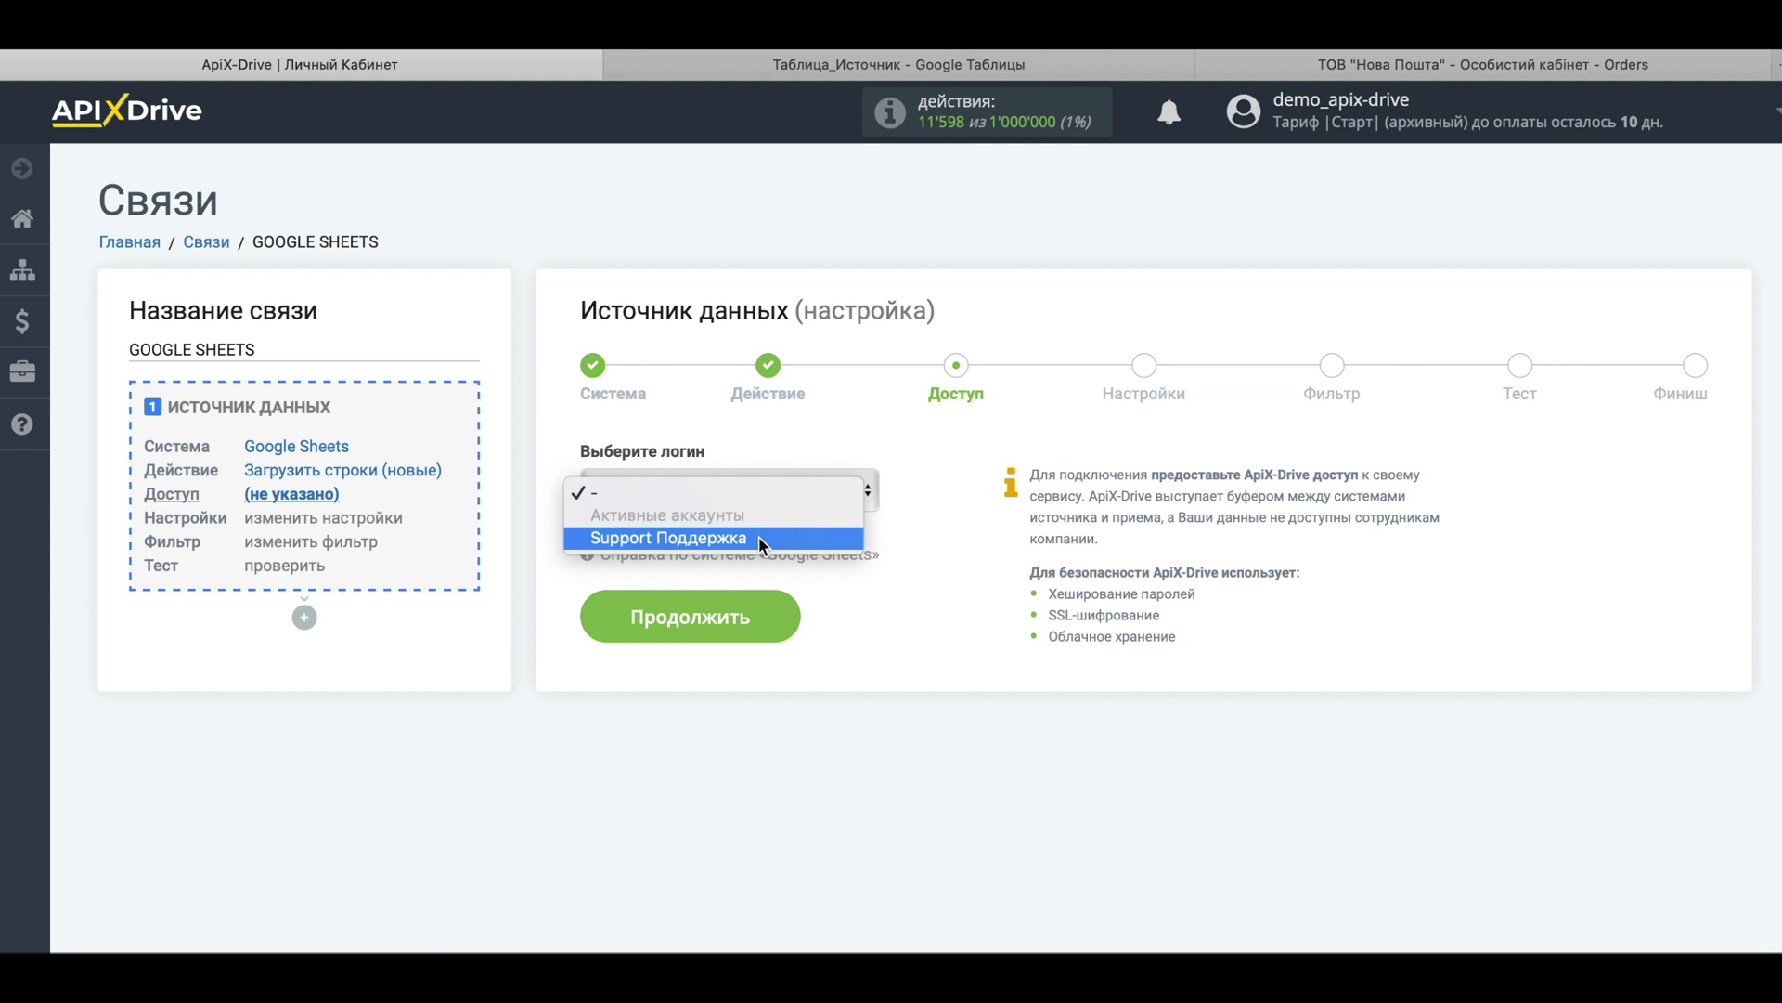
pyautogui.click(759, 536)
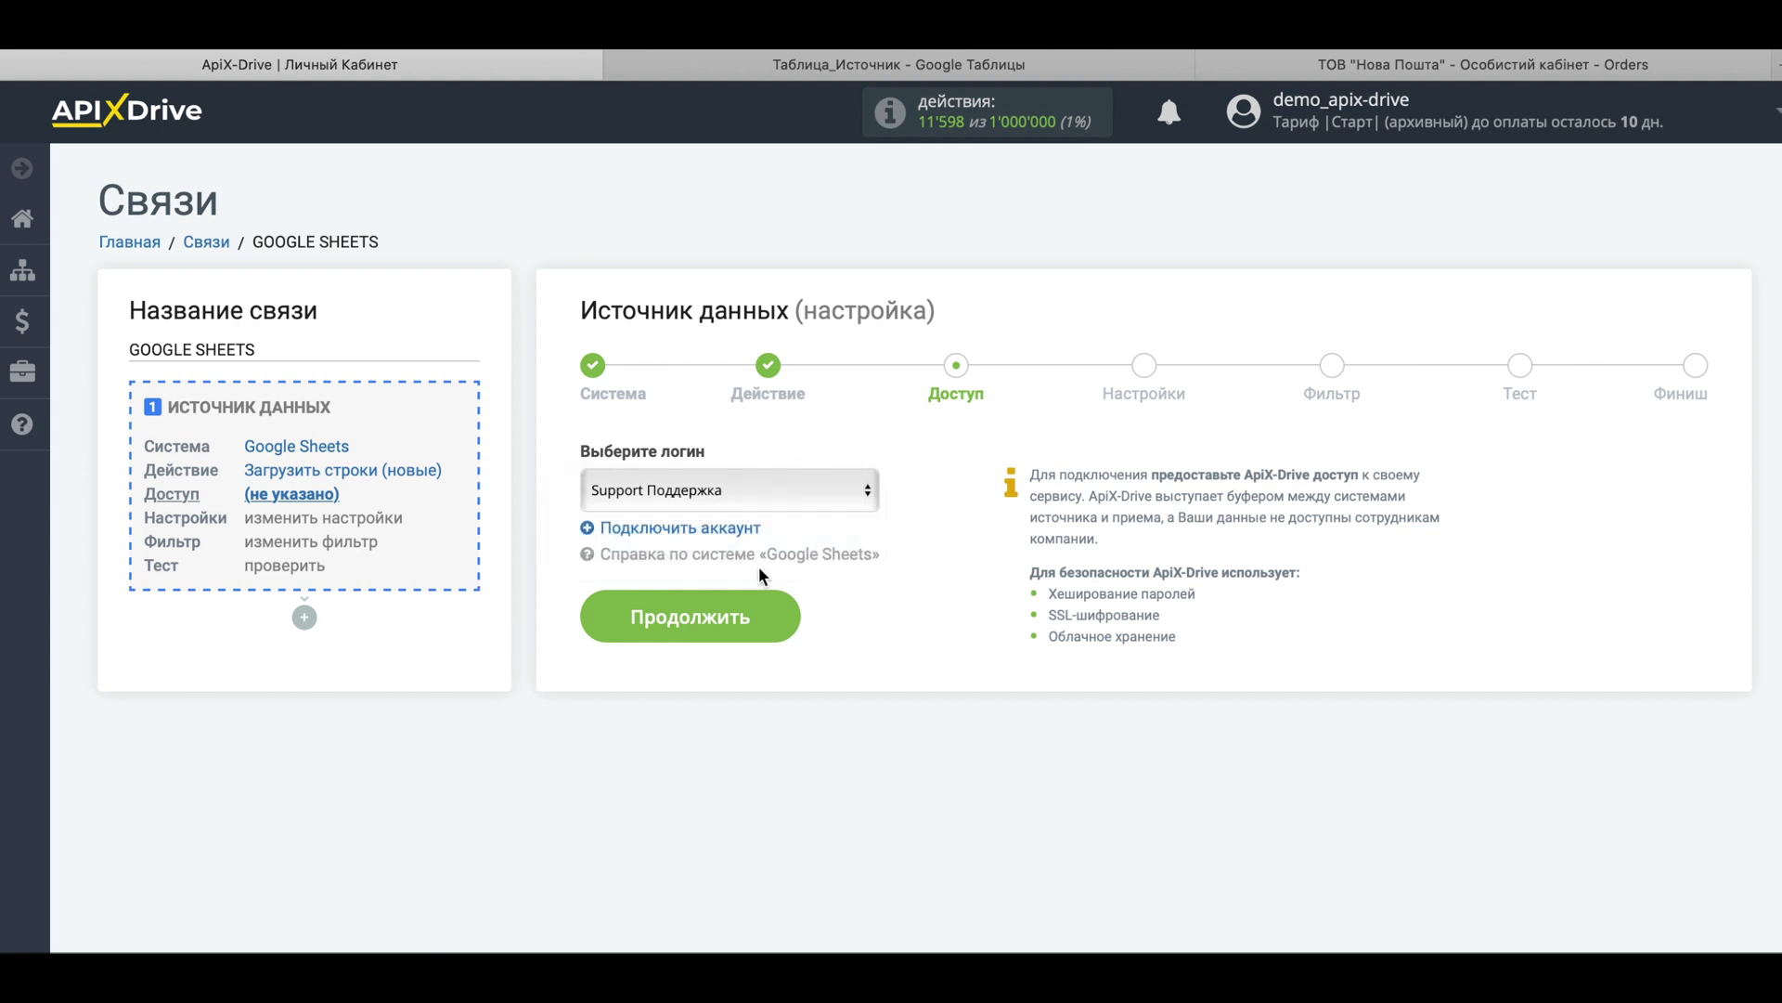
pyautogui.click(760, 621)
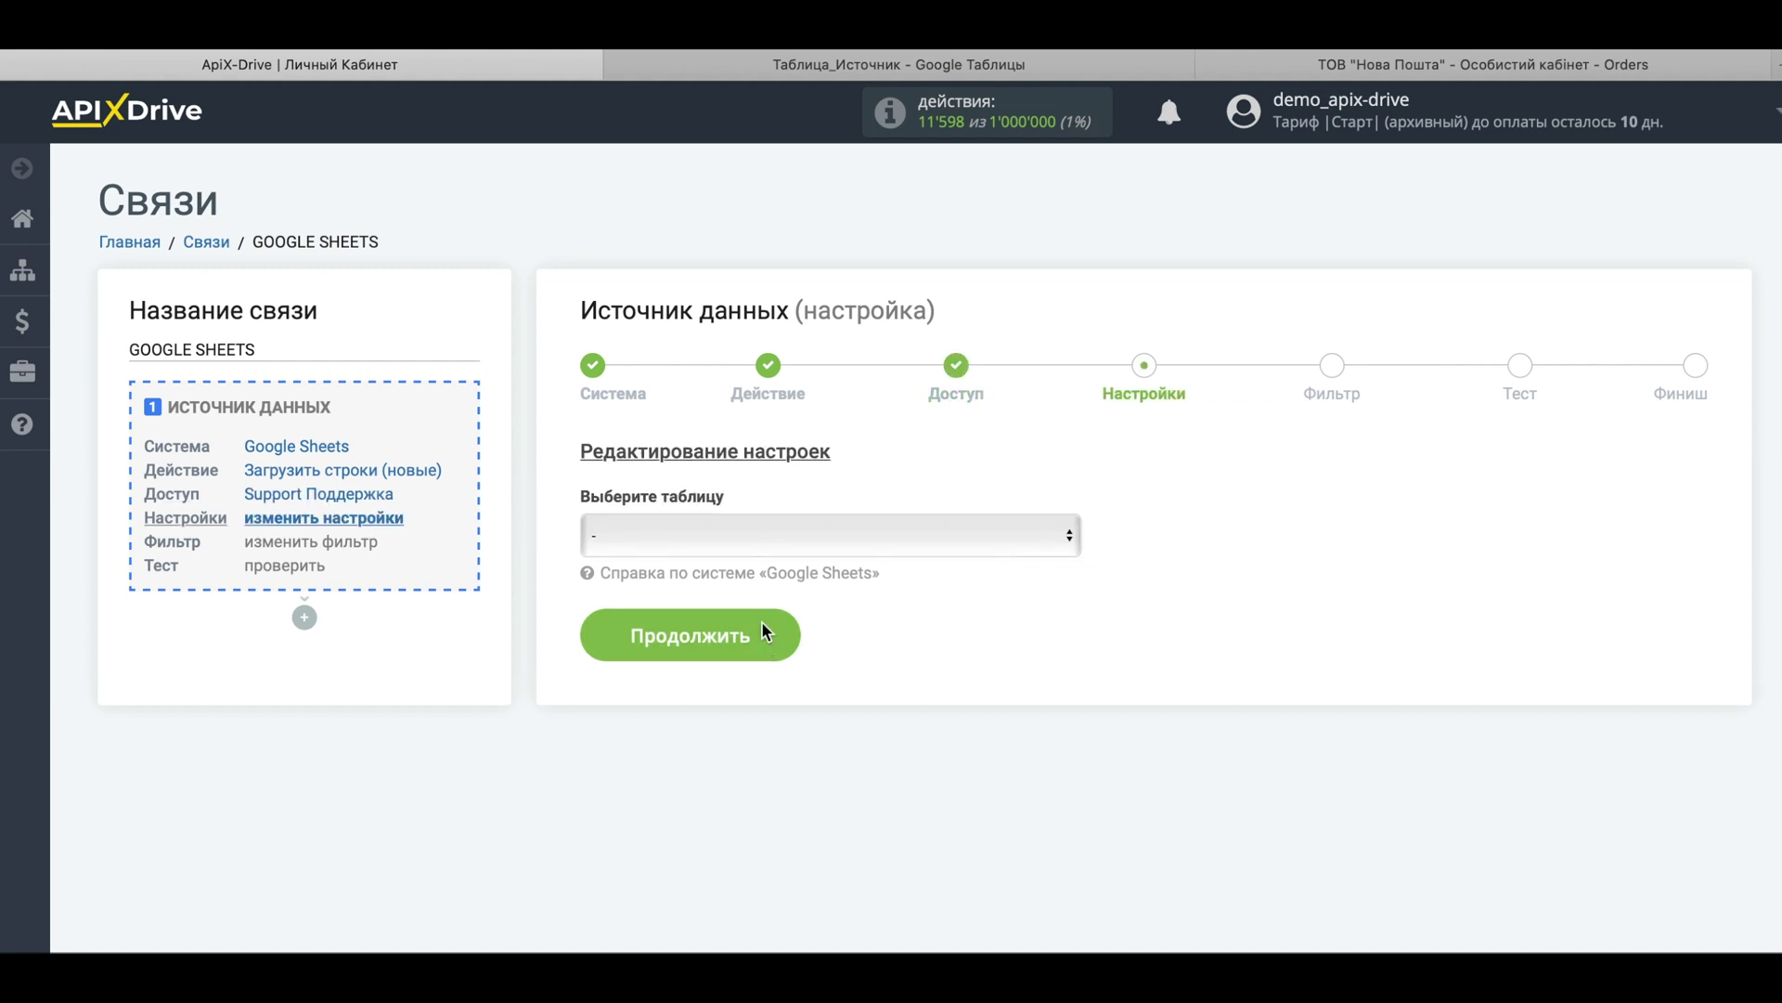
pyautogui.click(782, 537)
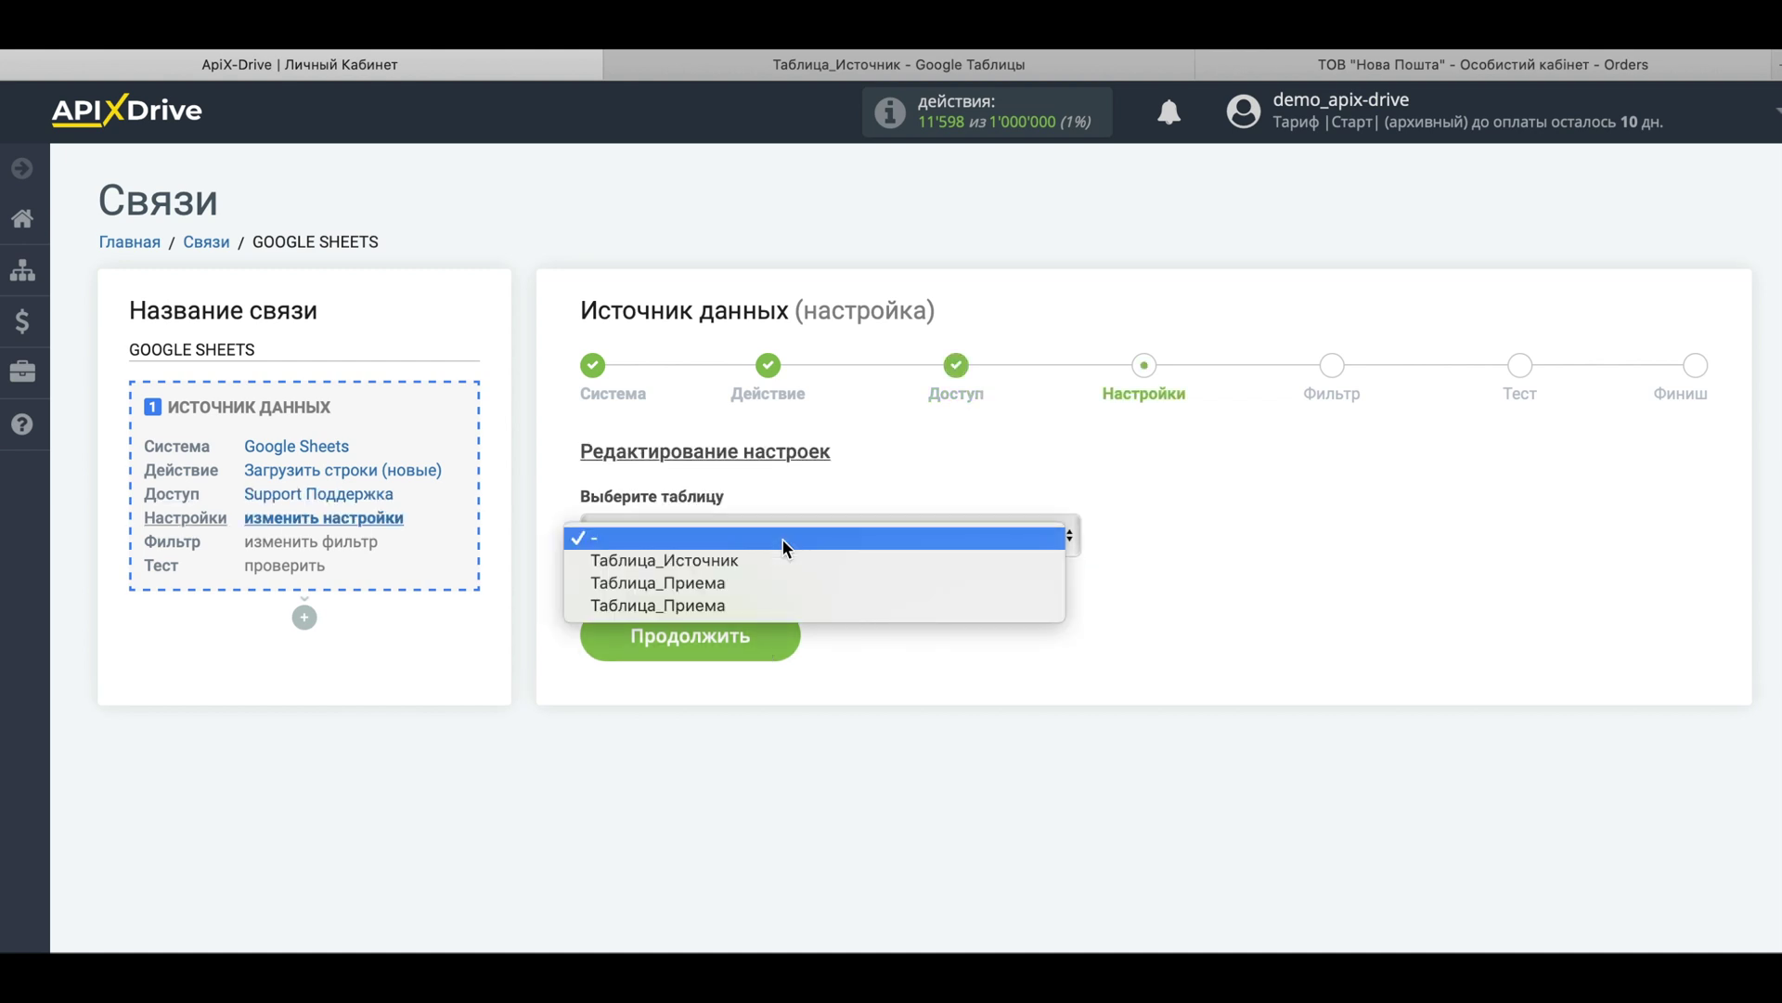
pyautogui.click(758, 565)
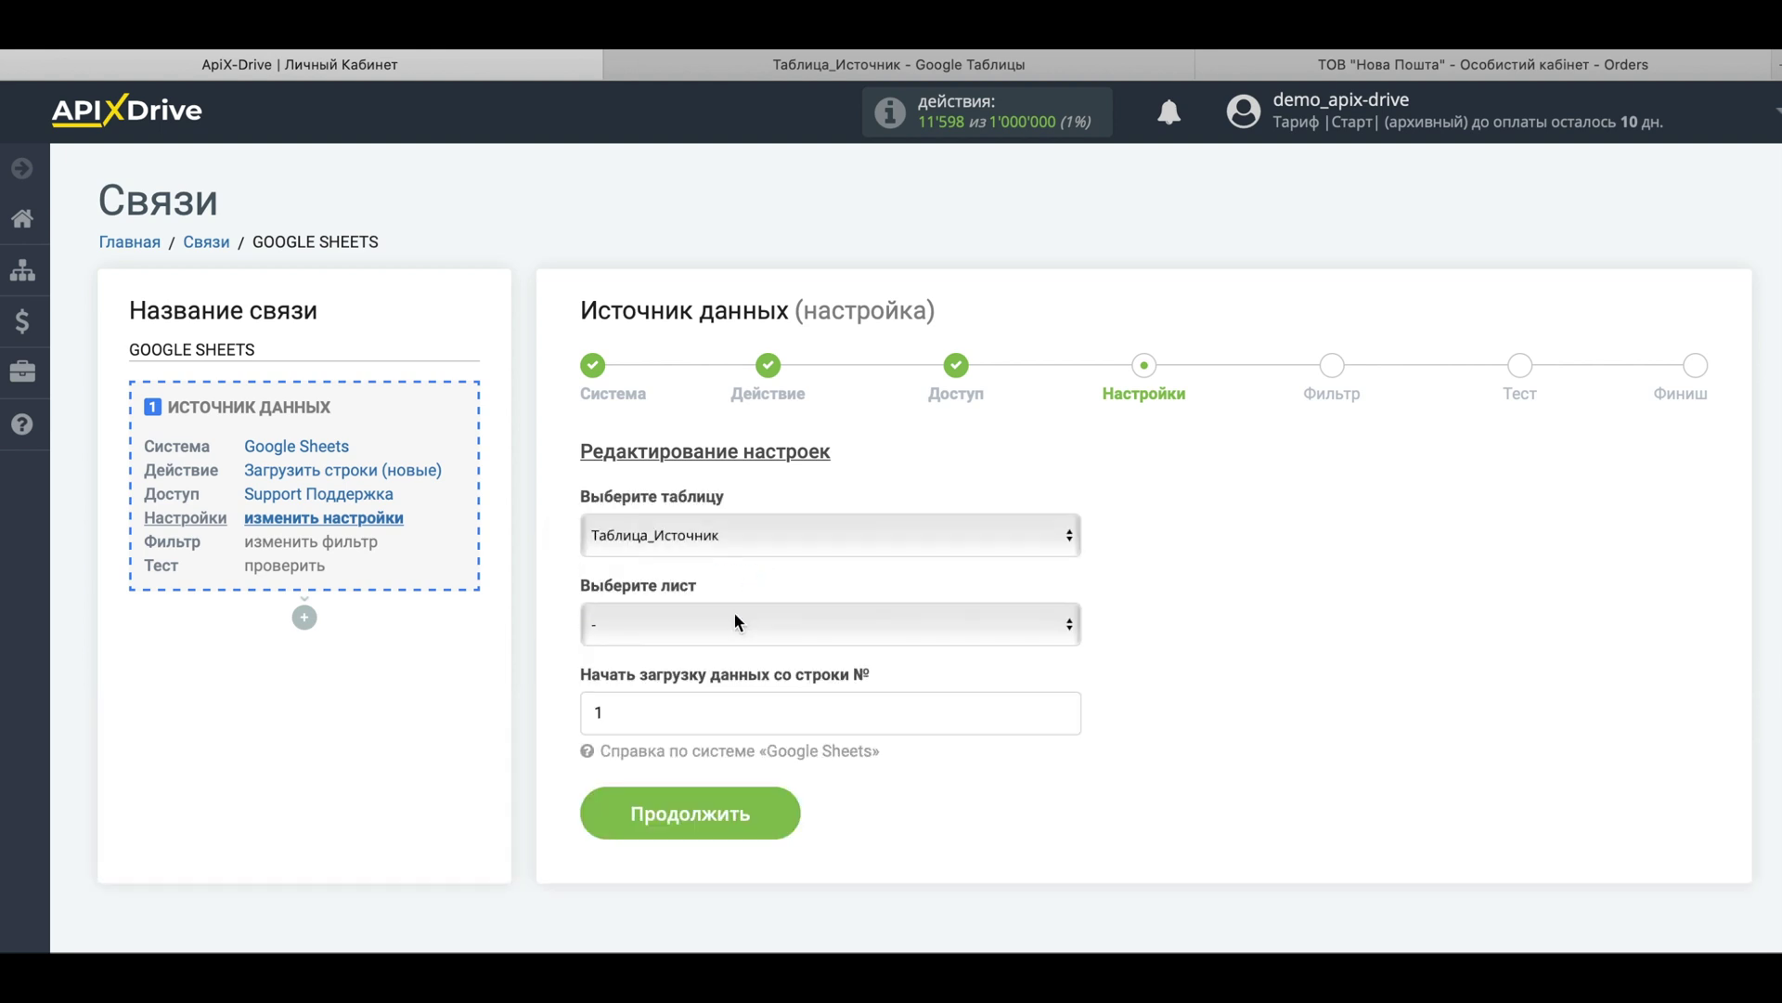
pyautogui.click(733, 614)
pyautogui.click(693, 650)
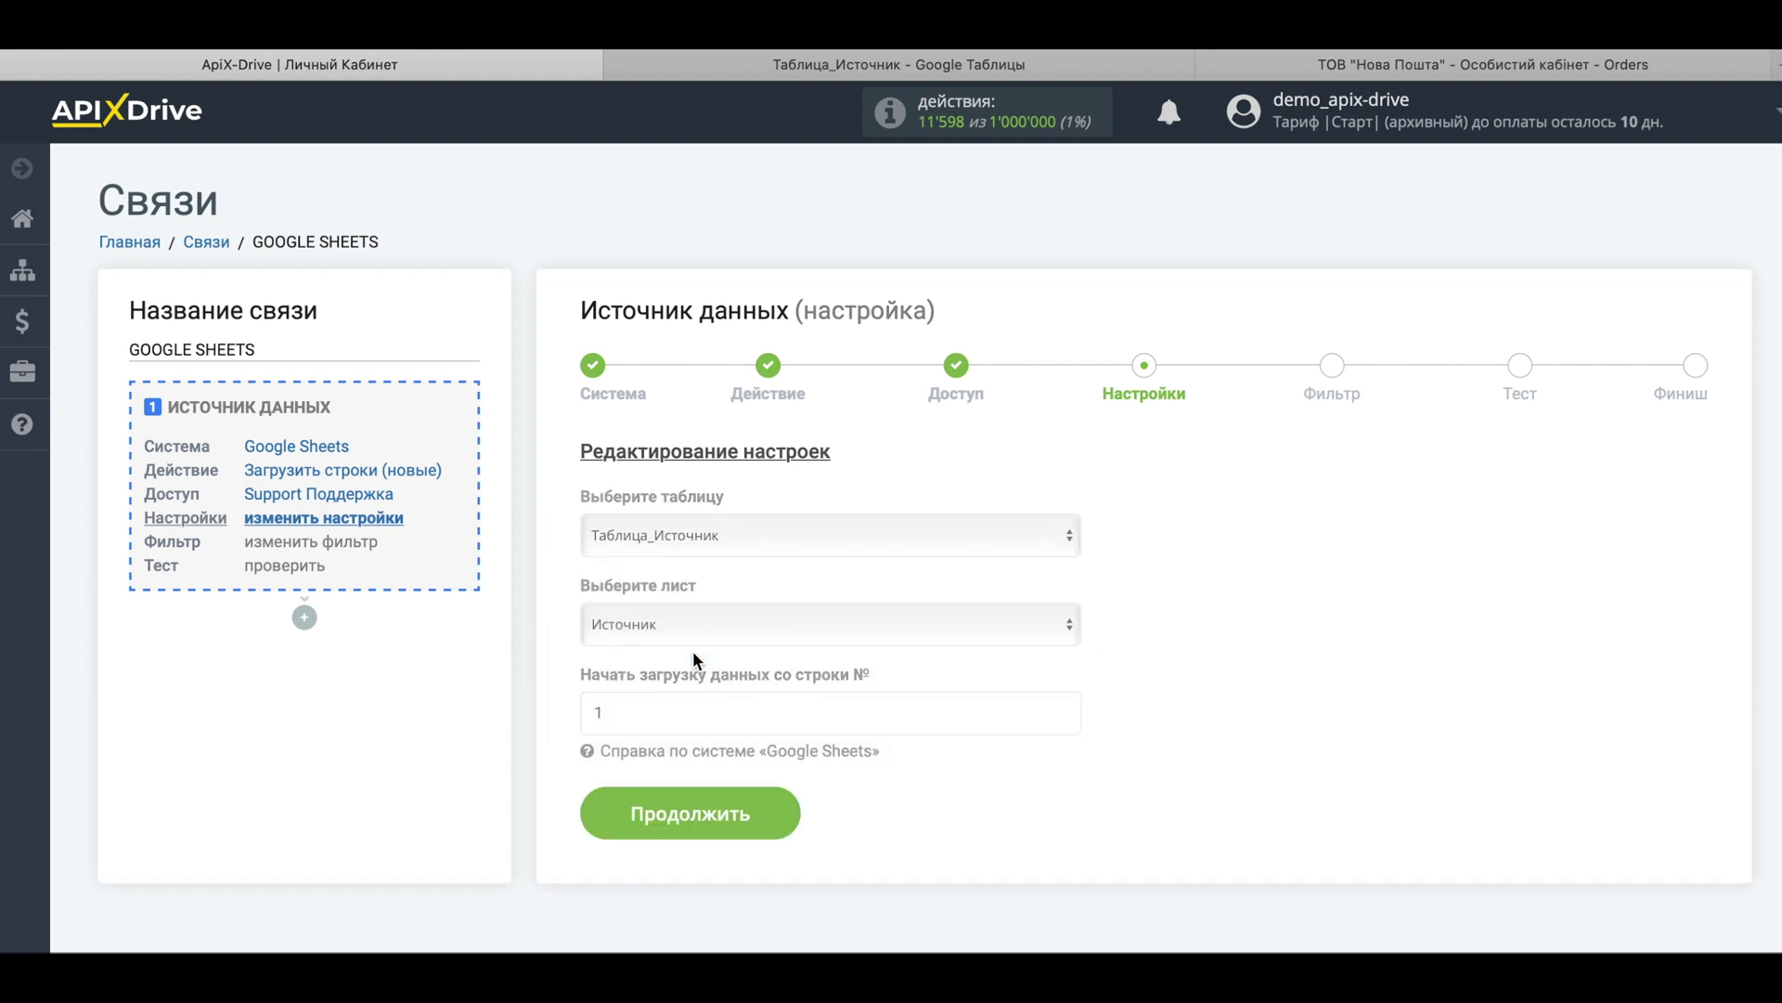
# Set the start row to 2, the sheet's first data row, and save the source settings.
pyautogui.moveTo(605, 713); pyautogui.dragTo(587, 713)
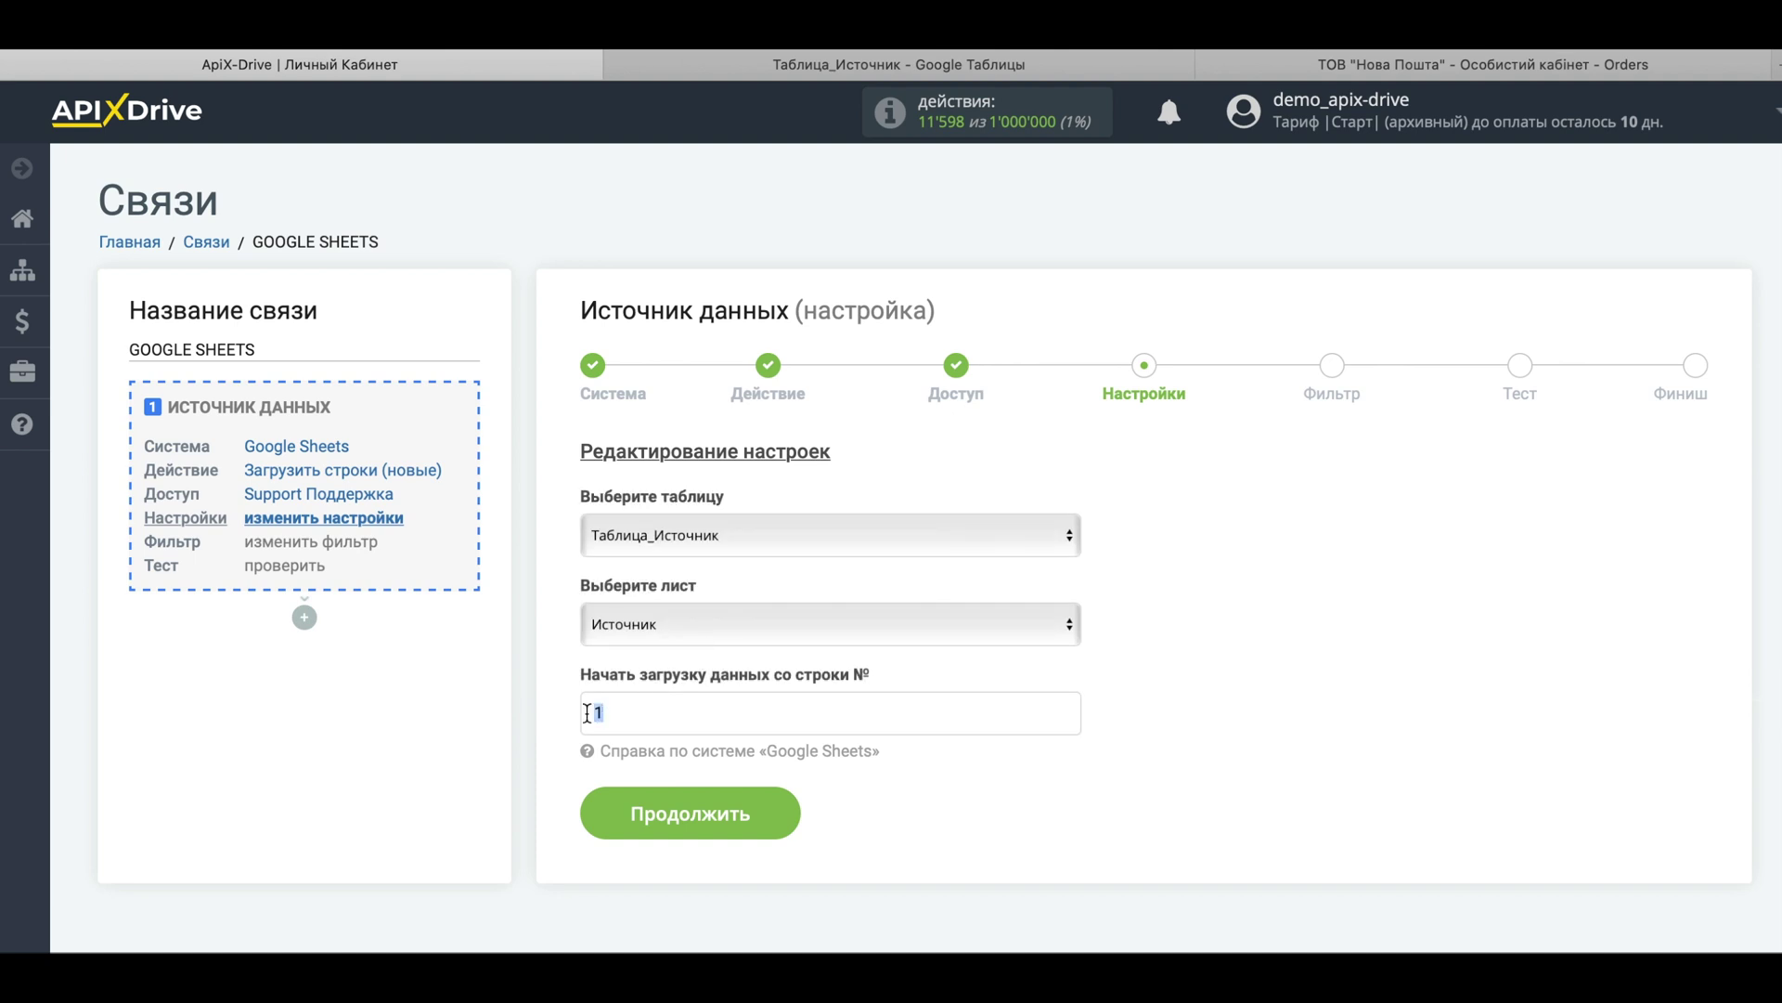
pyautogui.click(775, 70)
pyautogui.click(200, 365)
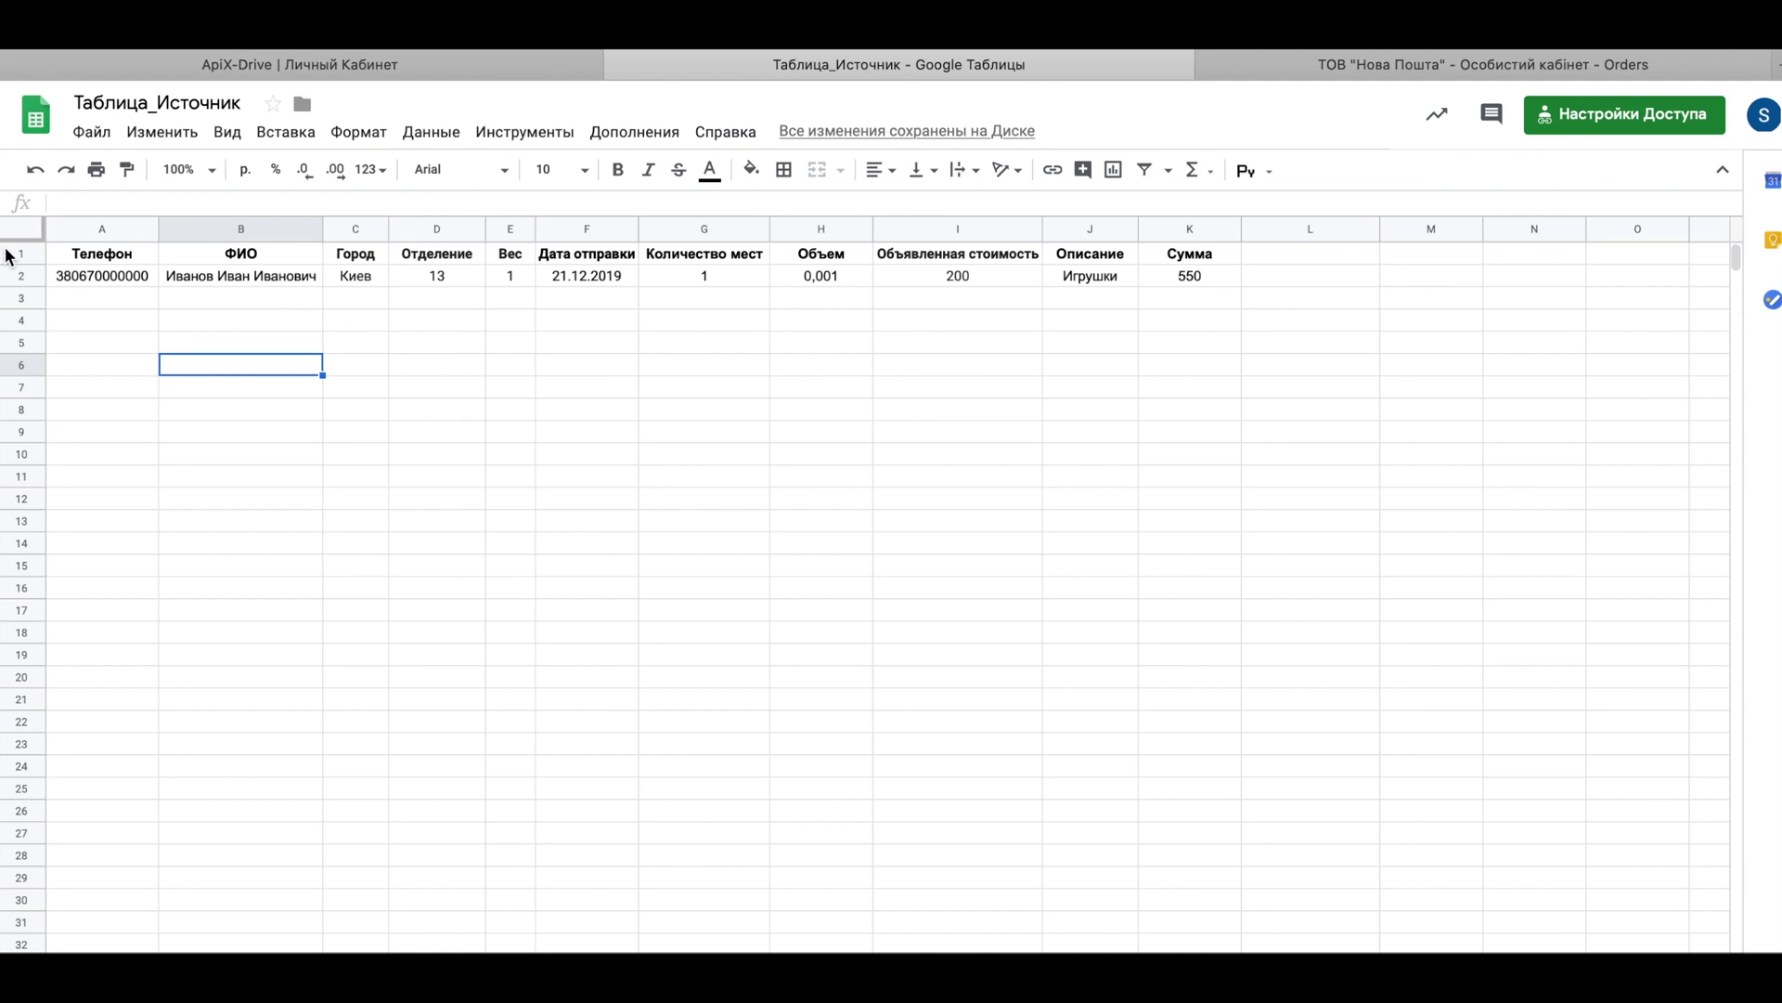
pyautogui.click(13, 255)
pyautogui.click(18, 275)
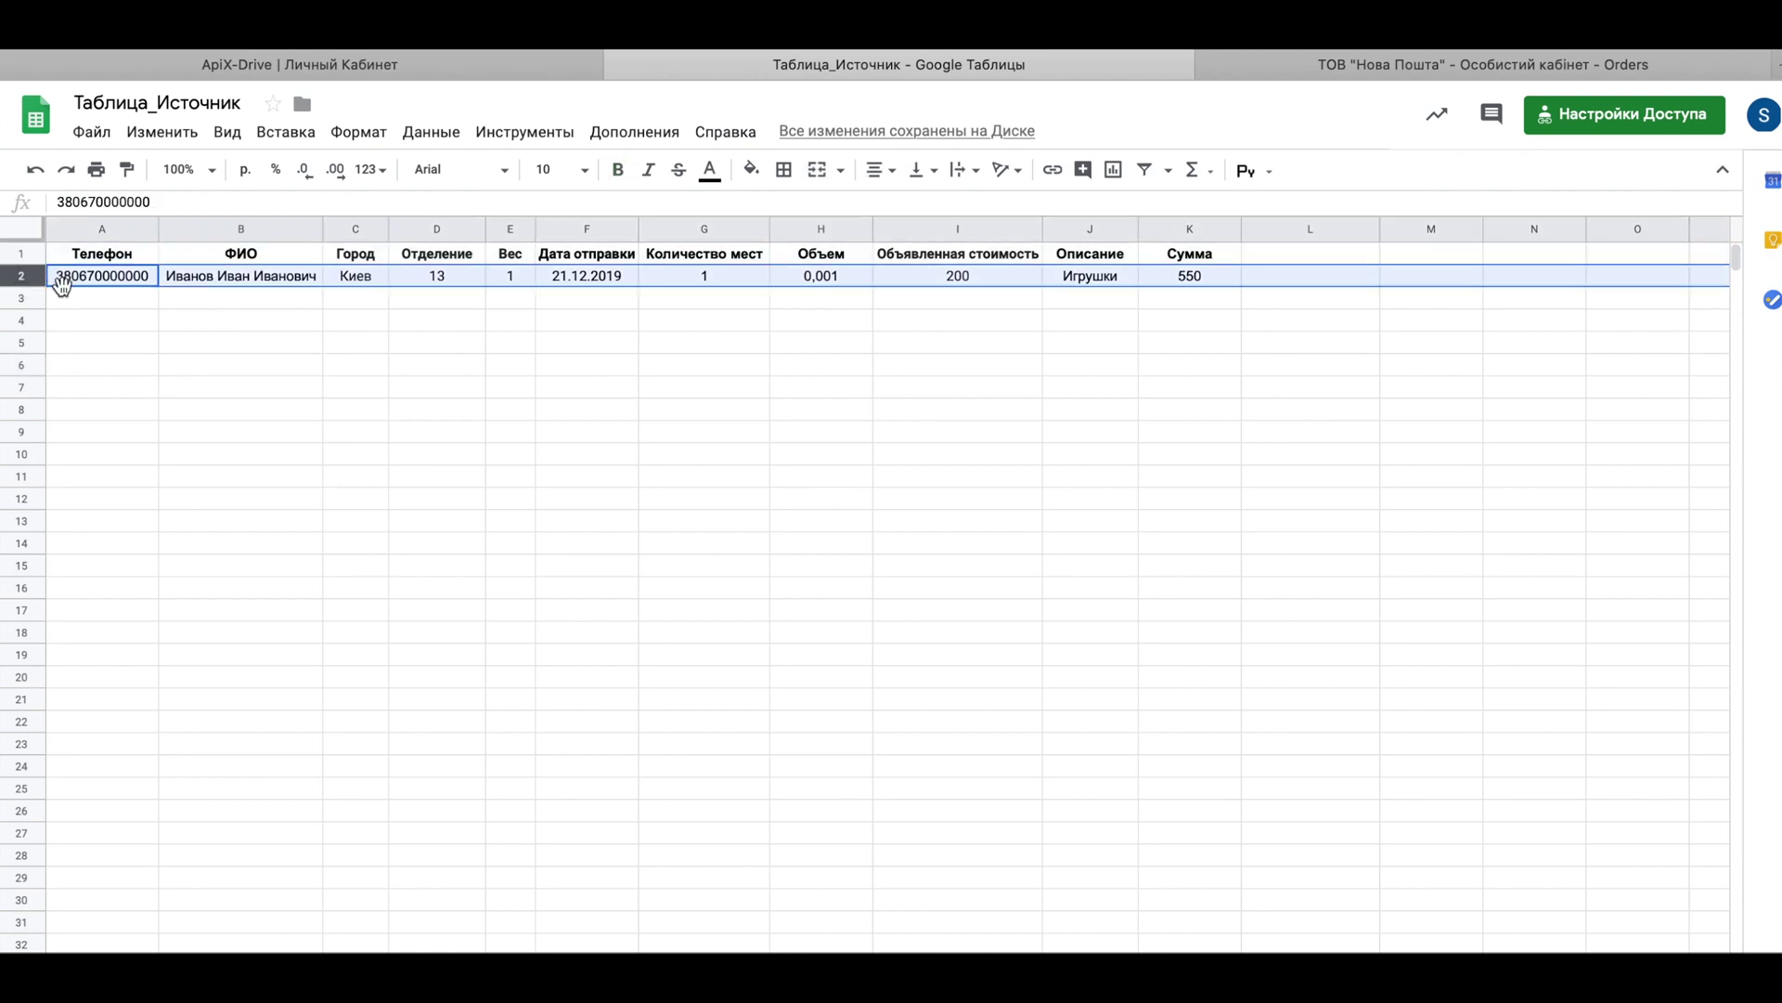
pyautogui.click(423, 72)
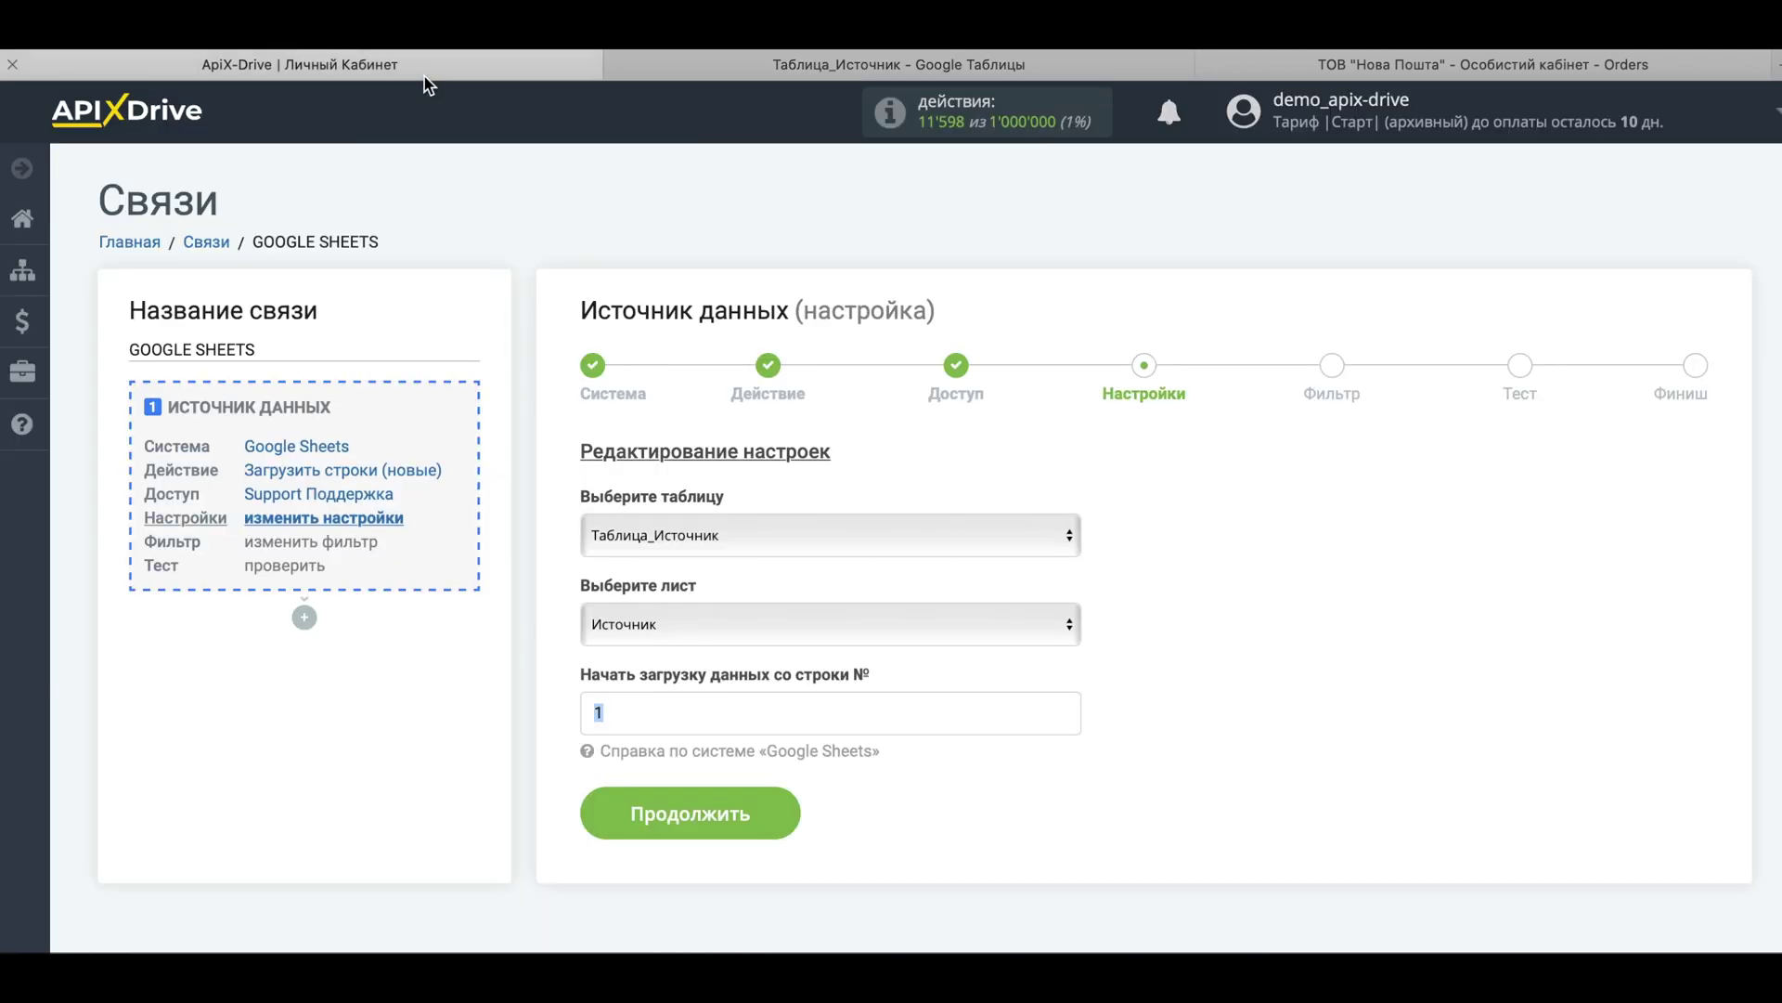
pyautogui.write('2')
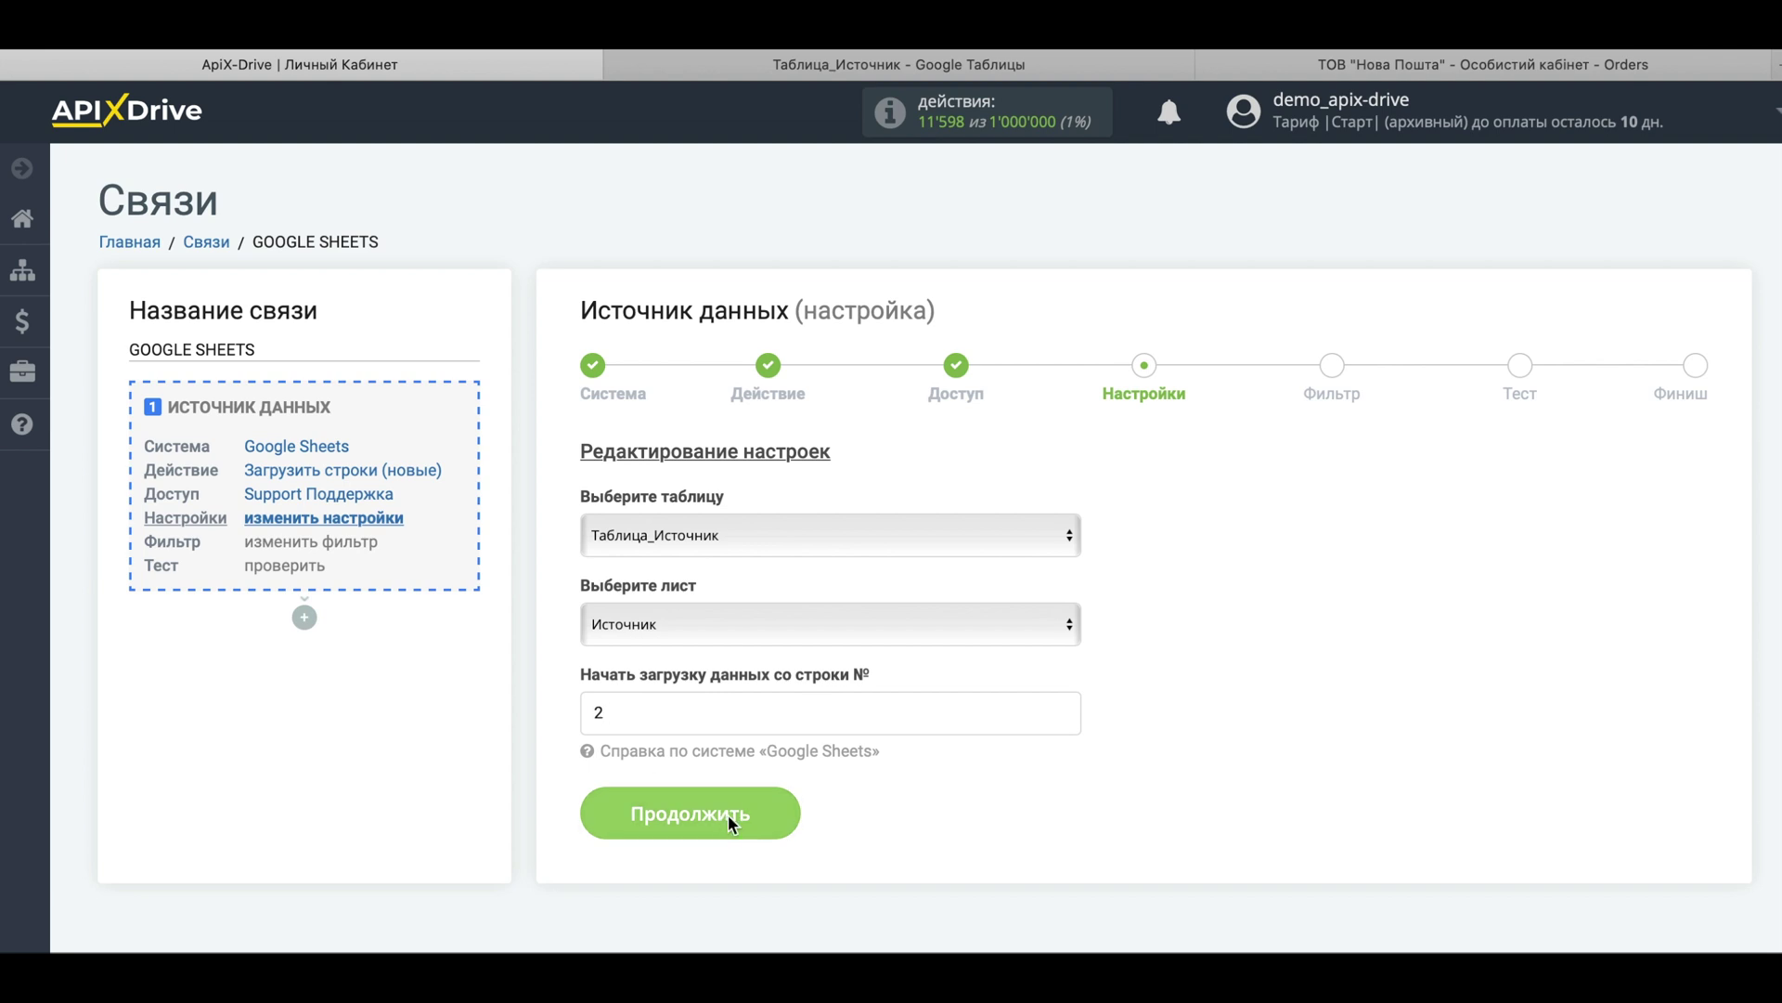
pyautogui.click(728, 822)
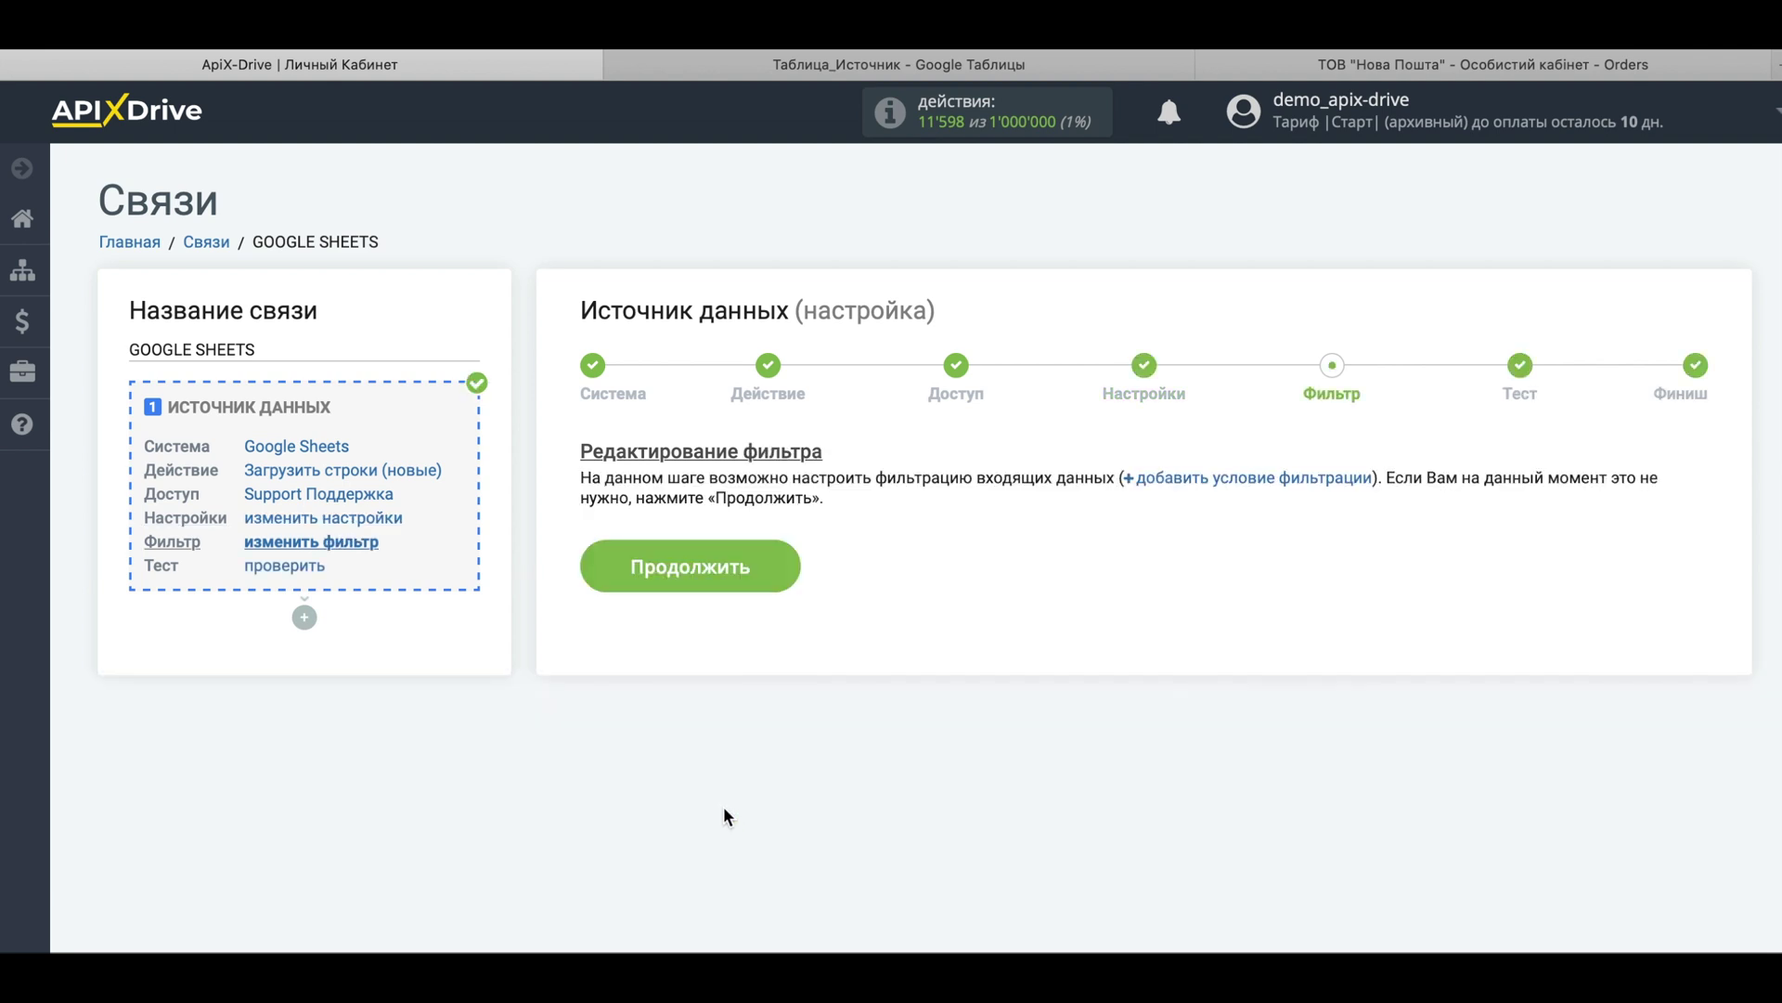
# Skip filtering and confirm the loaded test values match spreadsheet row A2:K2.
pyautogui.click(715, 561)
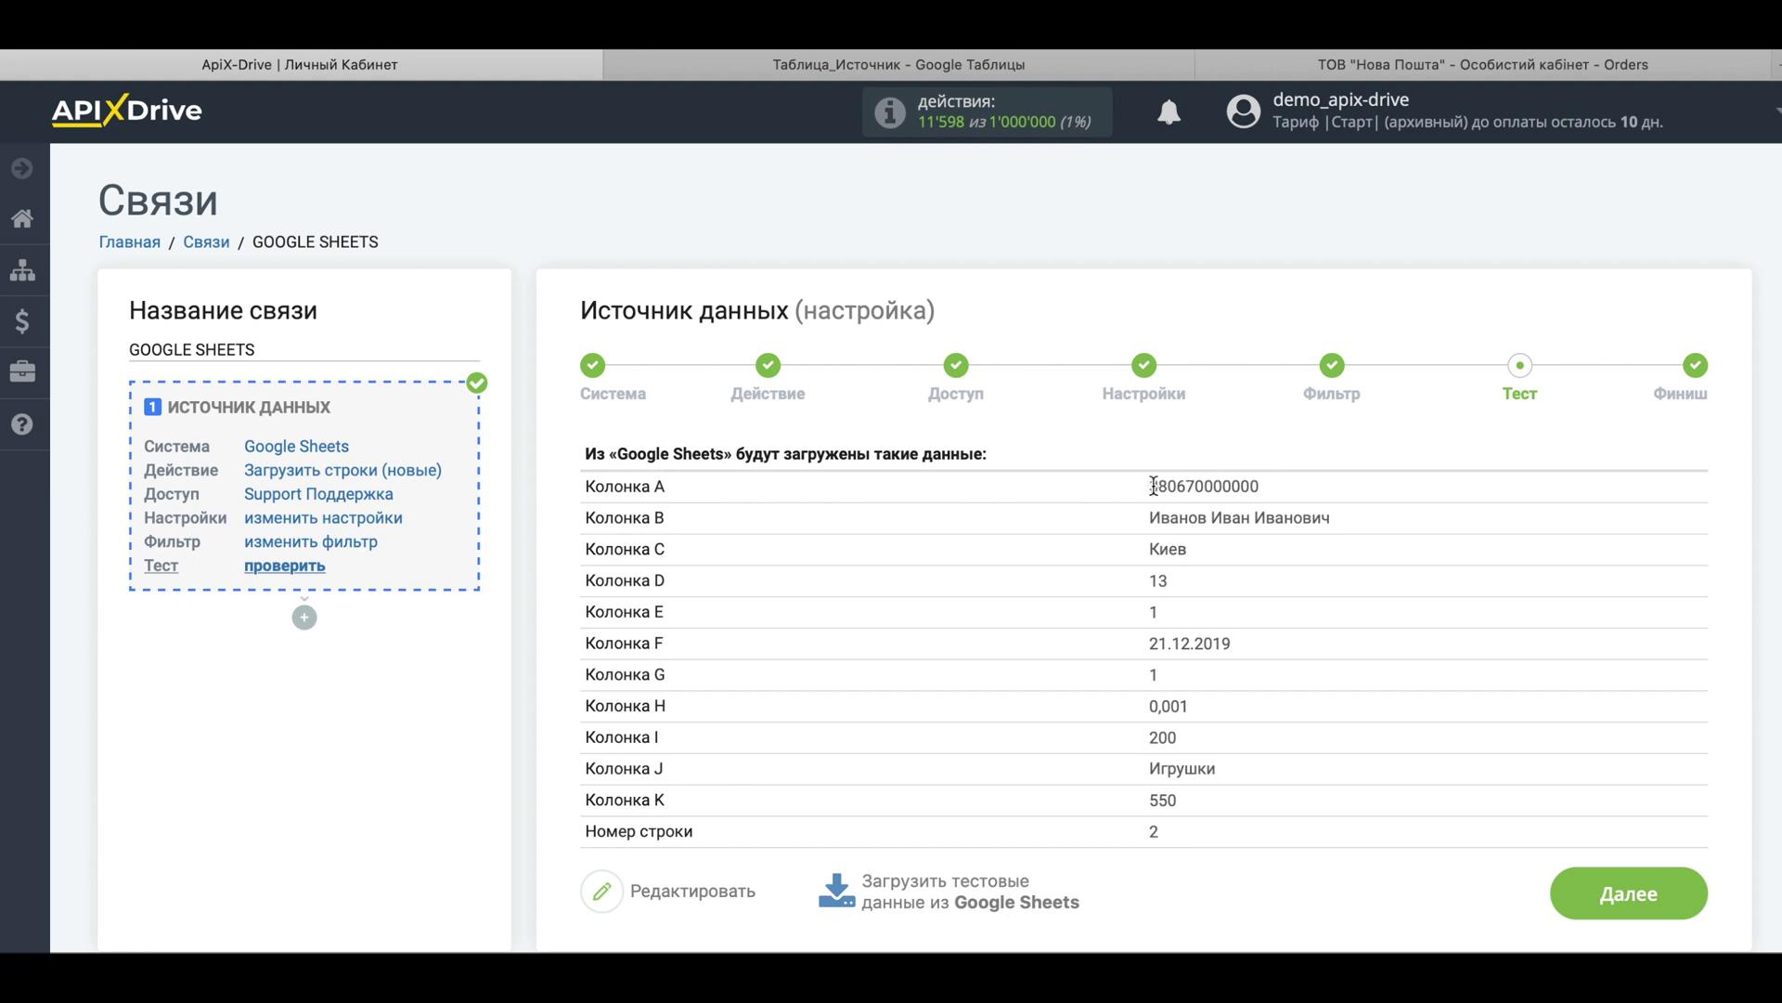
pyautogui.moveTo(1149, 485); pyautogui.dragTo(1197, 833)
pyautogui.click(1196, 832)
pyautogui.click(761, 65)
pyautogui.moveTo(116, 275); pyautogui.dragTo(1198, 278)
pyautogui.click(1181, 324)
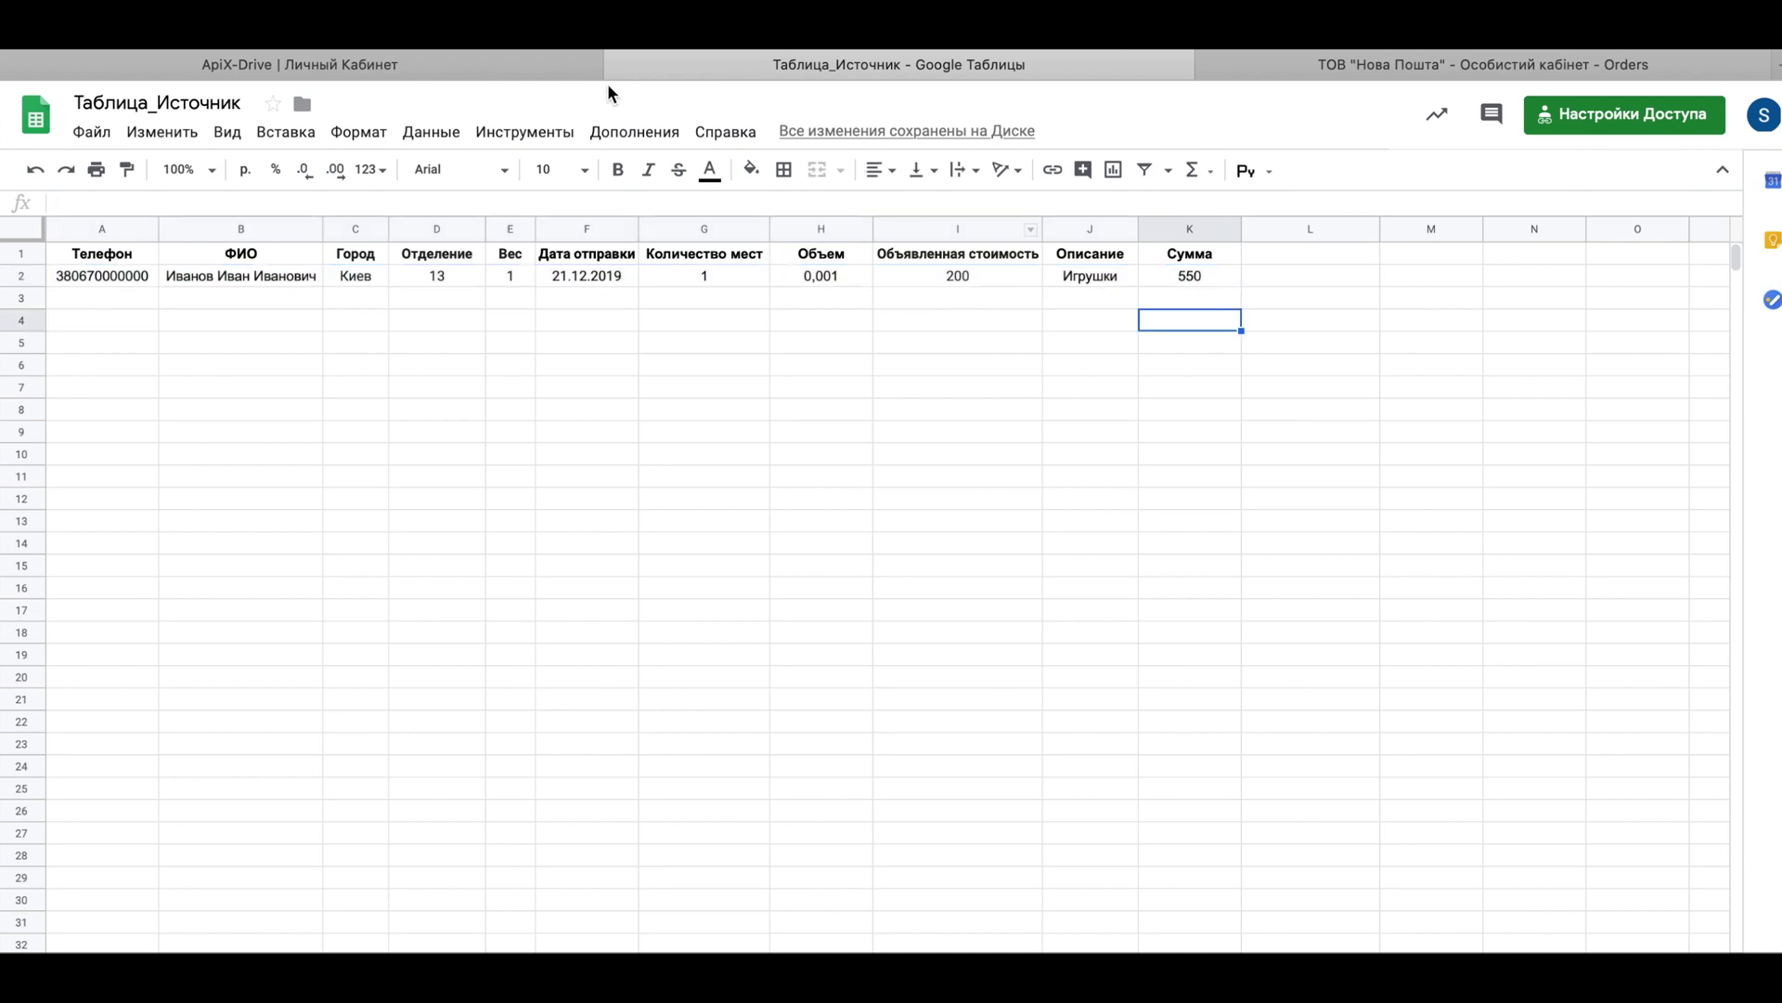
pyautogui.click(526, 67)
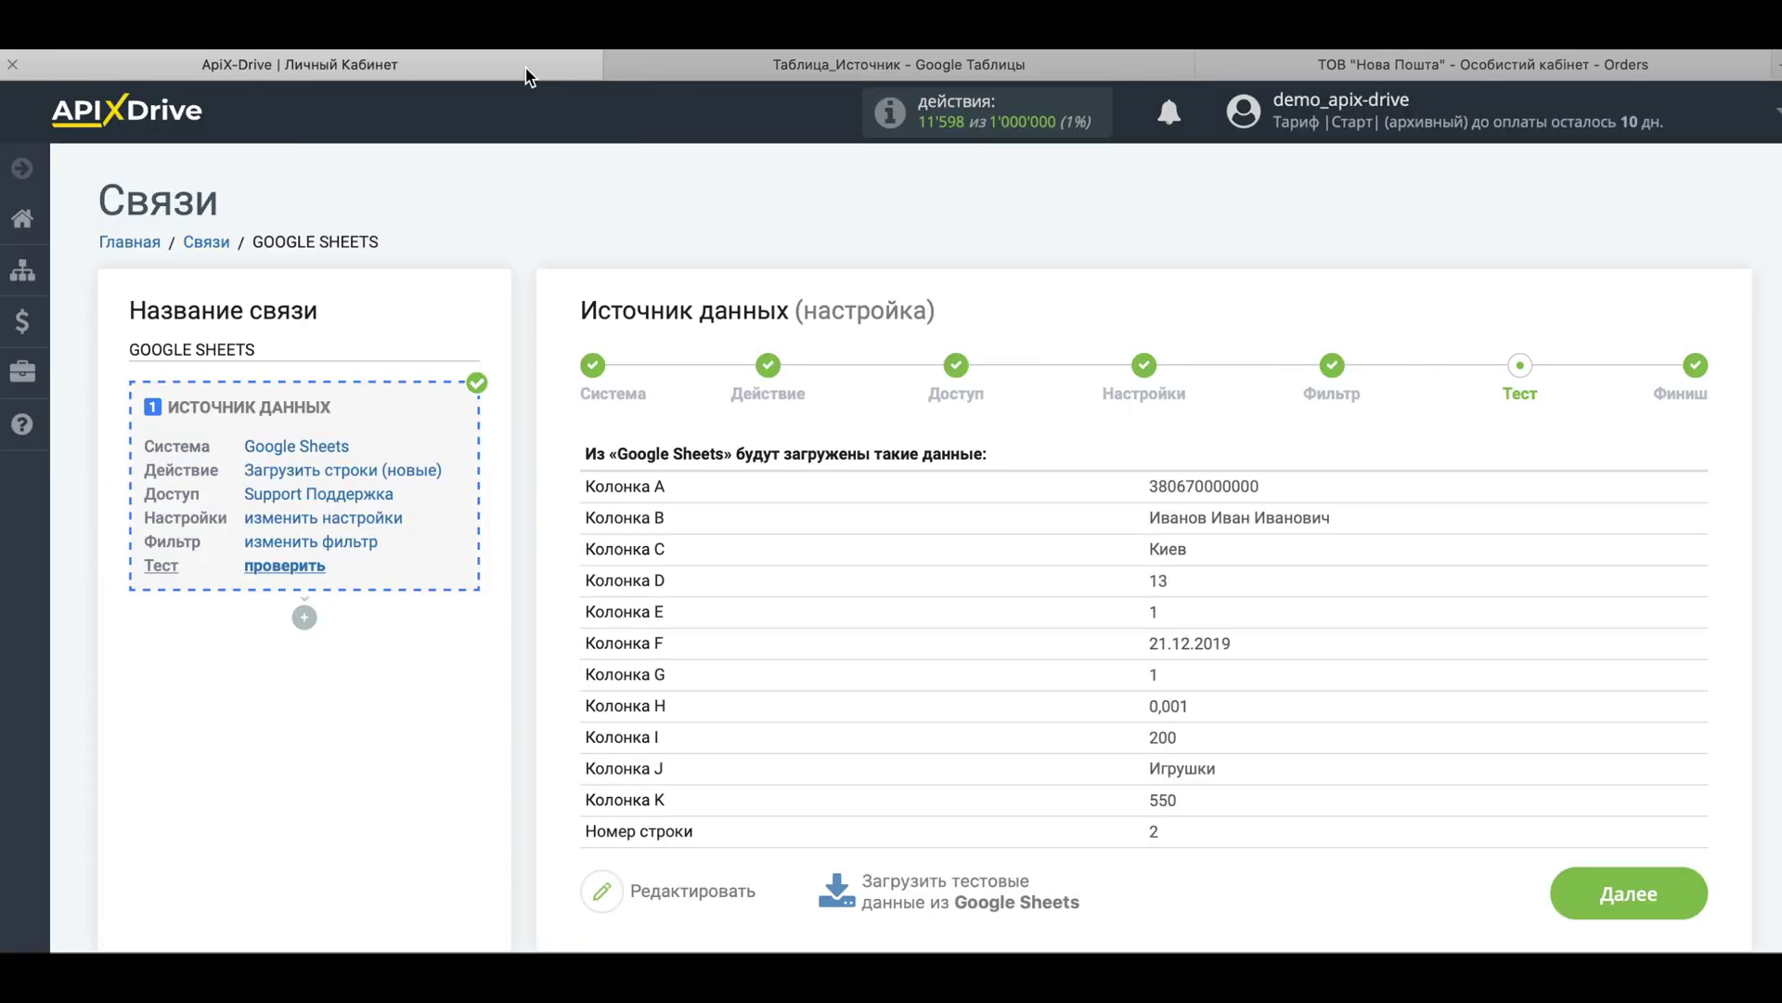
pyautogui.click(1611, 894)
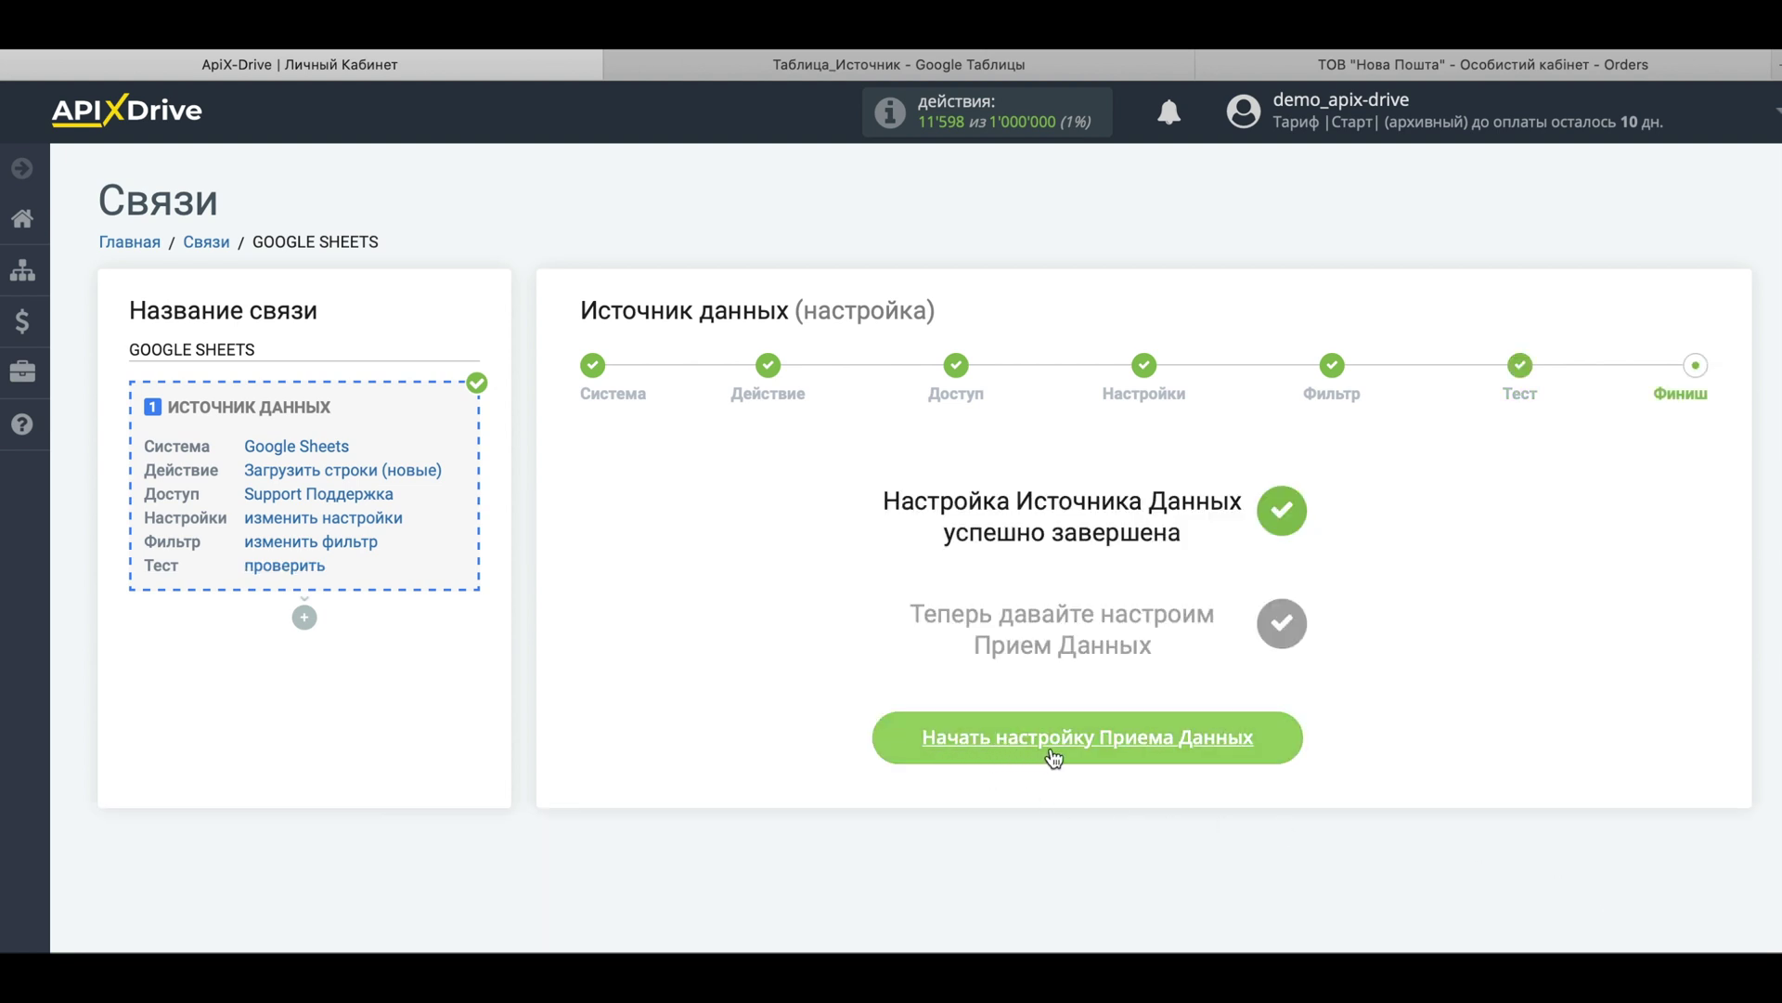
# Choose Новая Почта as the receiving system.
pyautogui.click(1088, 750)
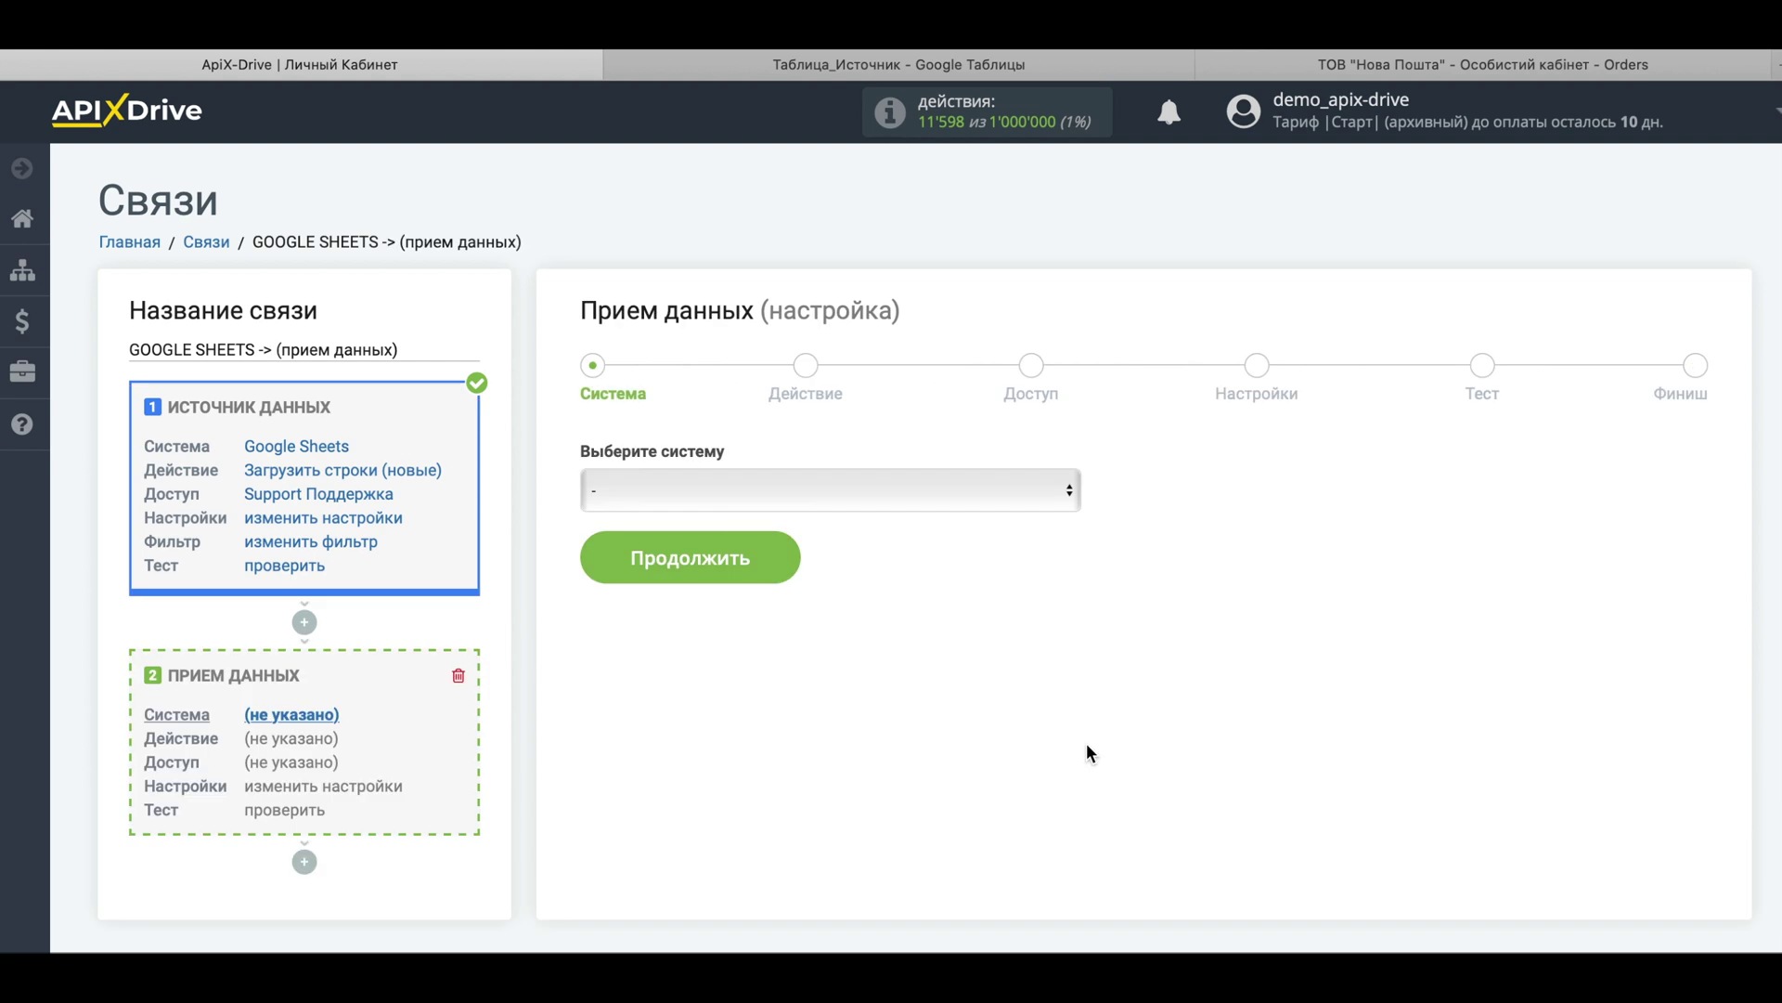
pyautogui.click(765, 492)
pyautogui.scroll(-5, 819, 718)
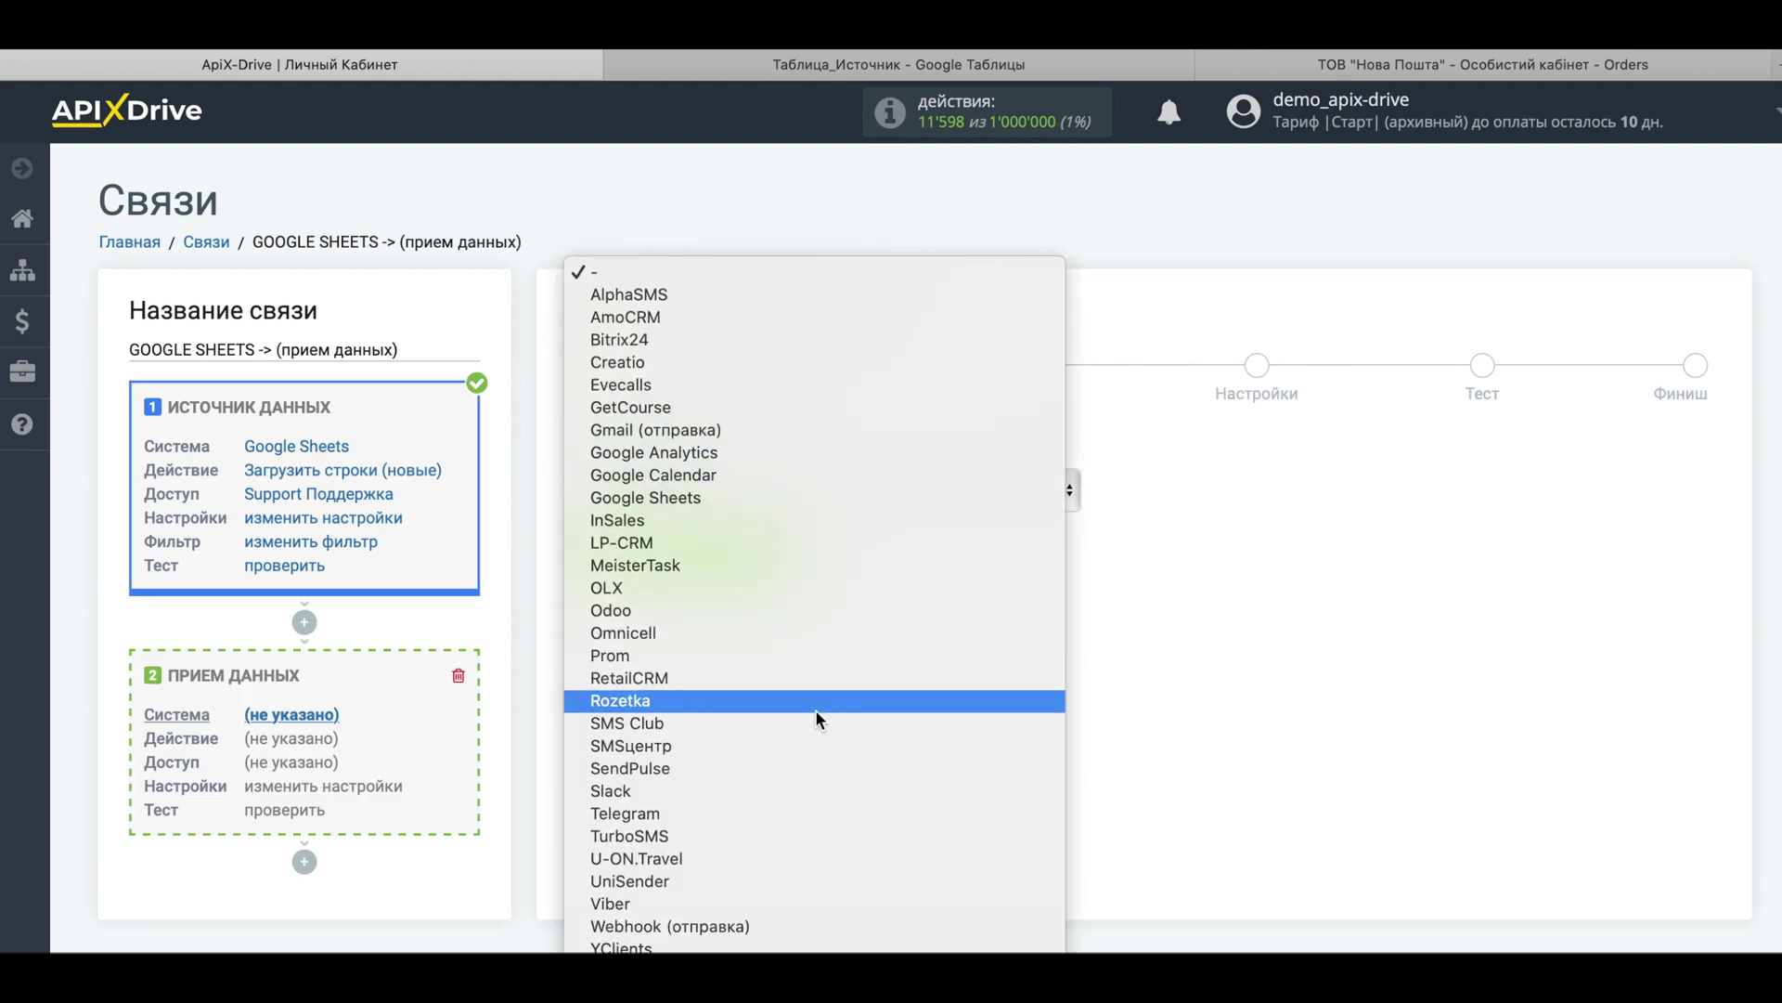
pyautogui.click(737, 776)
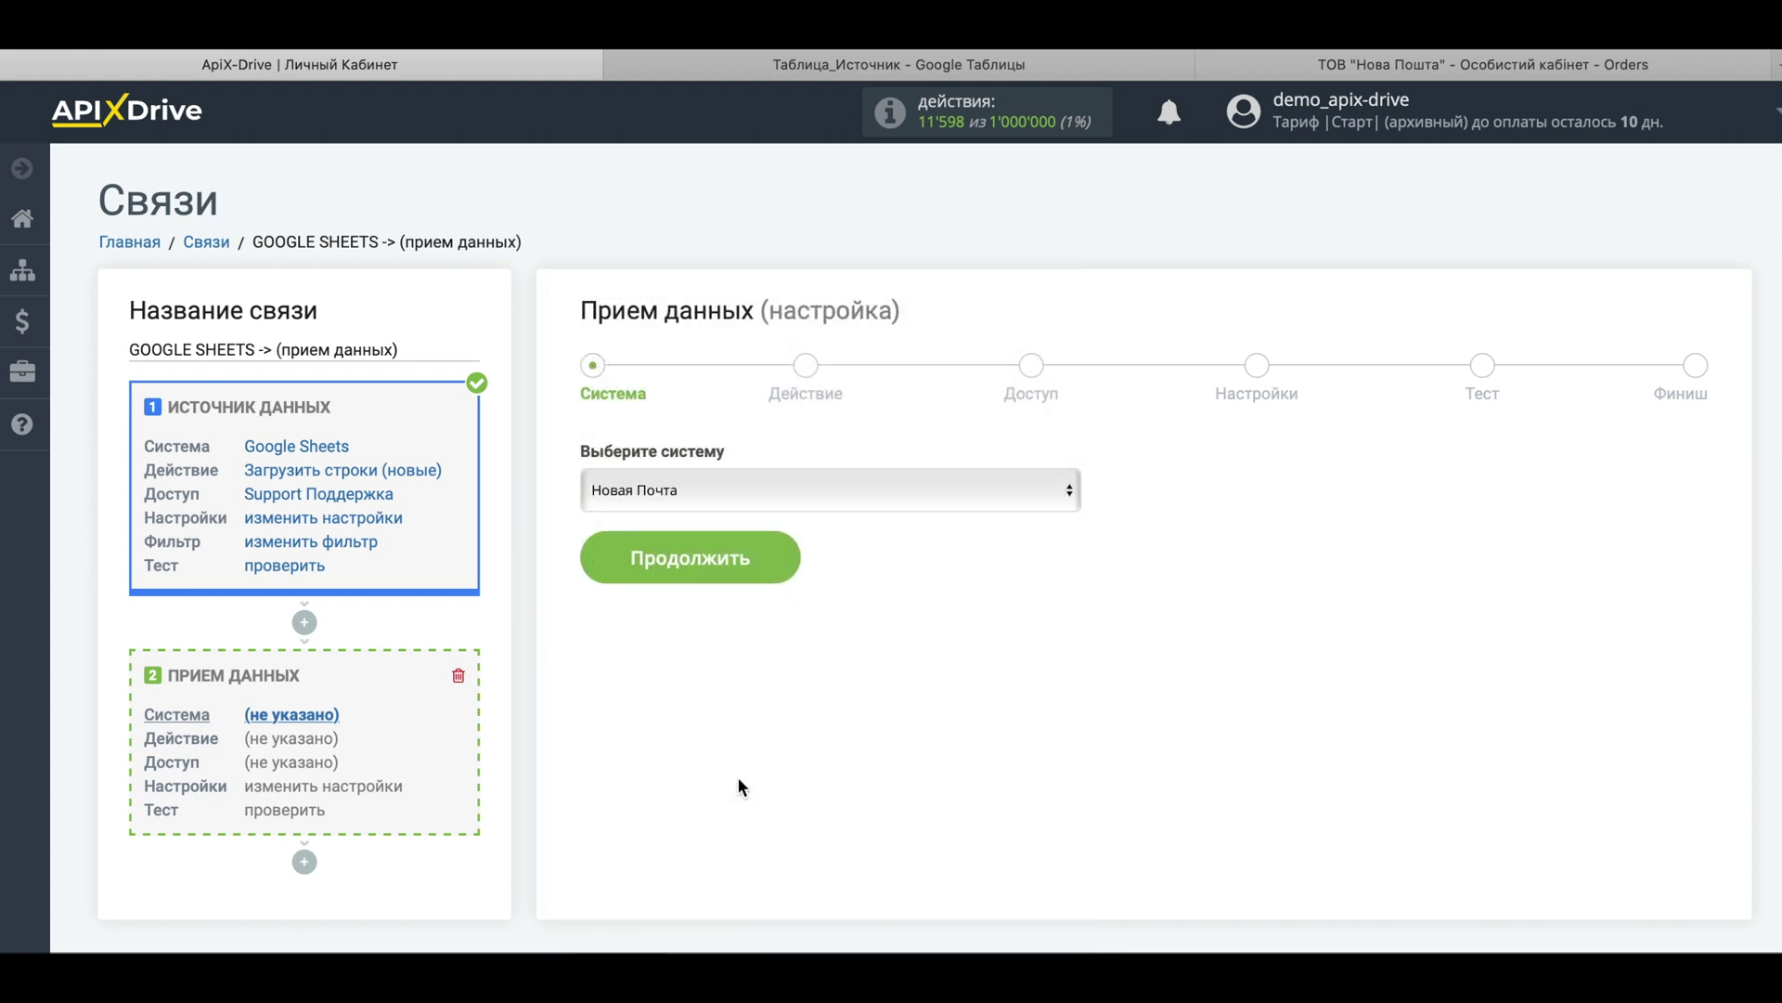
pyautogui.click(742, 574)
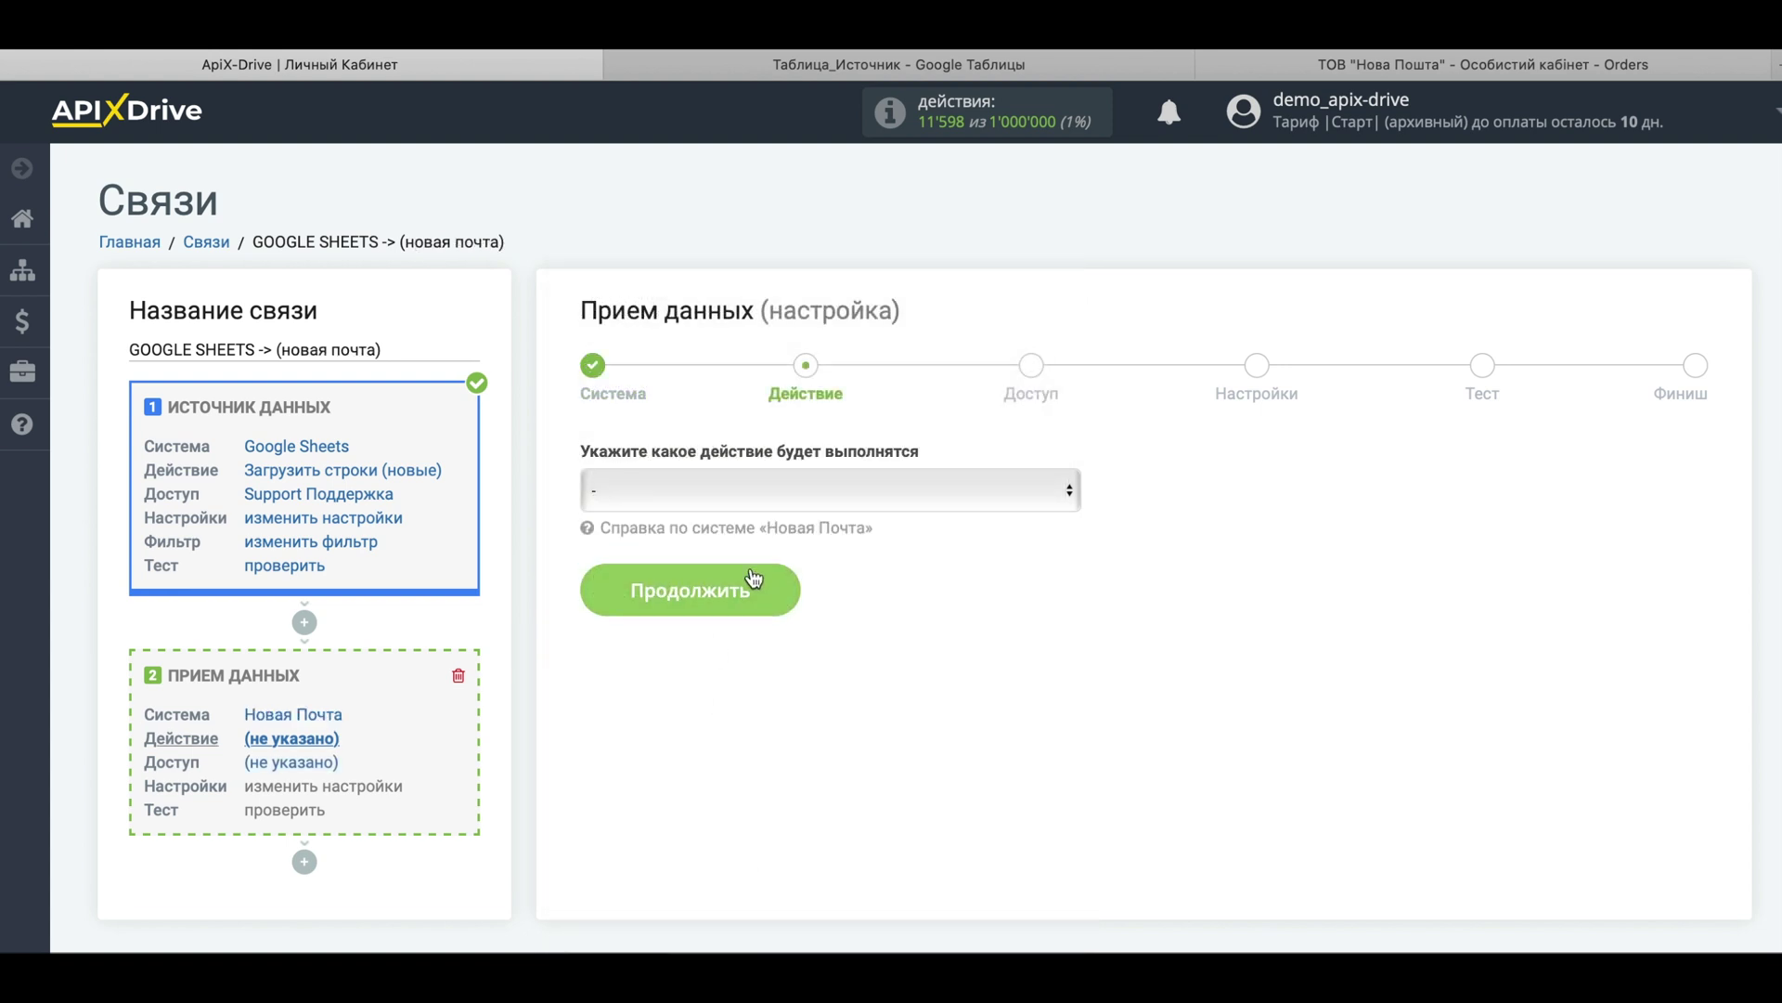
# Set the action to Создать ТТН (Отделение - Отделение) using the connected Nova Poshta account.
pyautogui.click(763, 492)
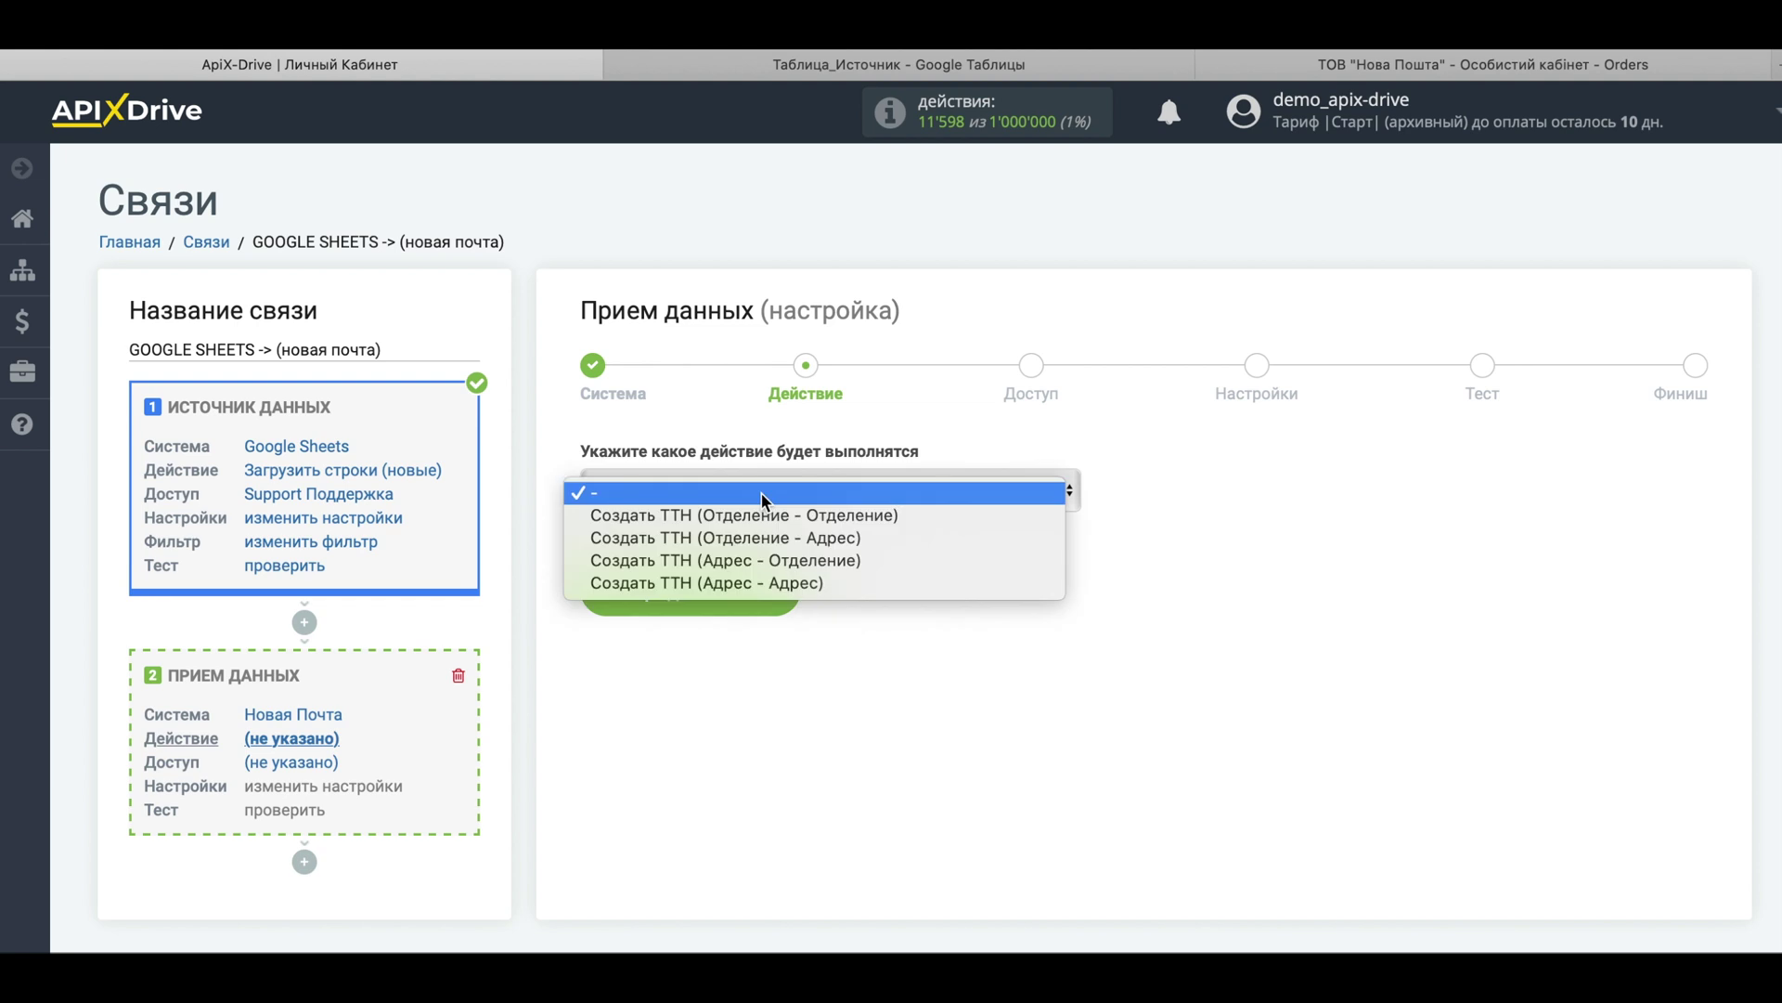
pyautogui.click(921, 522)
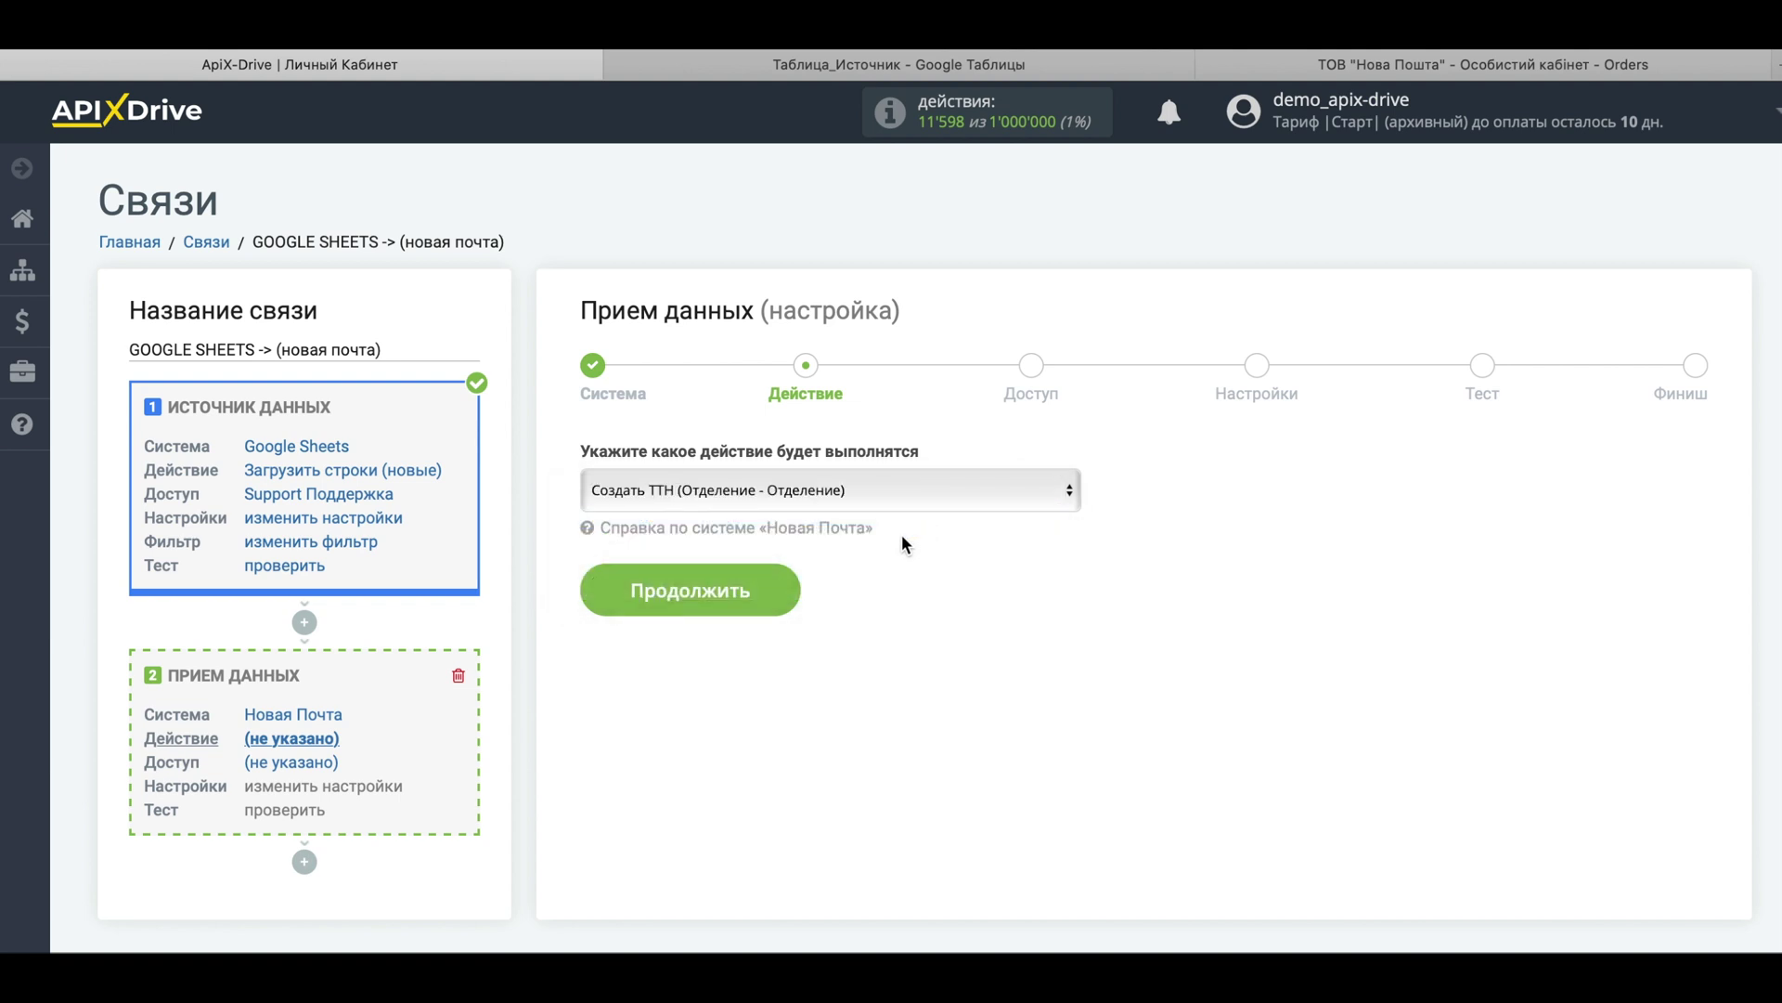
pyautogui.click(780, 592)
pyautogui.click(767, 490)
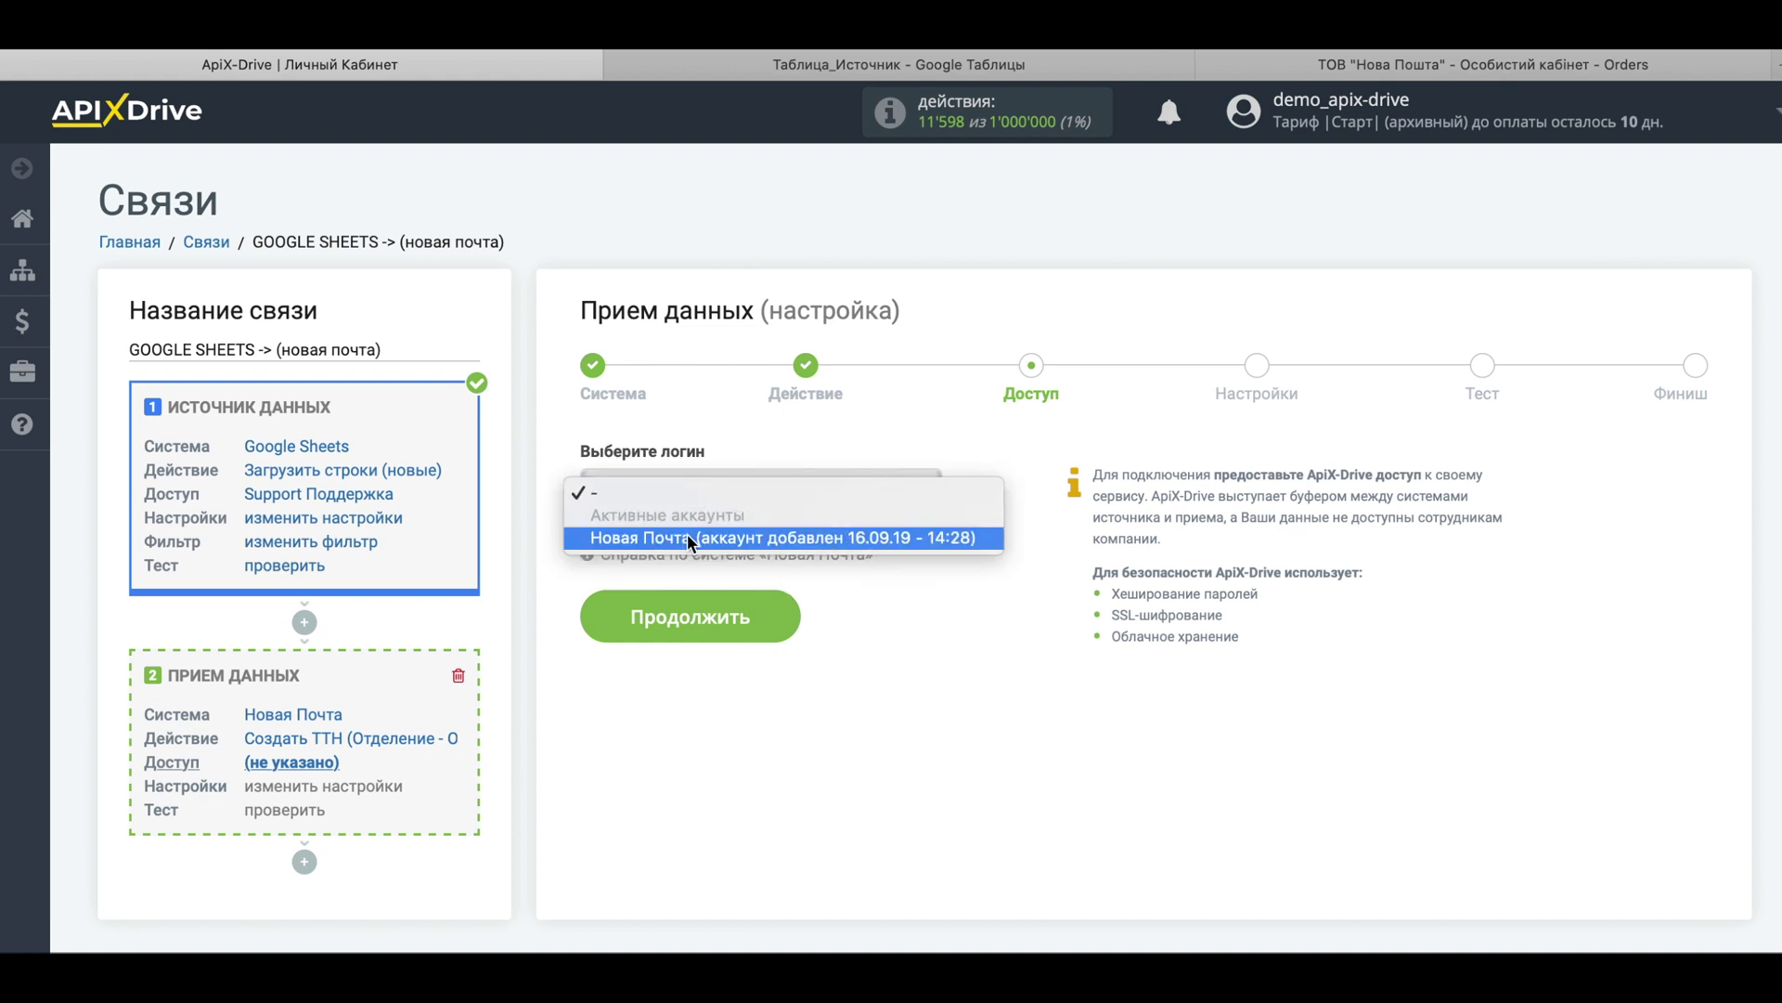
pyautogui.click(759, 537)
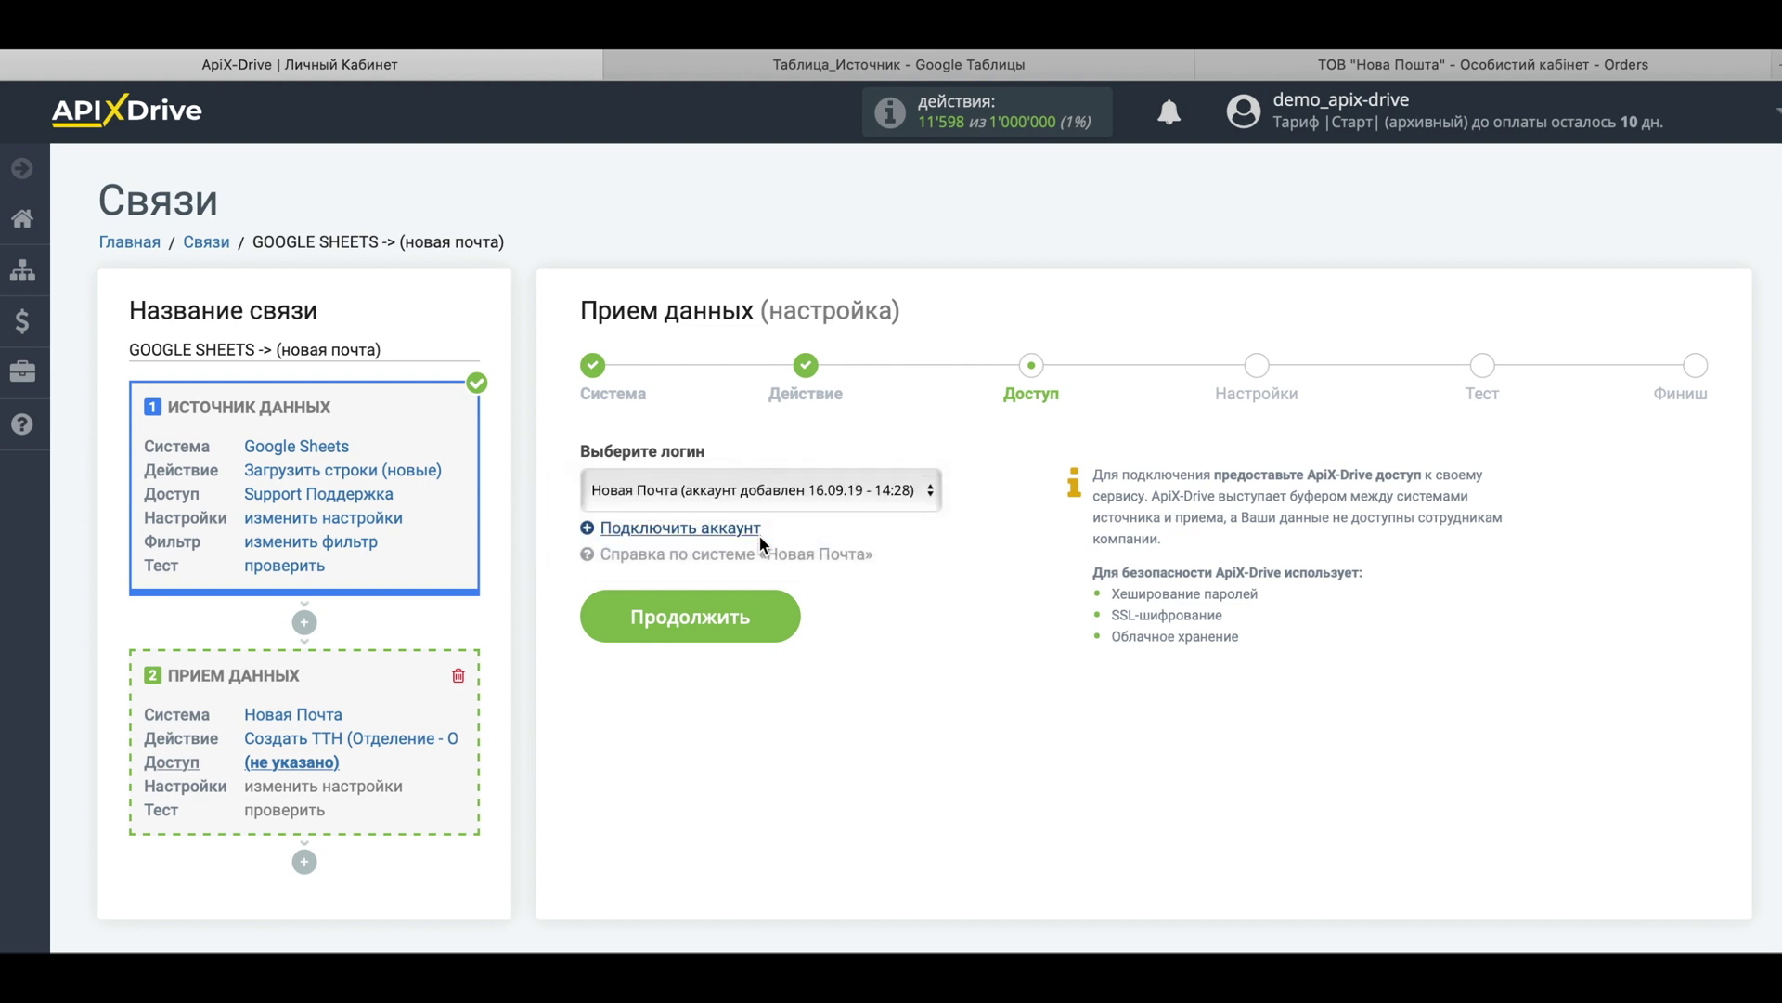
pyautogui.click(755, 612)
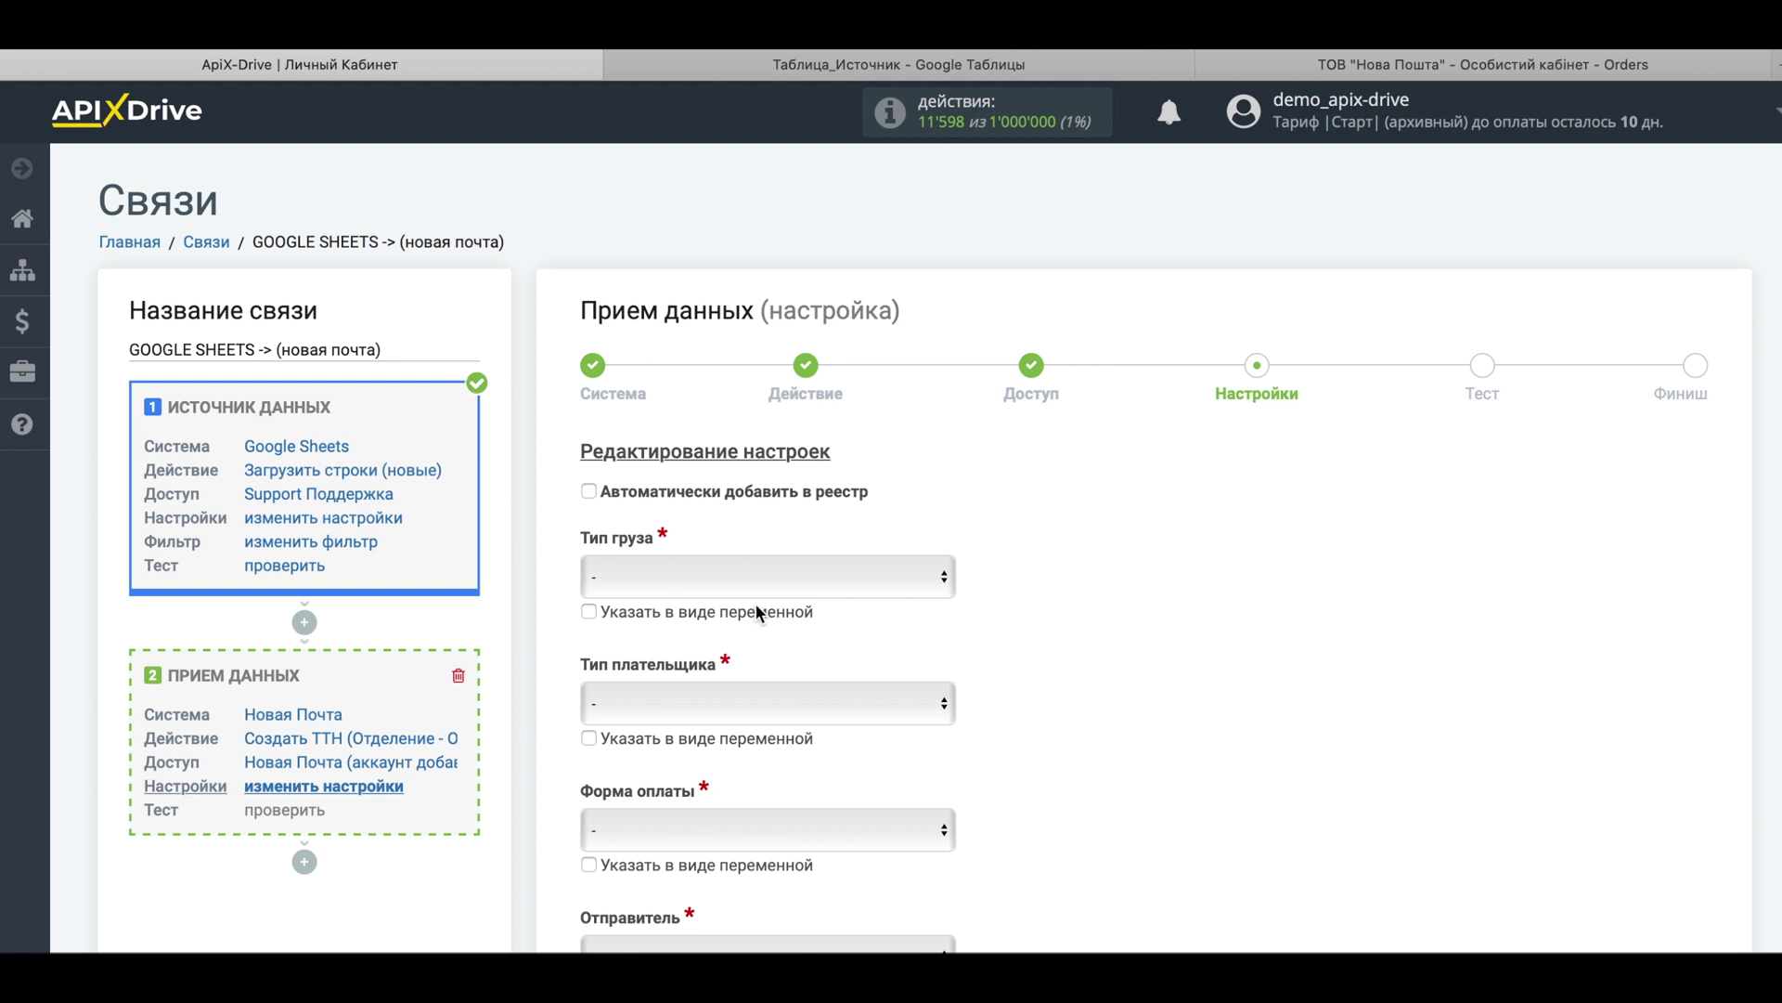
pyautogui.click(1294, 71)
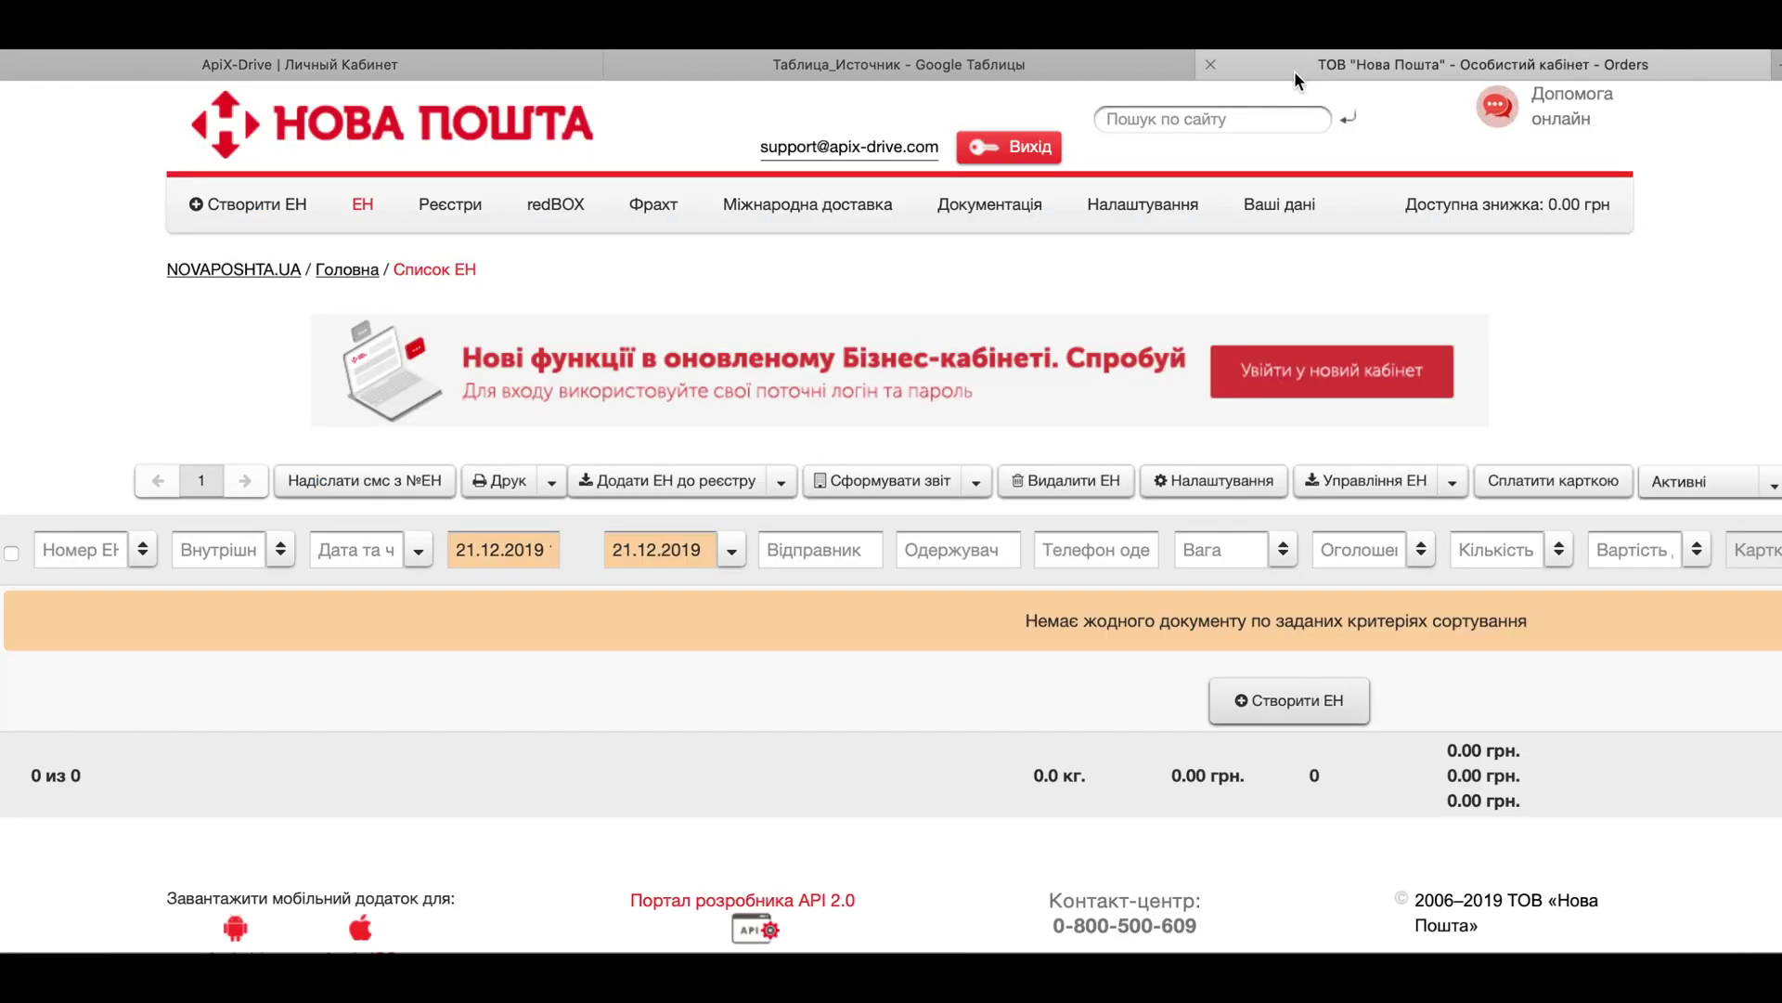
pyautogui.click(731, 550)
pyautogui.click(731, 549)
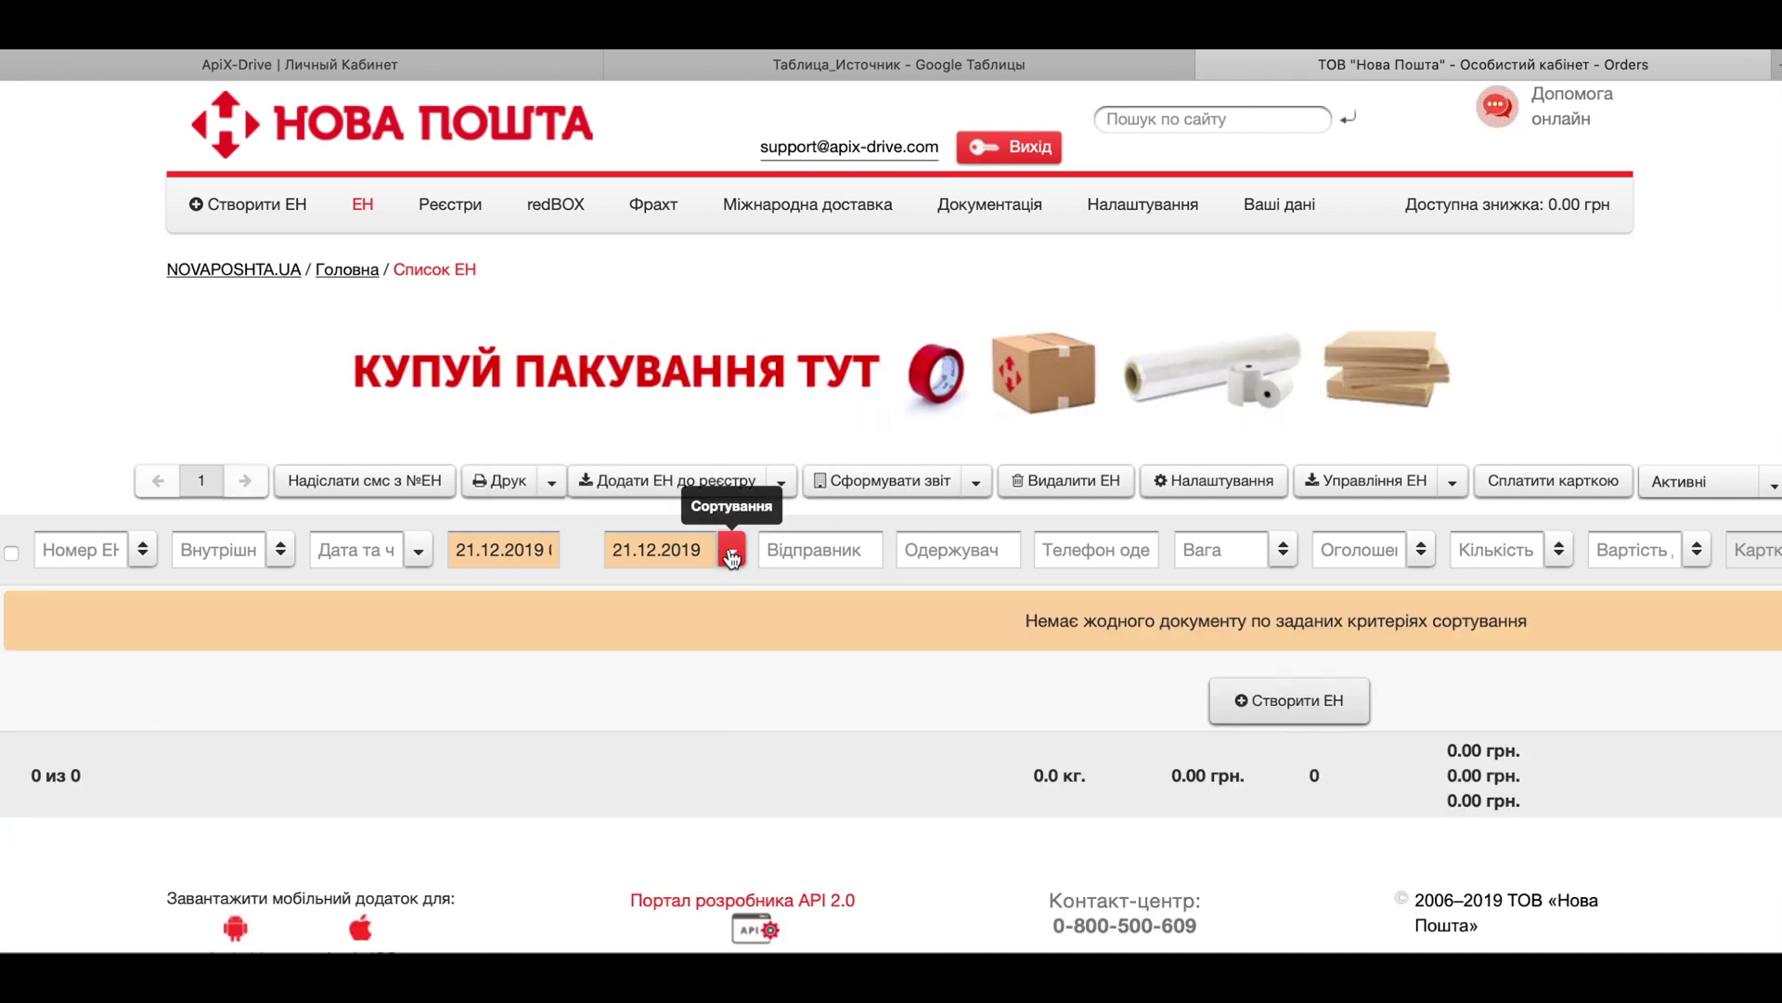
pyautogui.click(471, 63)
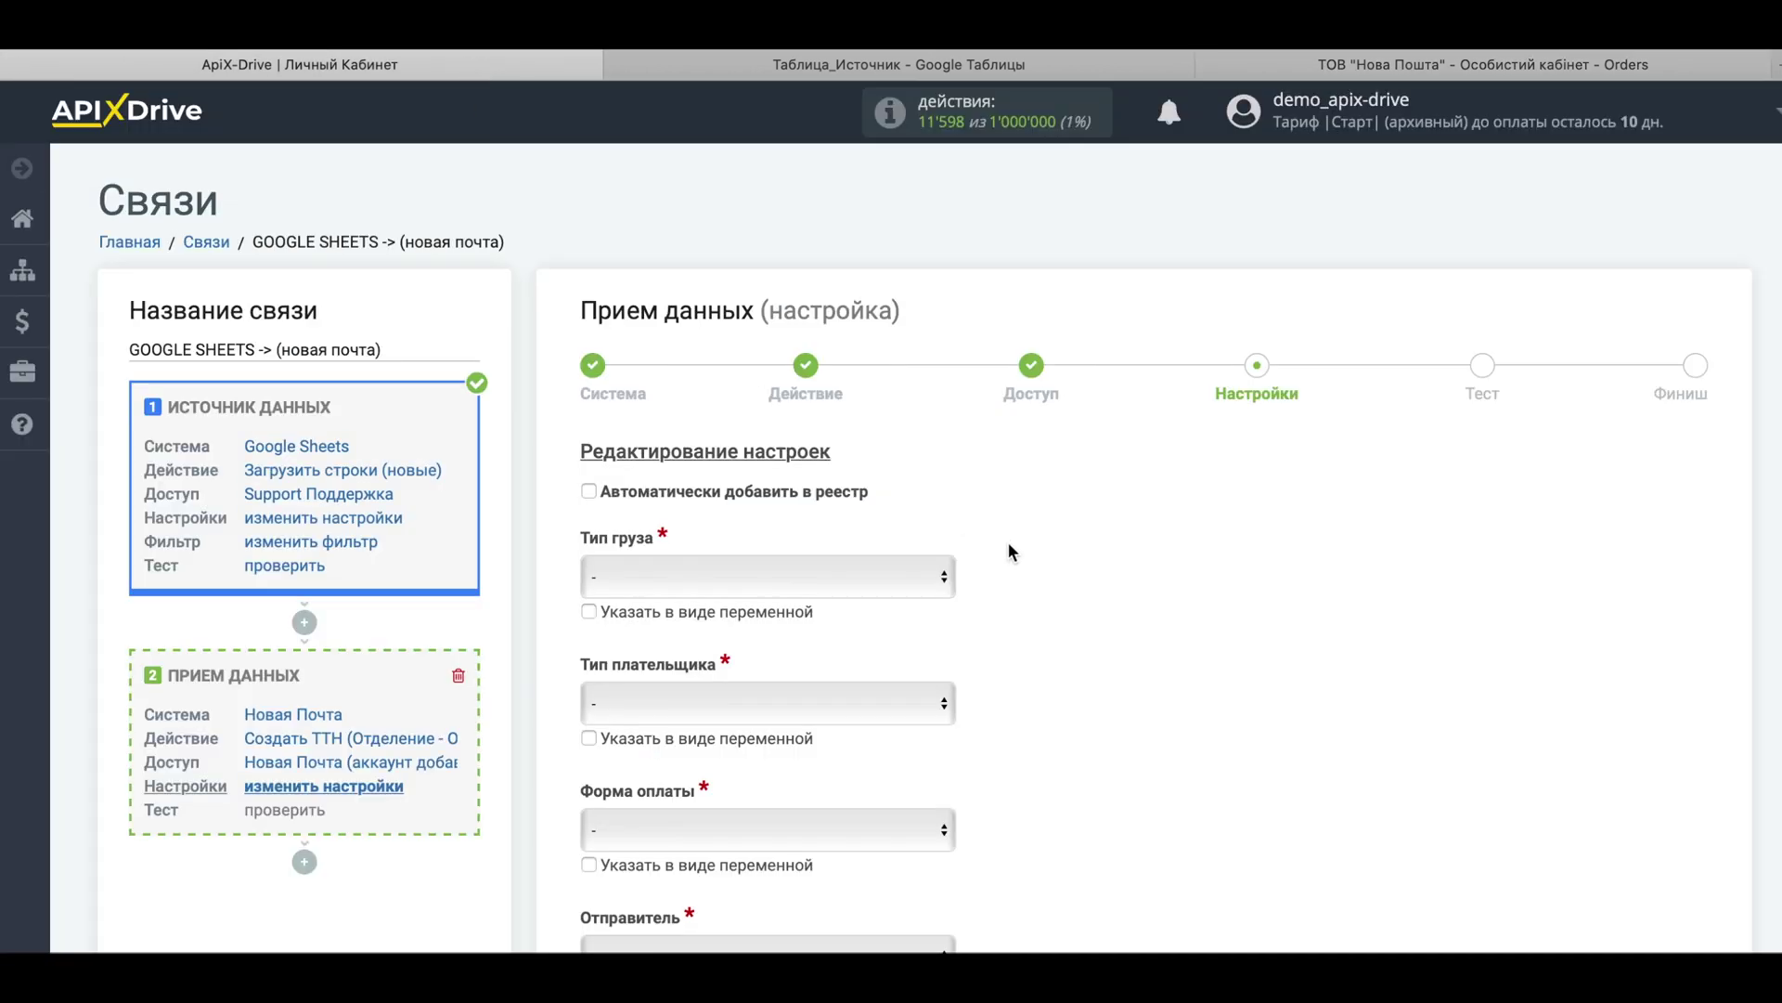
pyautogui.scroll(-3, 1012, 544)
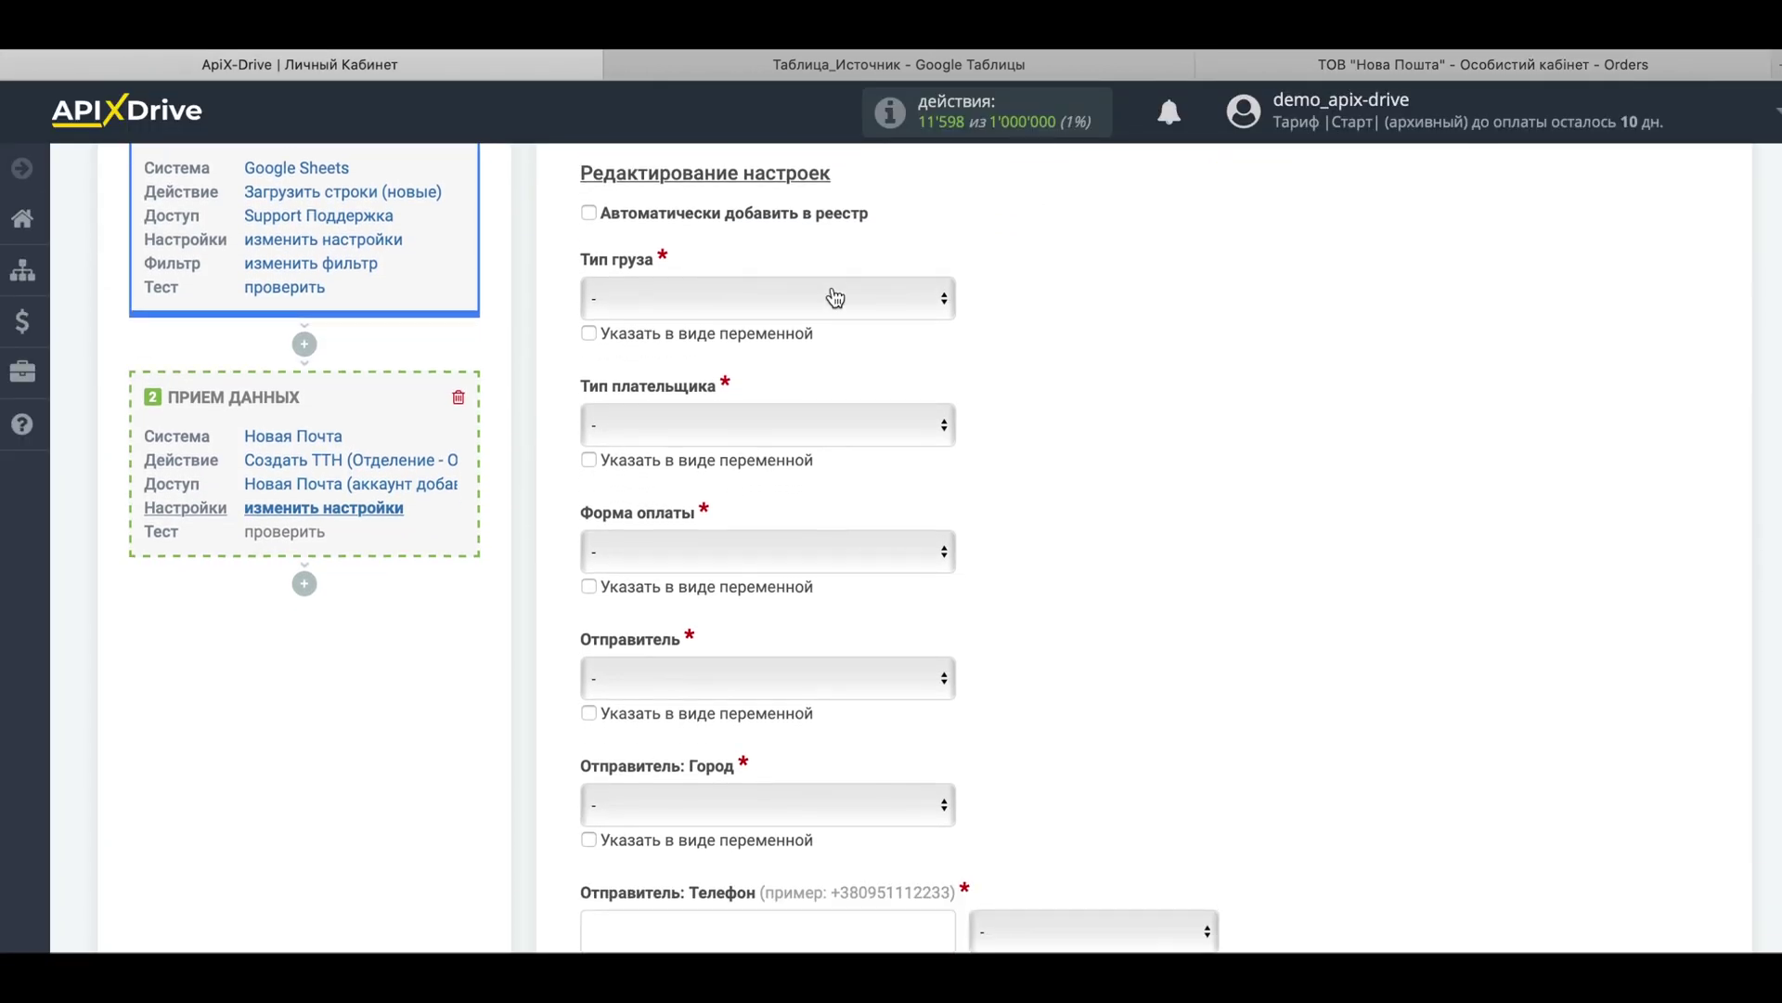
# Set cargo type Посилка, payer Одержувач and payment form Готівка.
pyautogui.click(834, 296)
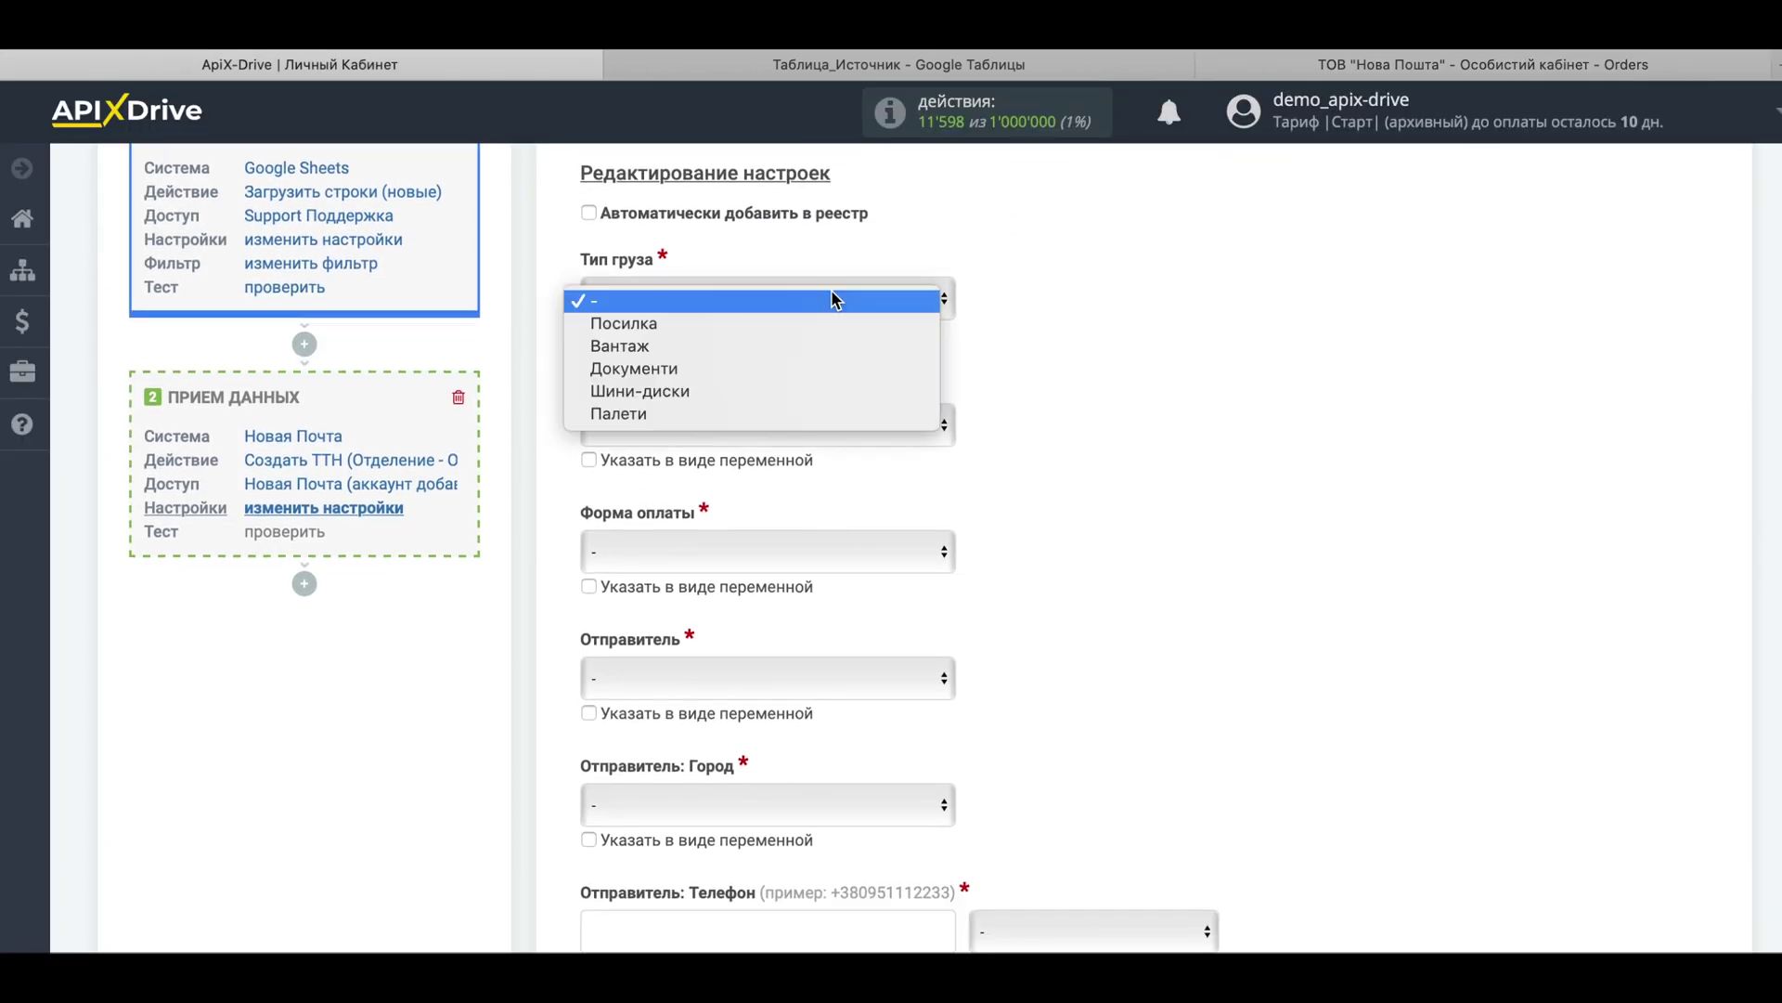
pyautogui.click(734, 323)
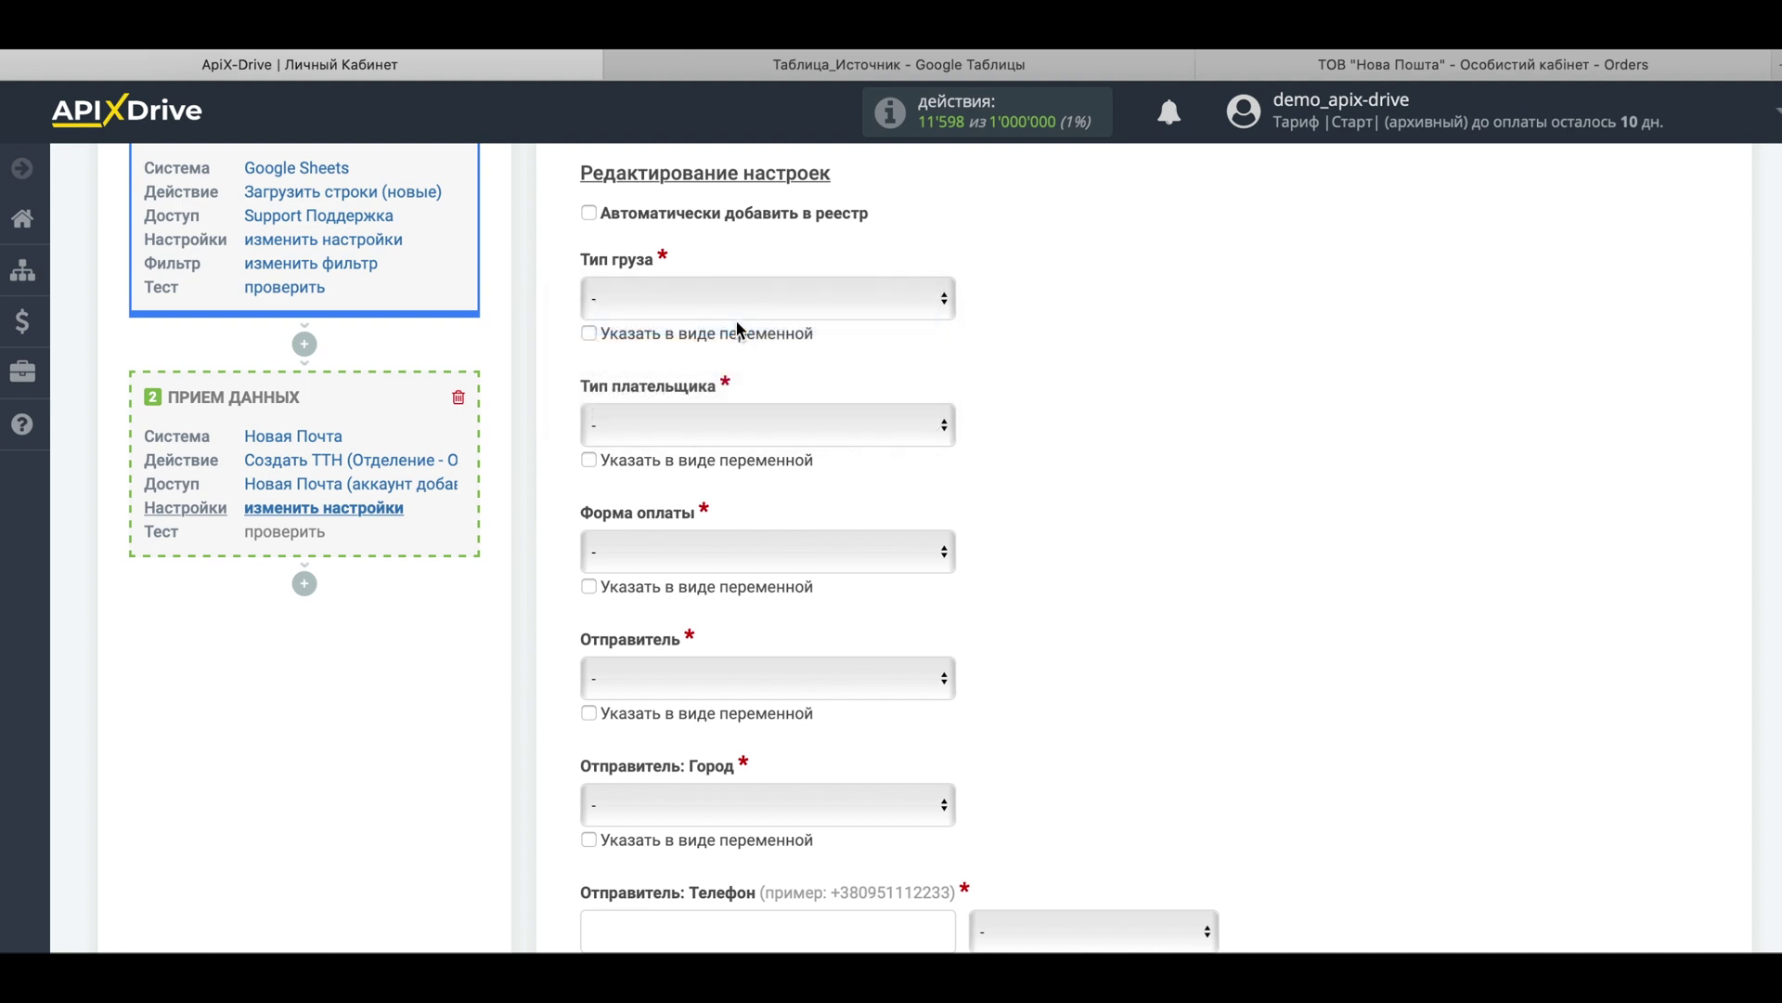
pyautogui.click(732, 432)
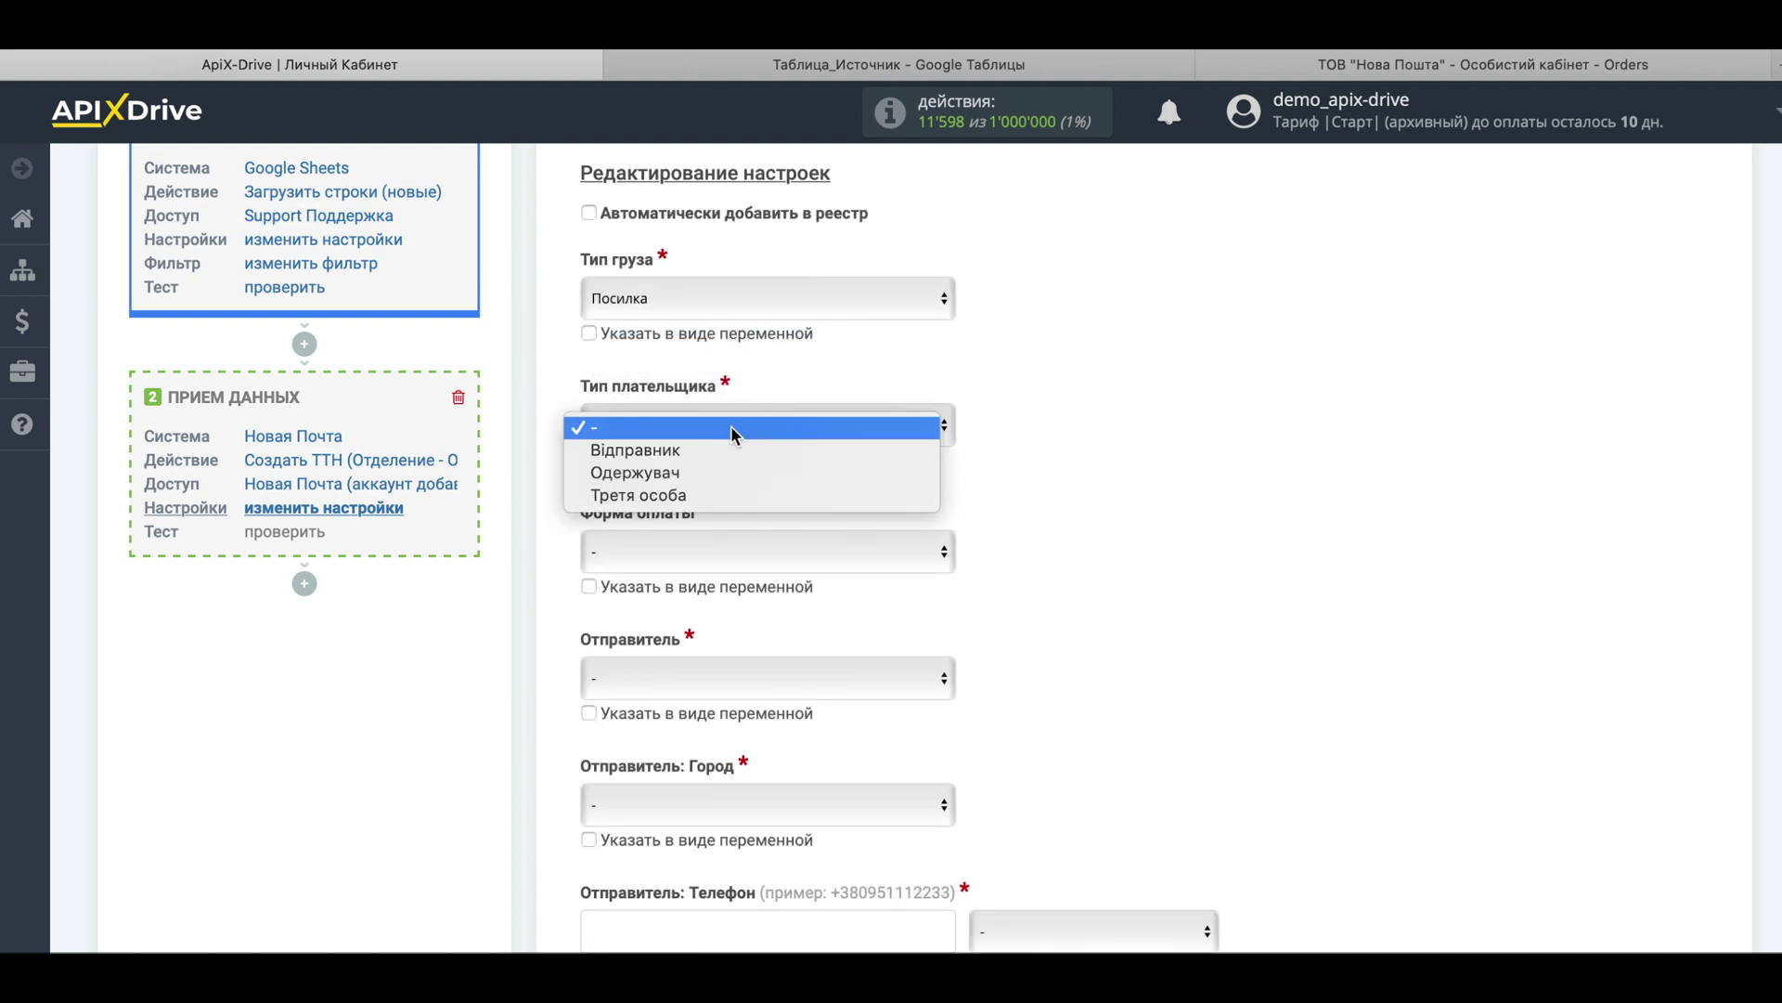
pyautogui.click(724, 472)
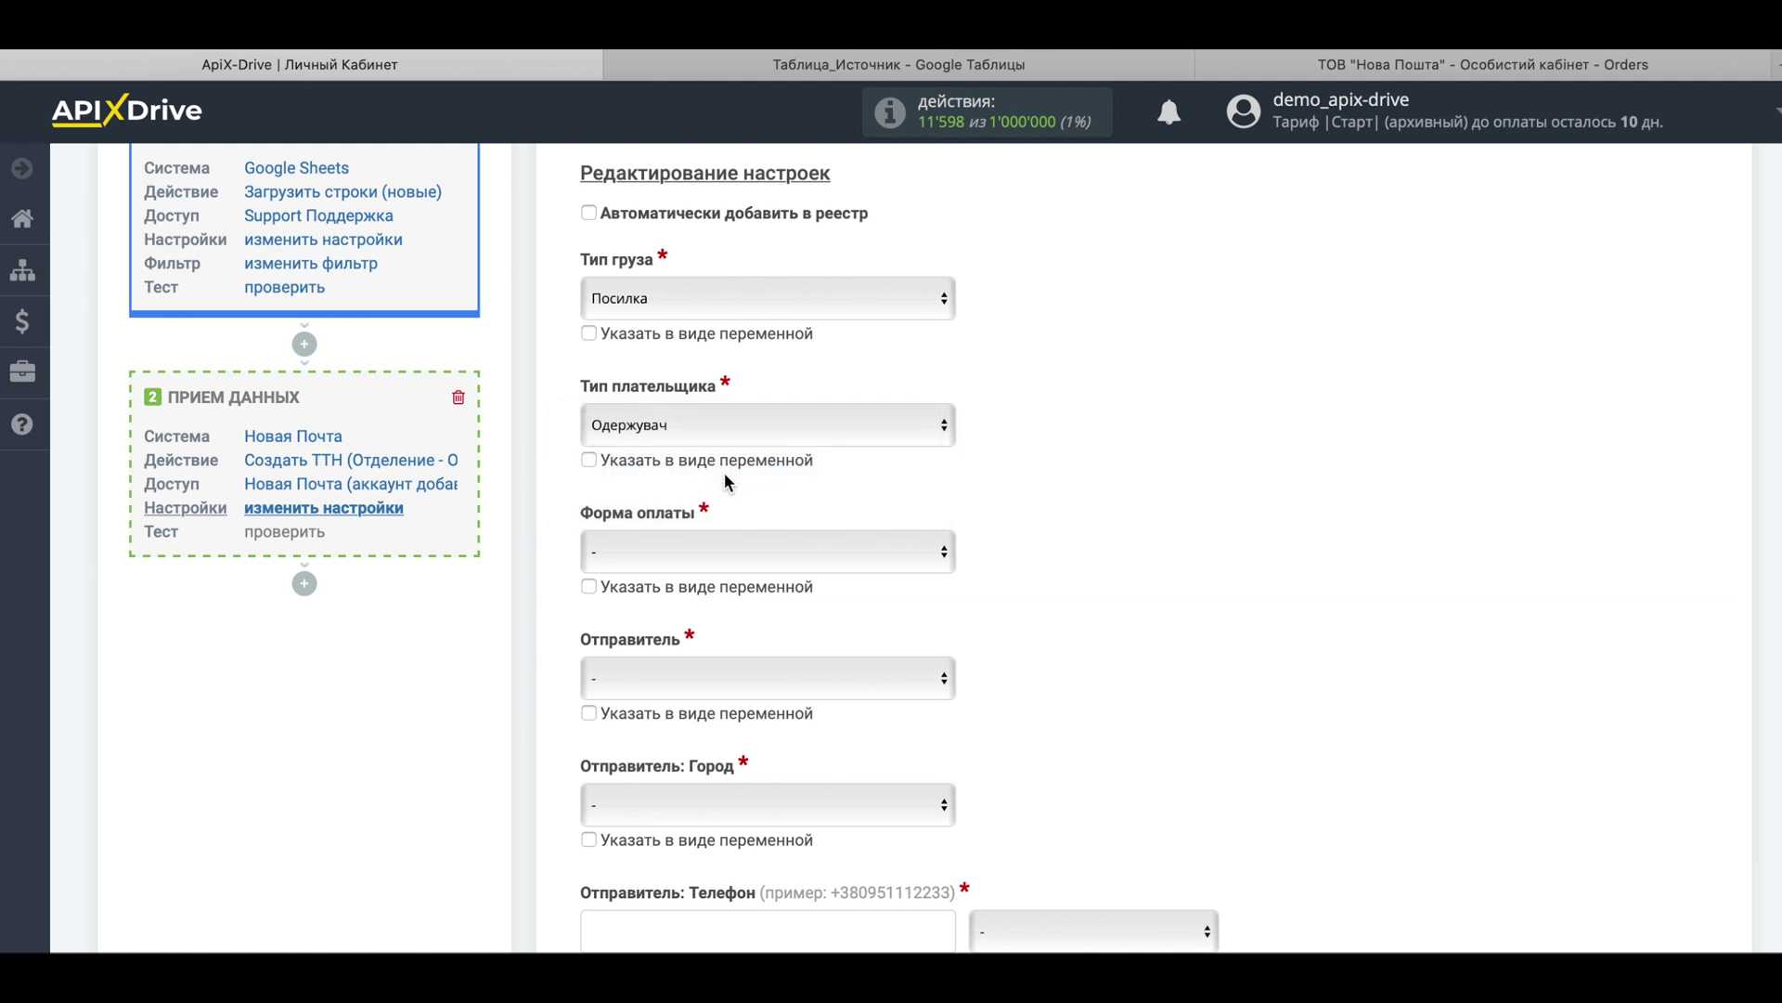
pyautogui.scroll(-3, 724, 472)
pyautogui.click(696, 344)
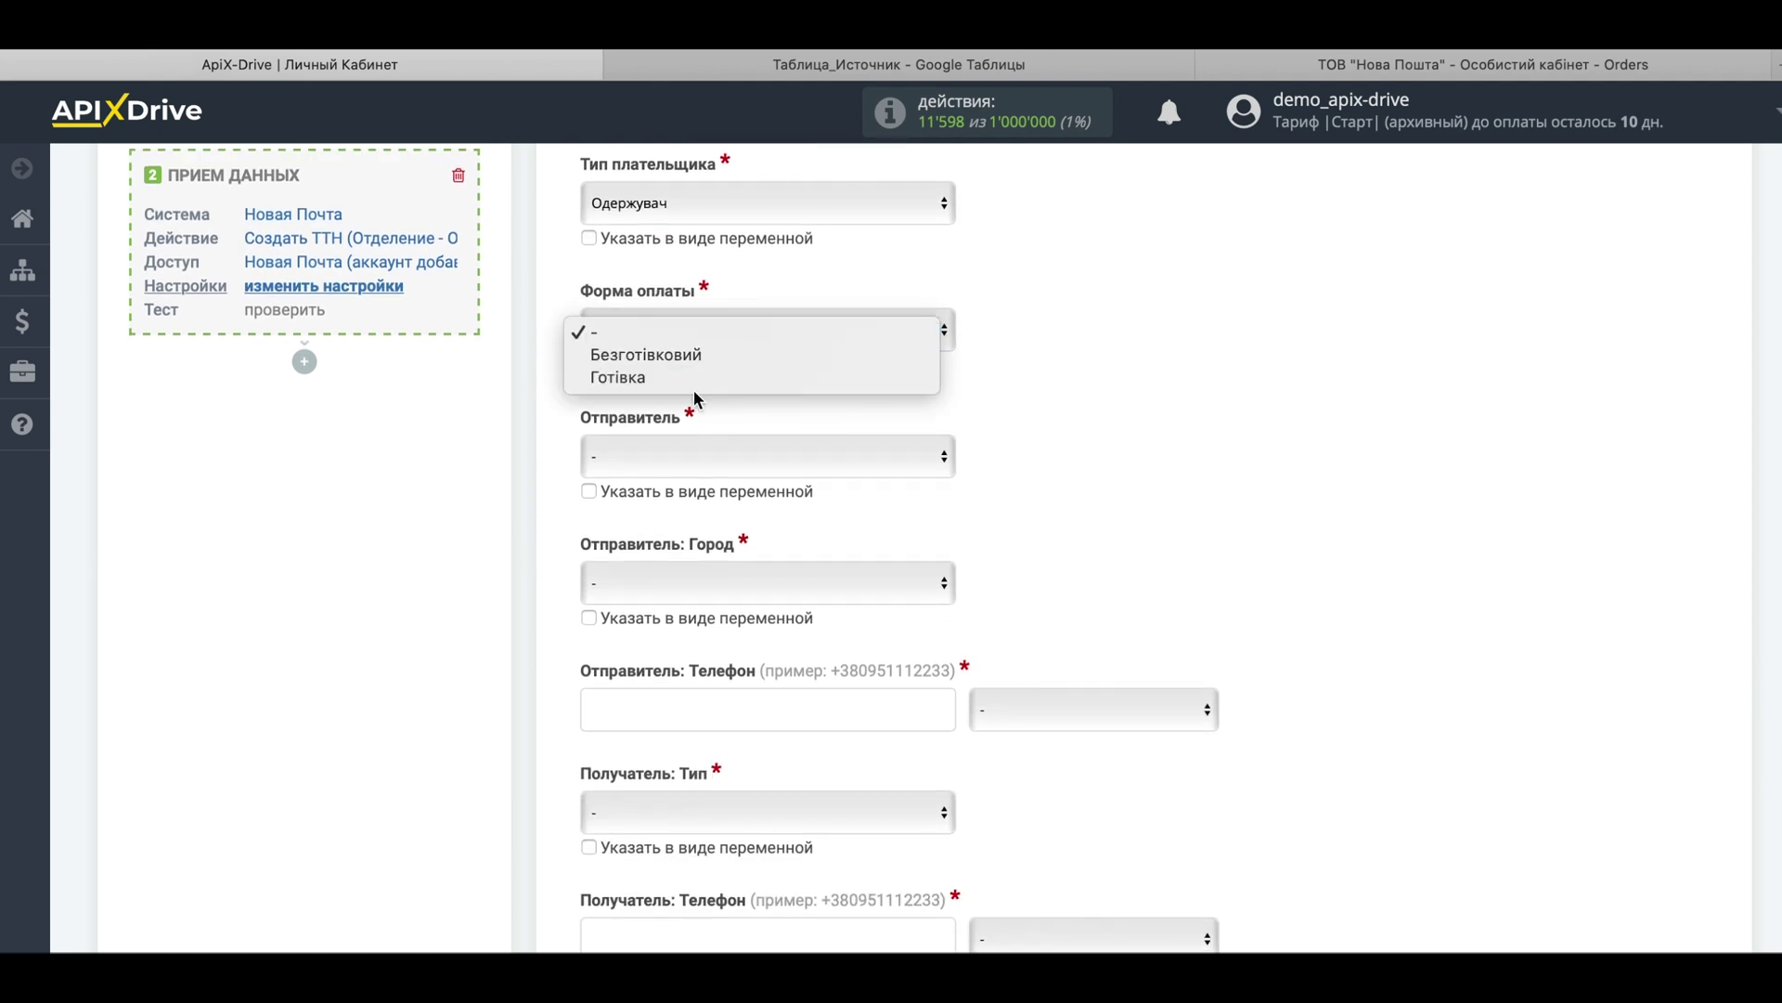
pyautogui.click(698, 380)
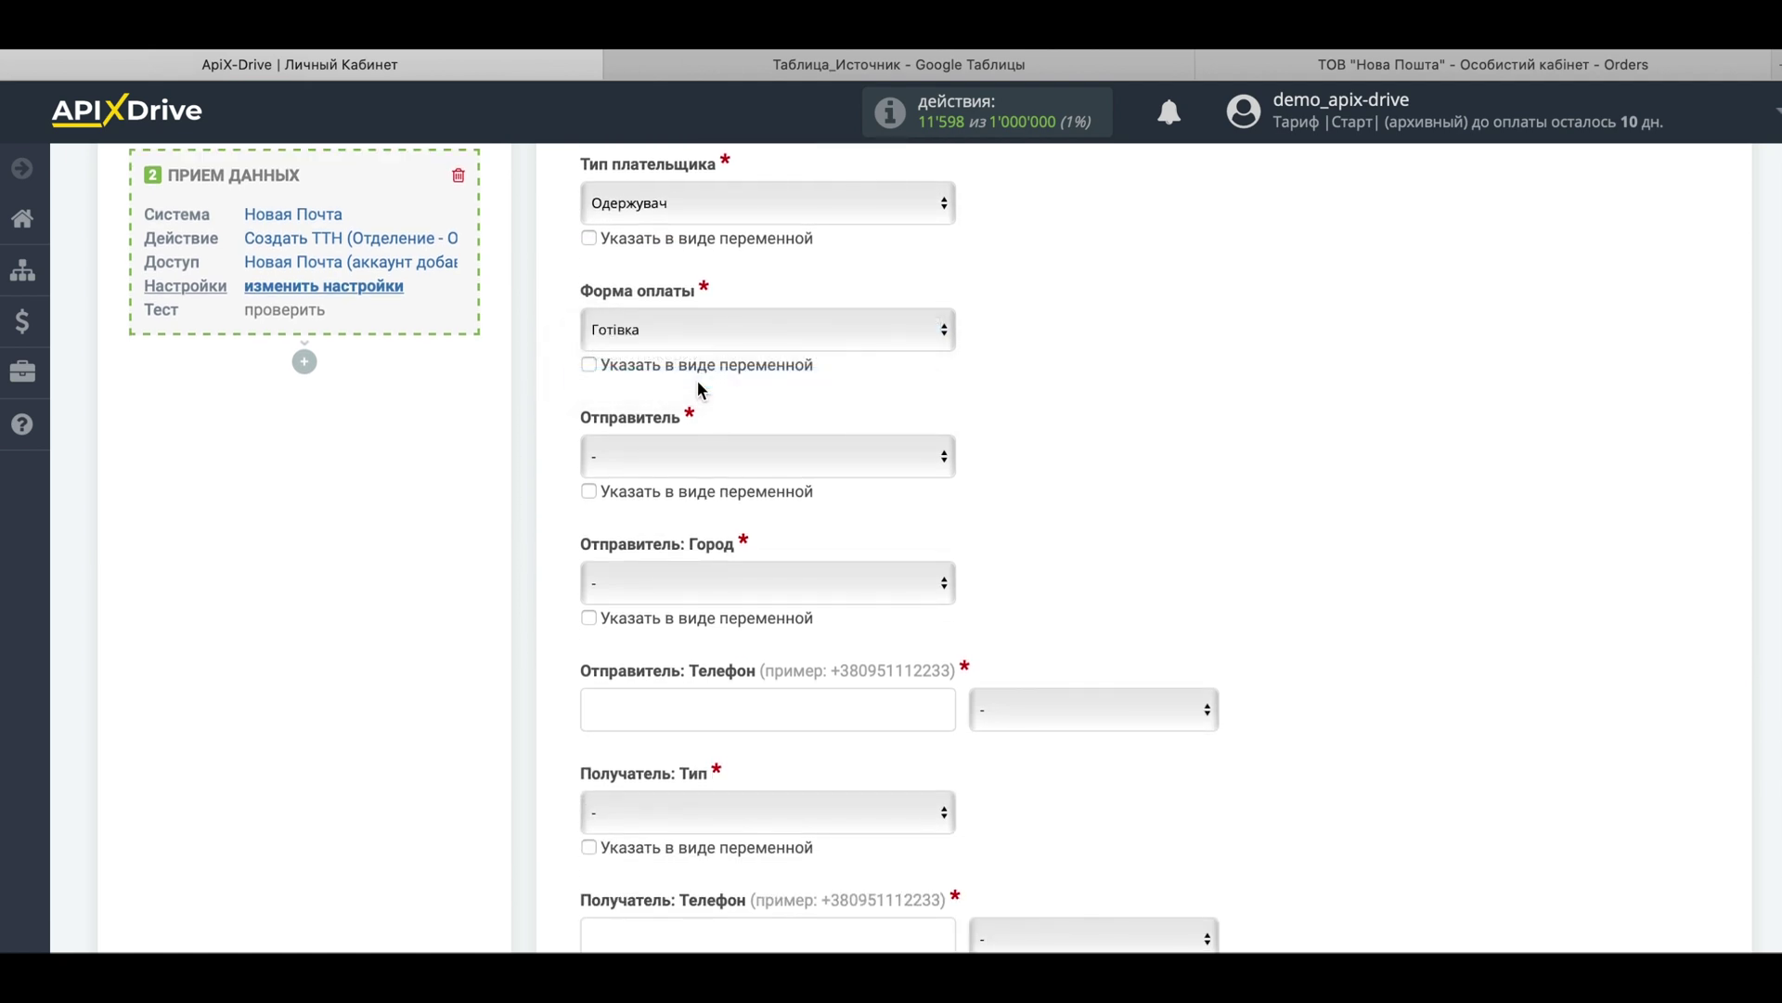
# Pick ApiX-Drive as the sender and set its contact person.
pyautogui.click(767, 453)
pyautogui.click(756, 482)
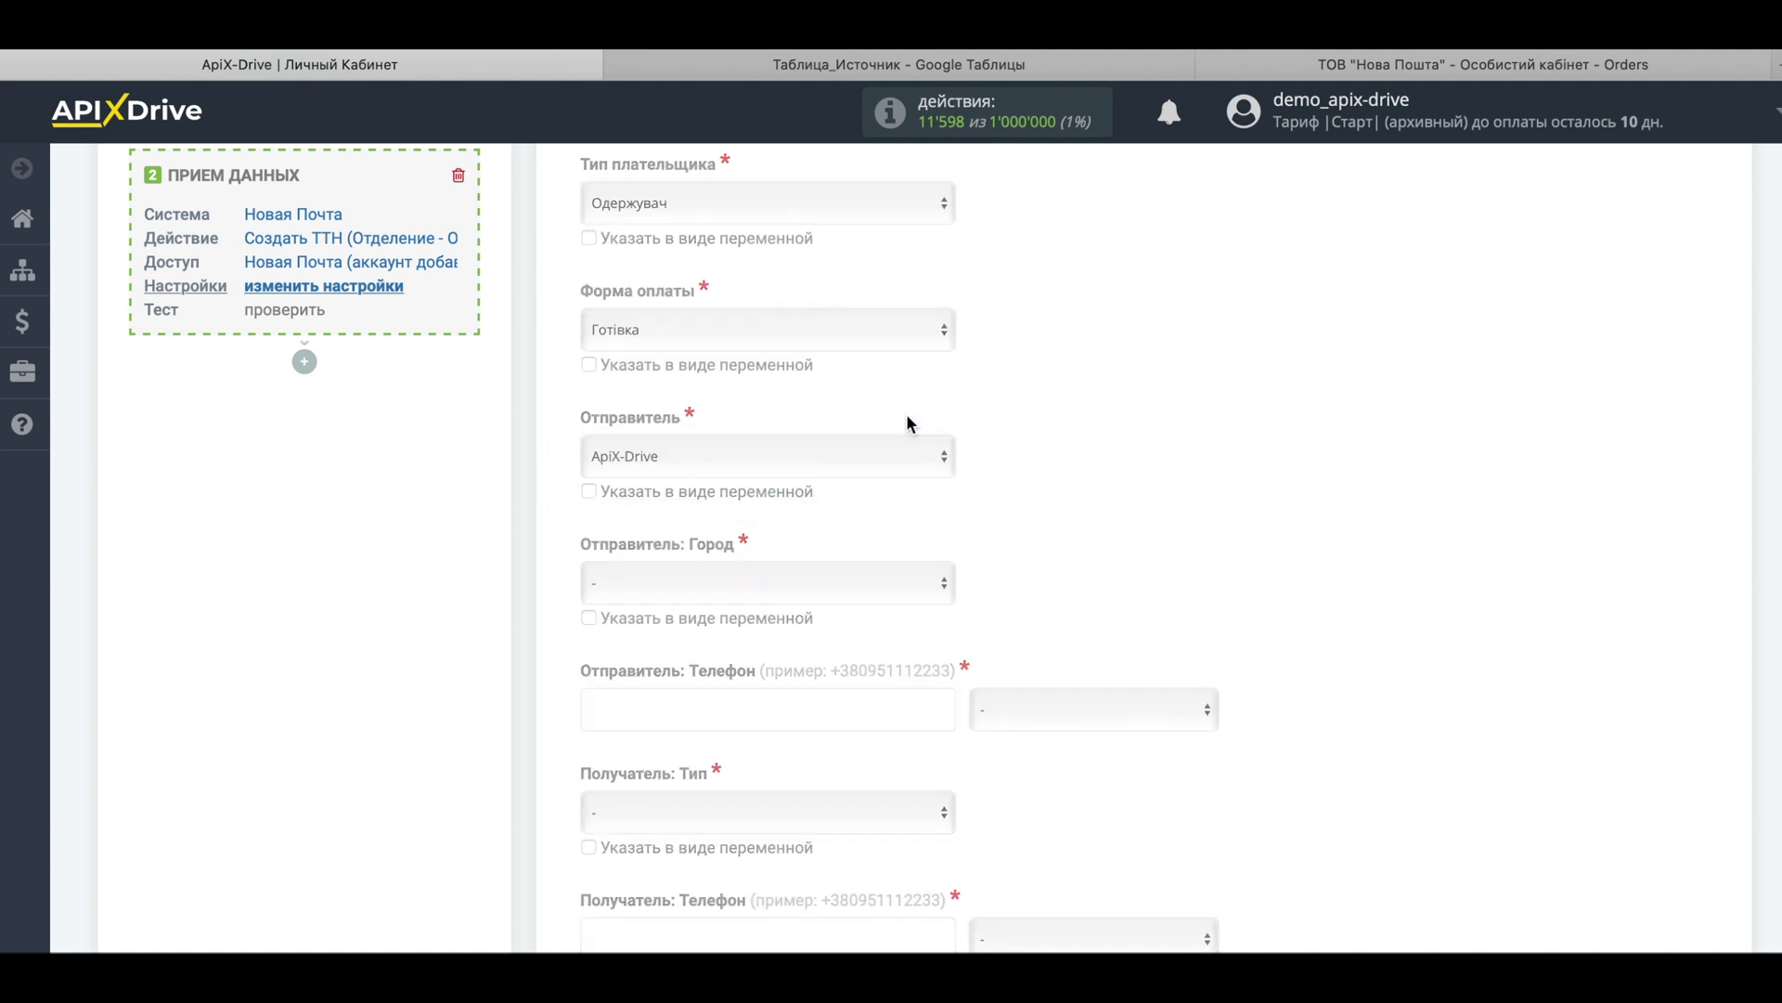
pyautogui.scroll(-3, 908, 418)
pyautogui.scroll(-2, 835, 372)
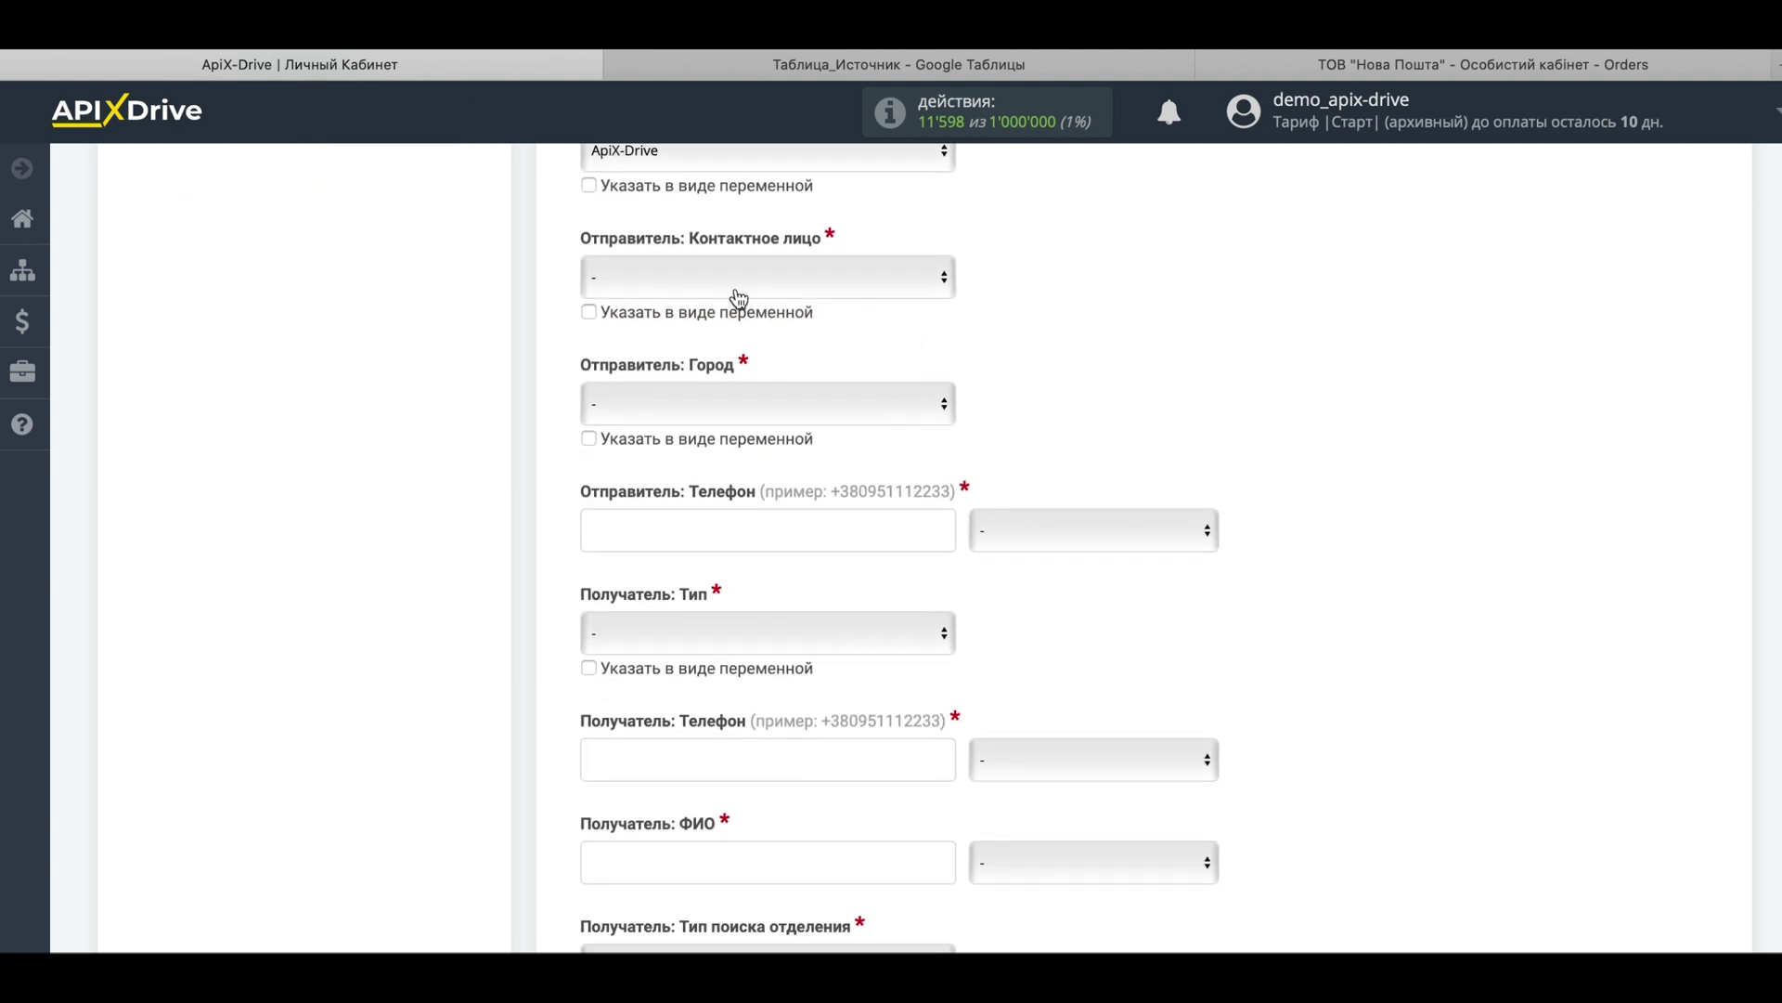
pyautogui.click(726, 279)
pyautogui.click(720, 300)
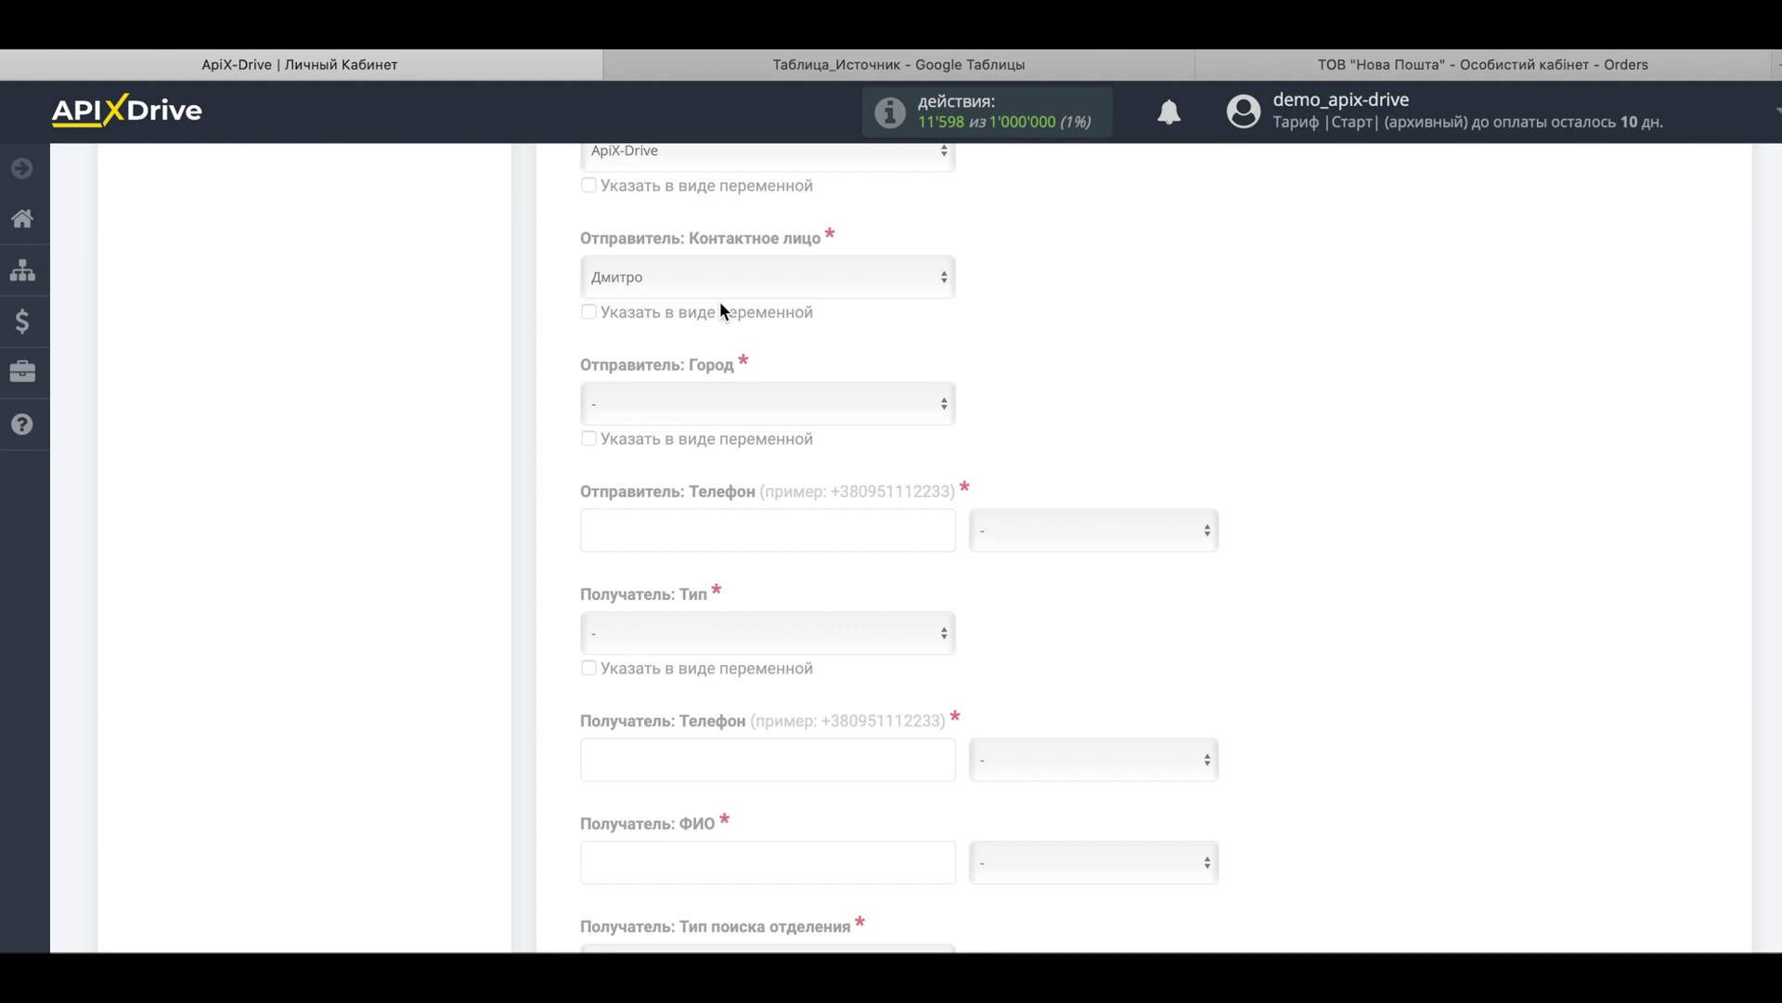
# Set the sender city to Киев.
pyautogui.click(772, 405)
pyautogui.scroll(-10, 776, 628)
pyautogui.scroll(-10, 776, 627)
pyautogui.scroll(-10, 776, 627)
pyautogui.scroll(-10, 776, 628)
pyautogui.scroll(-10, 776, 628)
pyautogui.scroll(-10, 776, 627)
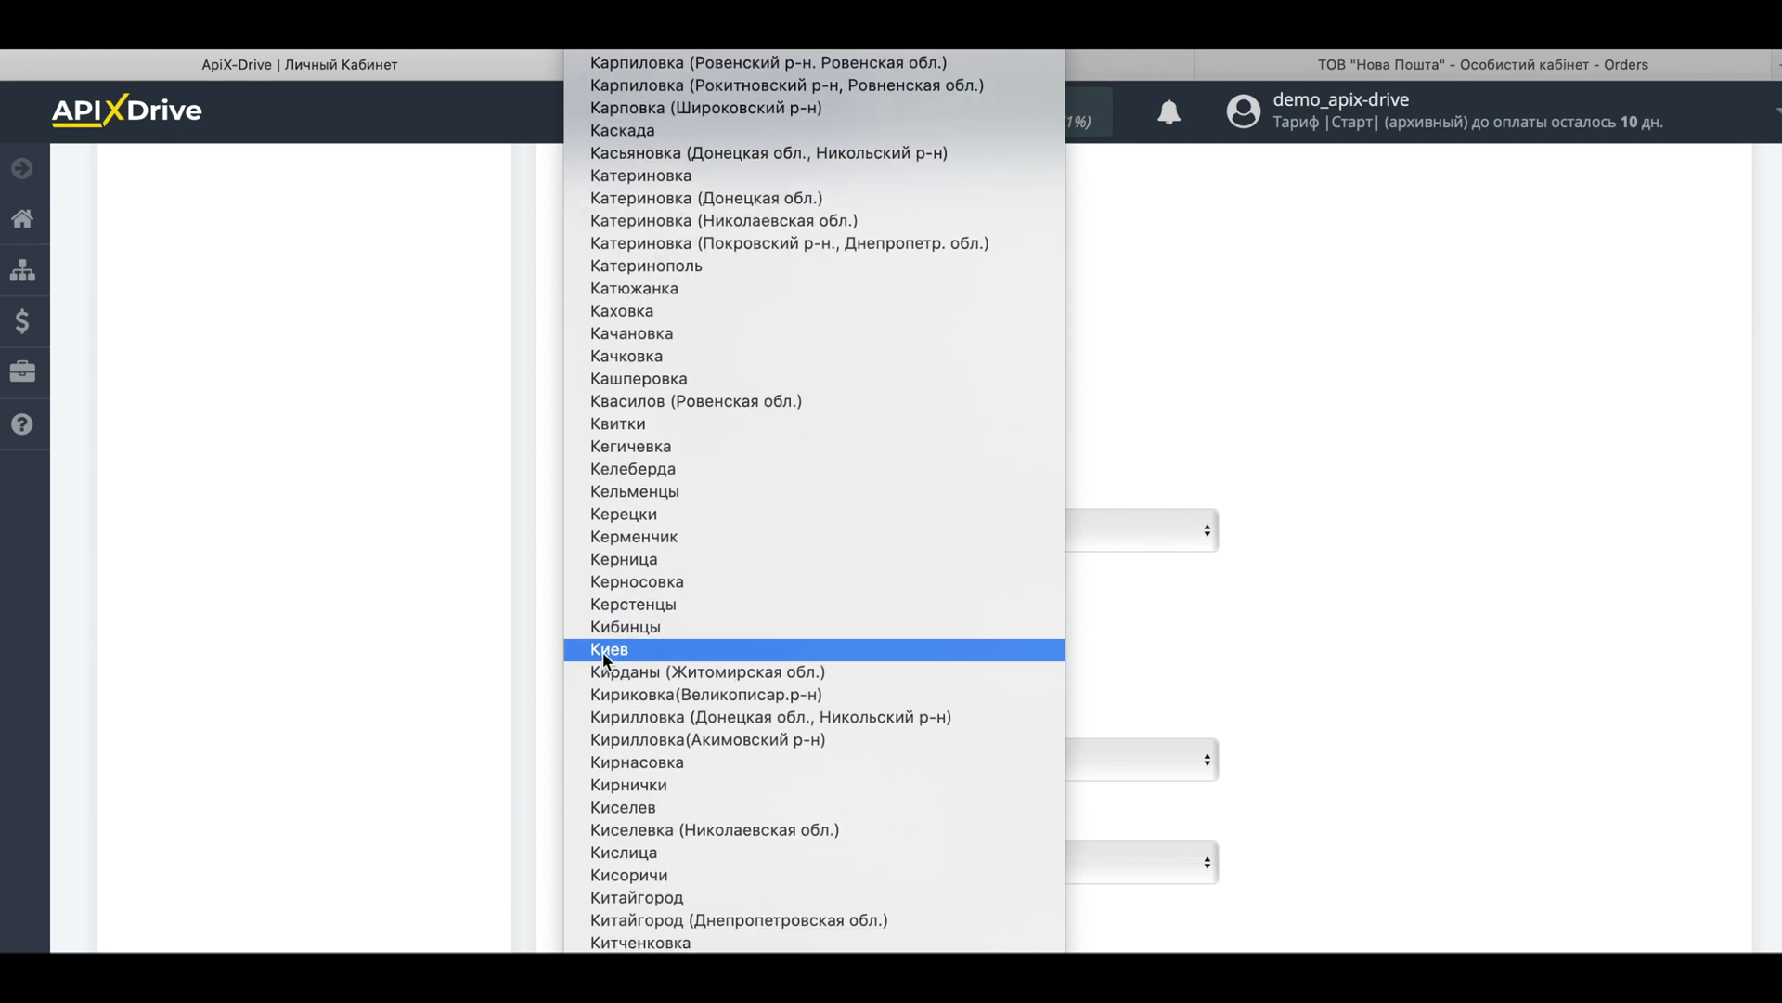
pyautogui.click(603, 650)
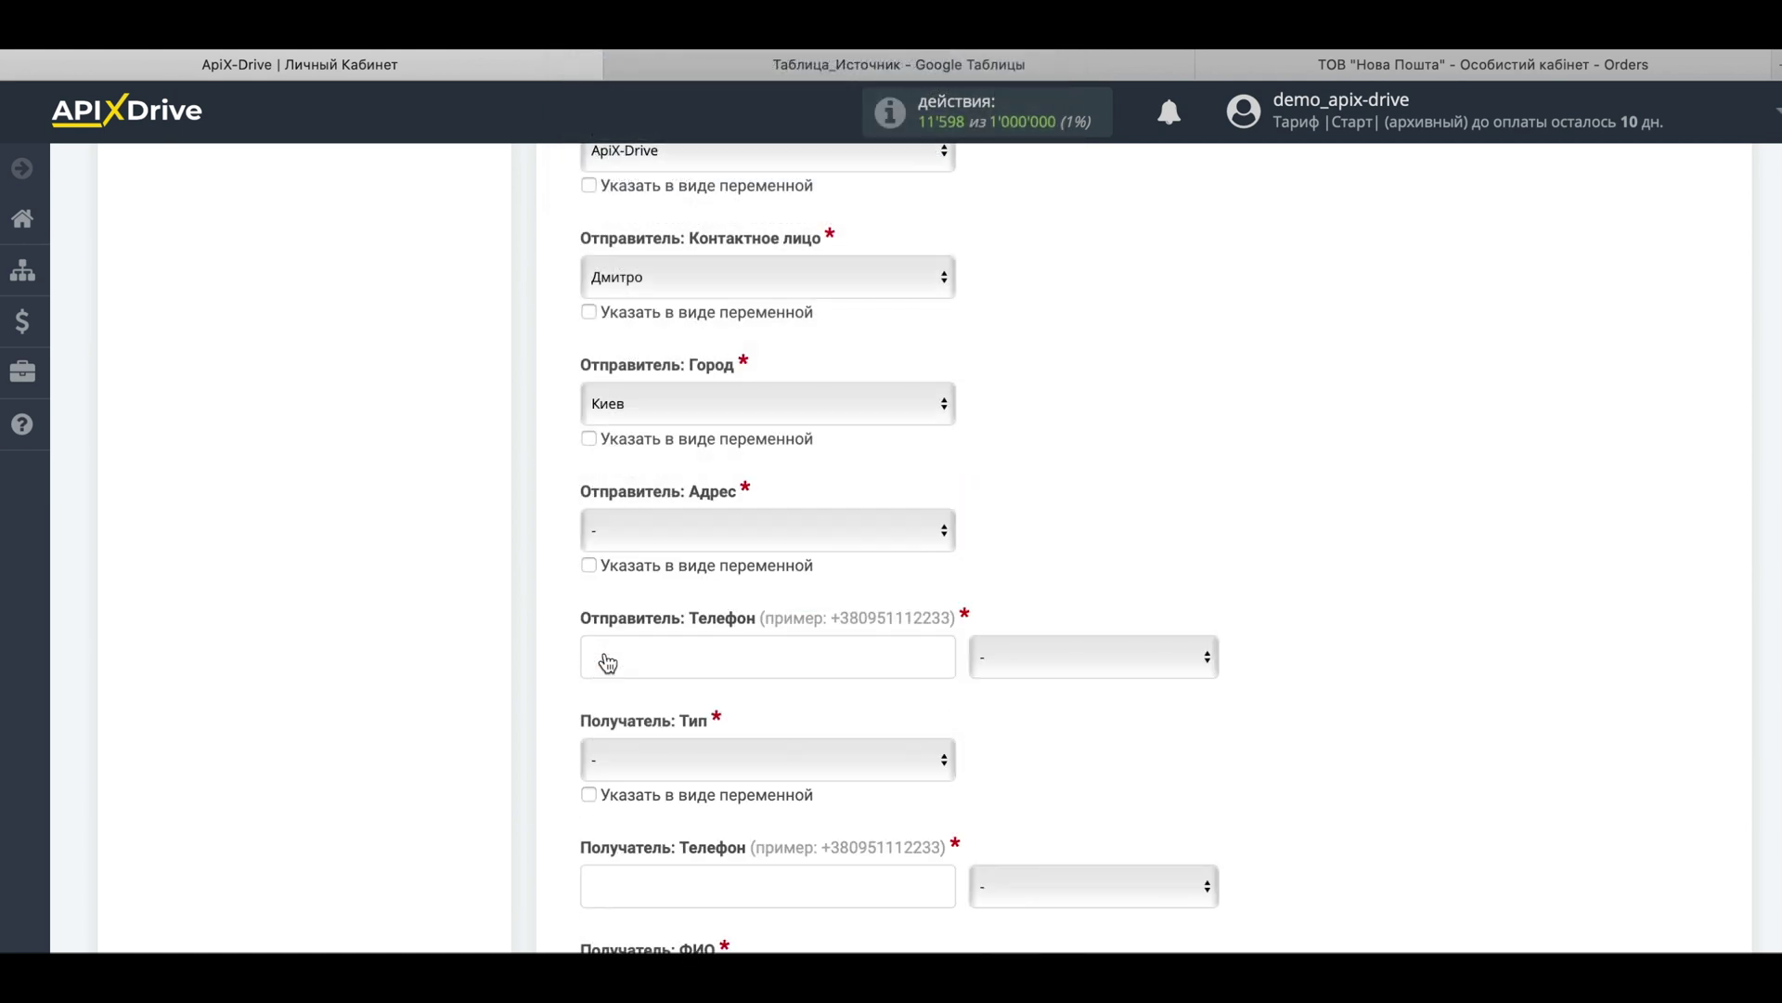
# Choose sender branch №12 on ул. Якутская, 8 and enter the sender phone number.
pyautogui.click(669, 544)
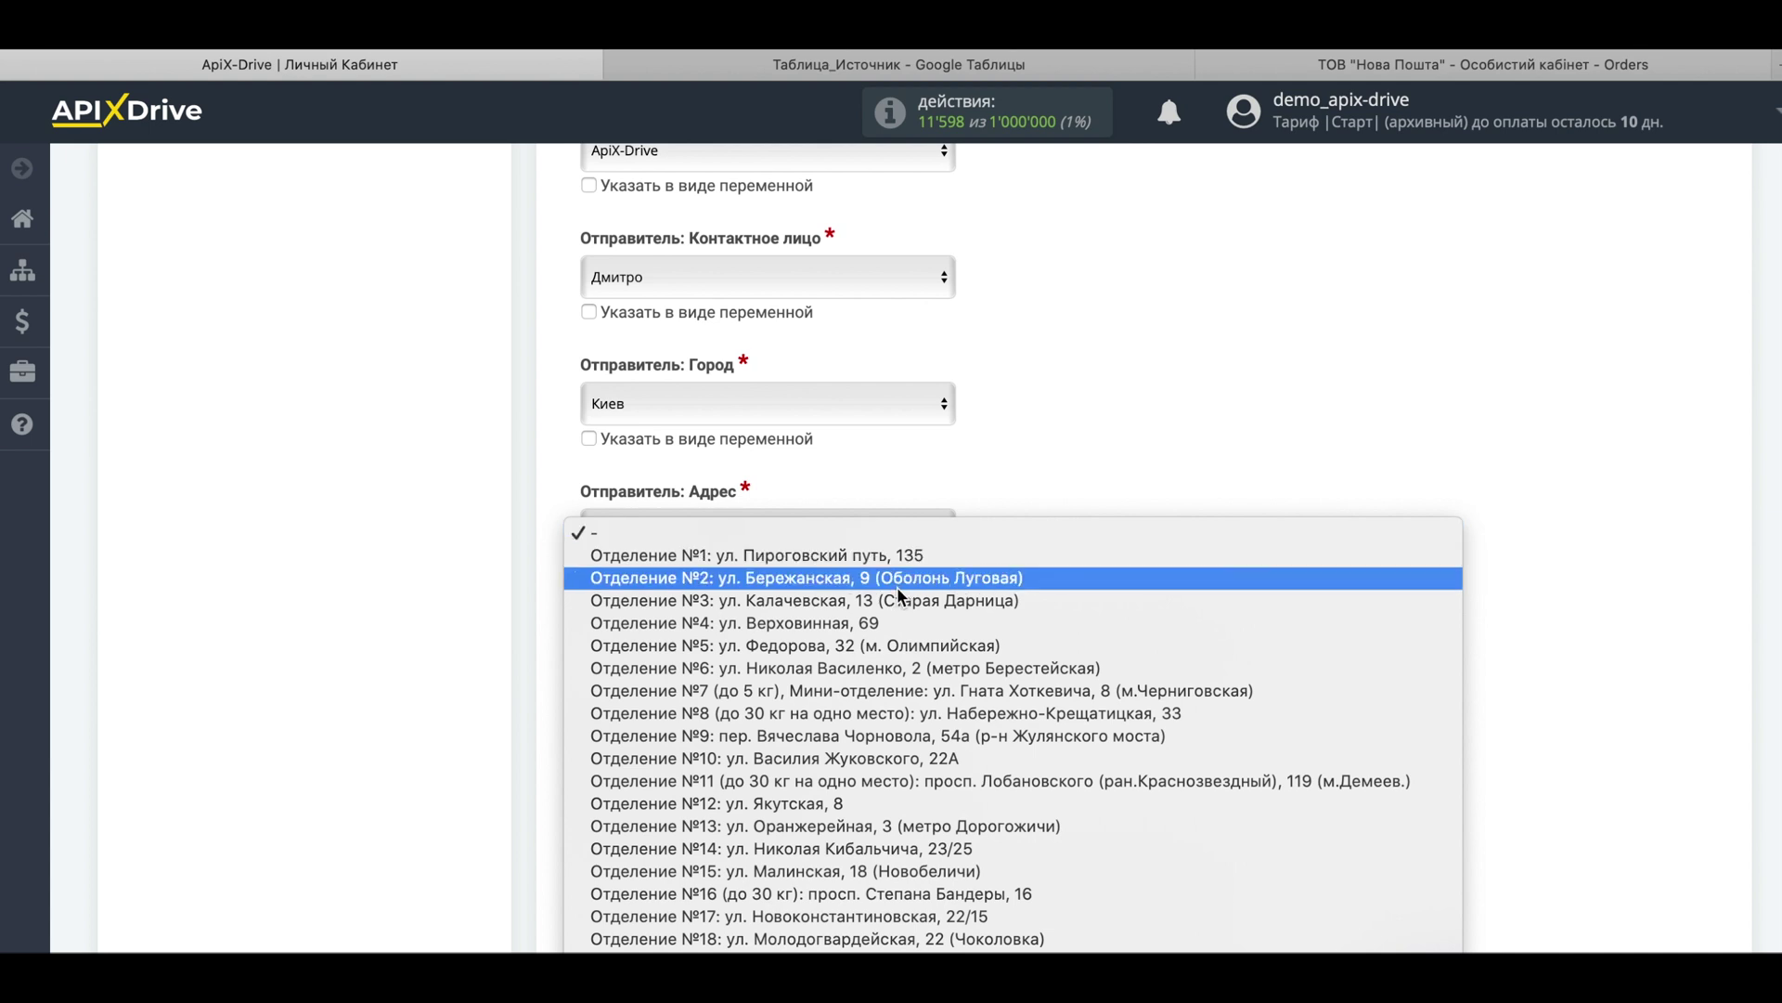
pyautogui.scroll(-3, 897, 589)
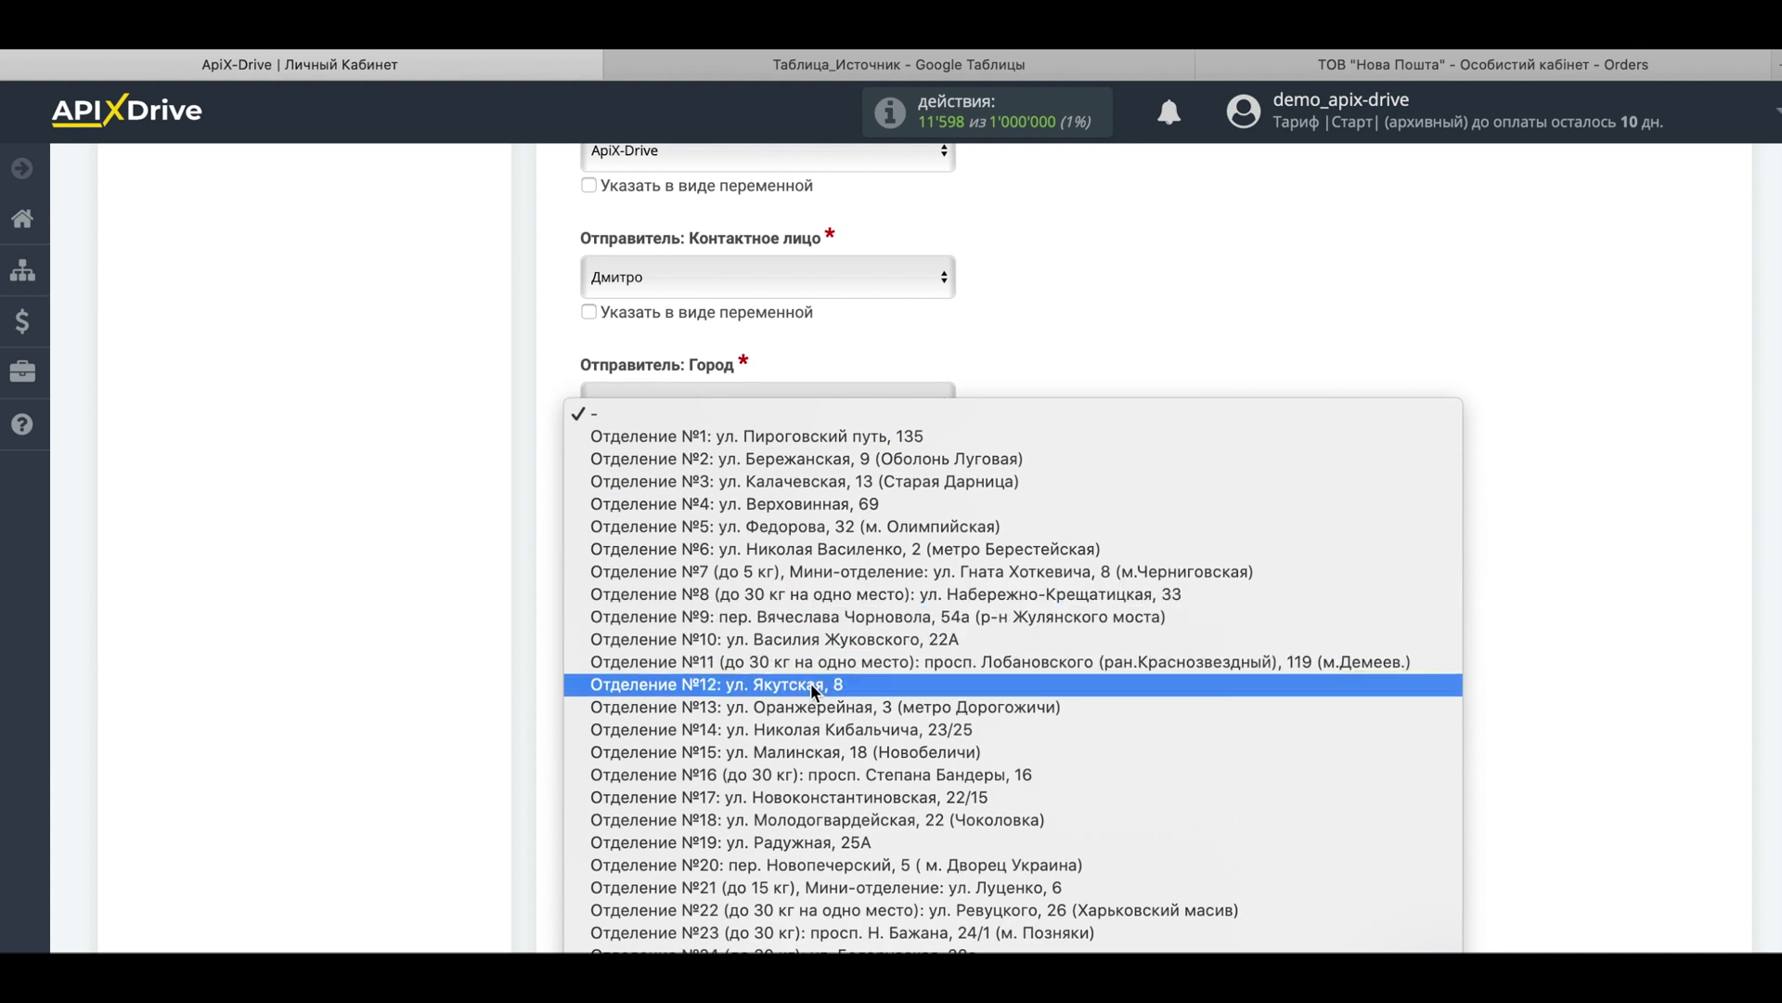
pyautogui.click(813, 687)
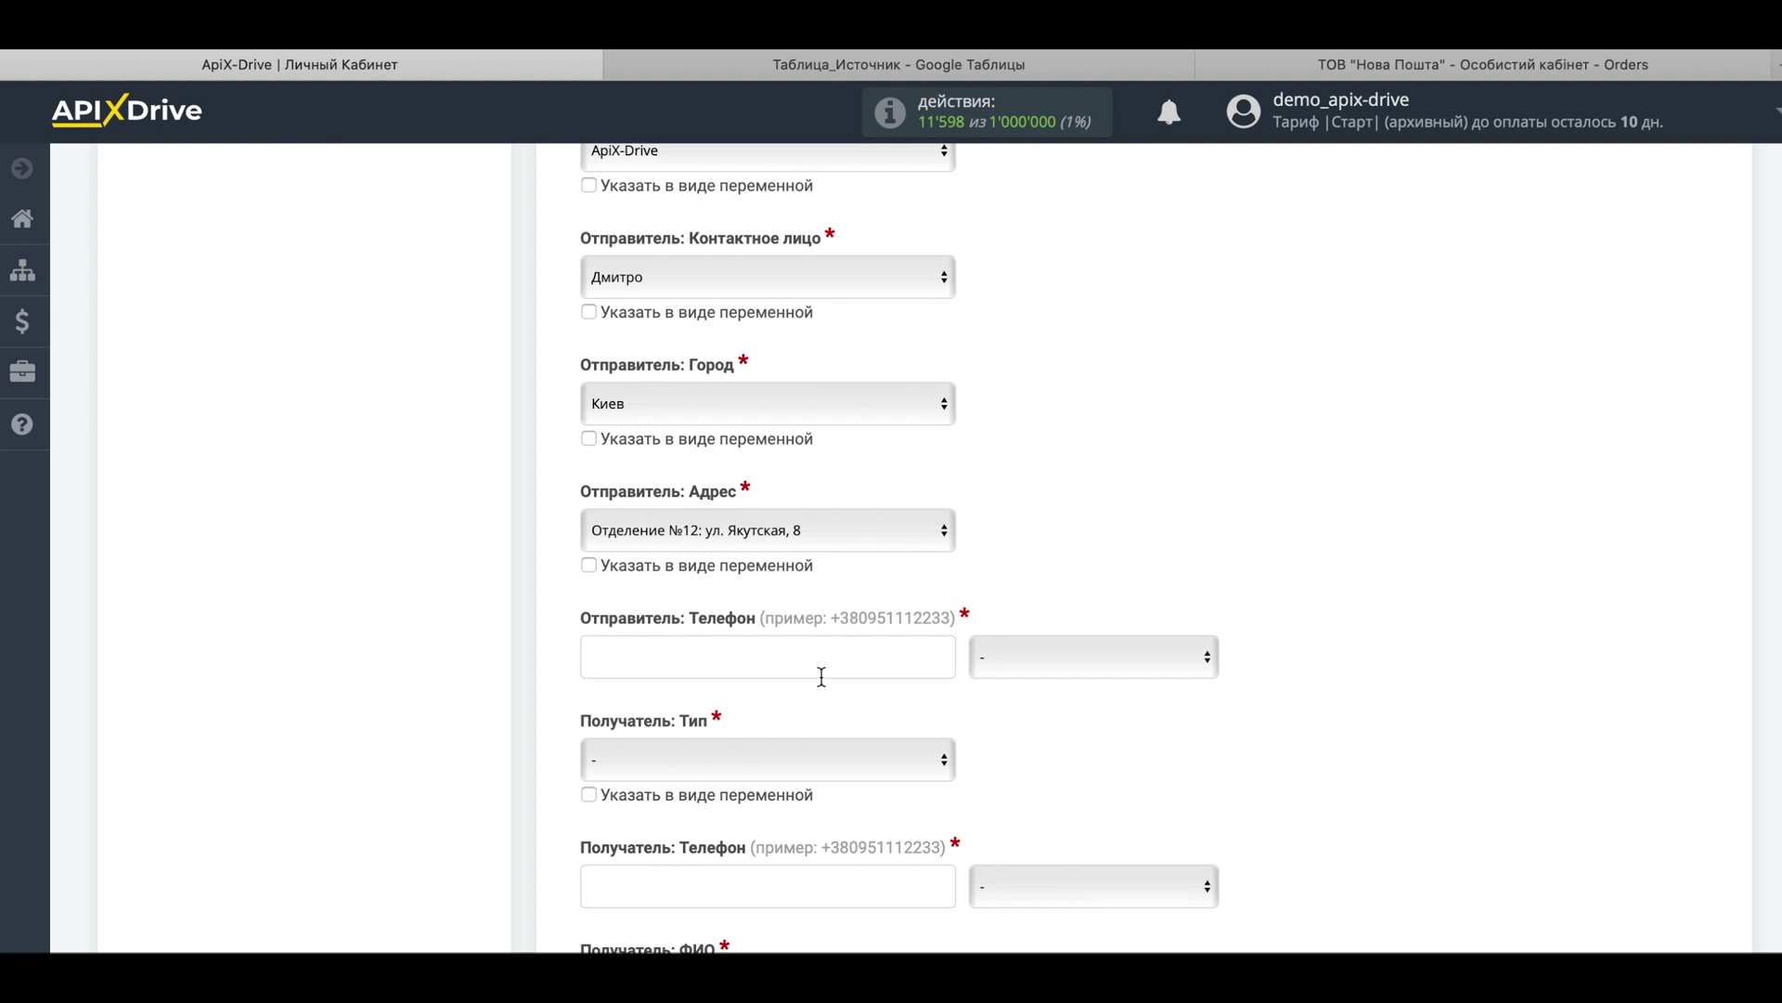
pyautogui.click(705, 669)
pyautogui.write('+380')
pyautogui.write('670000000')
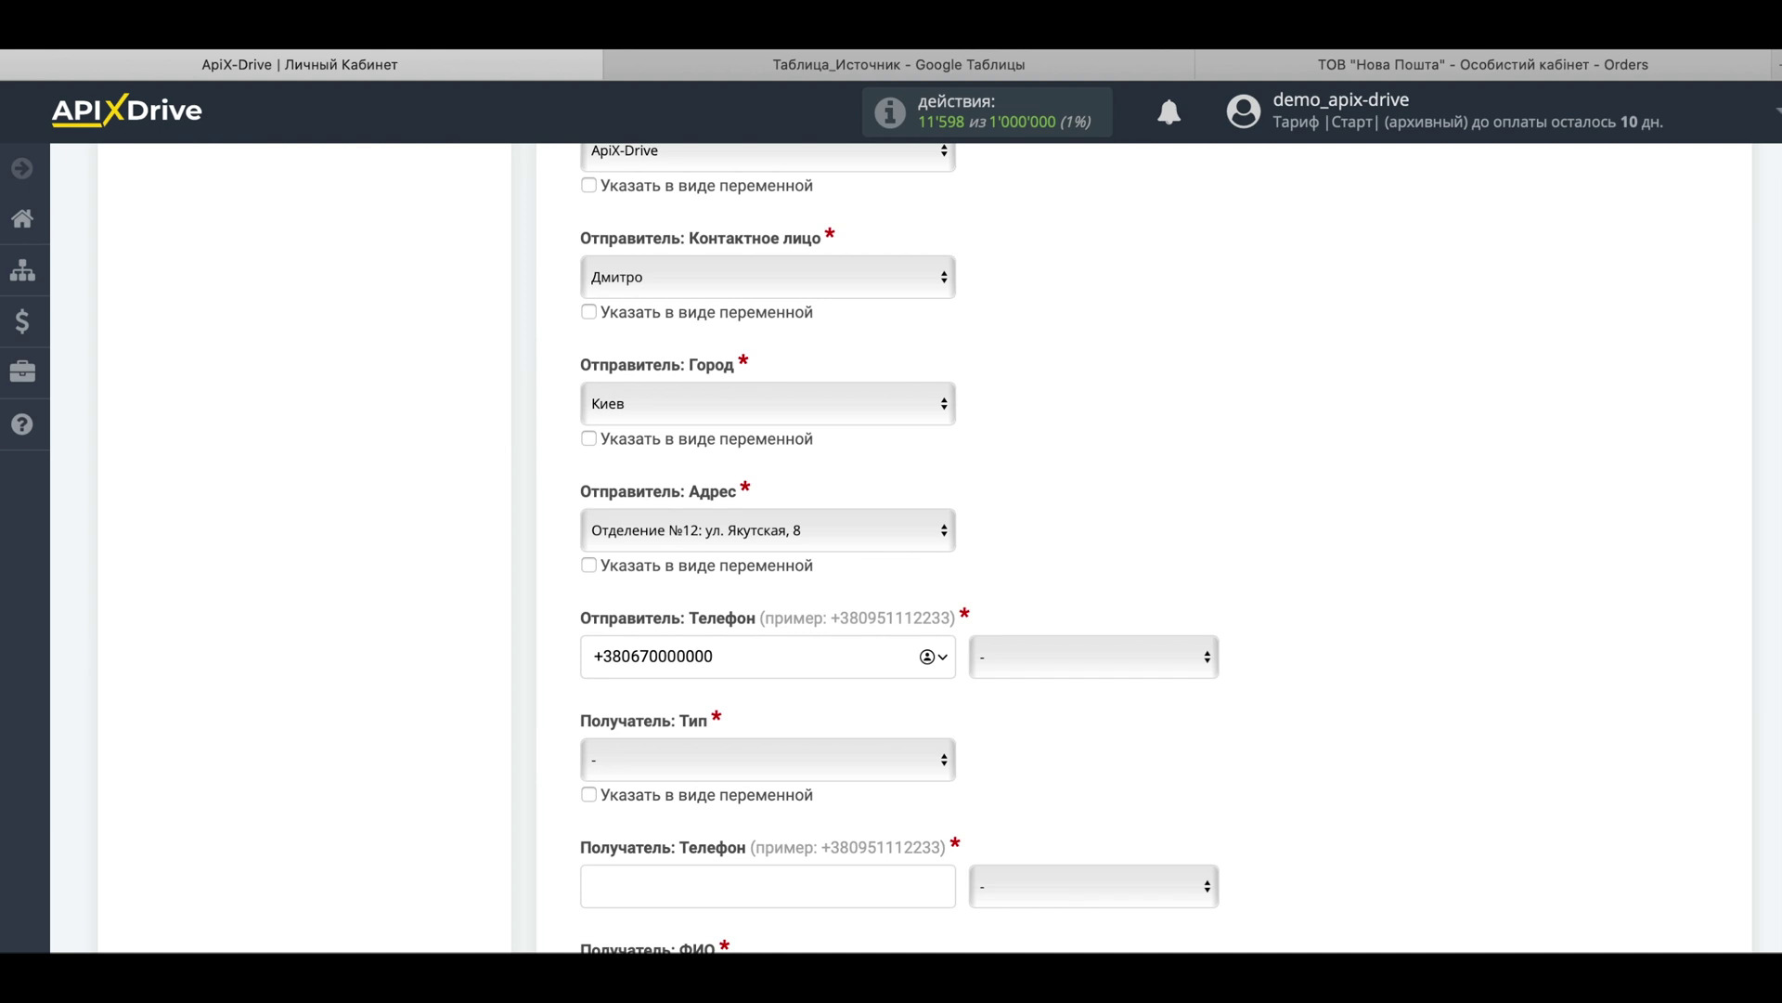
pyautogui.scroll(-3, 863, 636)
pyautogui.scroll(-2, 863, 636)
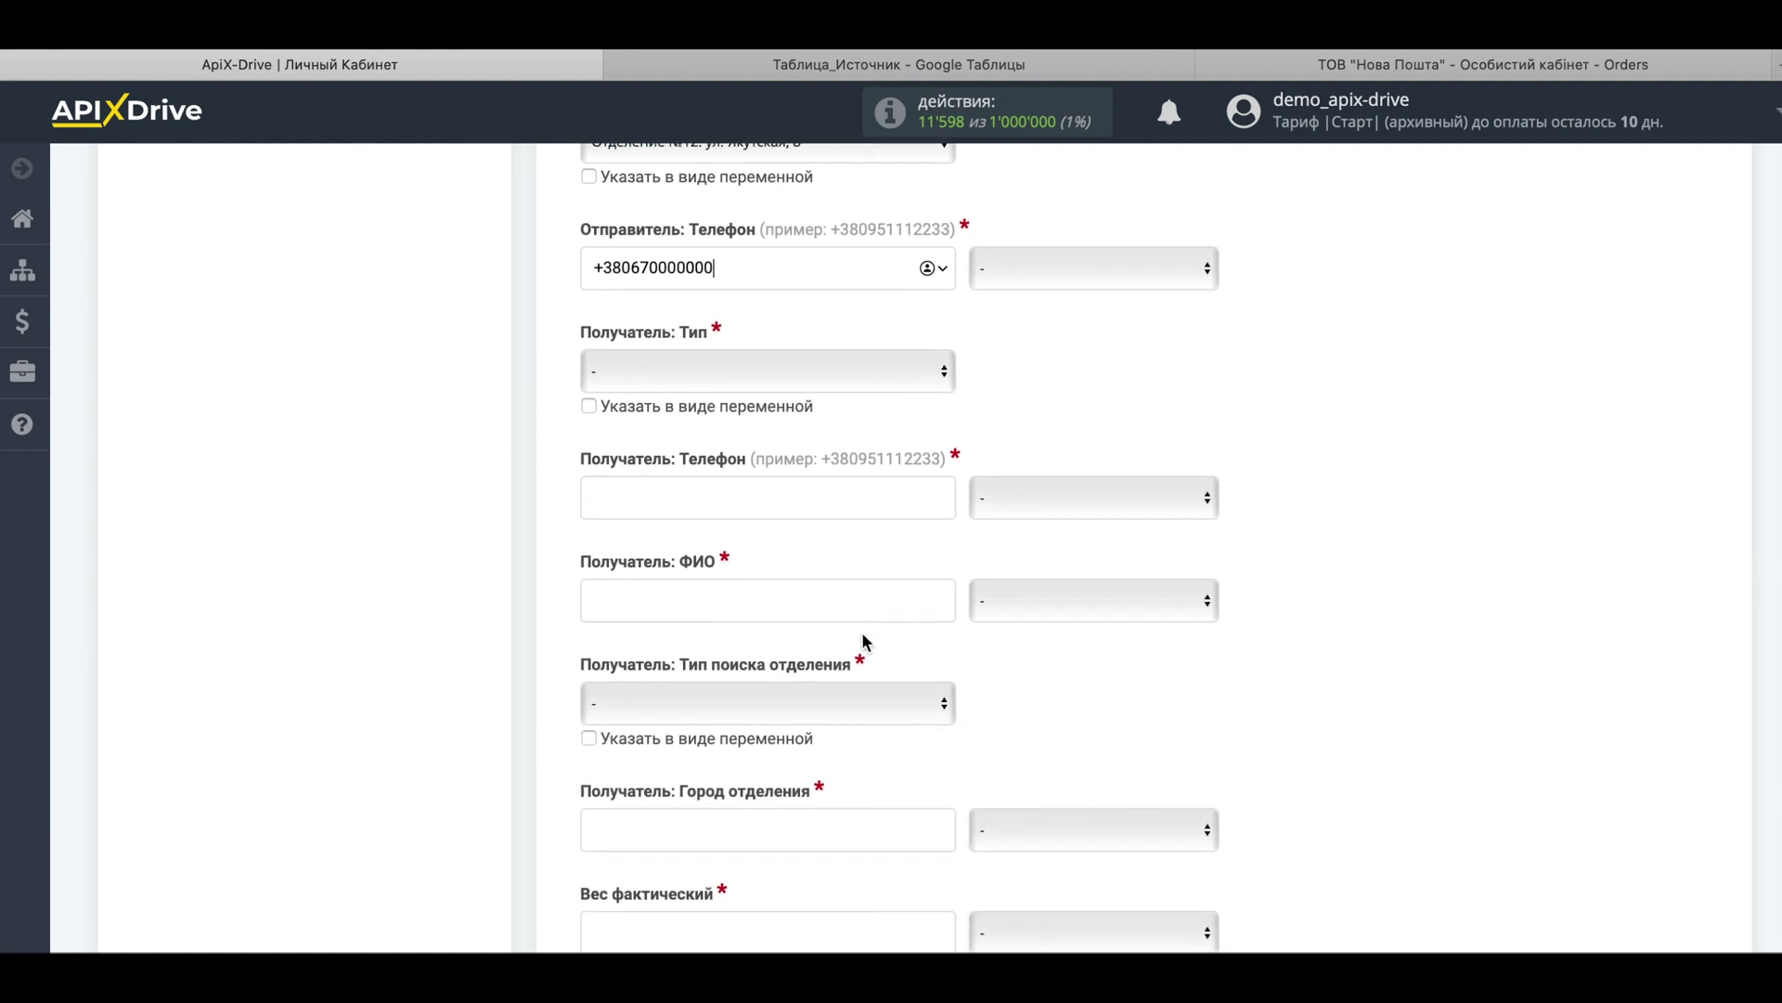
# Make the recipient Приватна особа with its phone taken from spreadsheet column A.
pyautogui.click(732, 371)
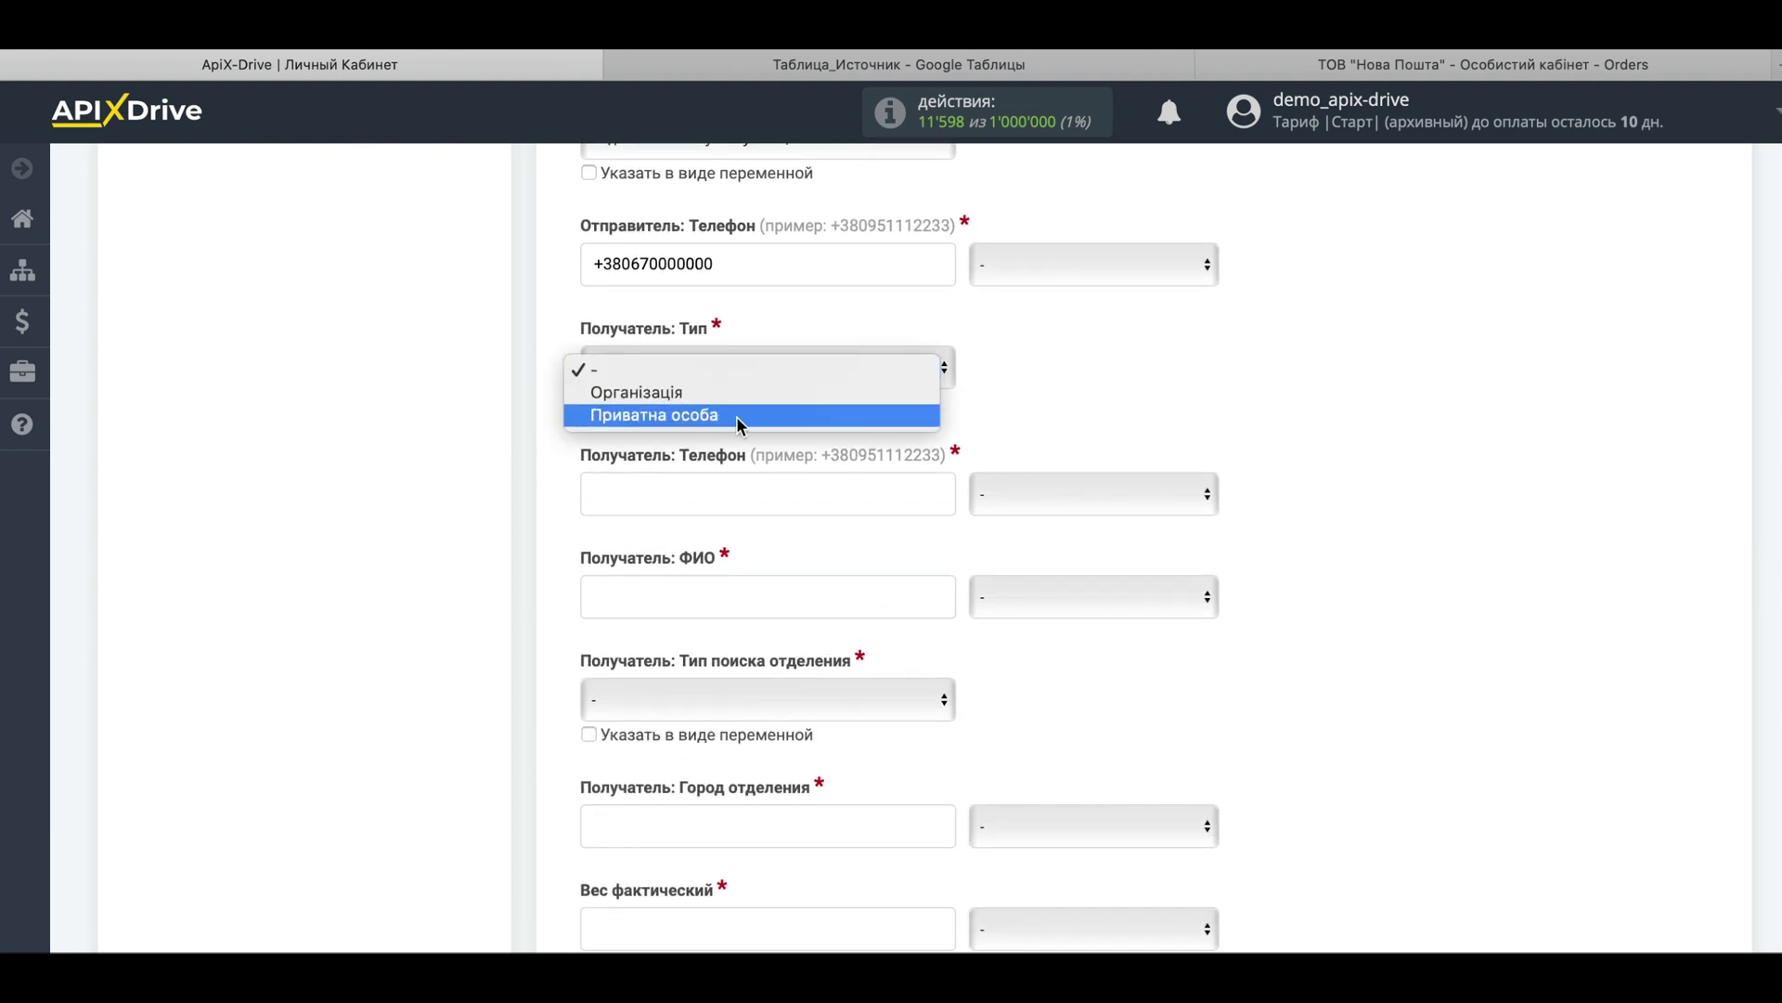
pyautogui.click(737, 416)
pyautogui.click(667, 502)
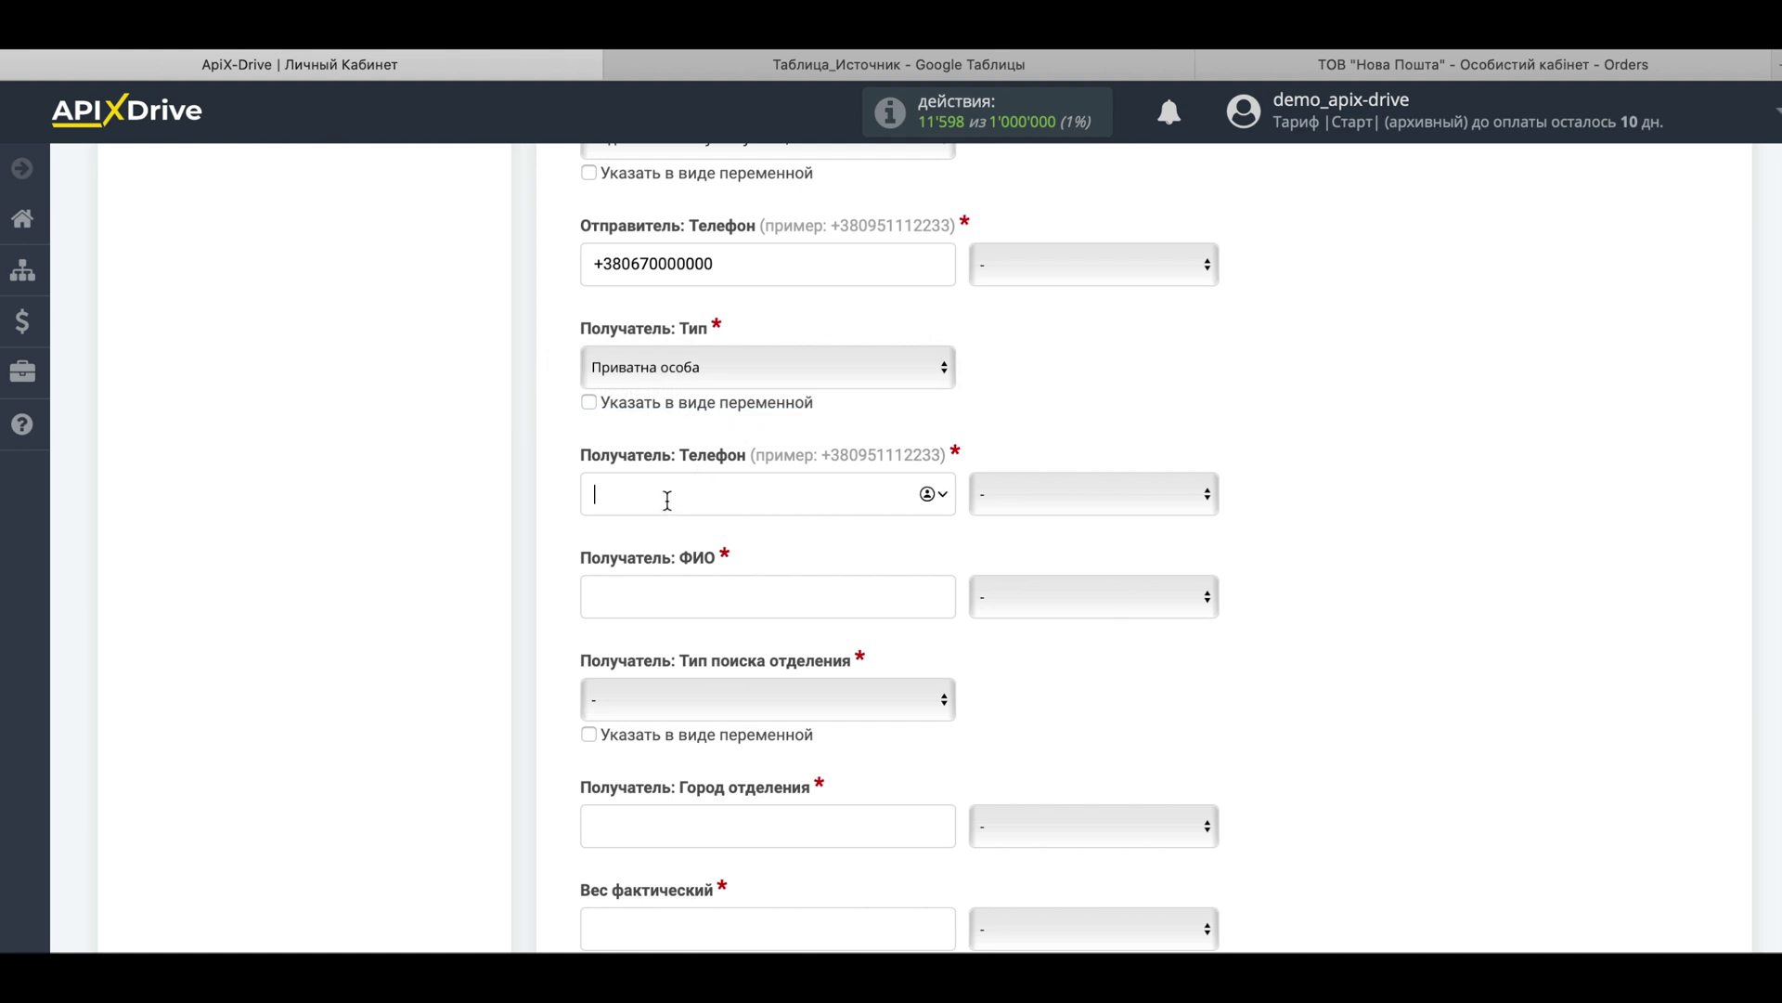
pyautogui.click(877, 61)
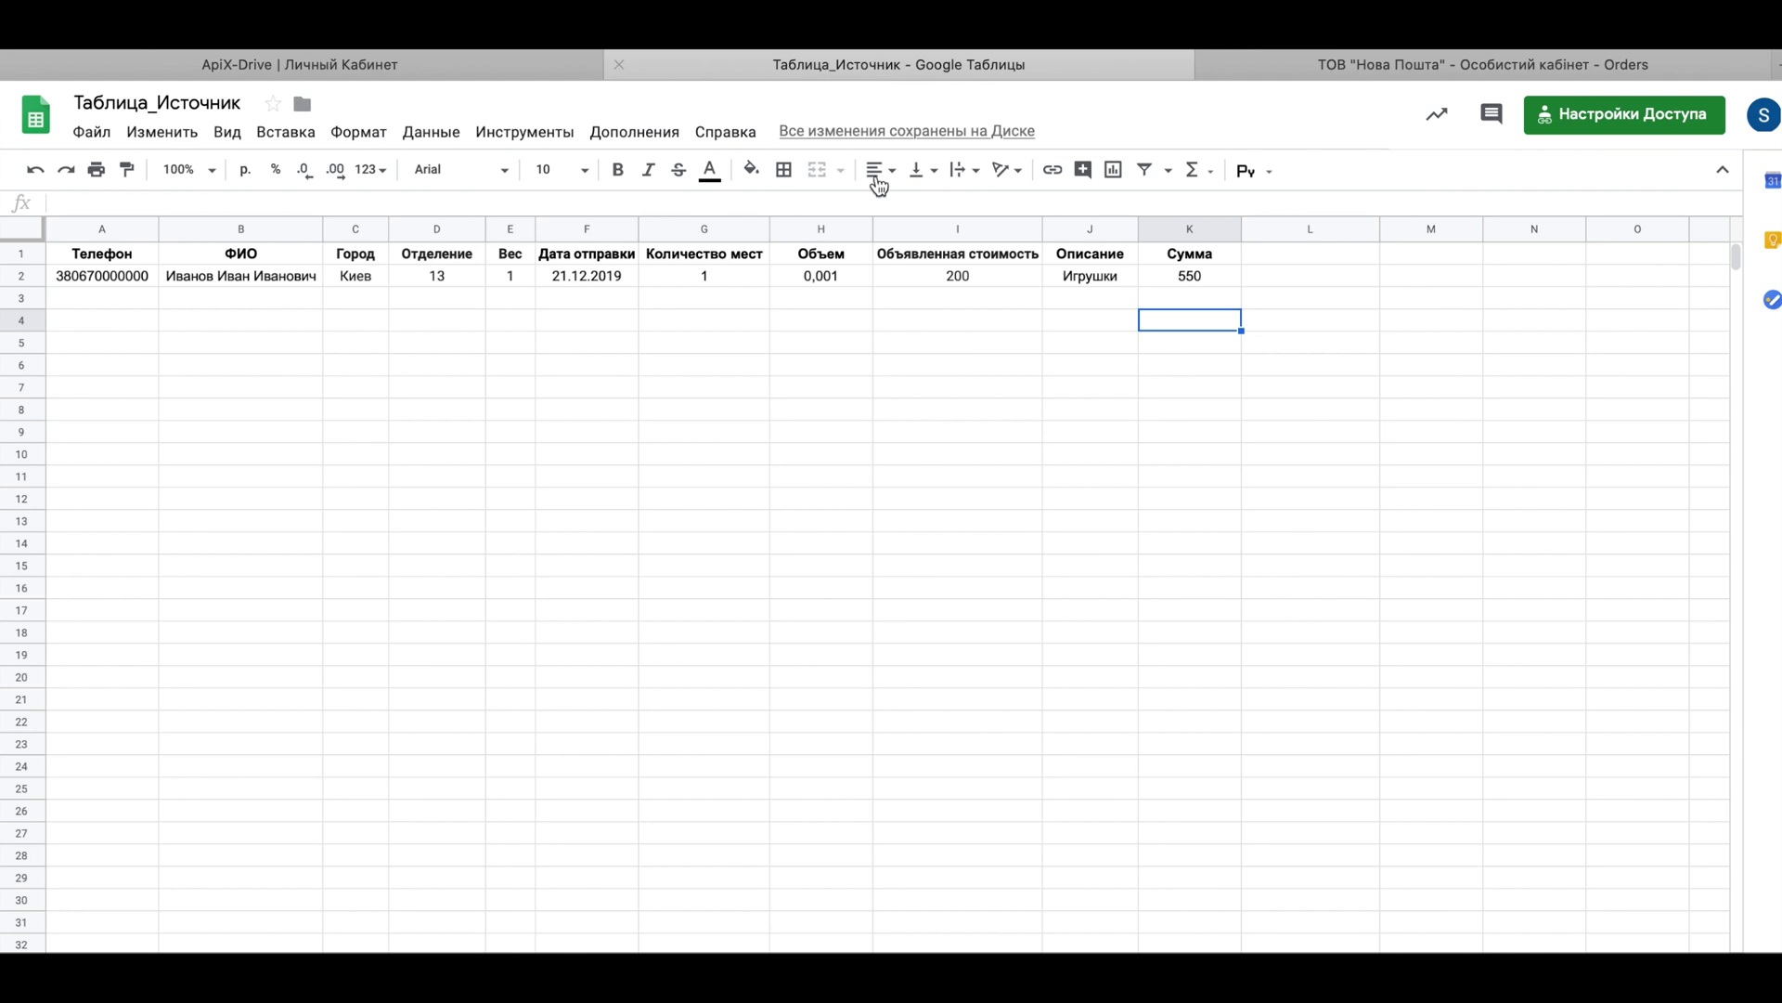
pyautogui.click(122, 278)
pyautogui.moveTo(102, 229)
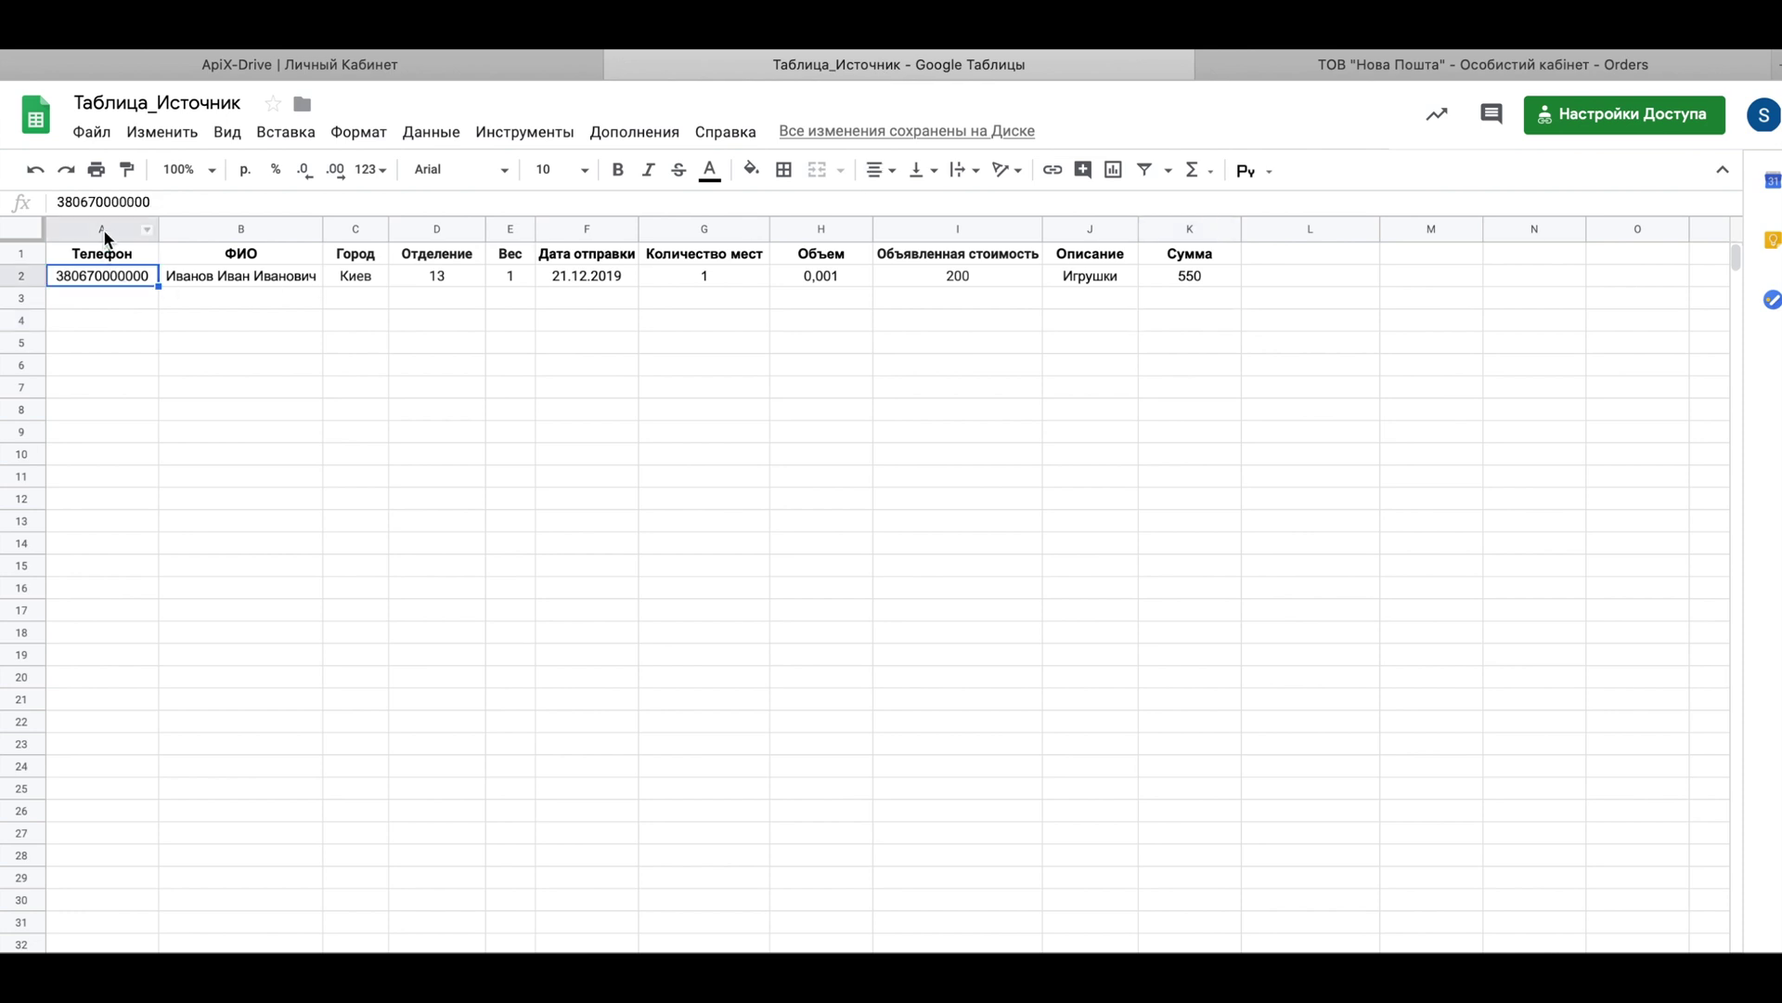
pyautogui.click(544, 67)
pyautogui.click(1058, 503)
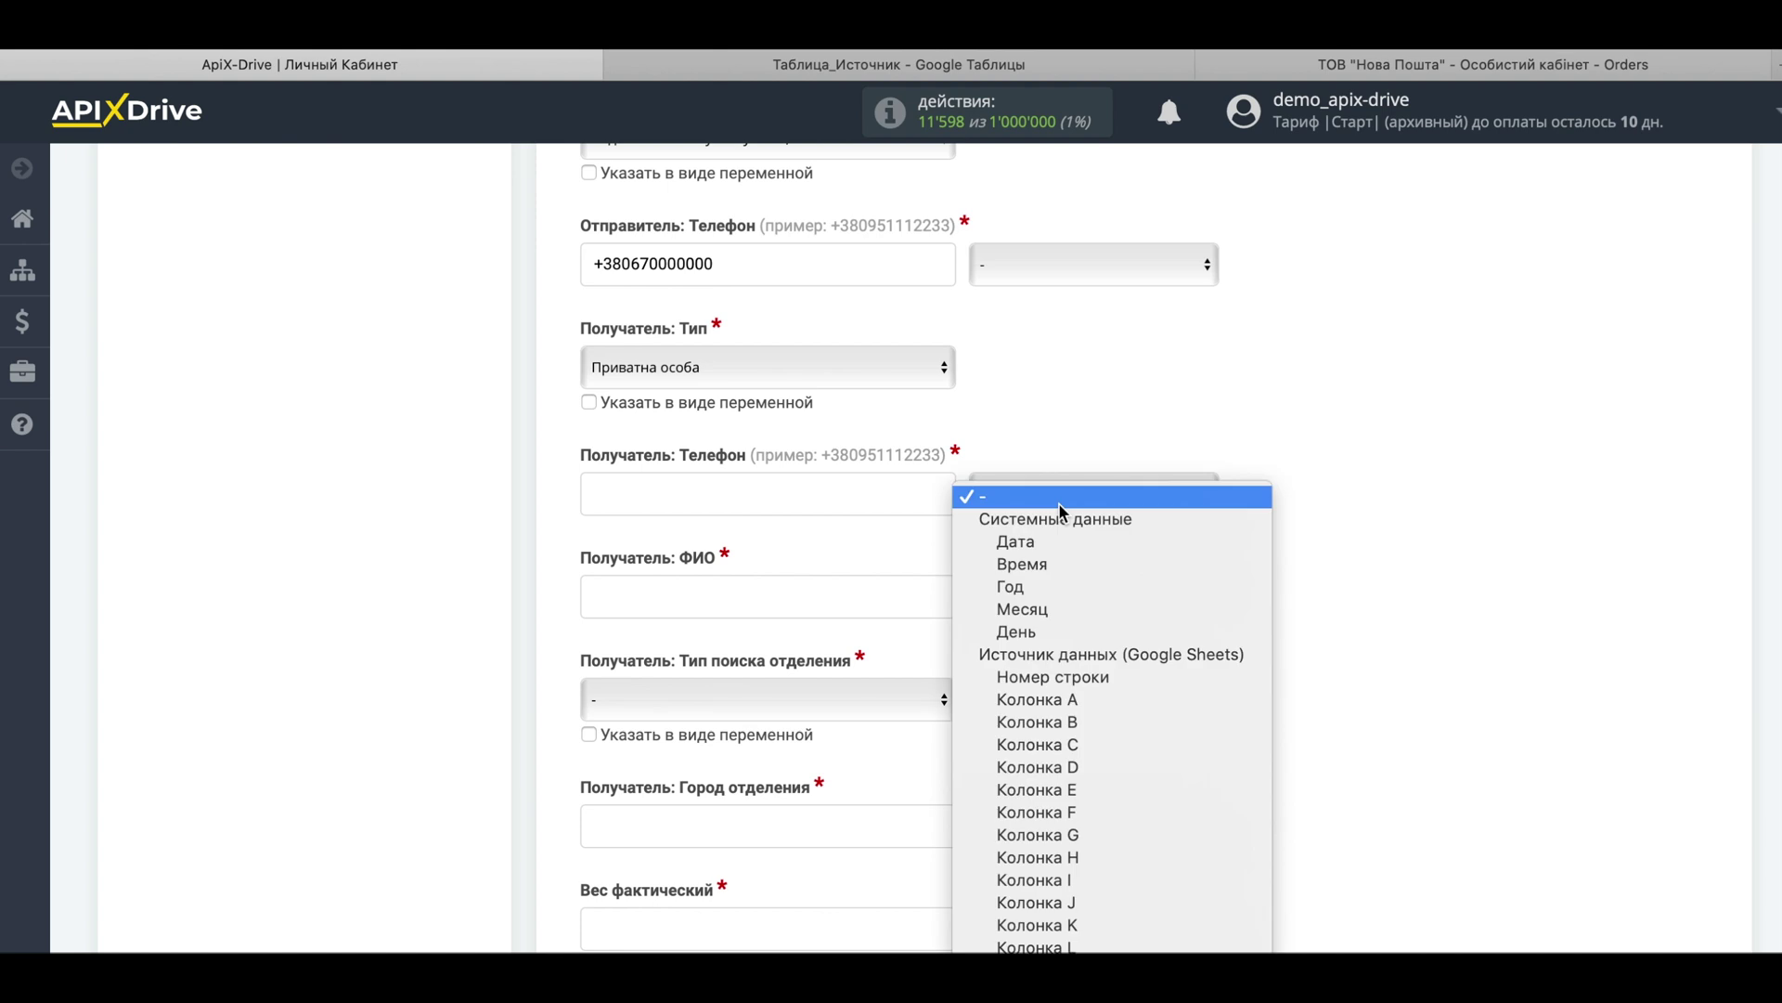
pyautogui.click(1131, 700)
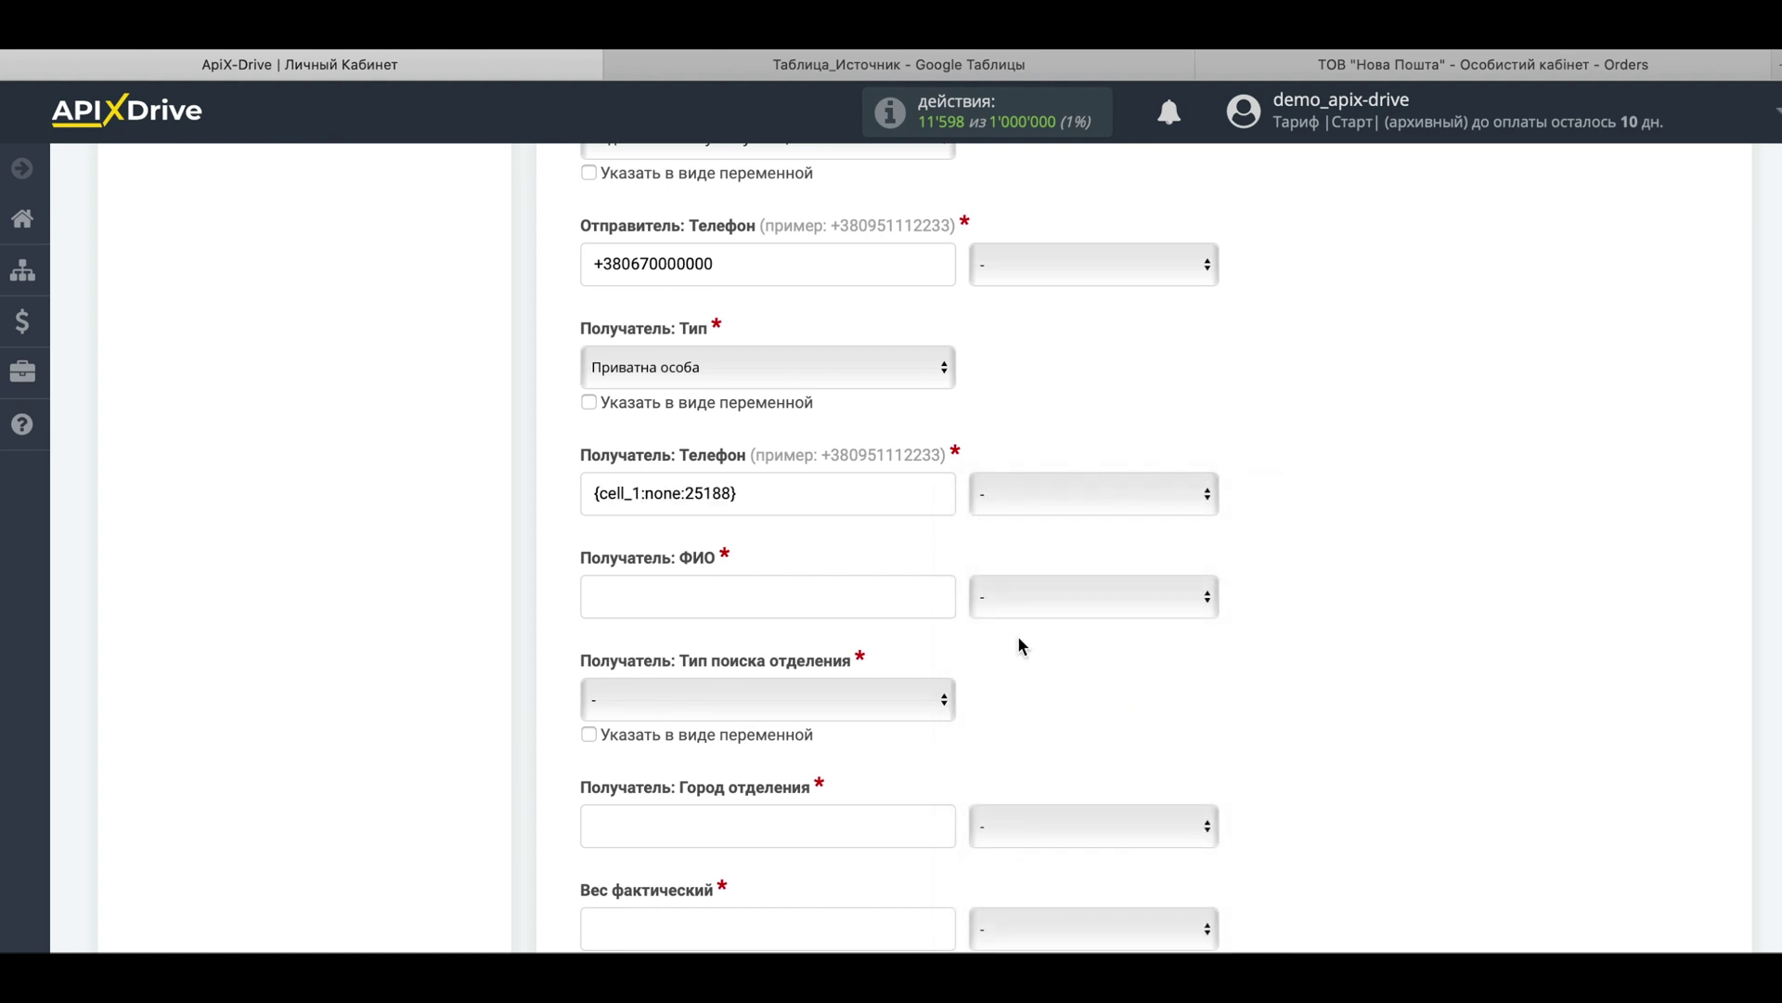
pyautogui.tripleClick(716, 501)
pyautogui.click(749, 499)
# Map the recipient's ФИО to spreadsheet column B.
pyautogui.click(765, 67)
pyautogui.click(295, 279)
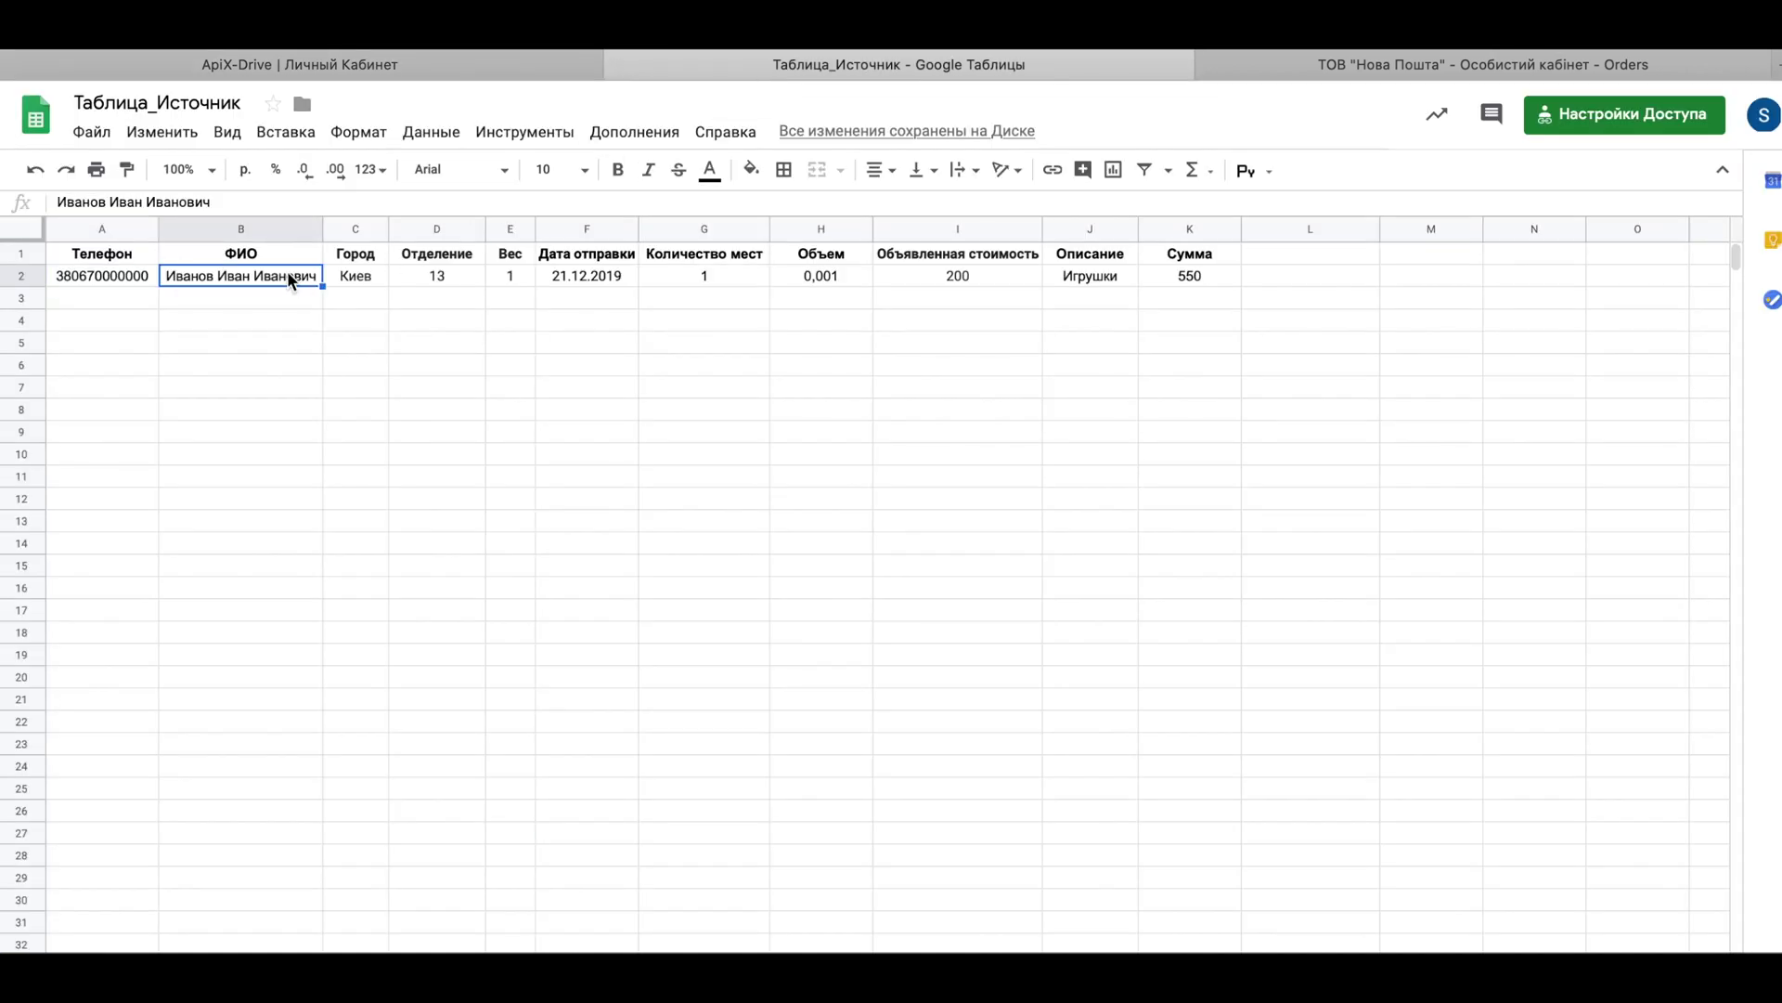
pyautogui.click(509, 68)
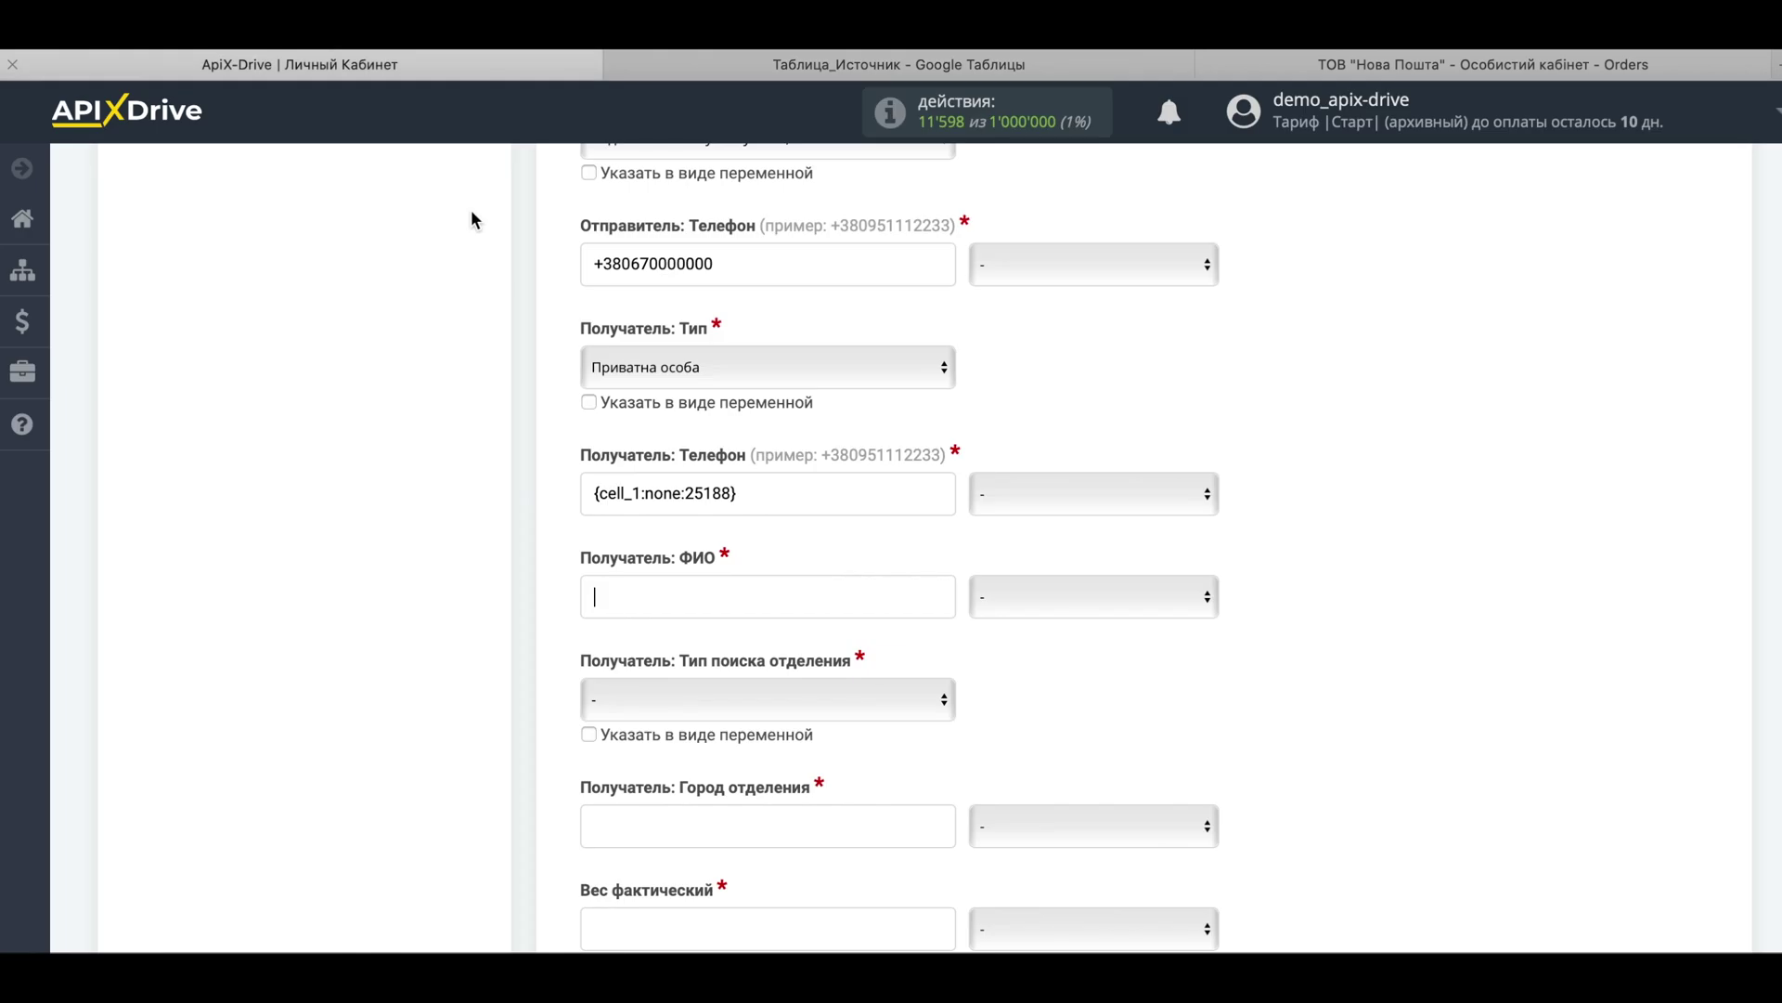
pyautogui.click(1120, 604)
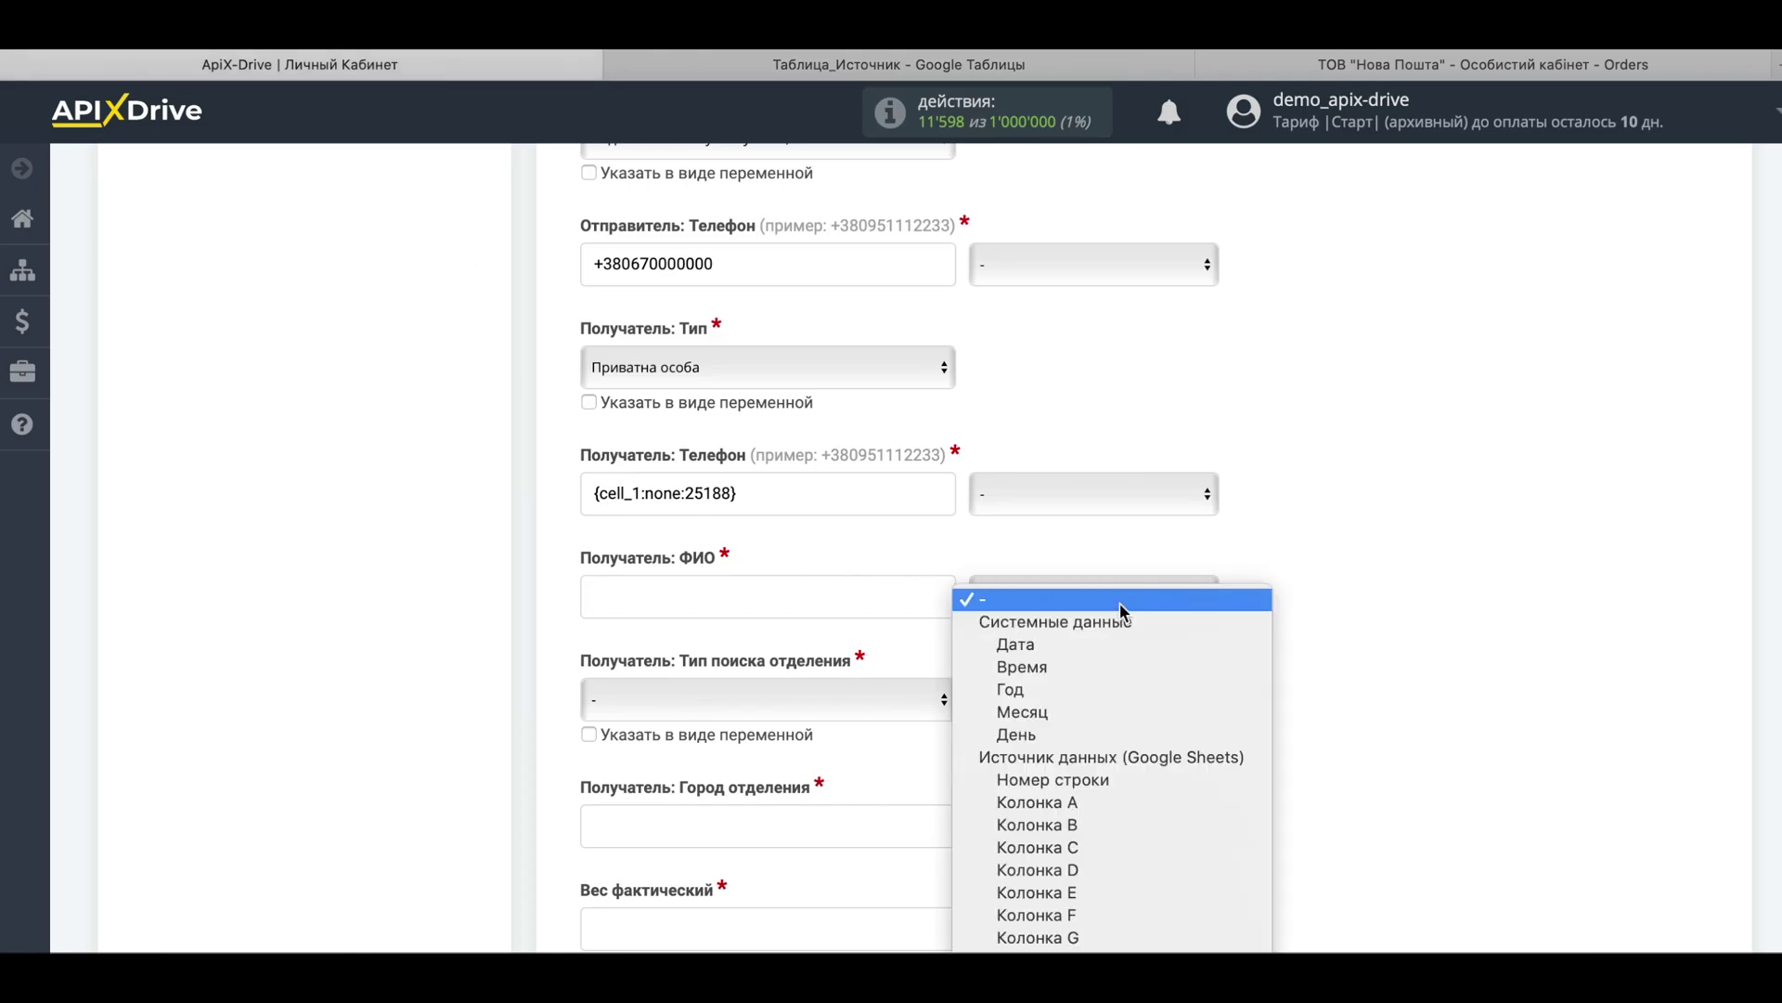
pyautogui.click(1100, 825)
# Set the branch search type to По номеру отделения.
pyautogui.scroll(-4, 1033, 637)
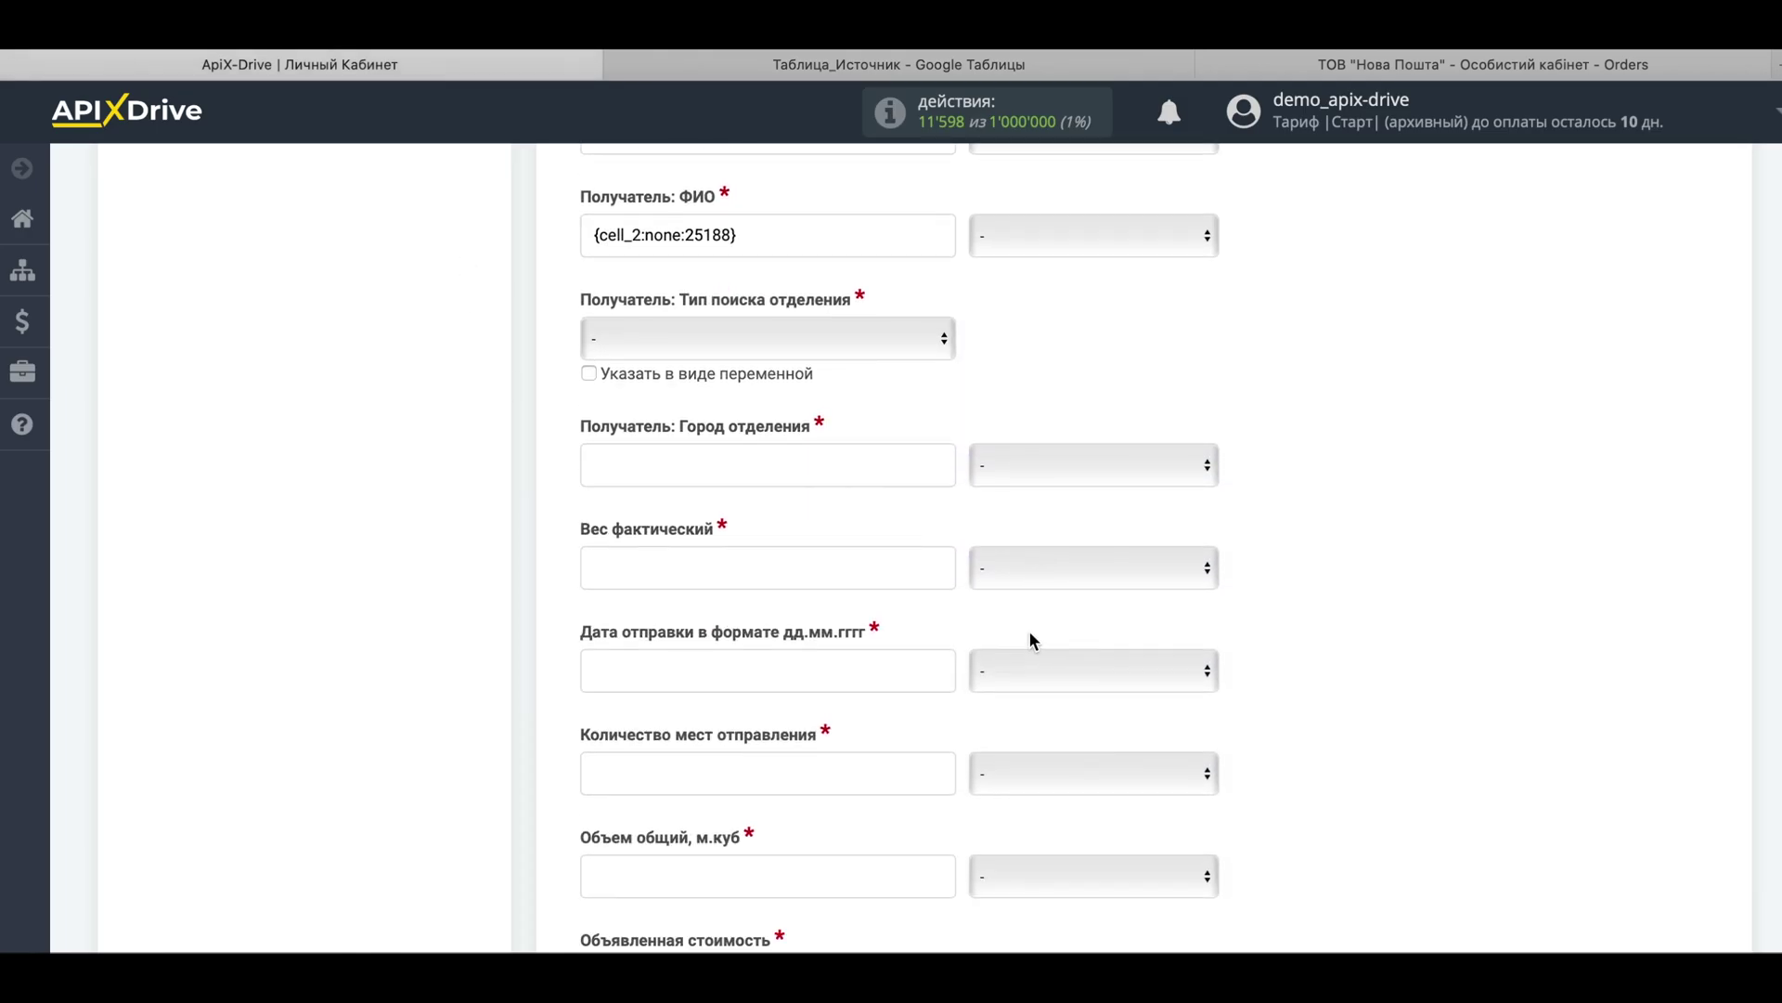
pyautogui.click(773, 344)
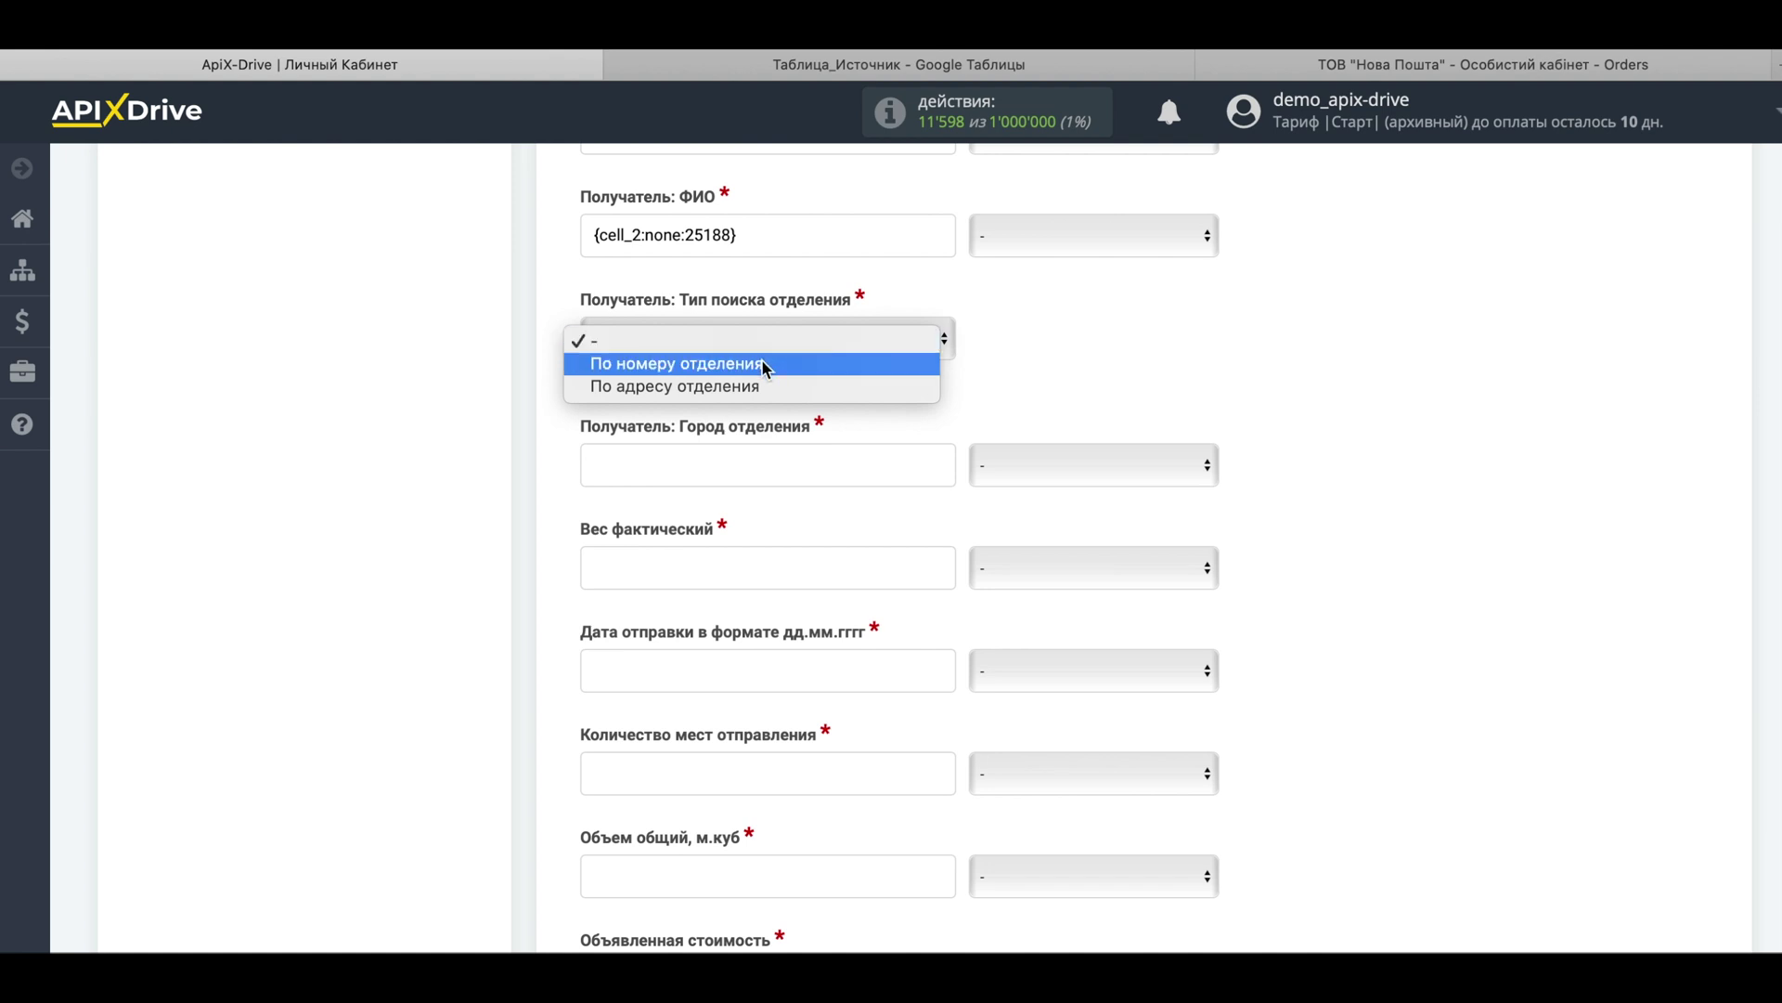
pyautogui.click(765, 366)
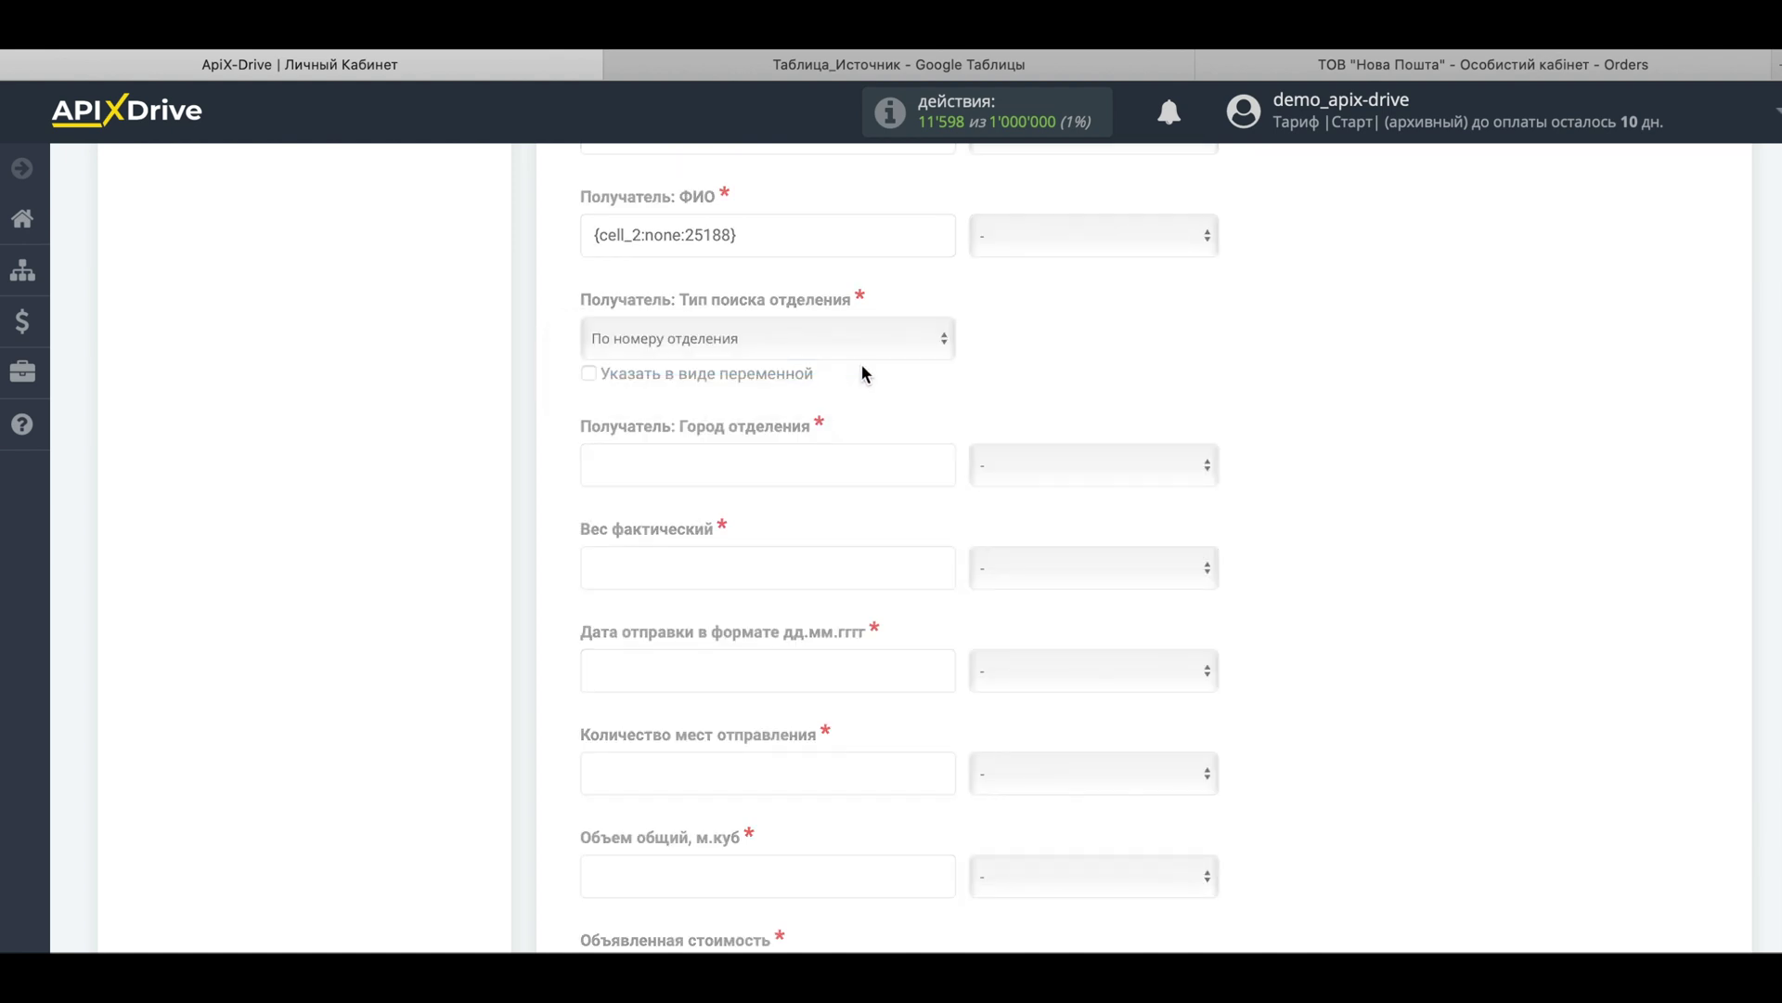
pyautogui.scroll(-3, 882, 371)
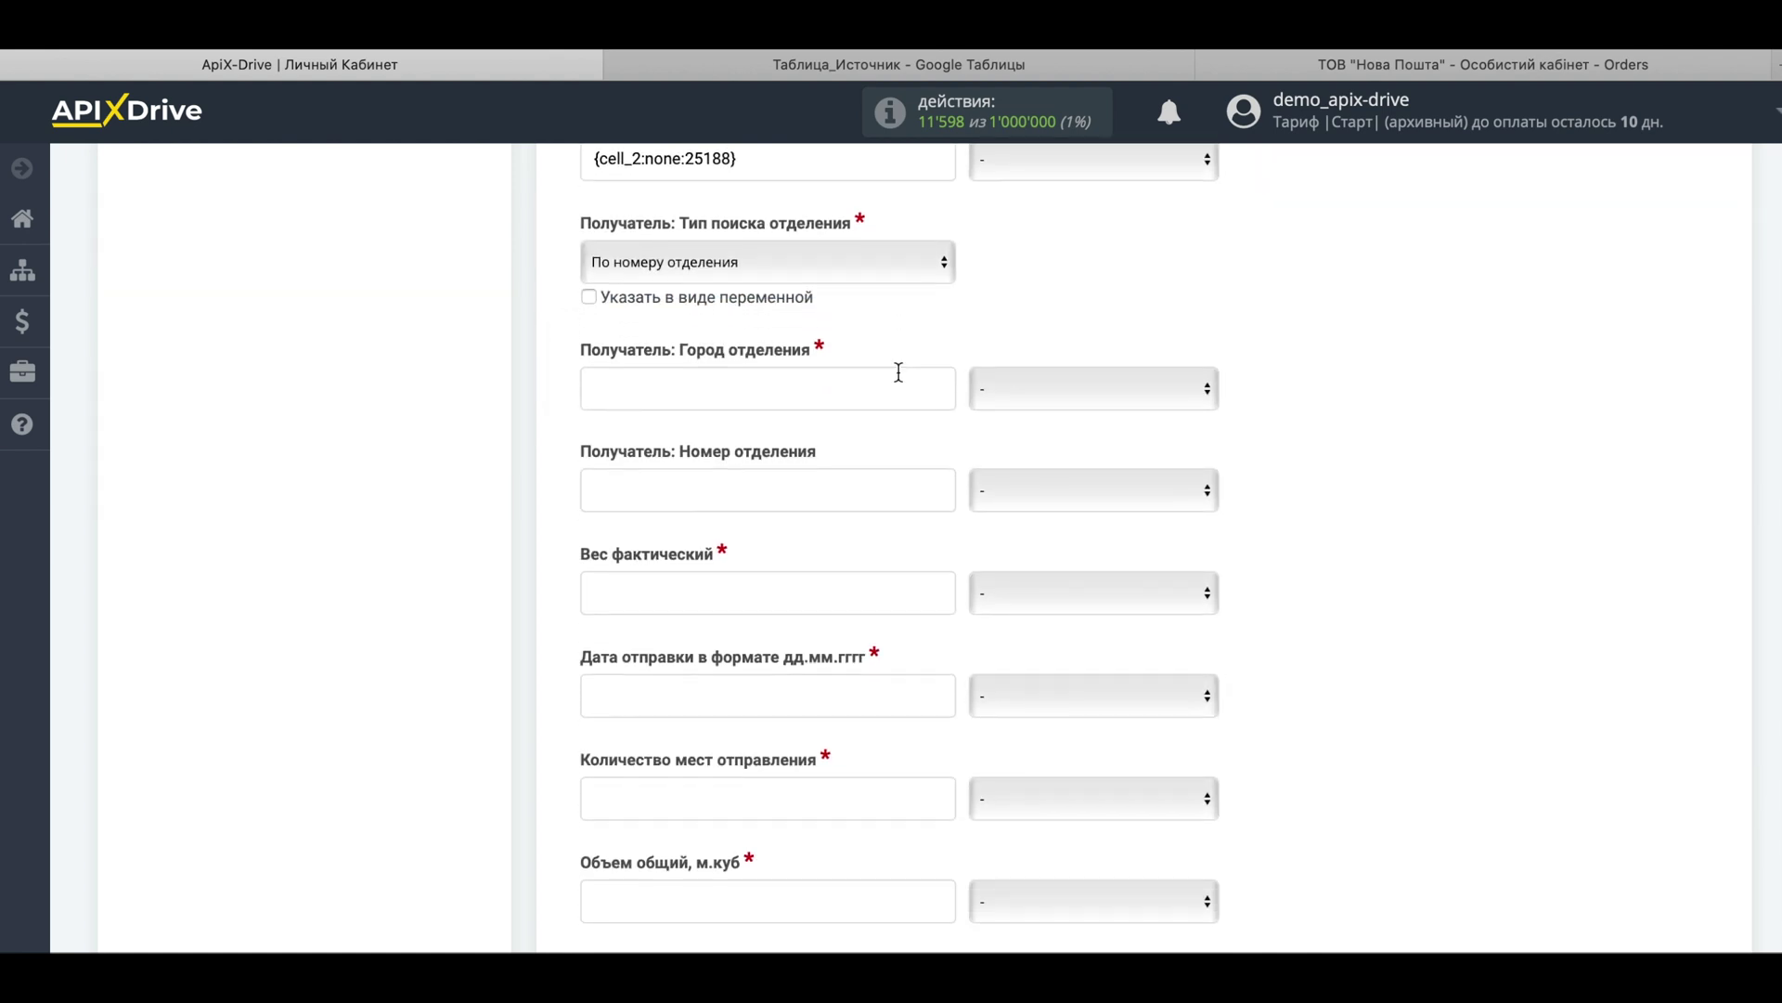
# Fill the recipient branch city from spreadsheet column C after checking its value.
pyautogui.click(730, 333)
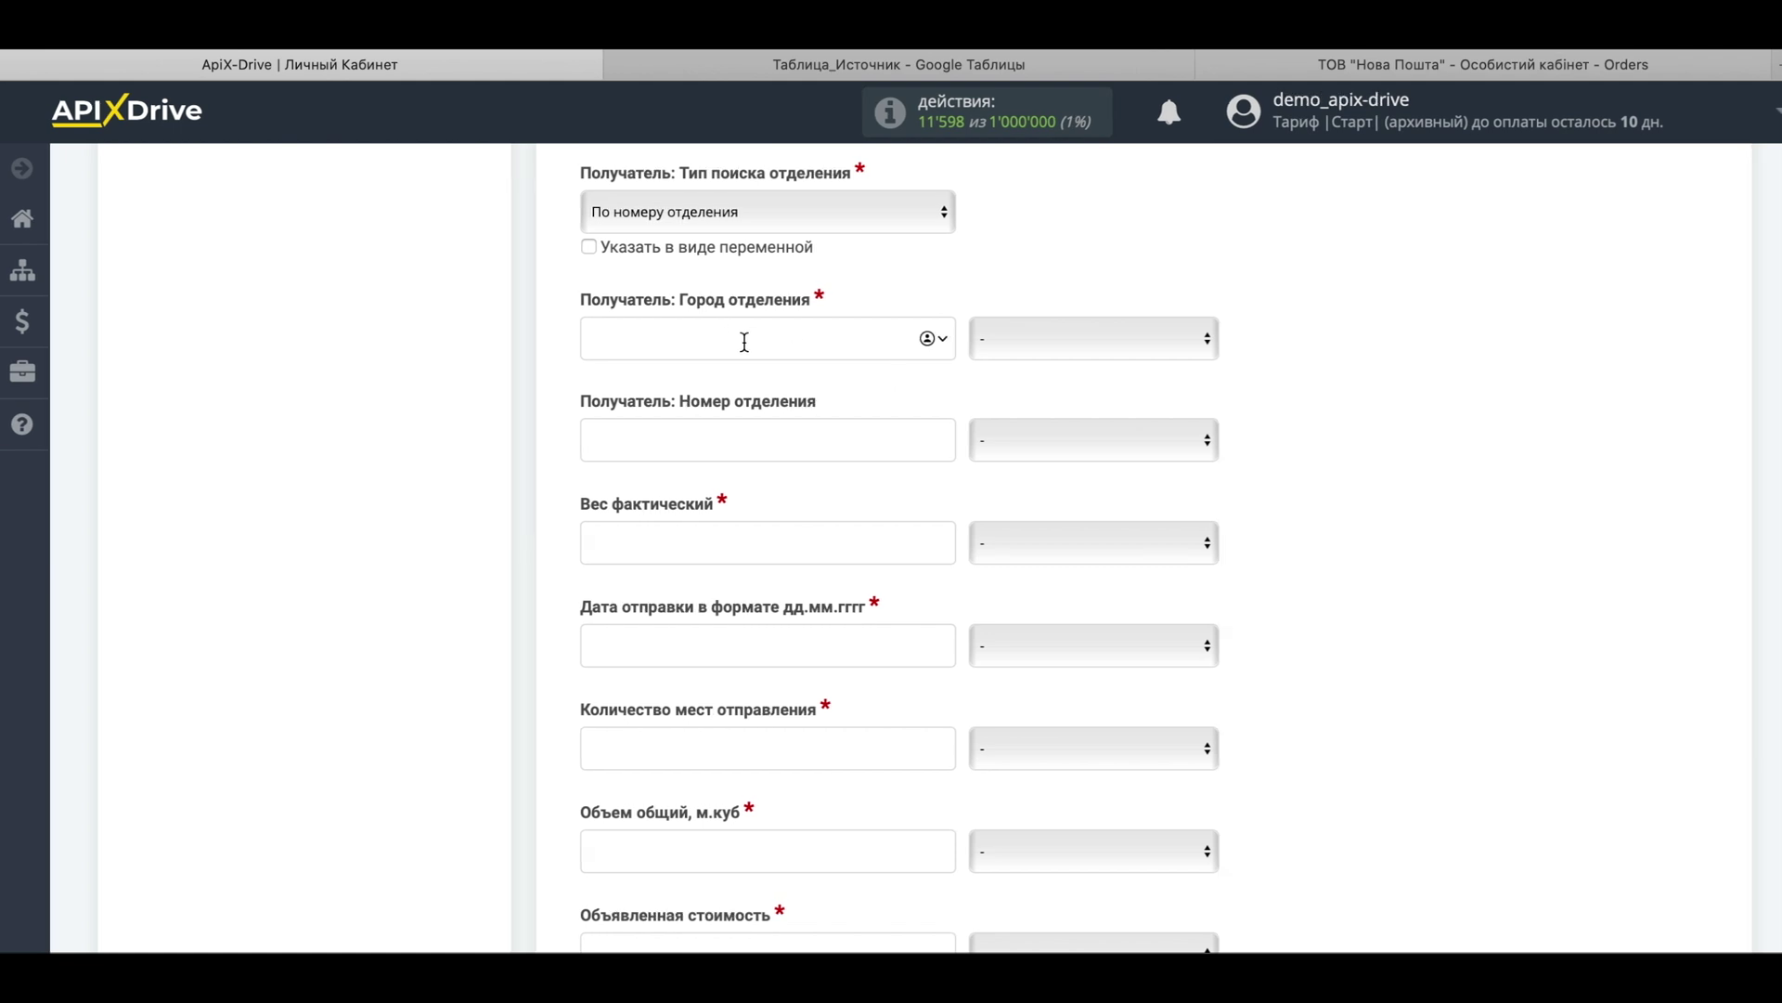
pyautogui.click(755, 59)
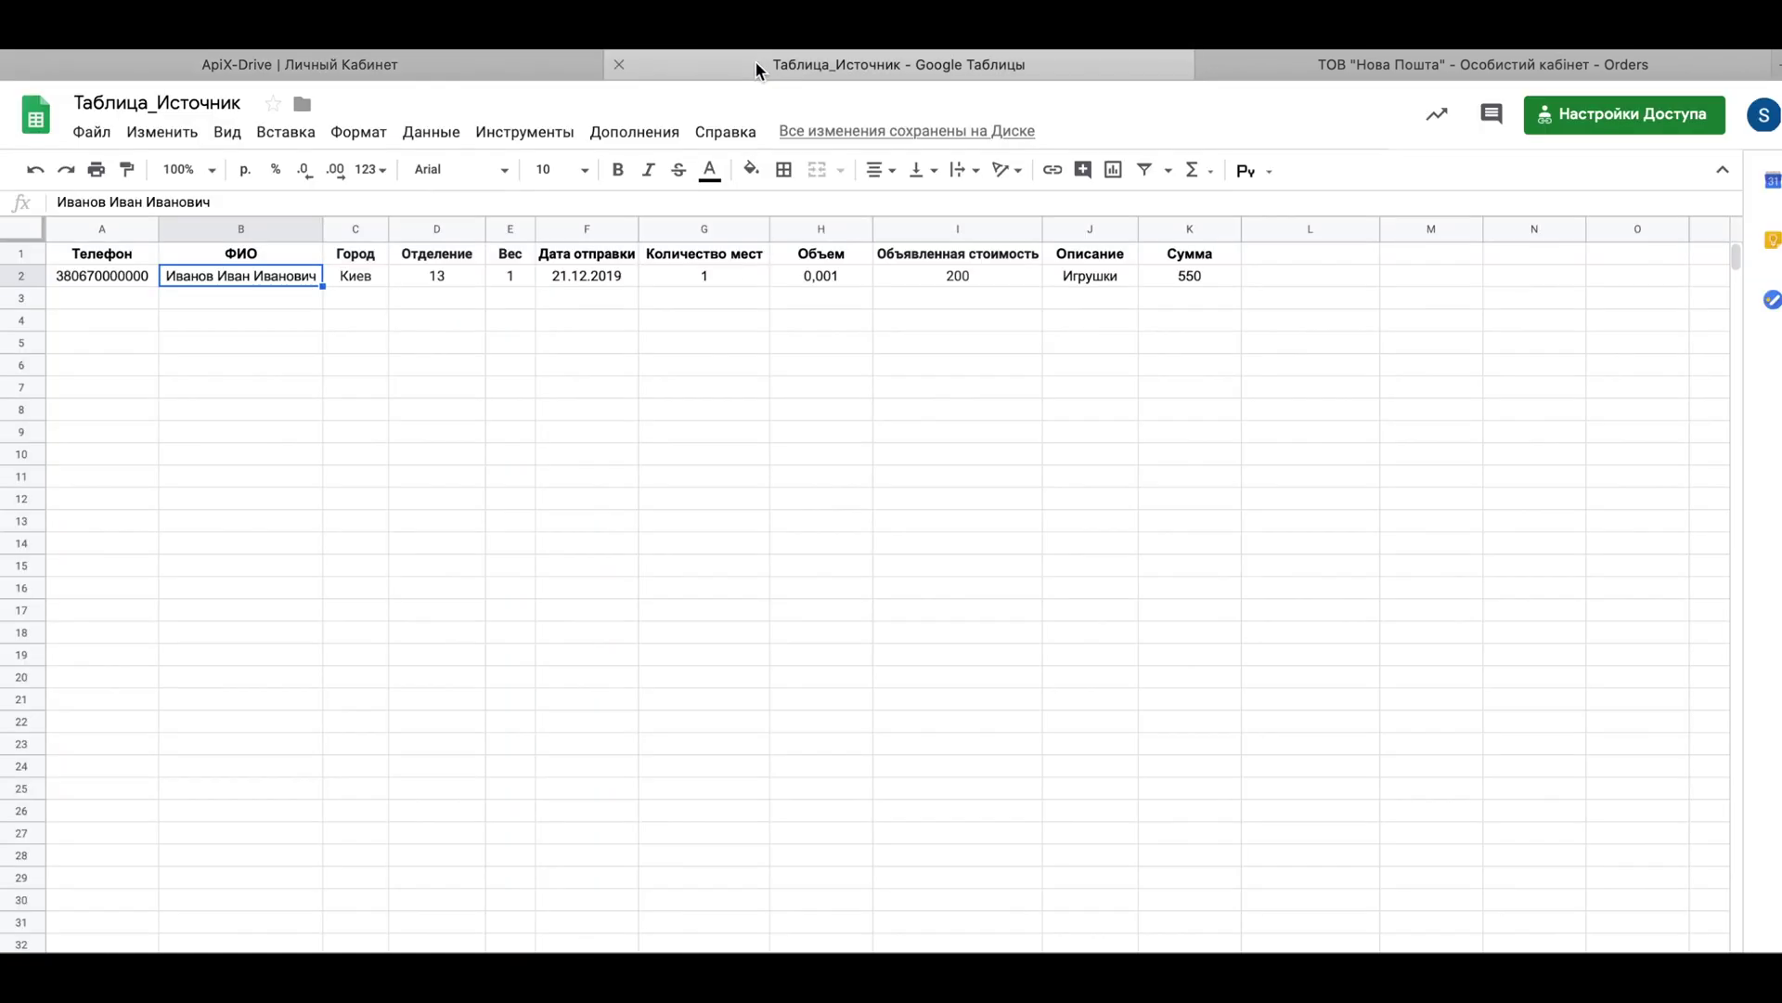
pyautogui.click(376, 283)
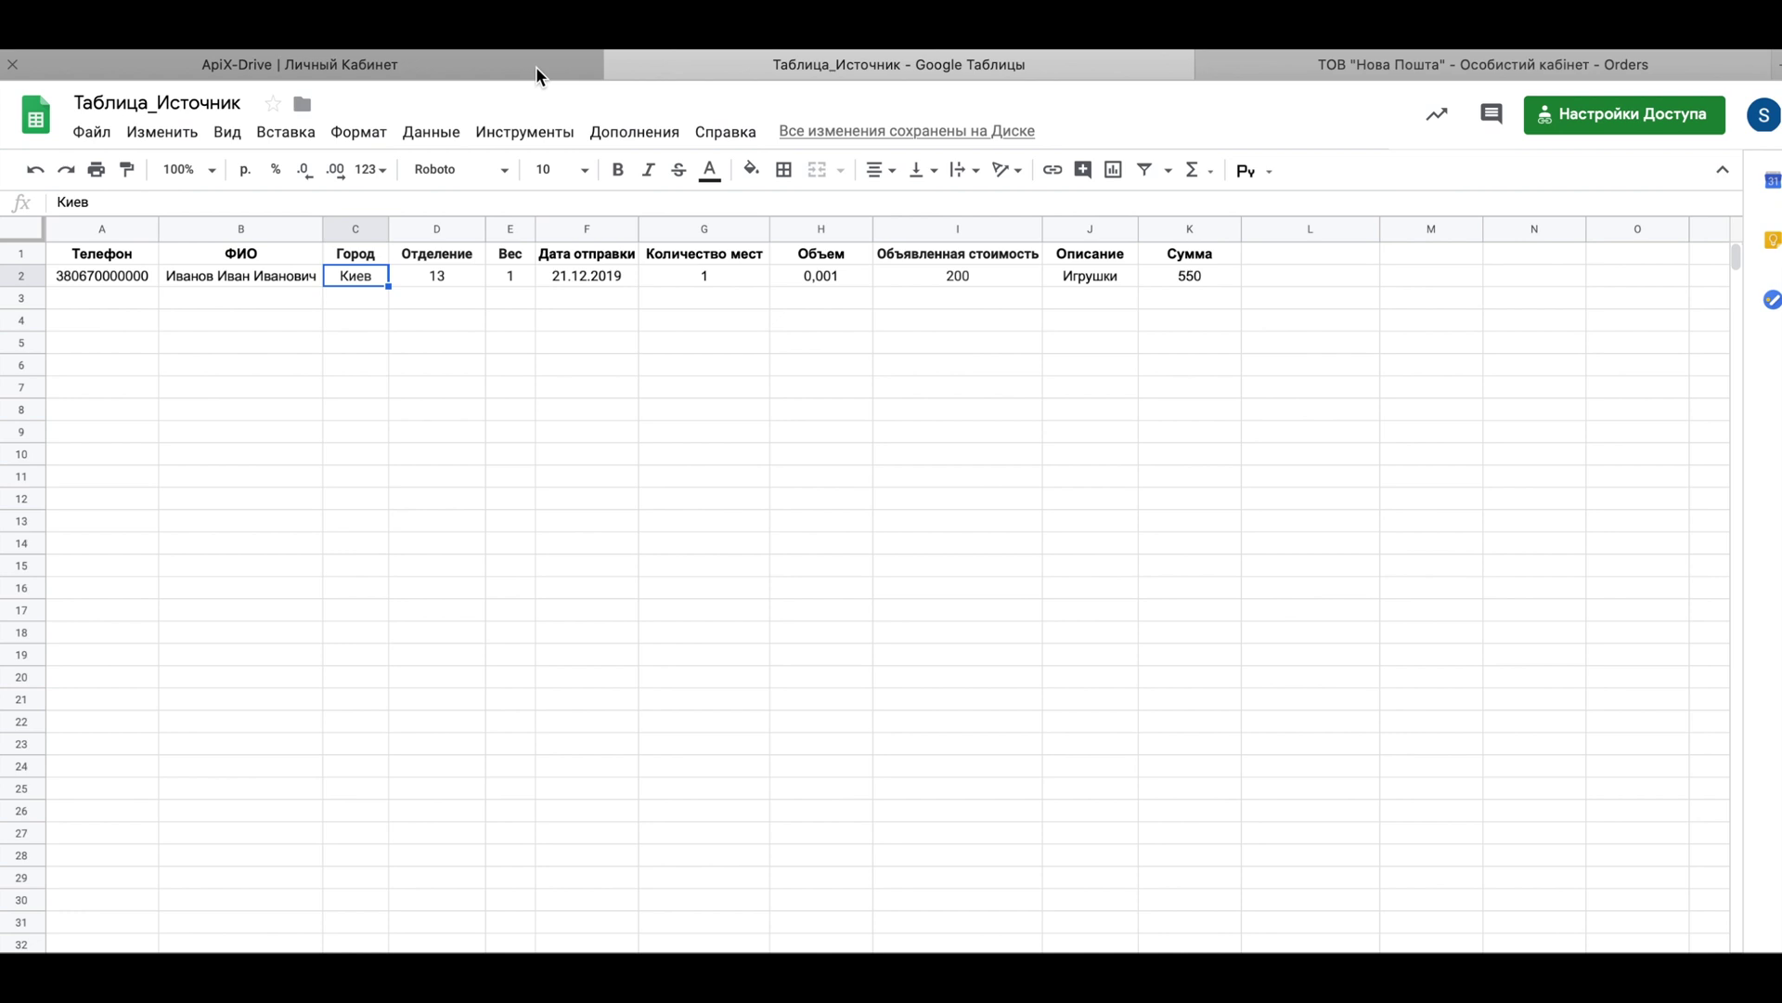
pyautogui.click(542, 67)
pyautogui.click(1107, 355)
pyautogui.click(1103, 589)
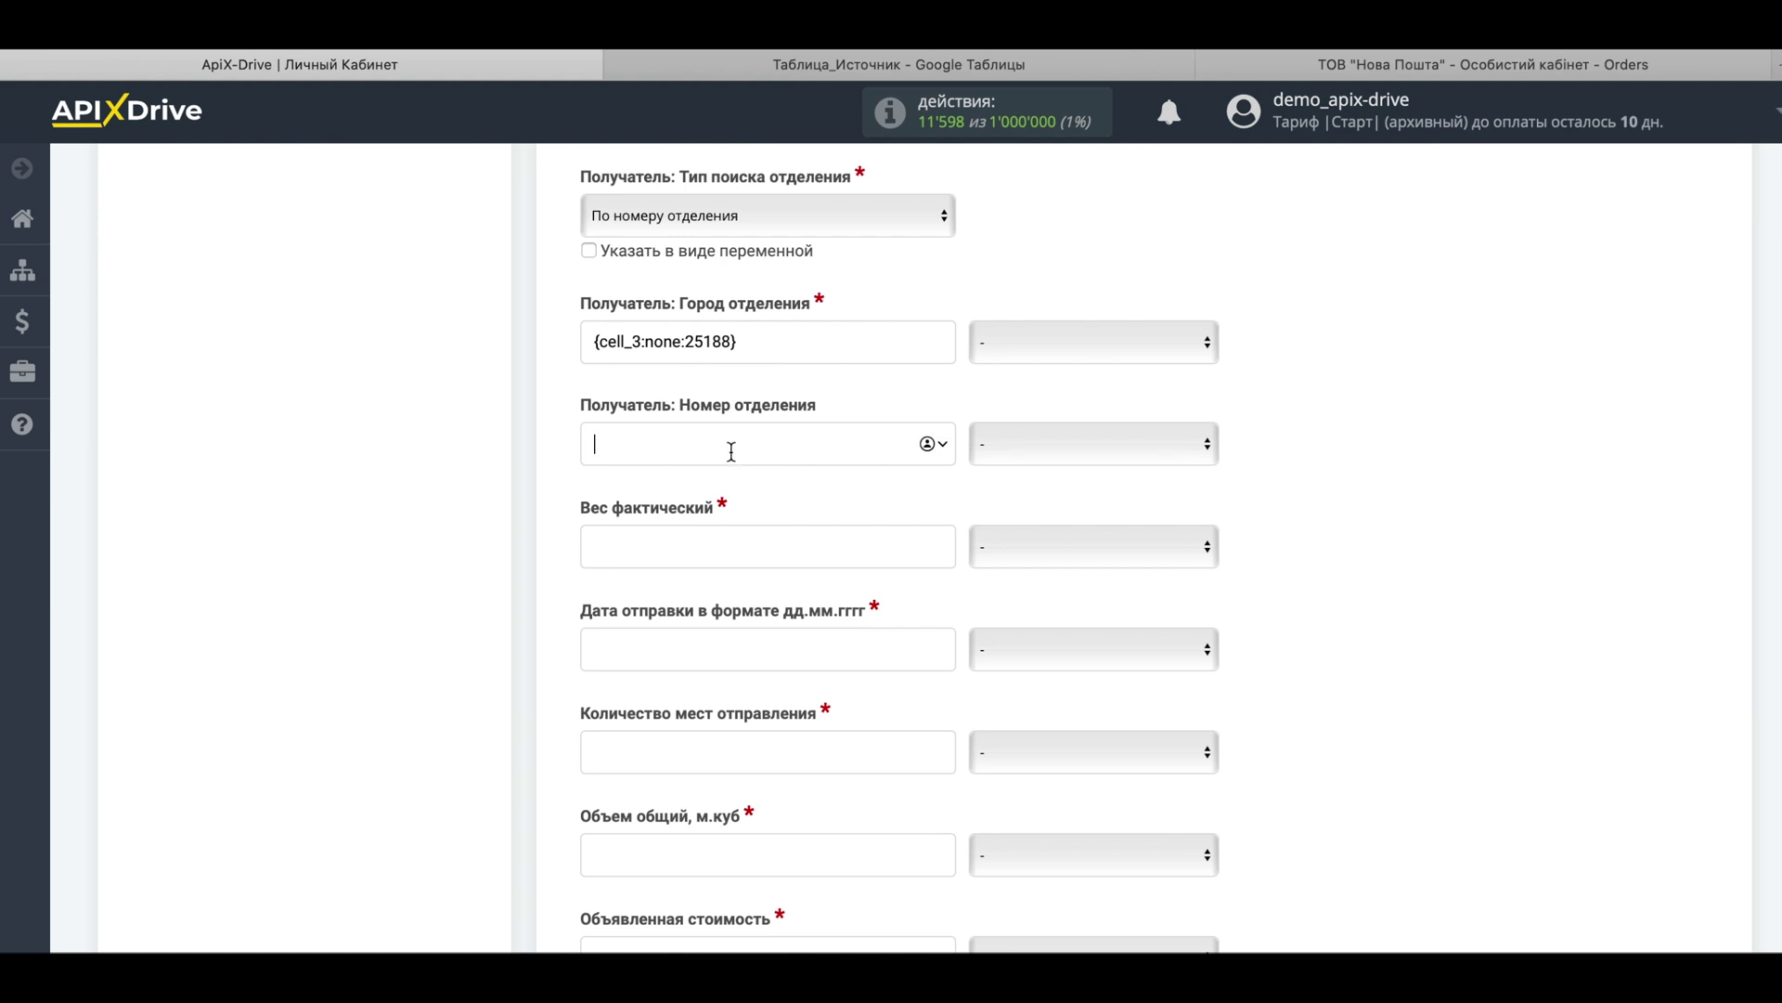
# Map the branch number to Колонка D and the actual weight to Колонка E.
pyautogui.click(735, 65)
pyautogui.click(455, 276)
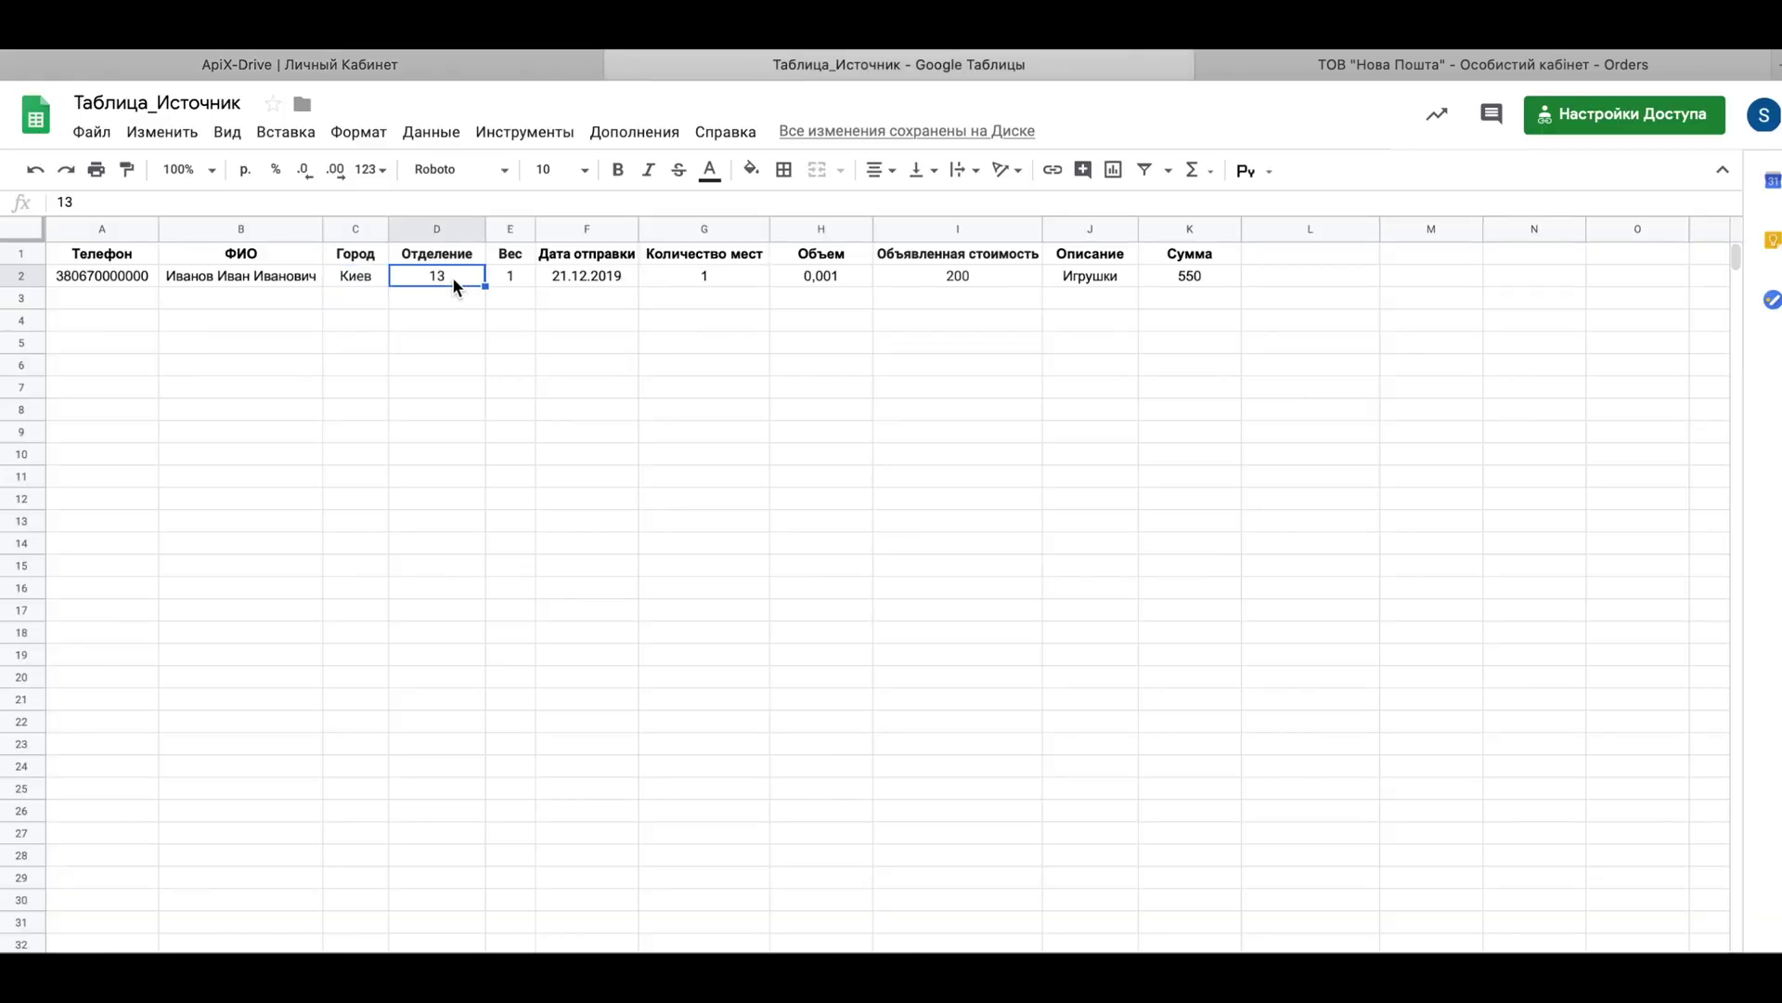
pyautogui.click(543, 67)
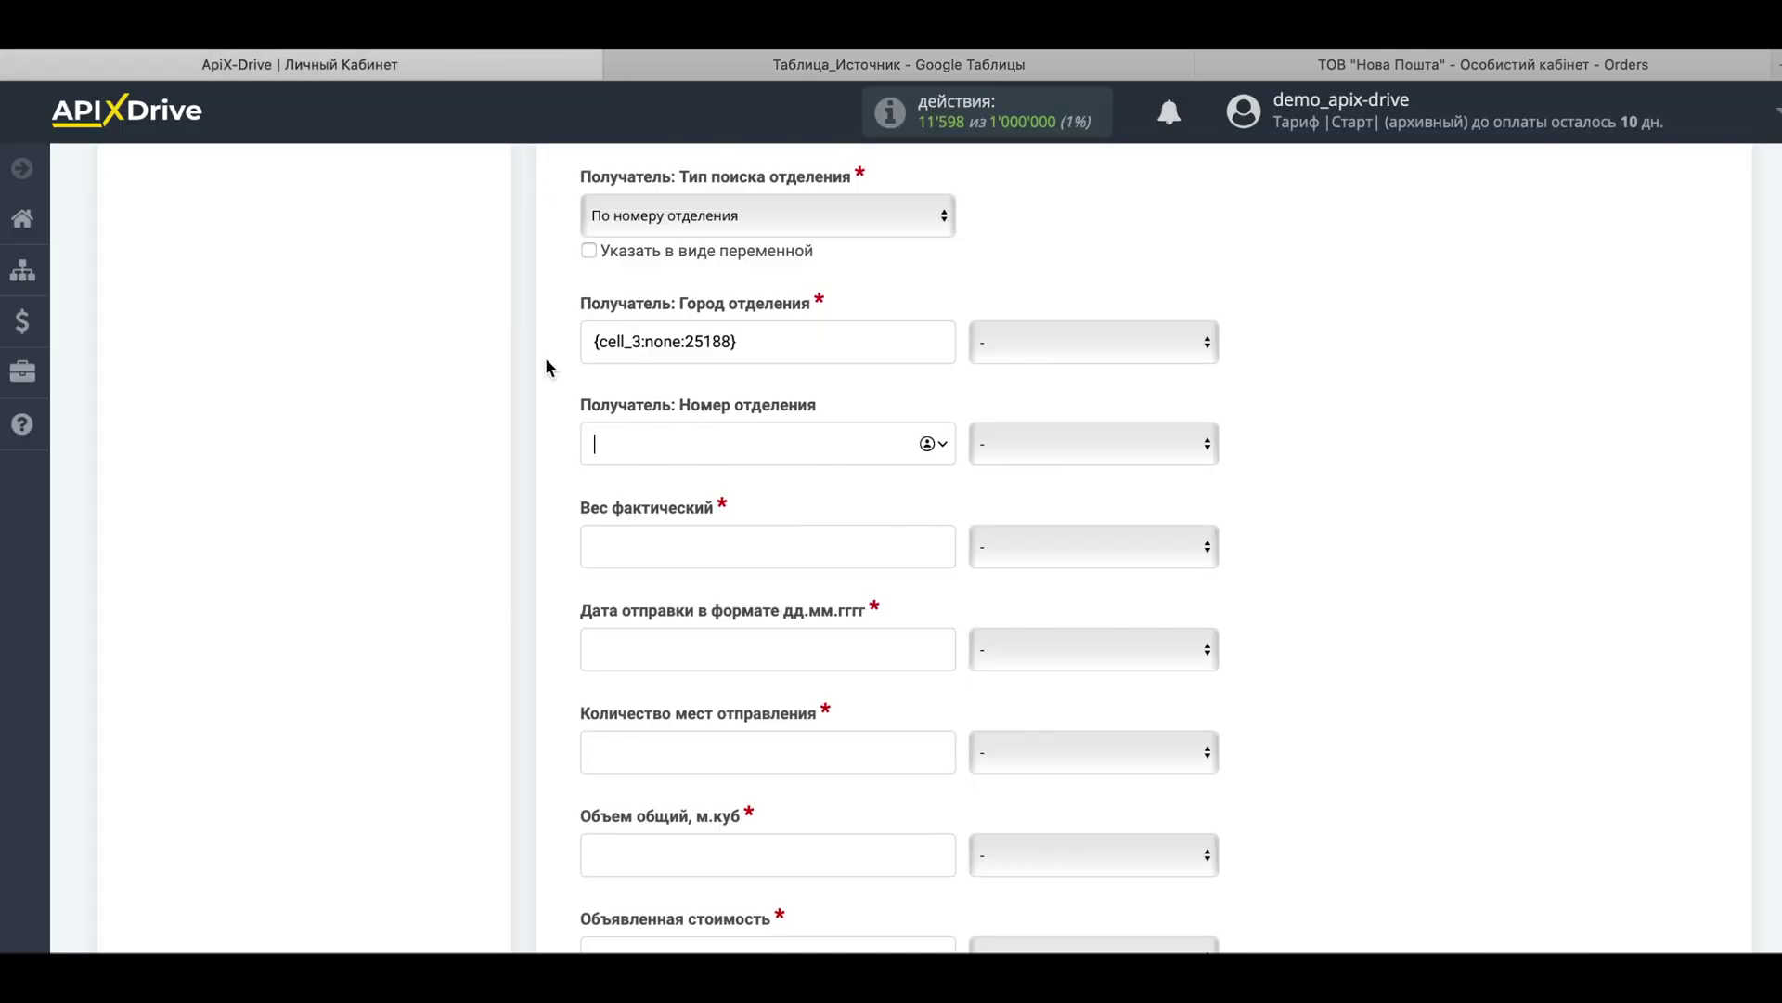
pyautogui.click(1082, 460)
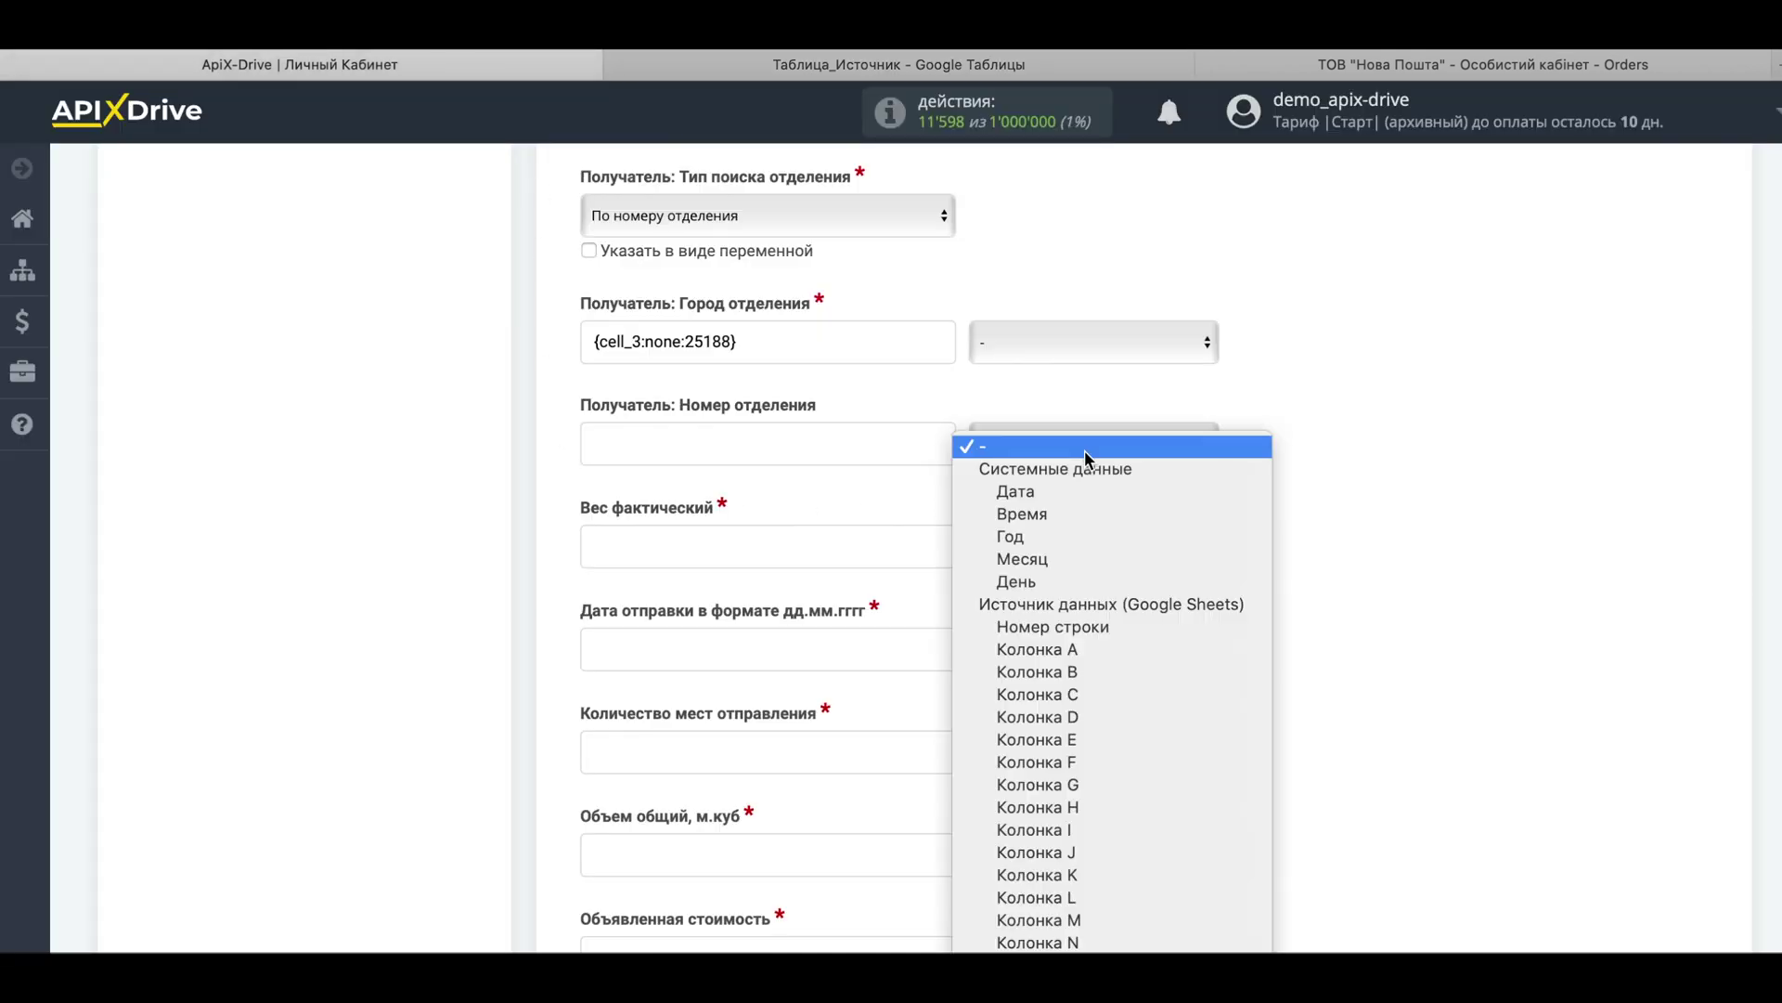
pyautogui.click(1078, 717)
pyautogui.click(698, 548)
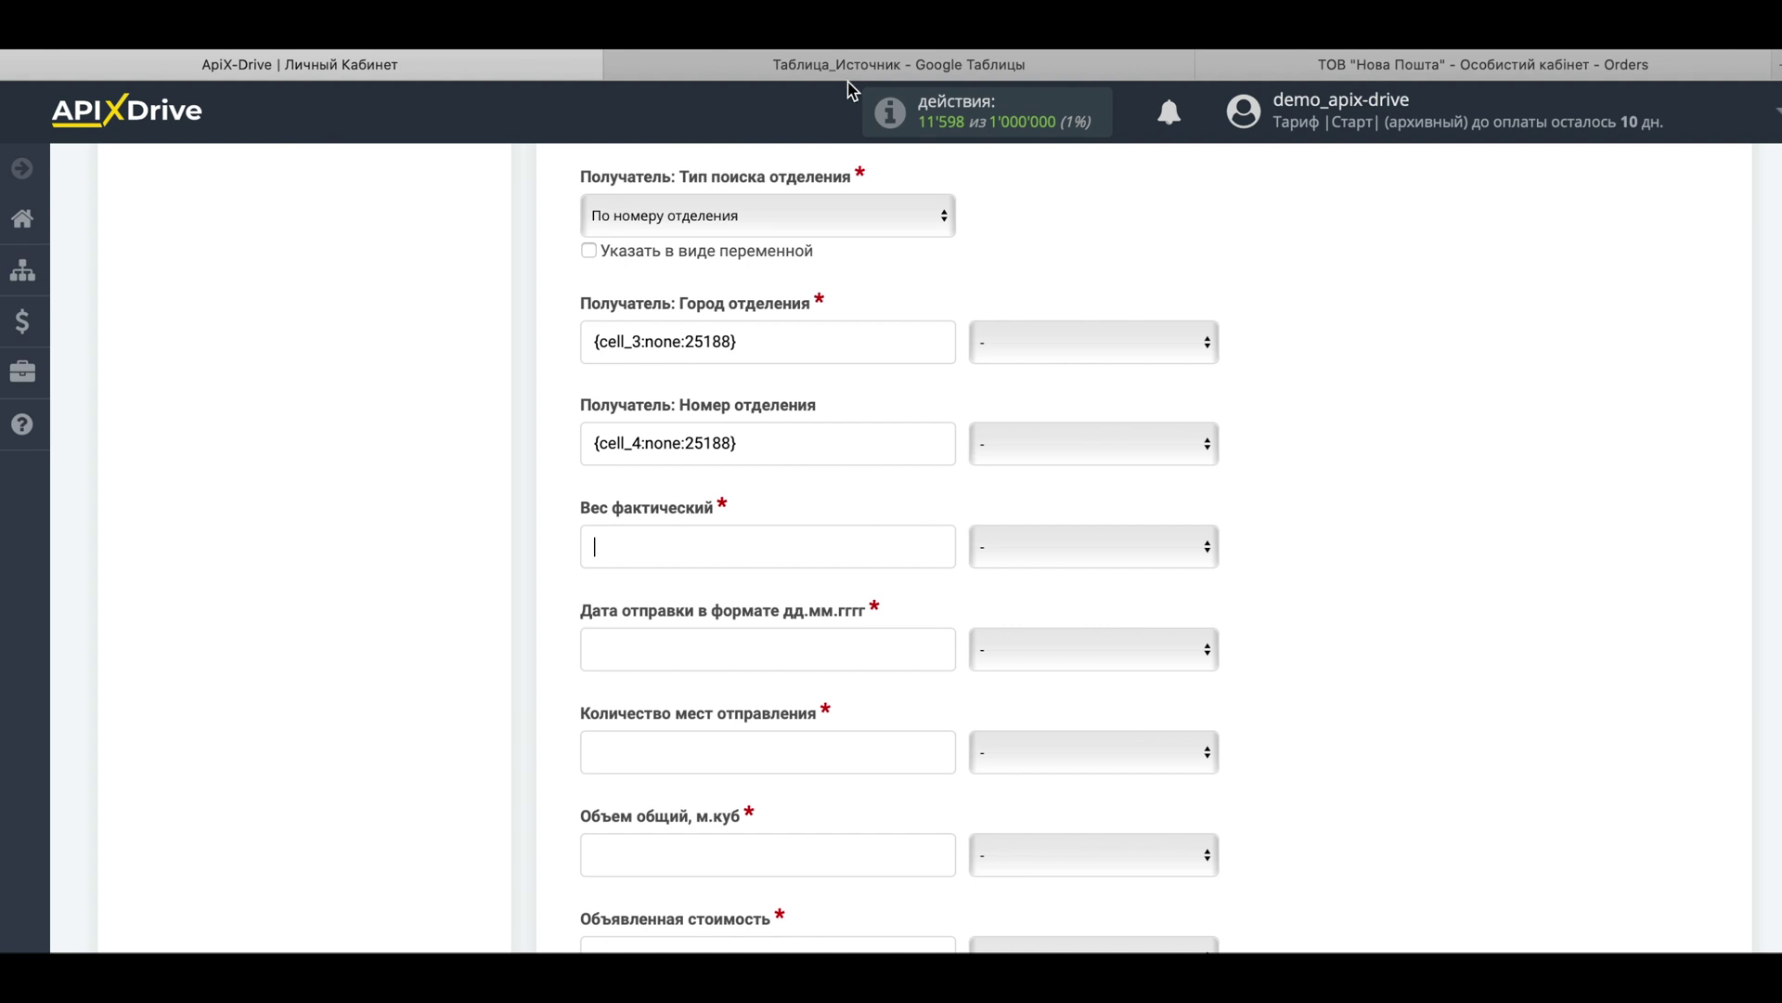
pyautogui.click(880, 67)
pyautogui.click(510, 279)
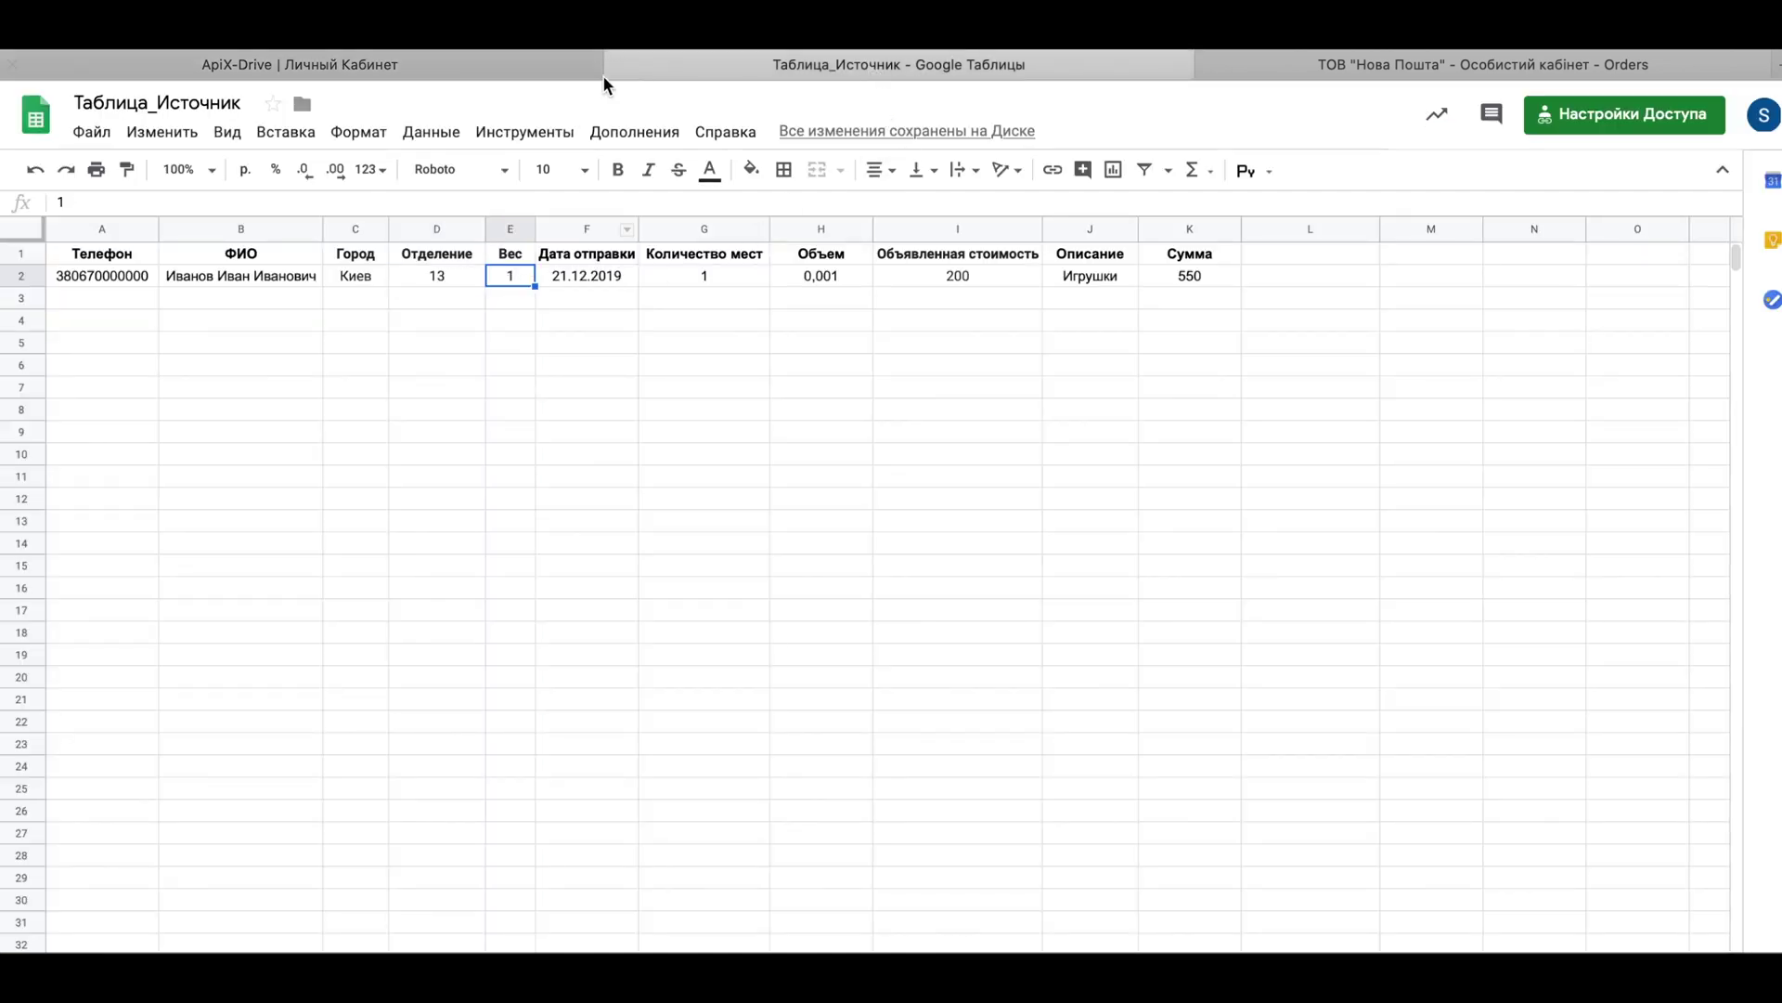
pyautogui.click(548, 69)
pyautogui.click(1061, 554)
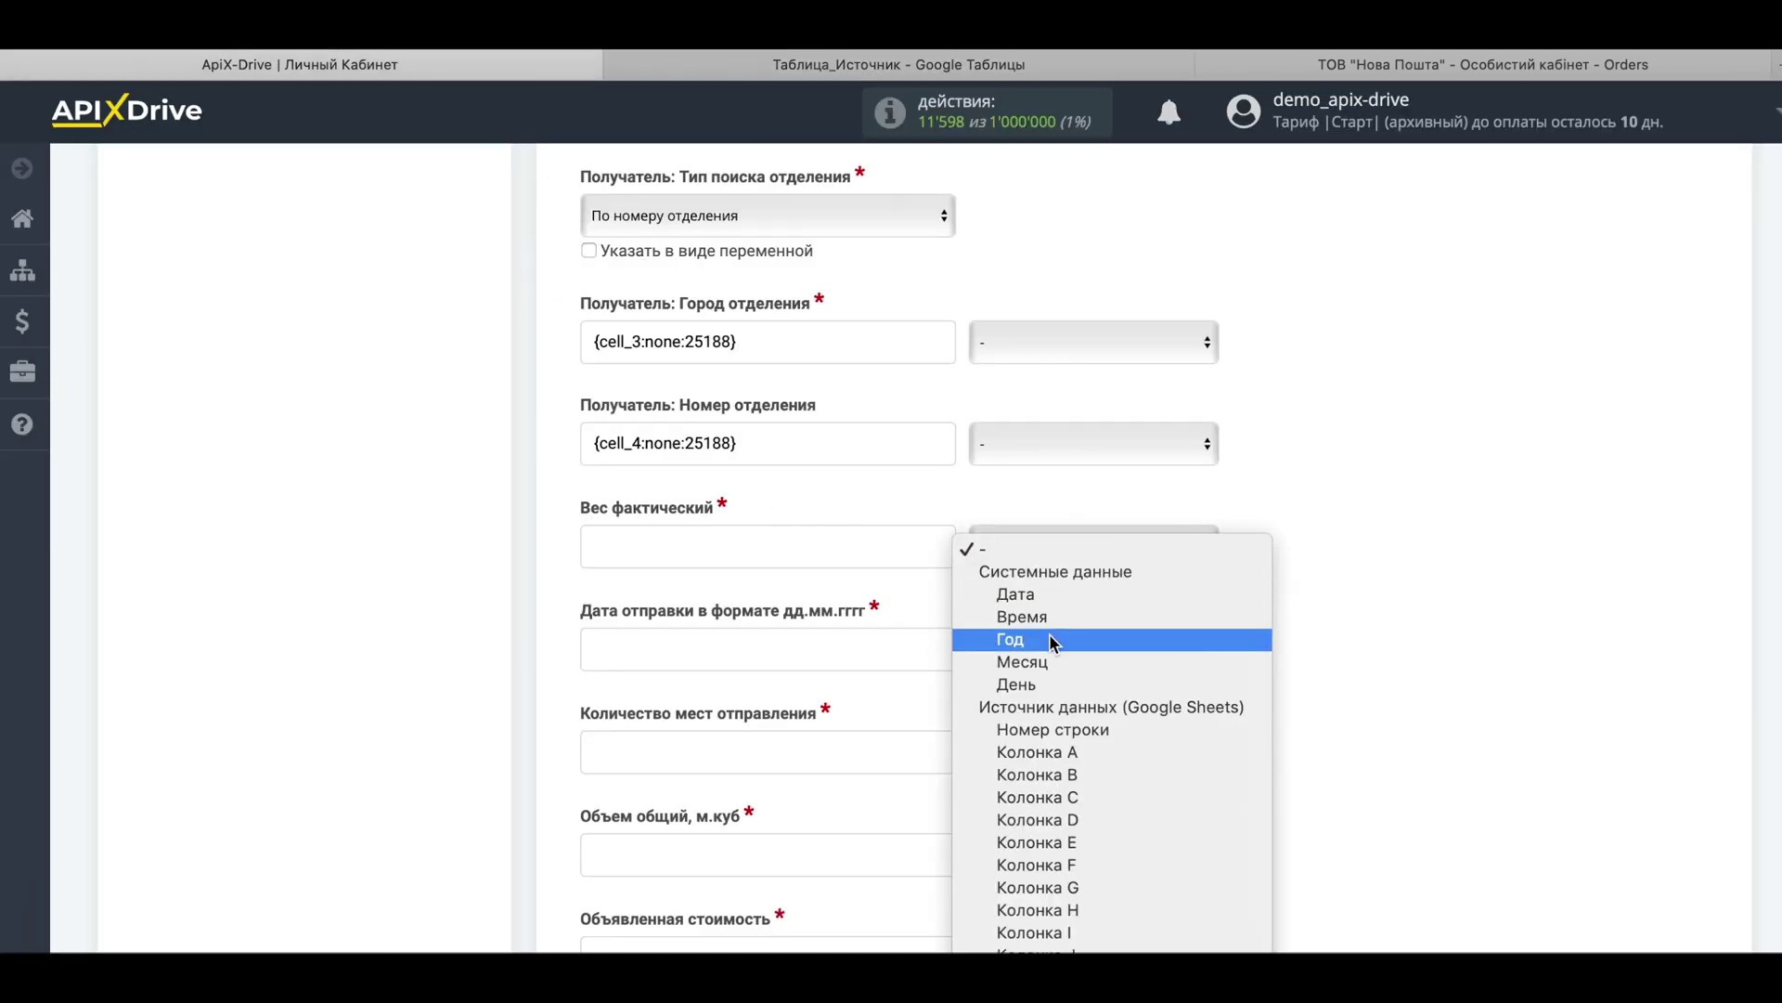
pyautogui.click(1098, 844)
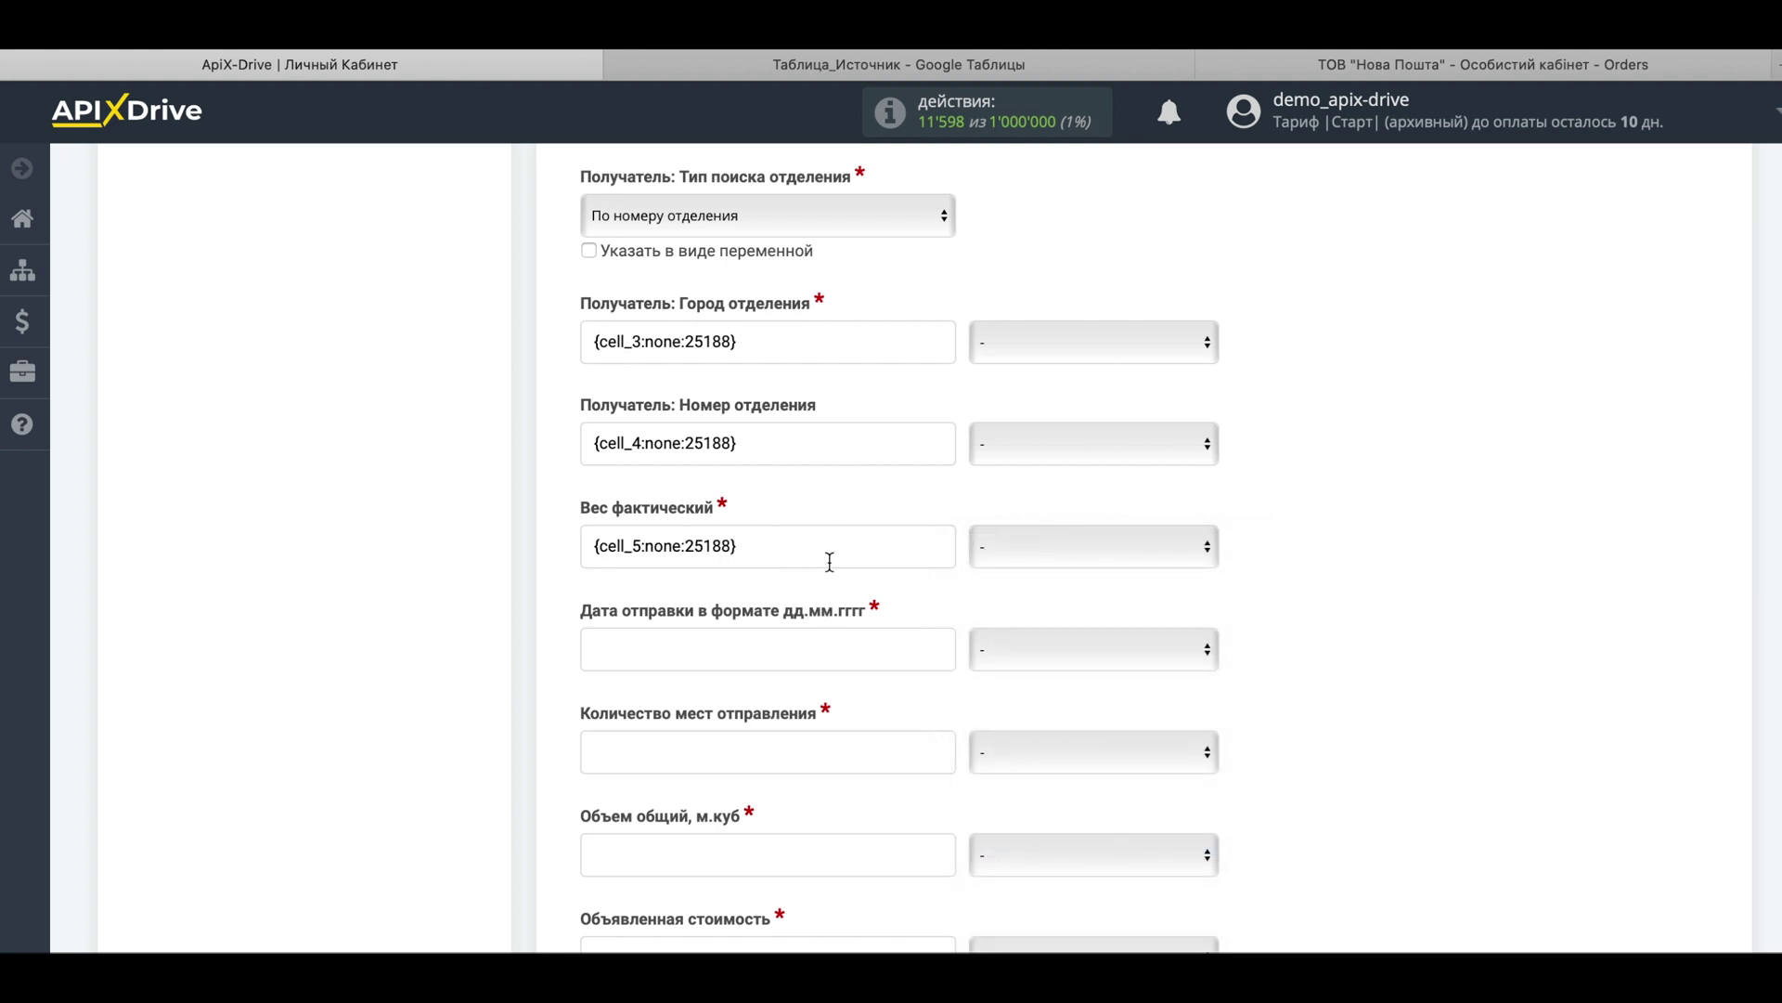
# Map the shipping date to Колонка F and the number of places to Колонка G.
pyautogui.scroll(-3, 826, 563)
pyautogui.click(724, 396)
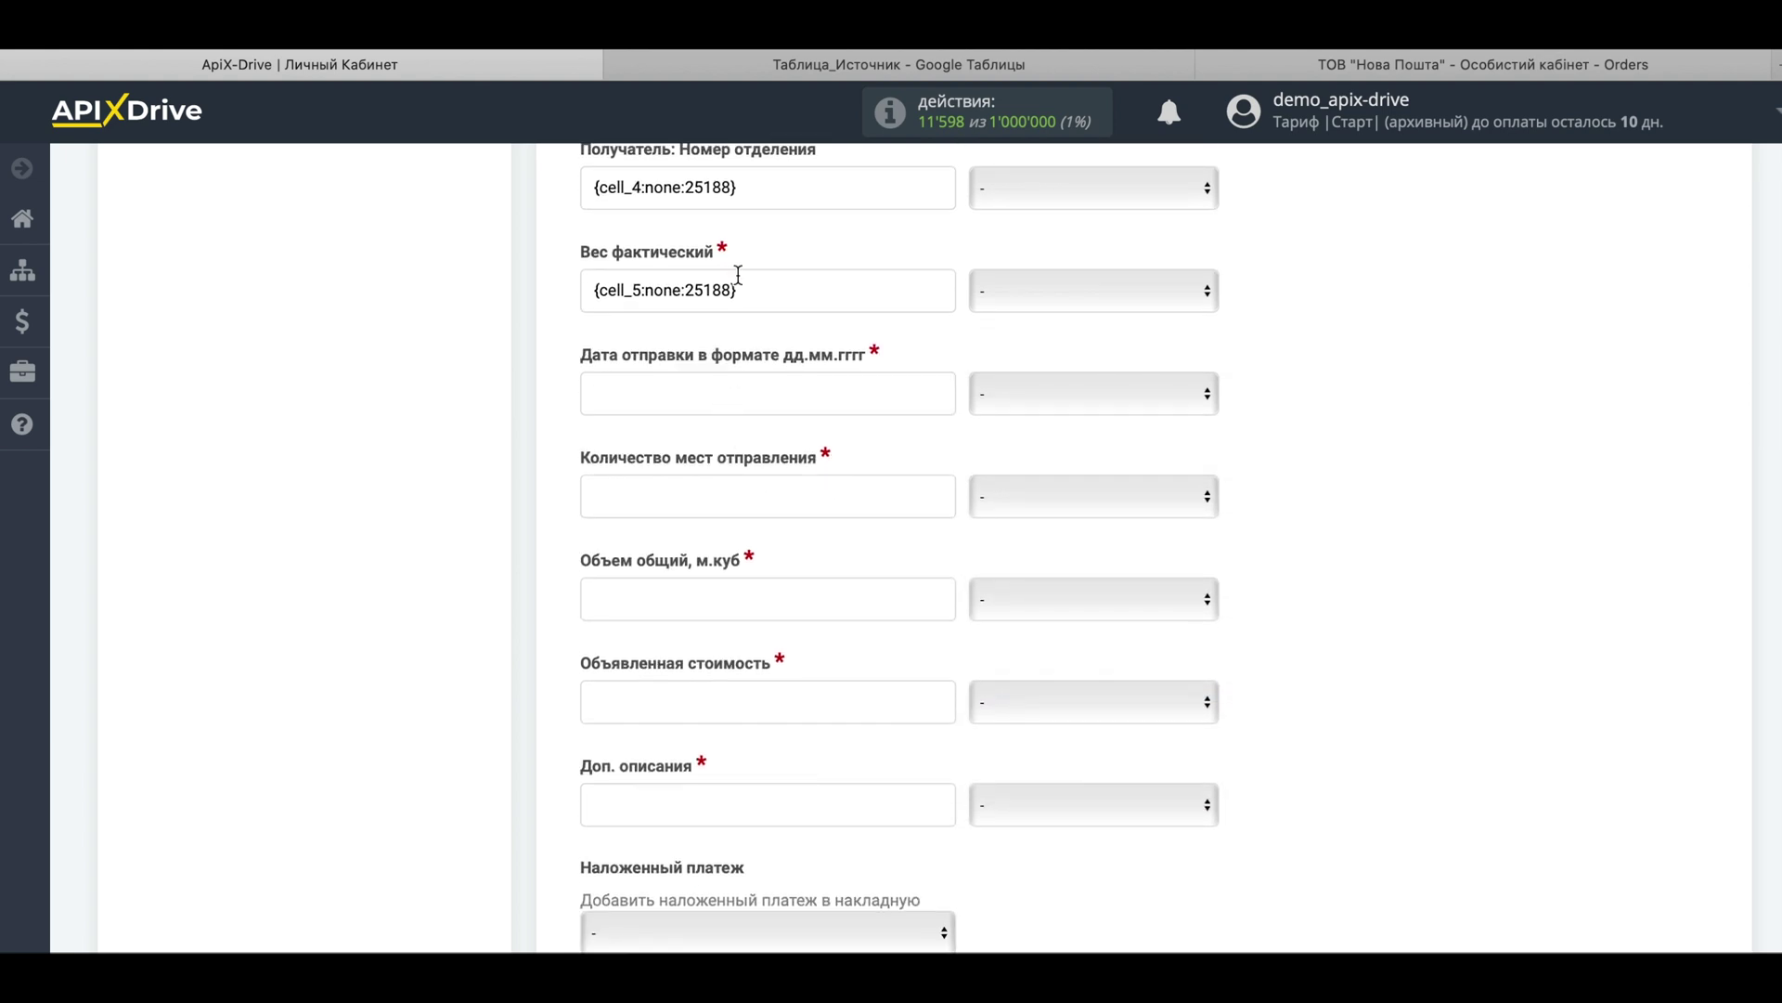
pyautogui.click(899, 64)
pyautogui.click(571, 279)
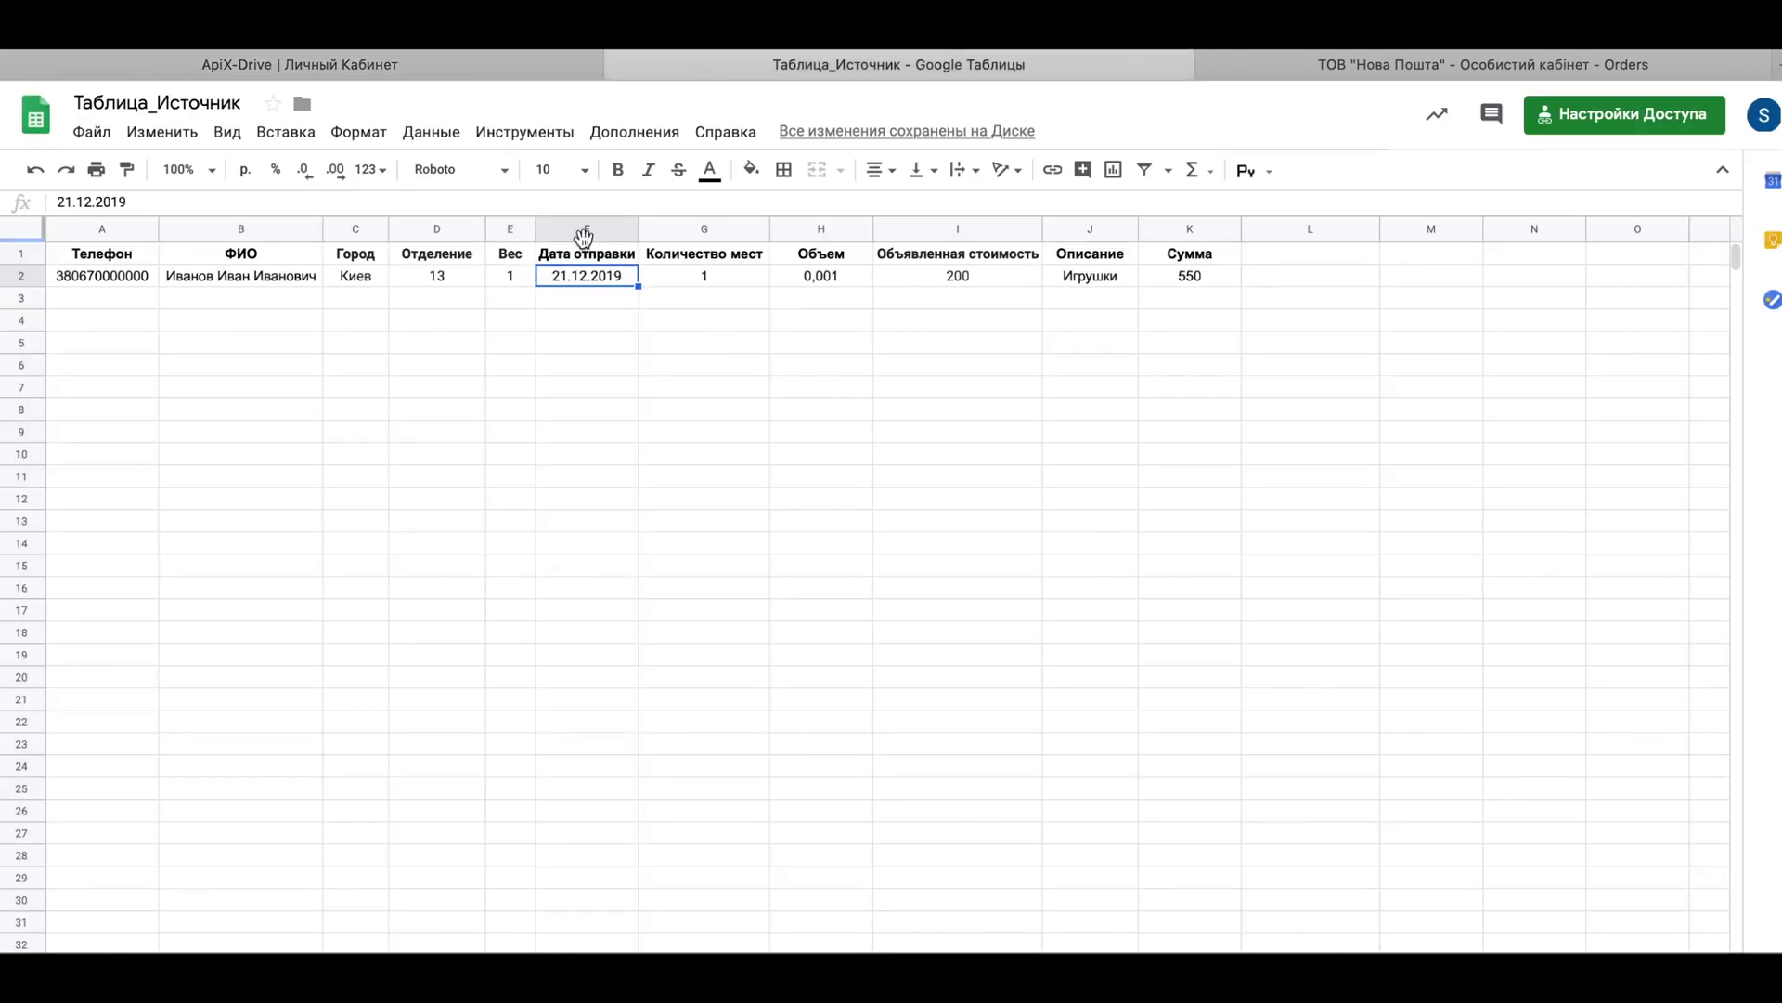
pyautogui.click(548, 65)
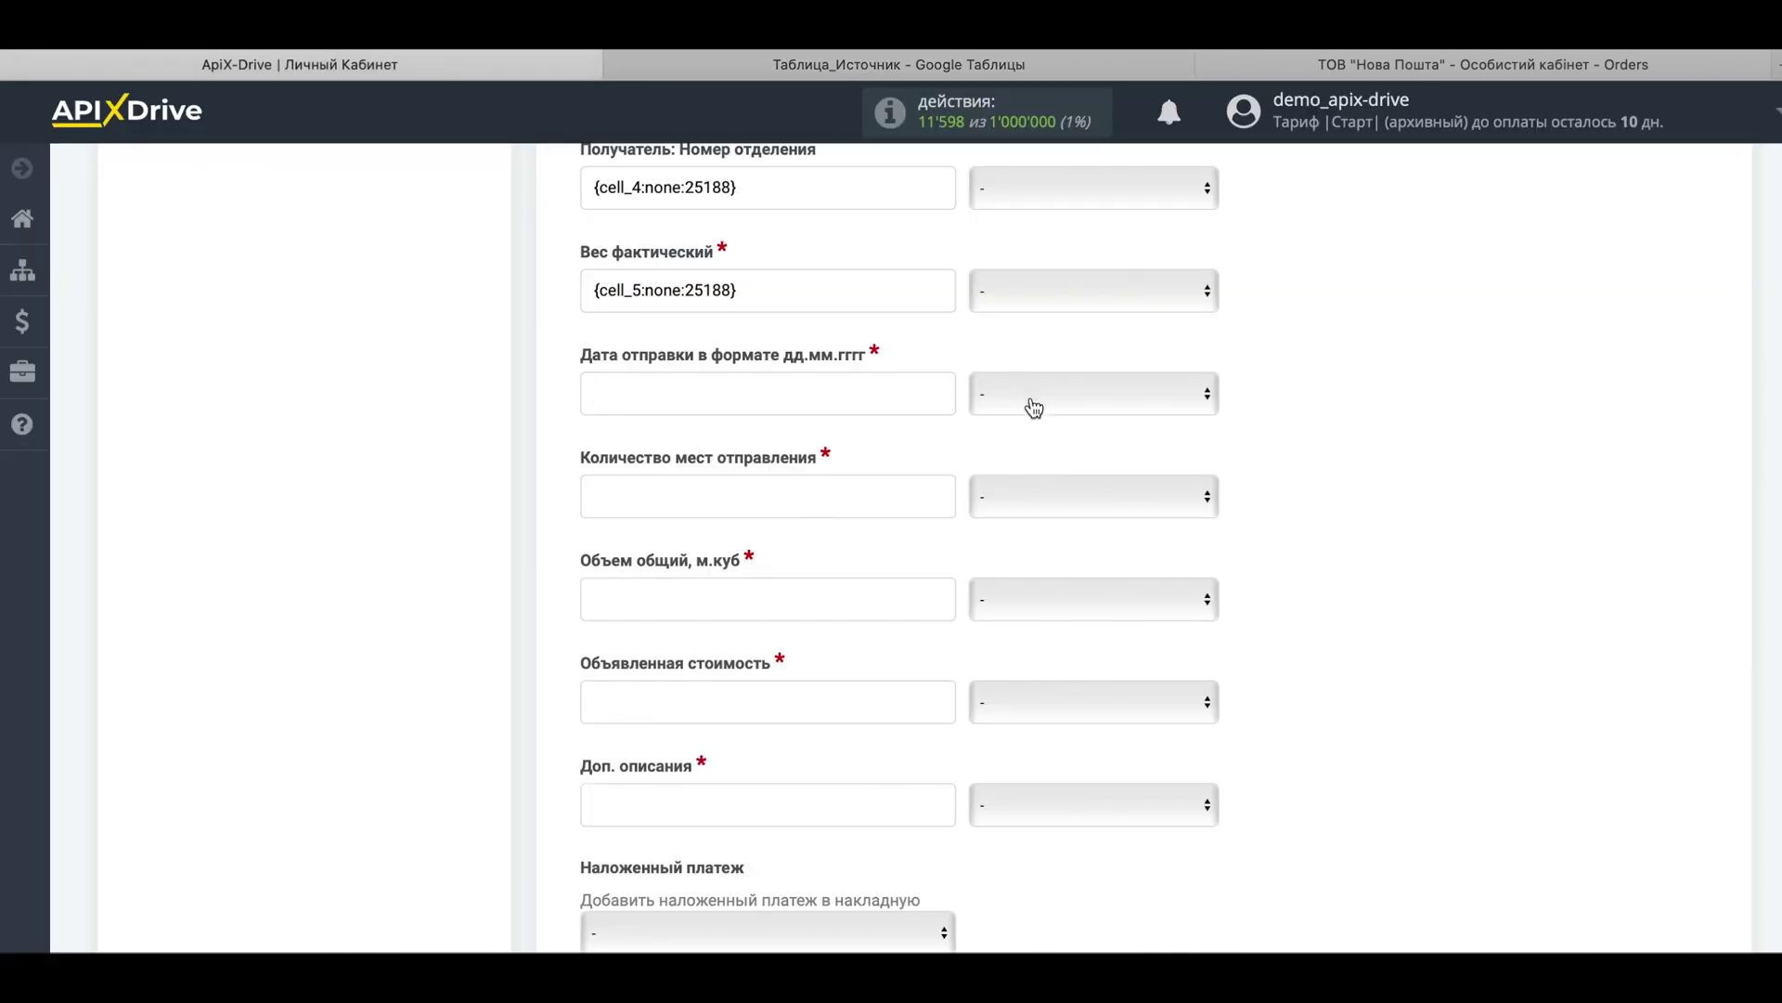
pyautogui.click(1033, 408)
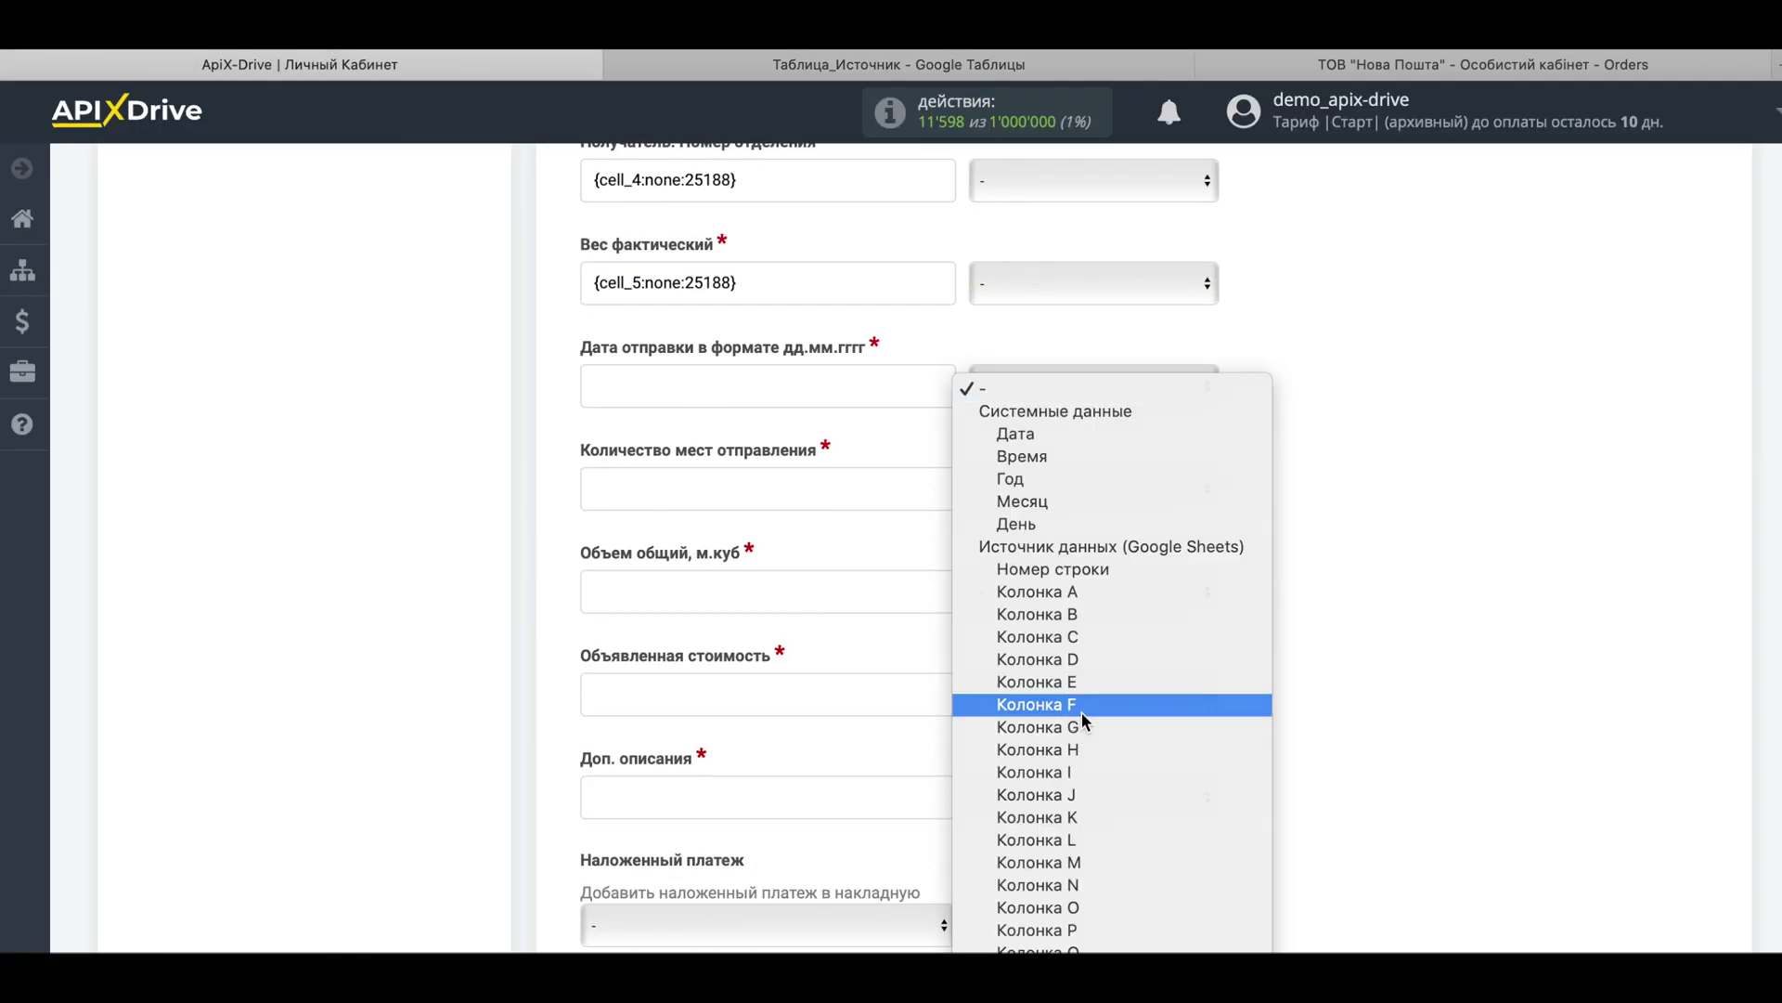
pyautogui.click(1082, 705)
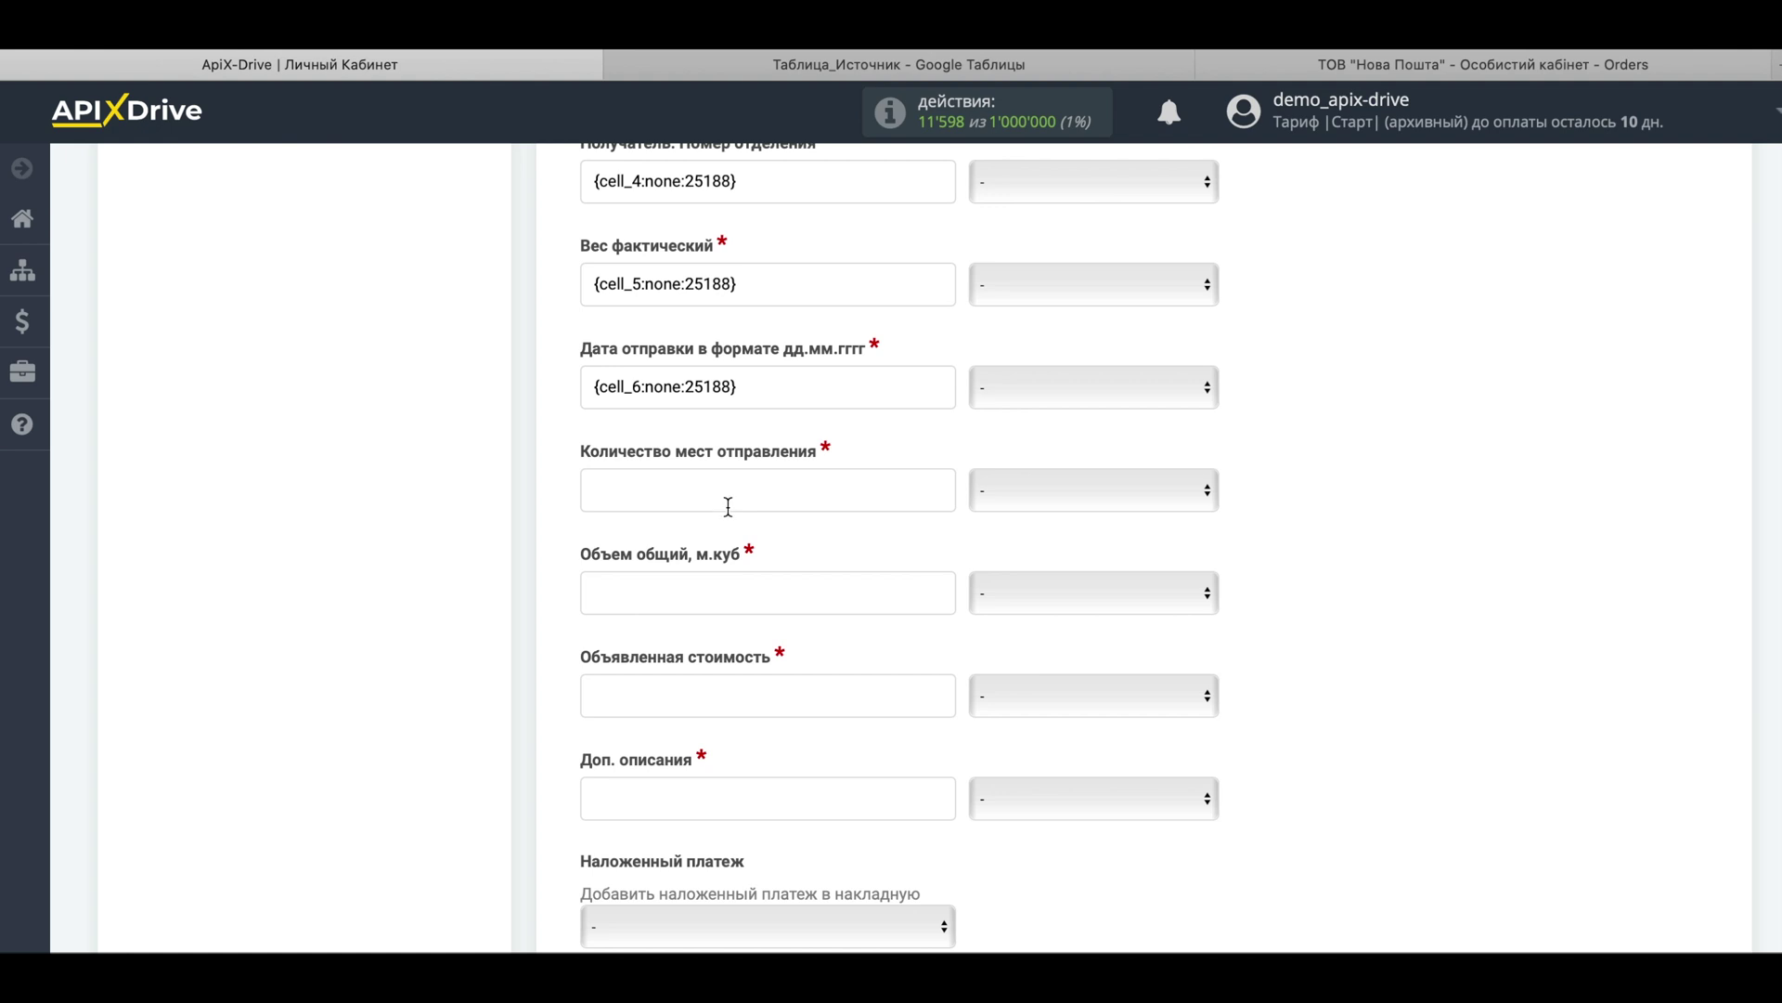
pyautogui.click(761, 62)
pyautogui.moveTo(710, 231)
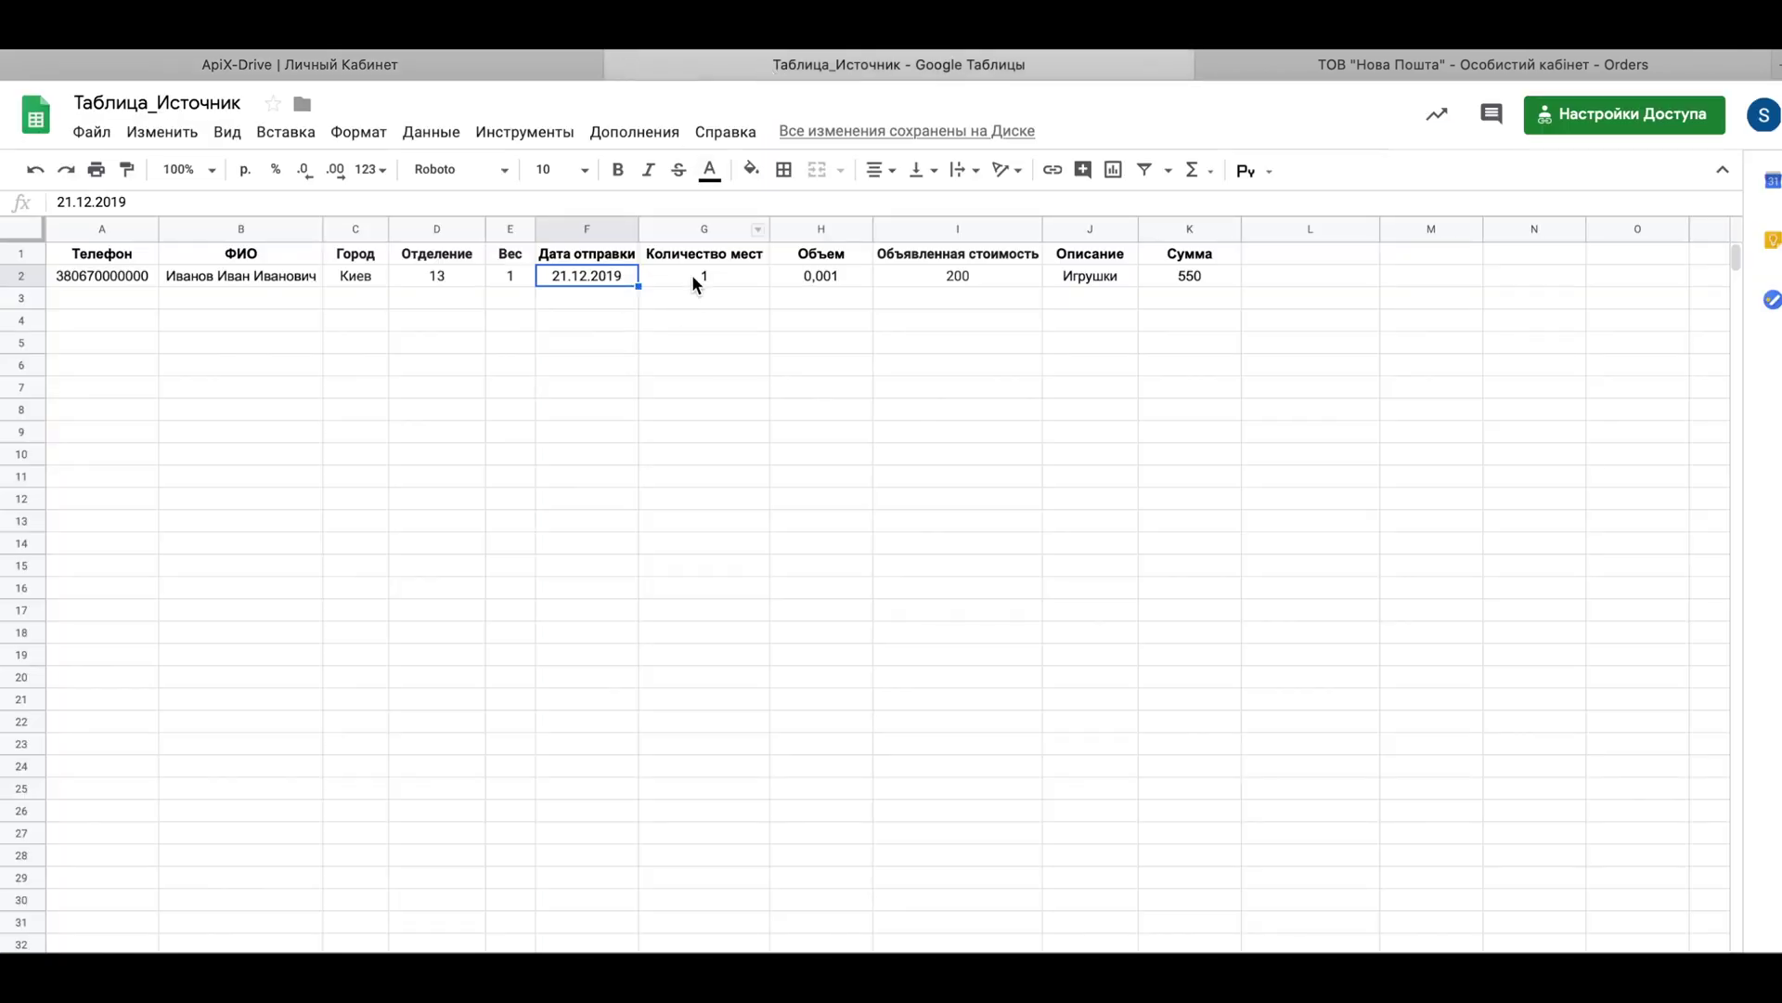
pyautogui.click(692, 274)
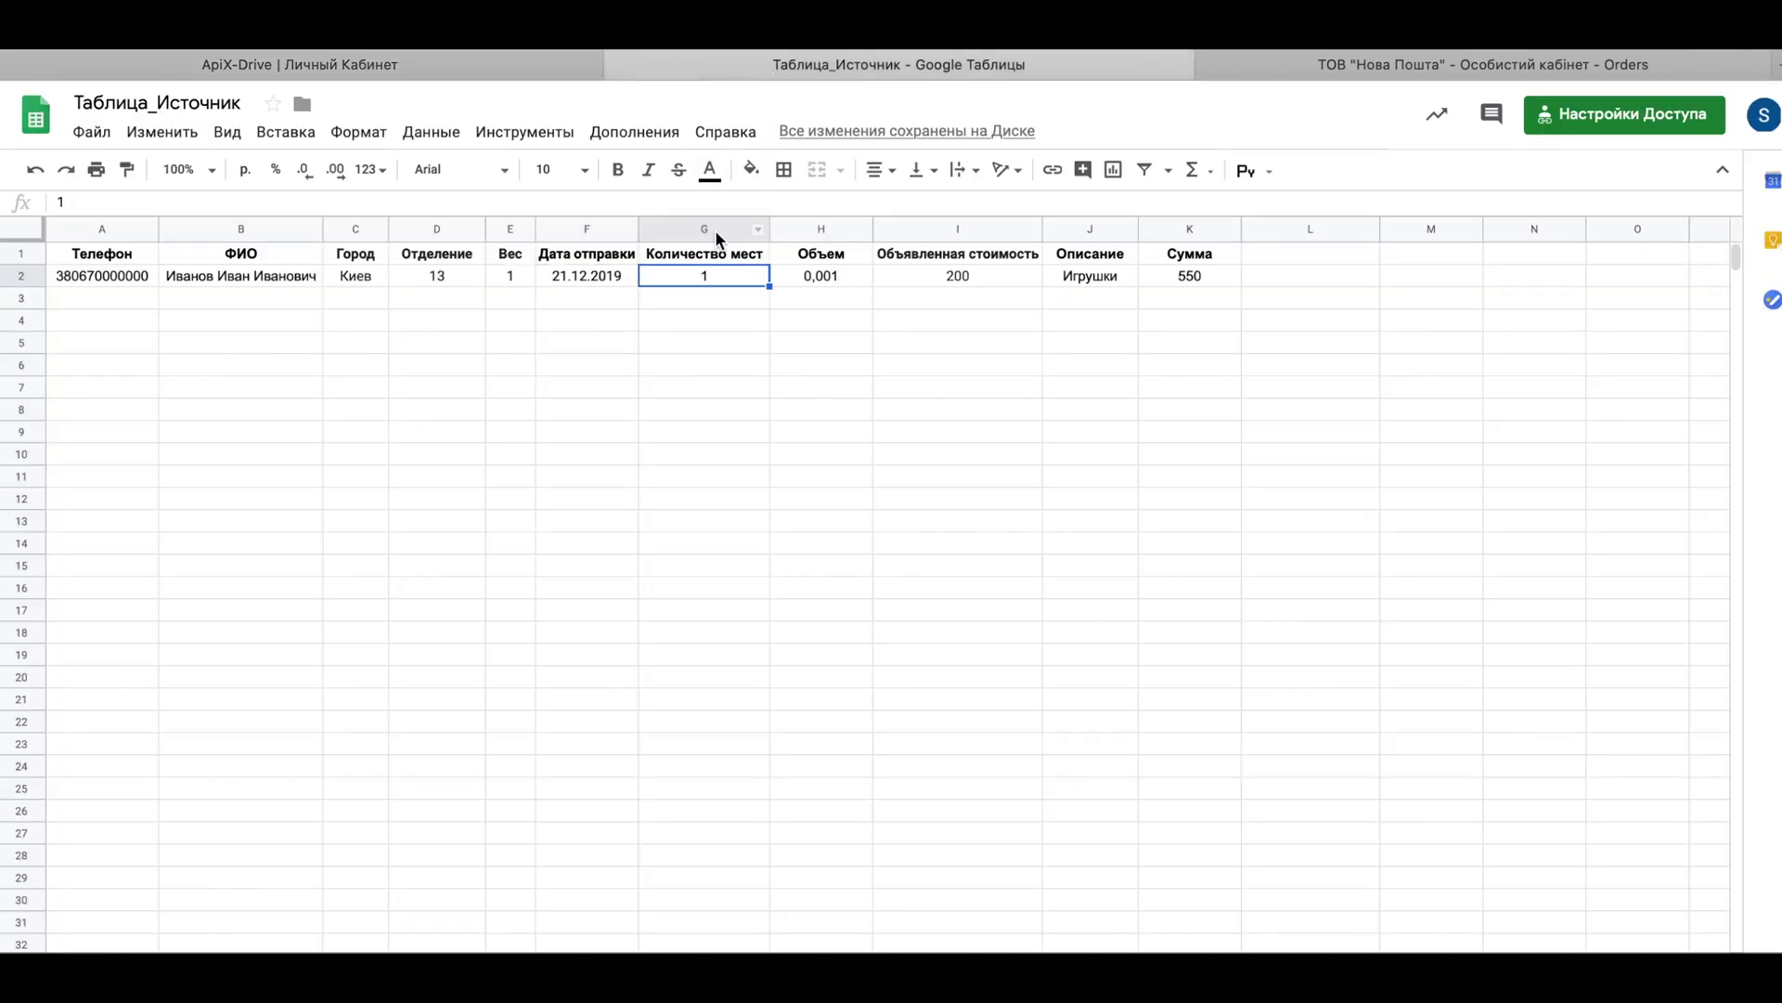
pyautogui.click(466, 64)
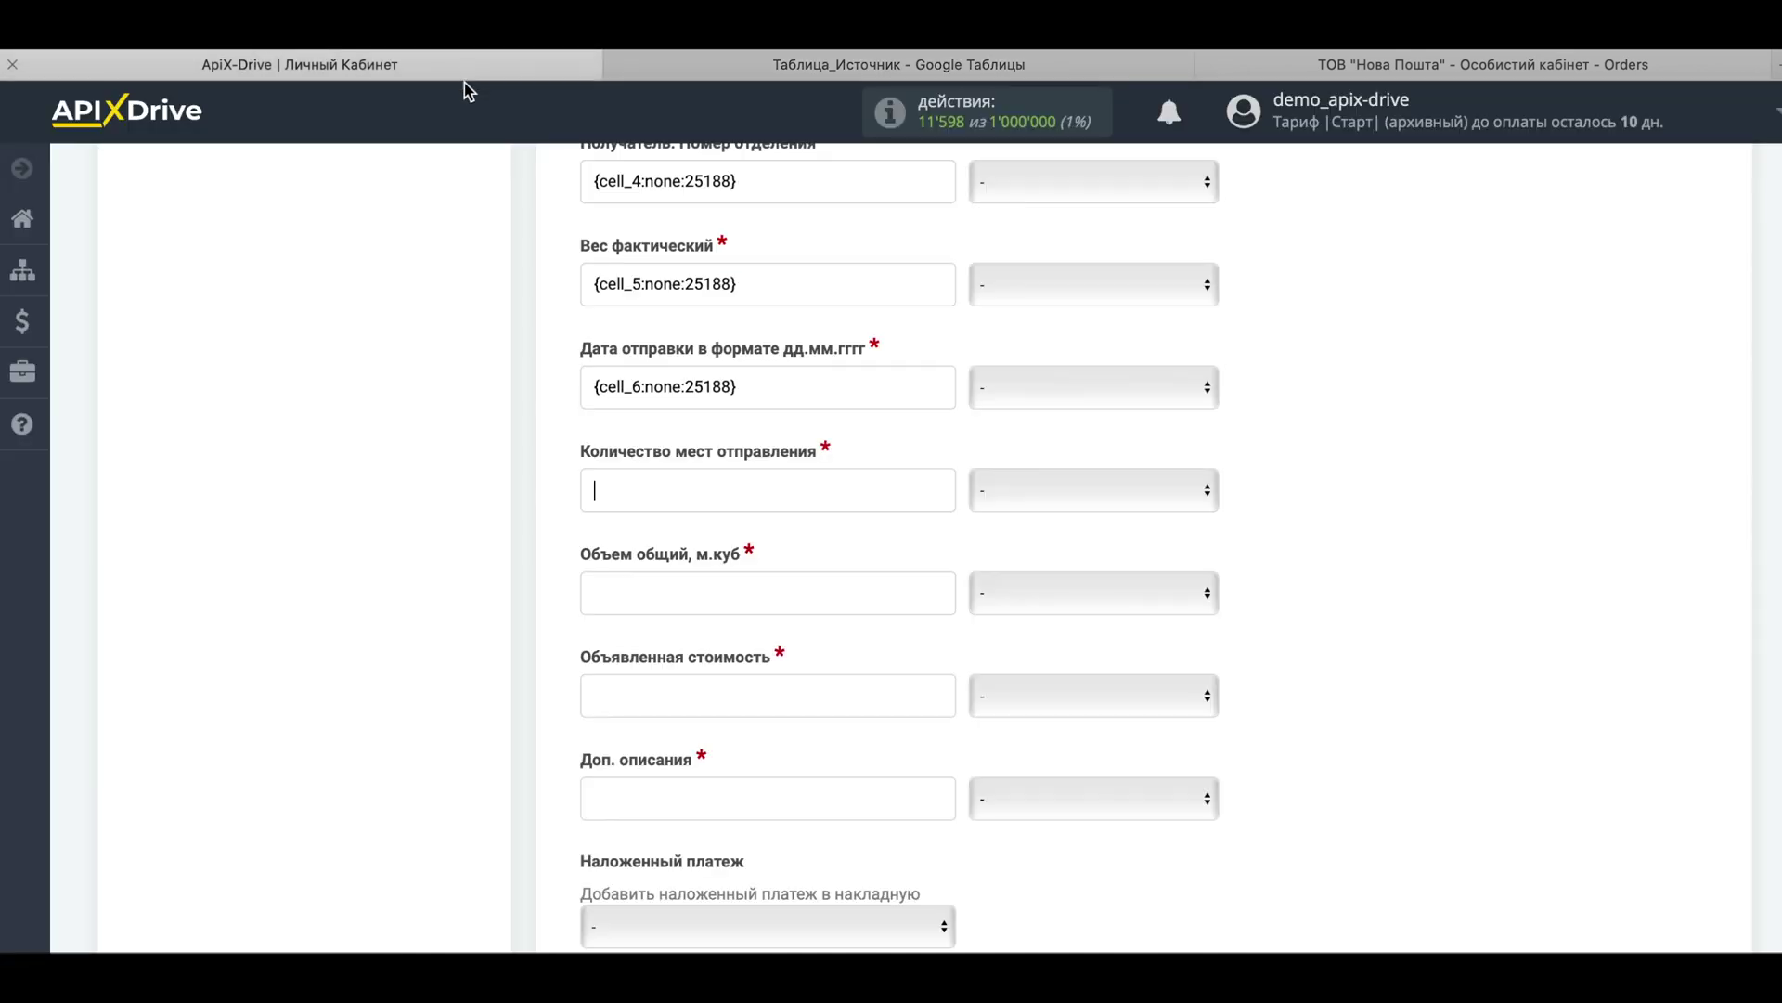
pyautogui.click(1050, 493)
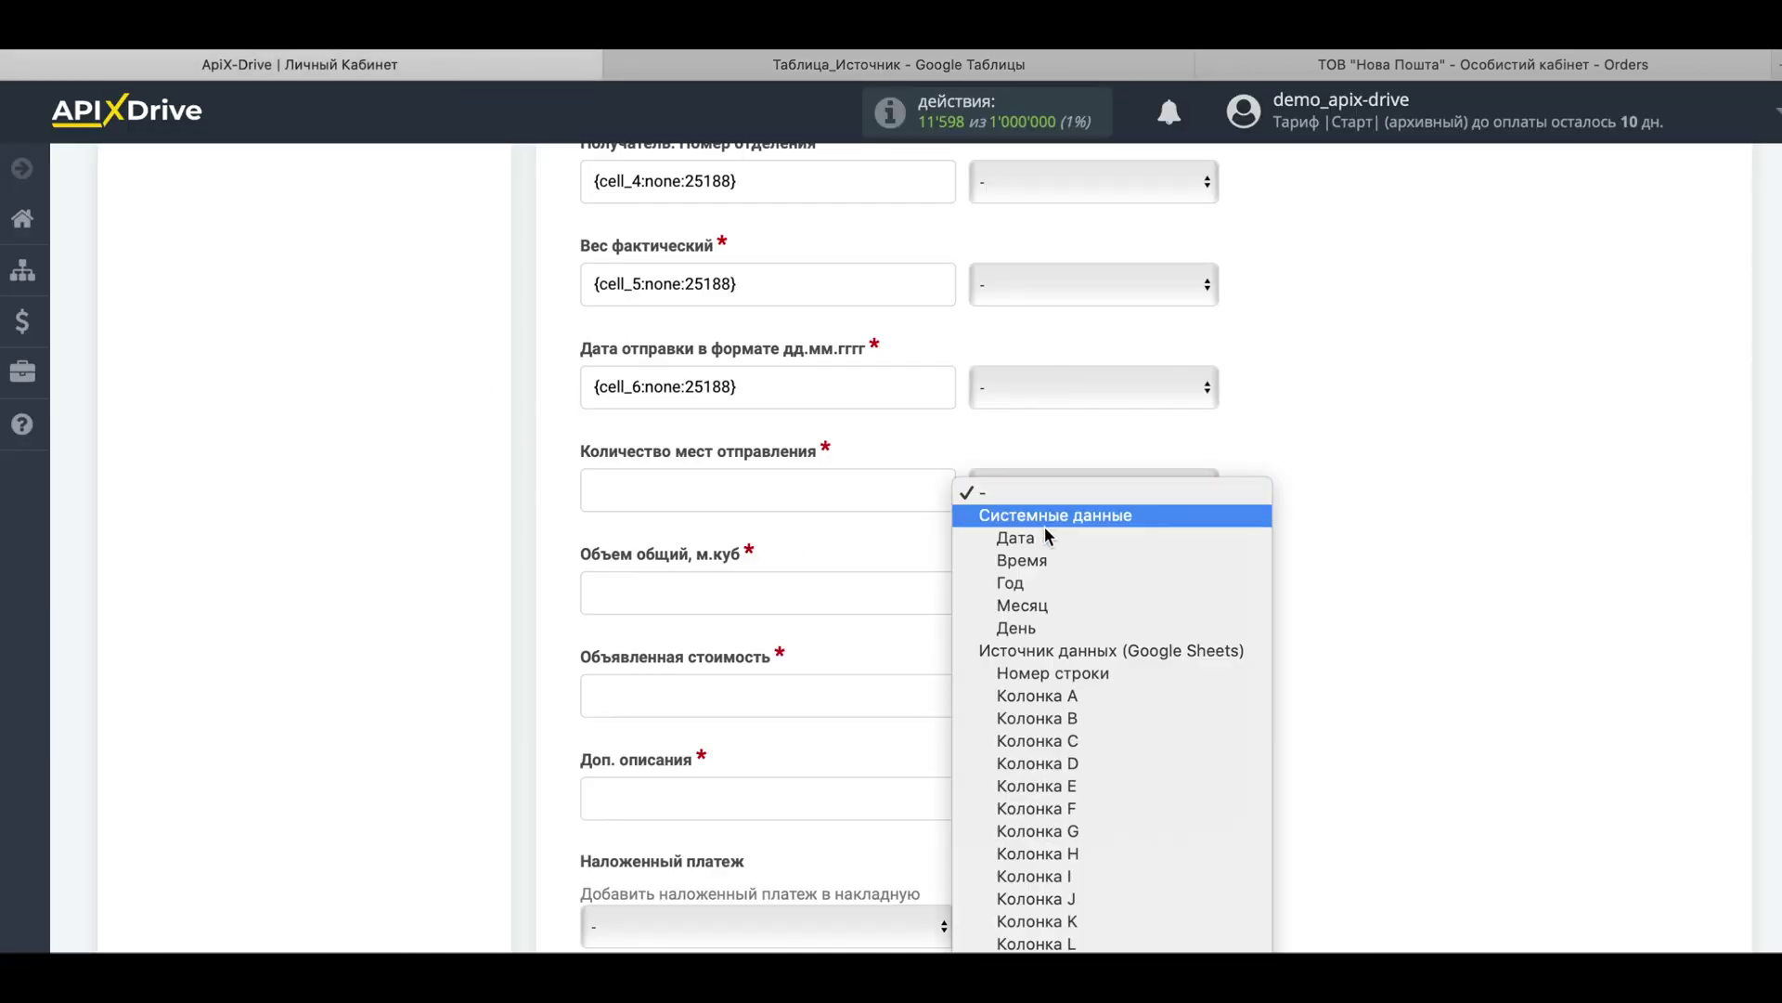
pyautogui.click(1111, 841)
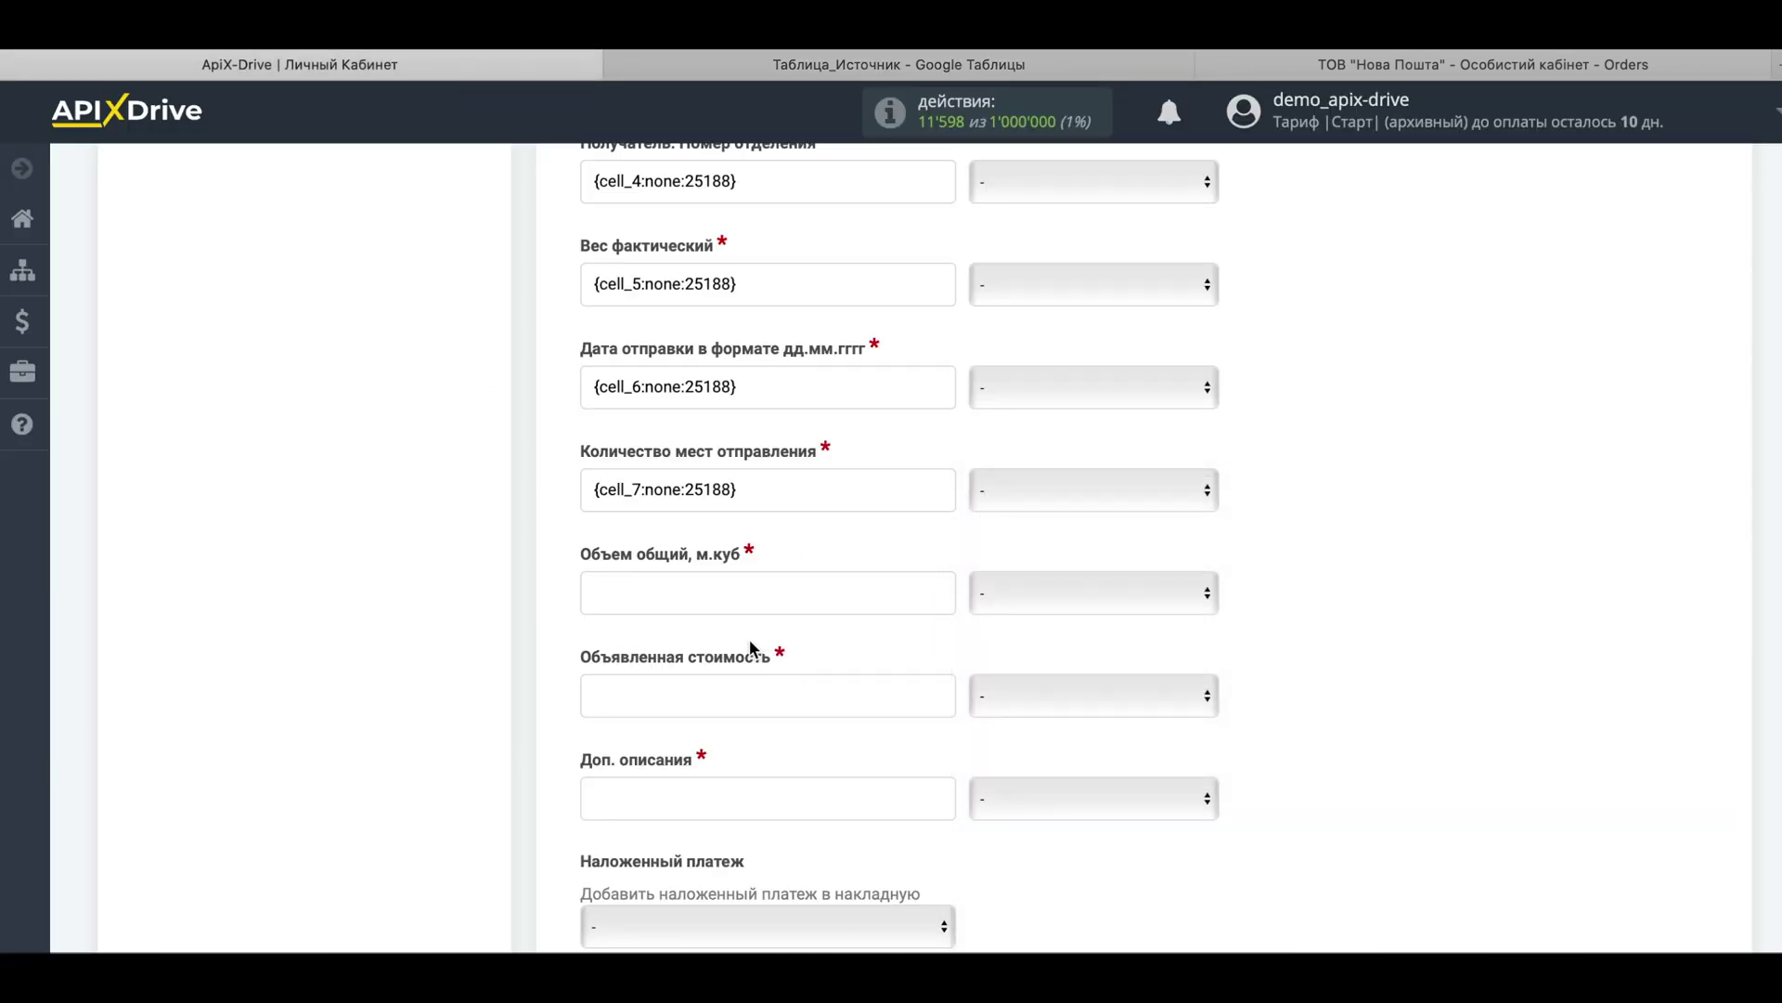
# Map the total volume to Колонка H and the declared value to Колонка I.
pyautogui.click(664, 58)
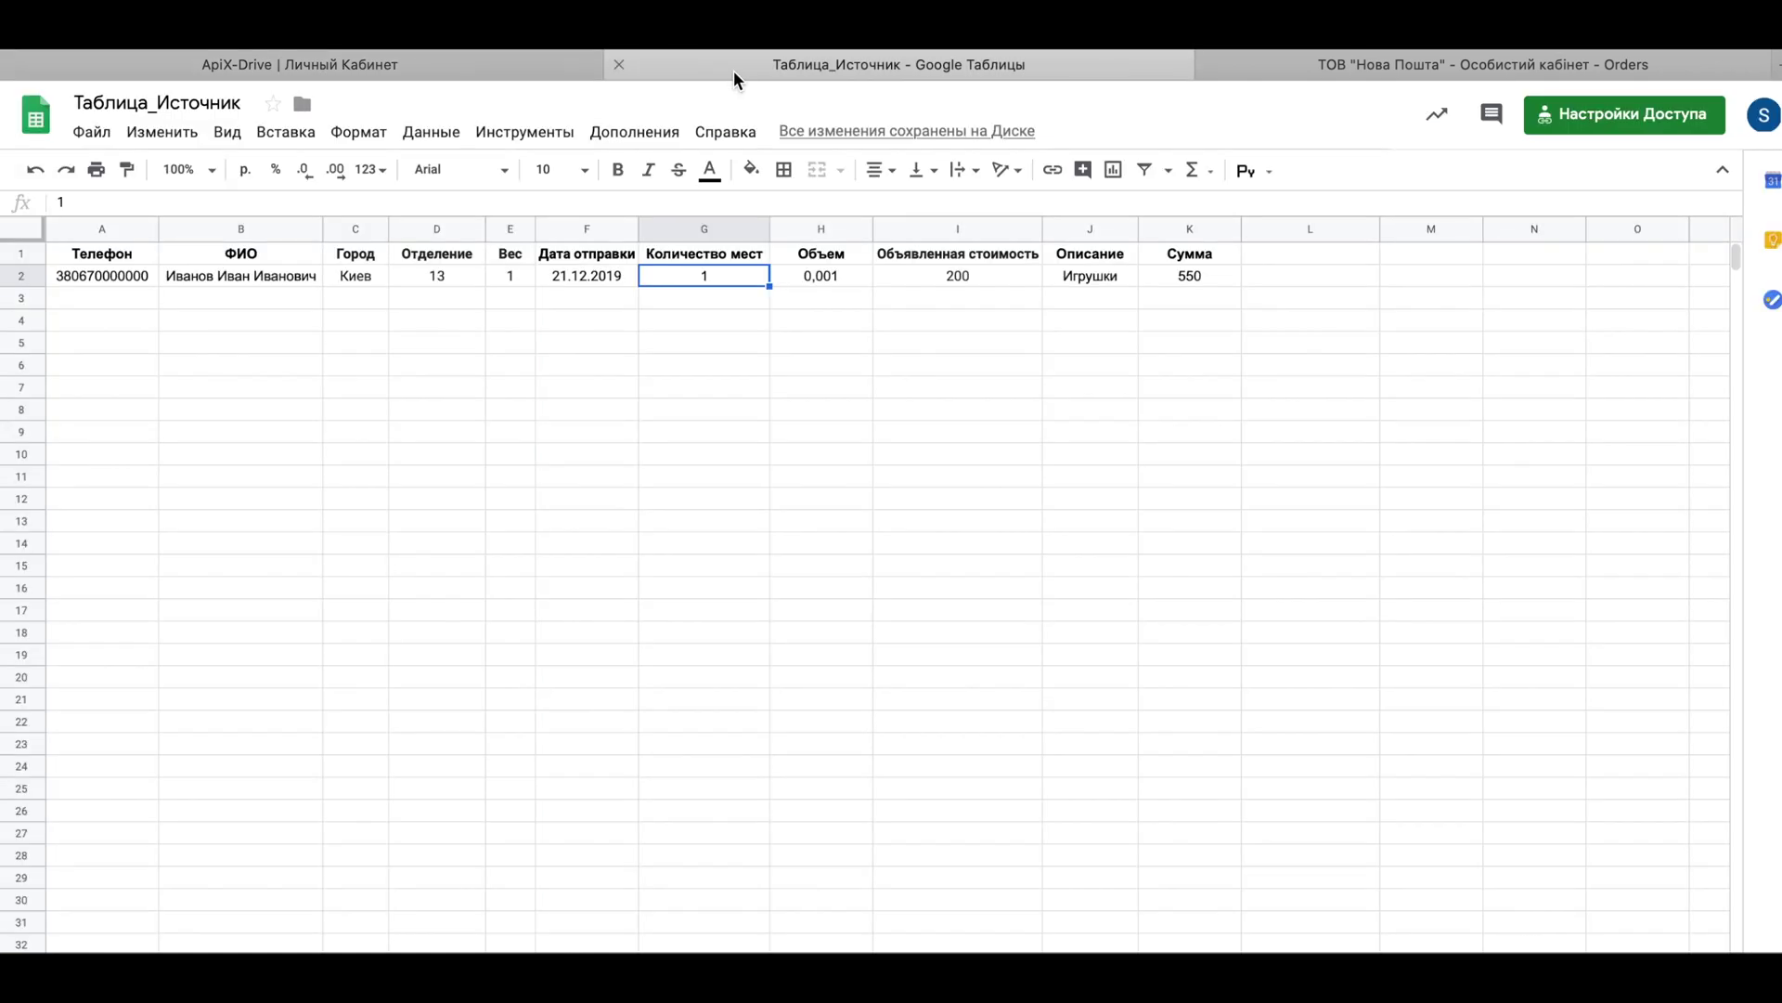
pyautogui.click(810, 276)
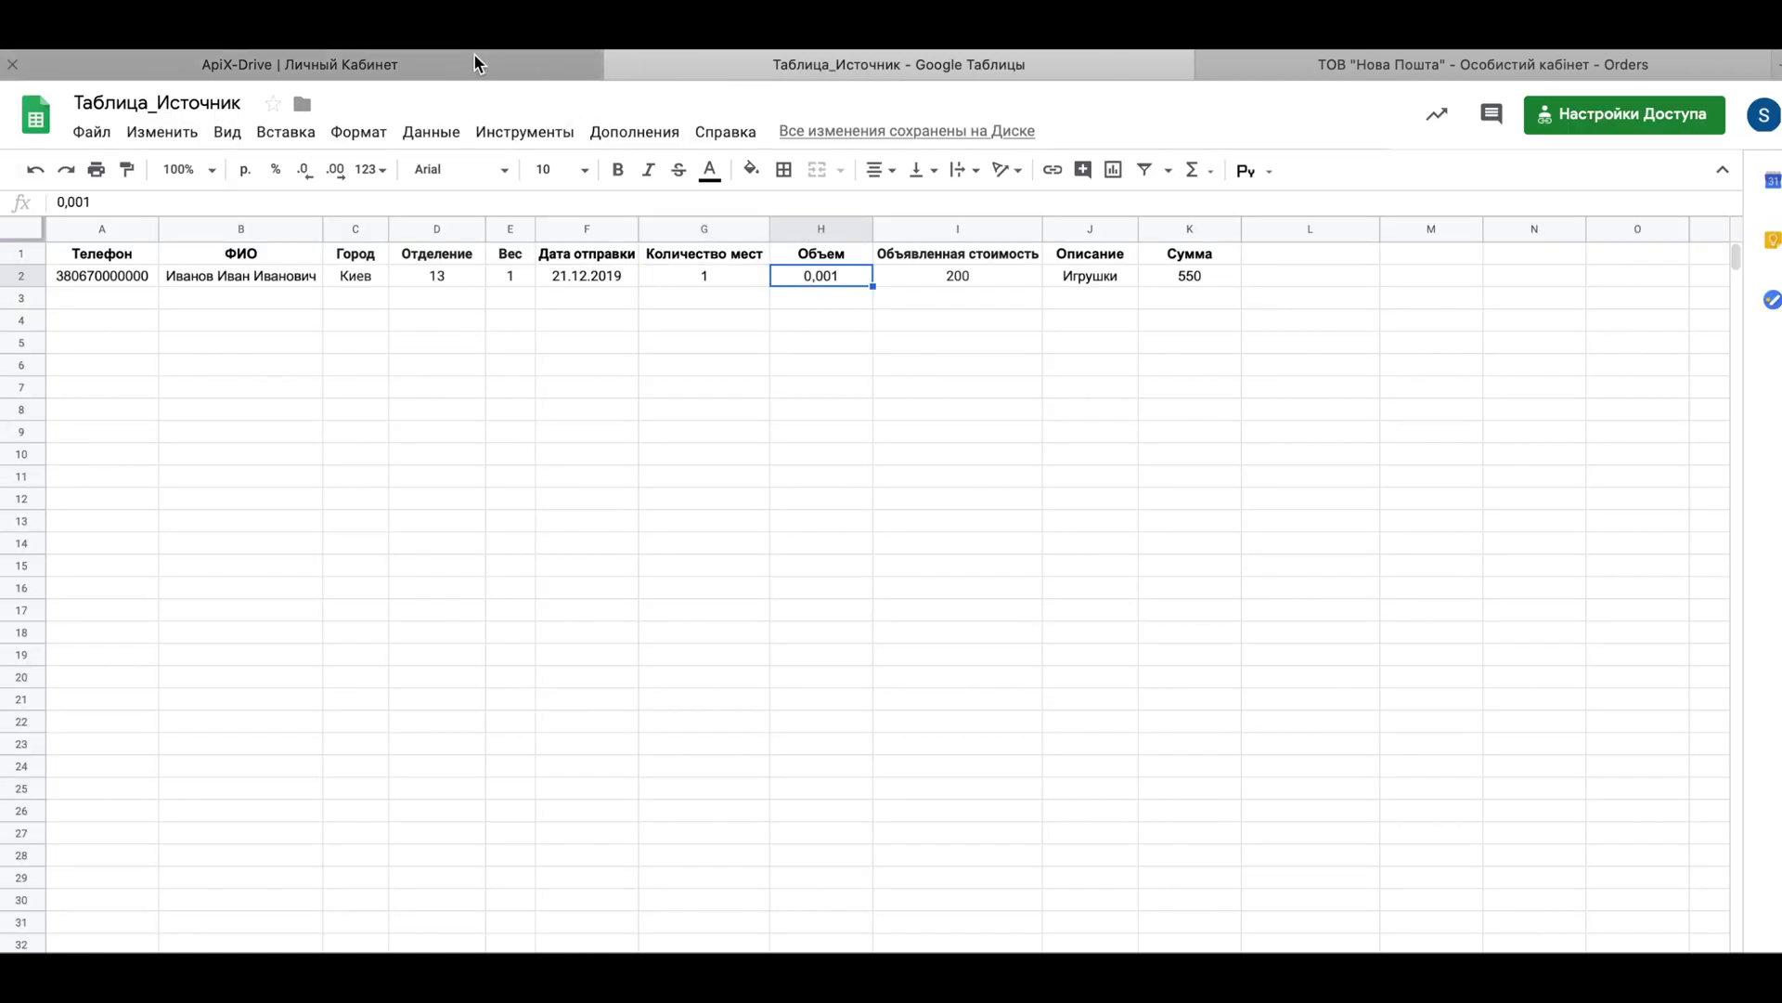
pyautogui.click(471, 60)
pyautogui.click(1076, 603)
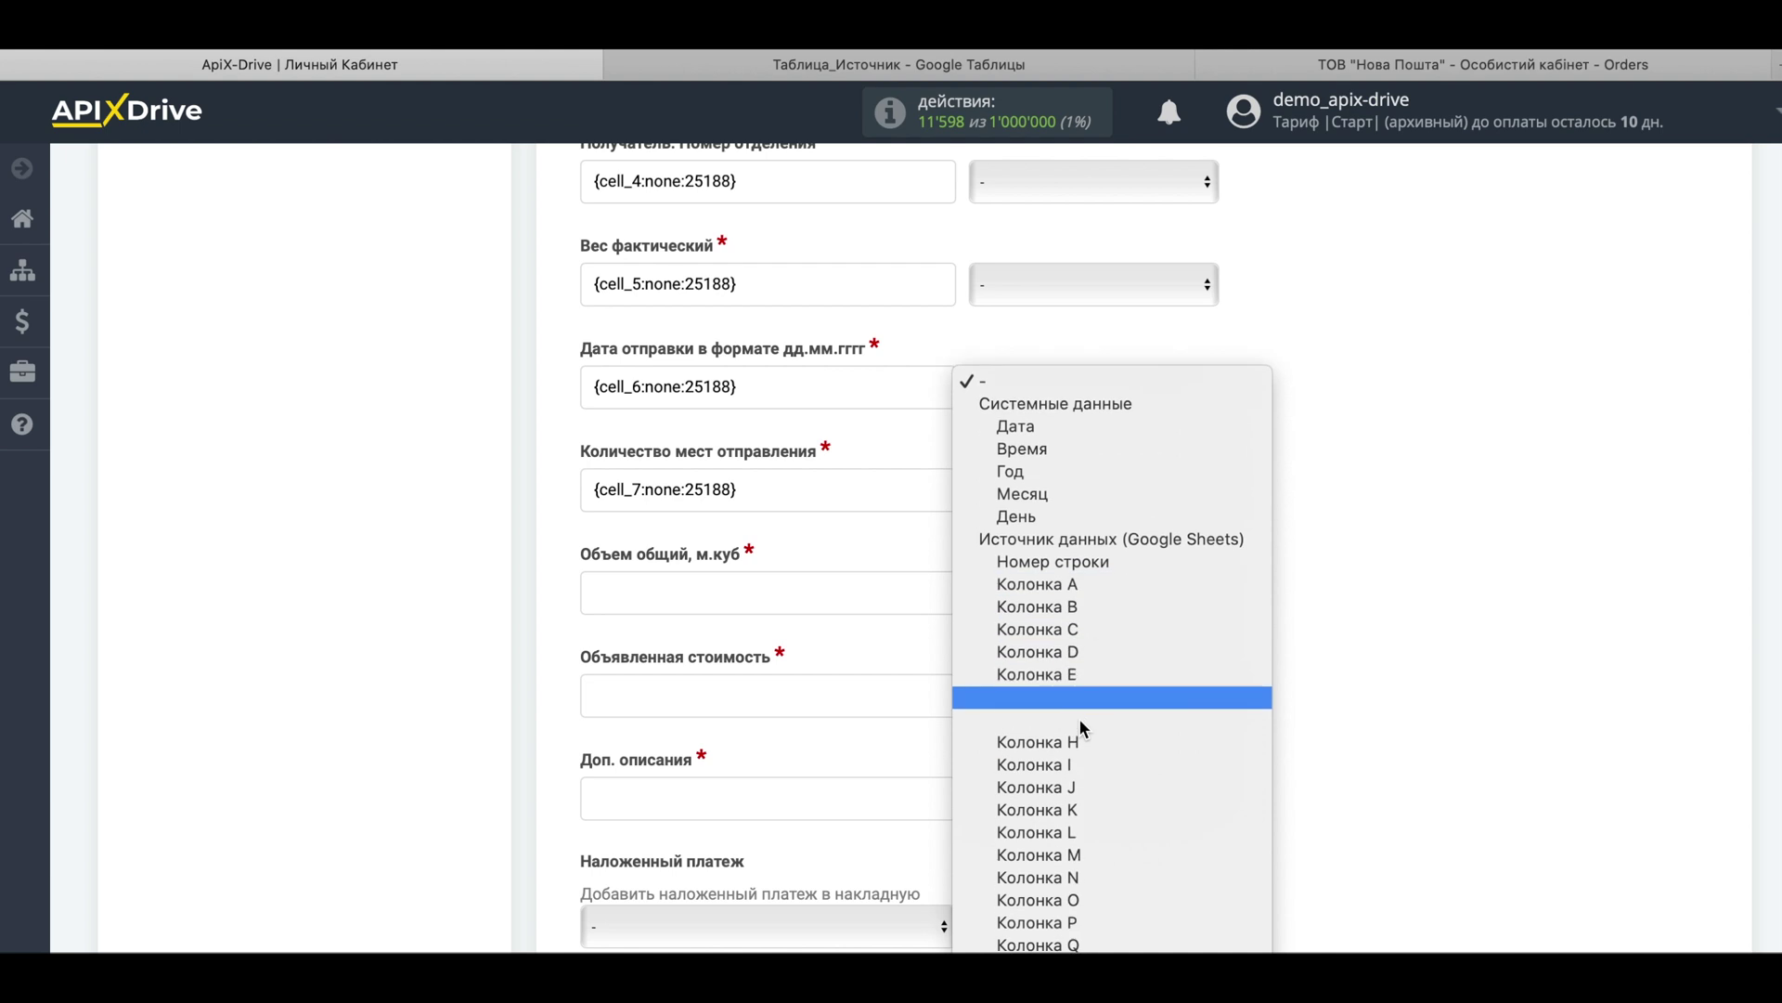
pyautogui.click(1094, 670)
pyautogui.click(808, 697)
pyautogui.click(776, 67)
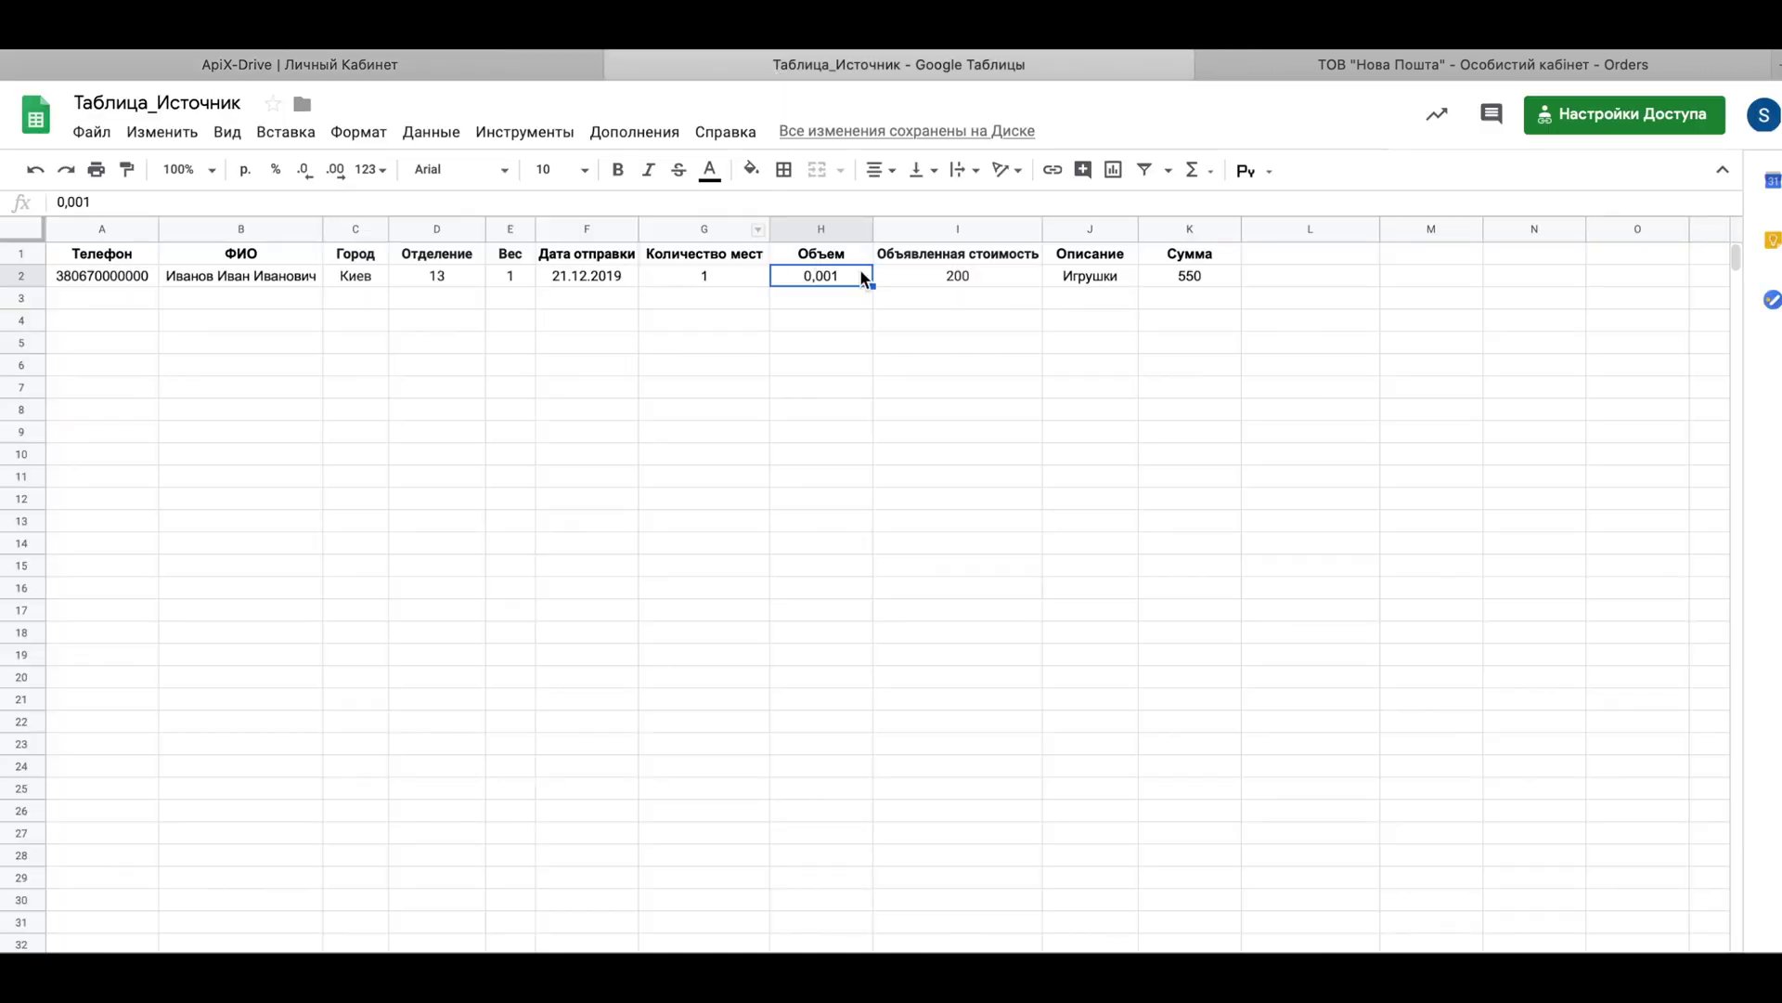
pyautogui.click(927, 277)
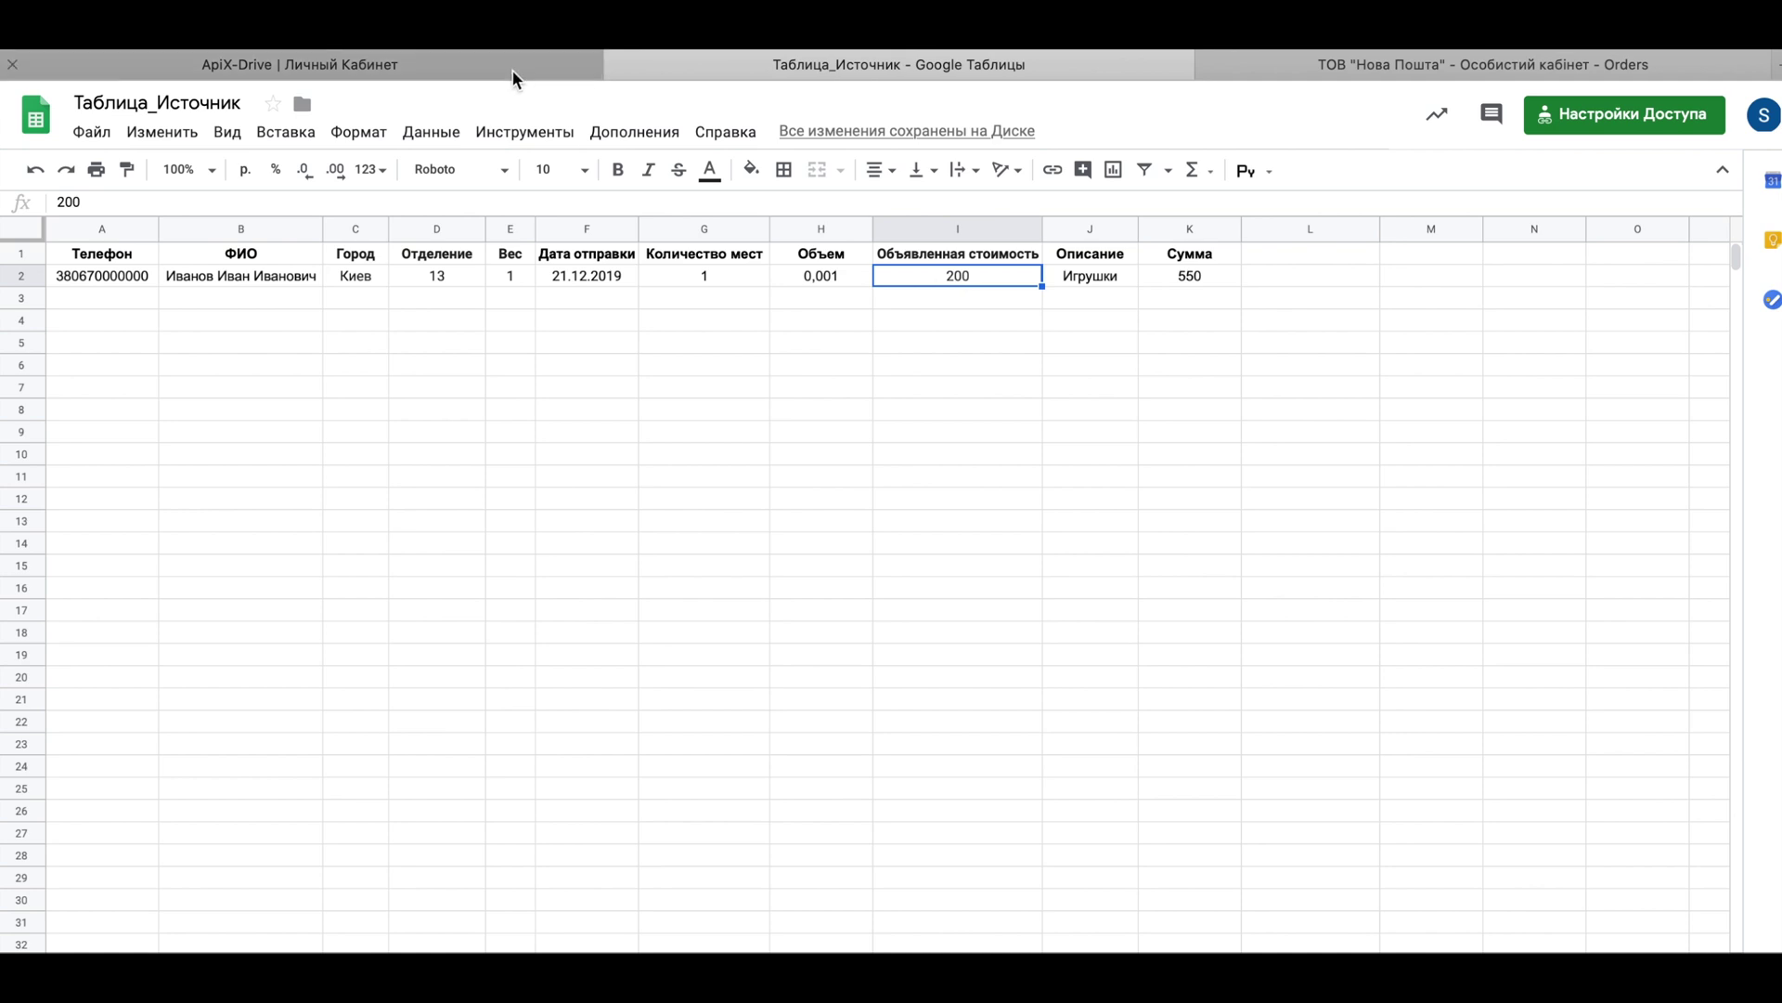
pyautogui.click(510, 69)
pyautogui.scroll(-2, 1000, 710)
pyautogui.click(1028, 603)
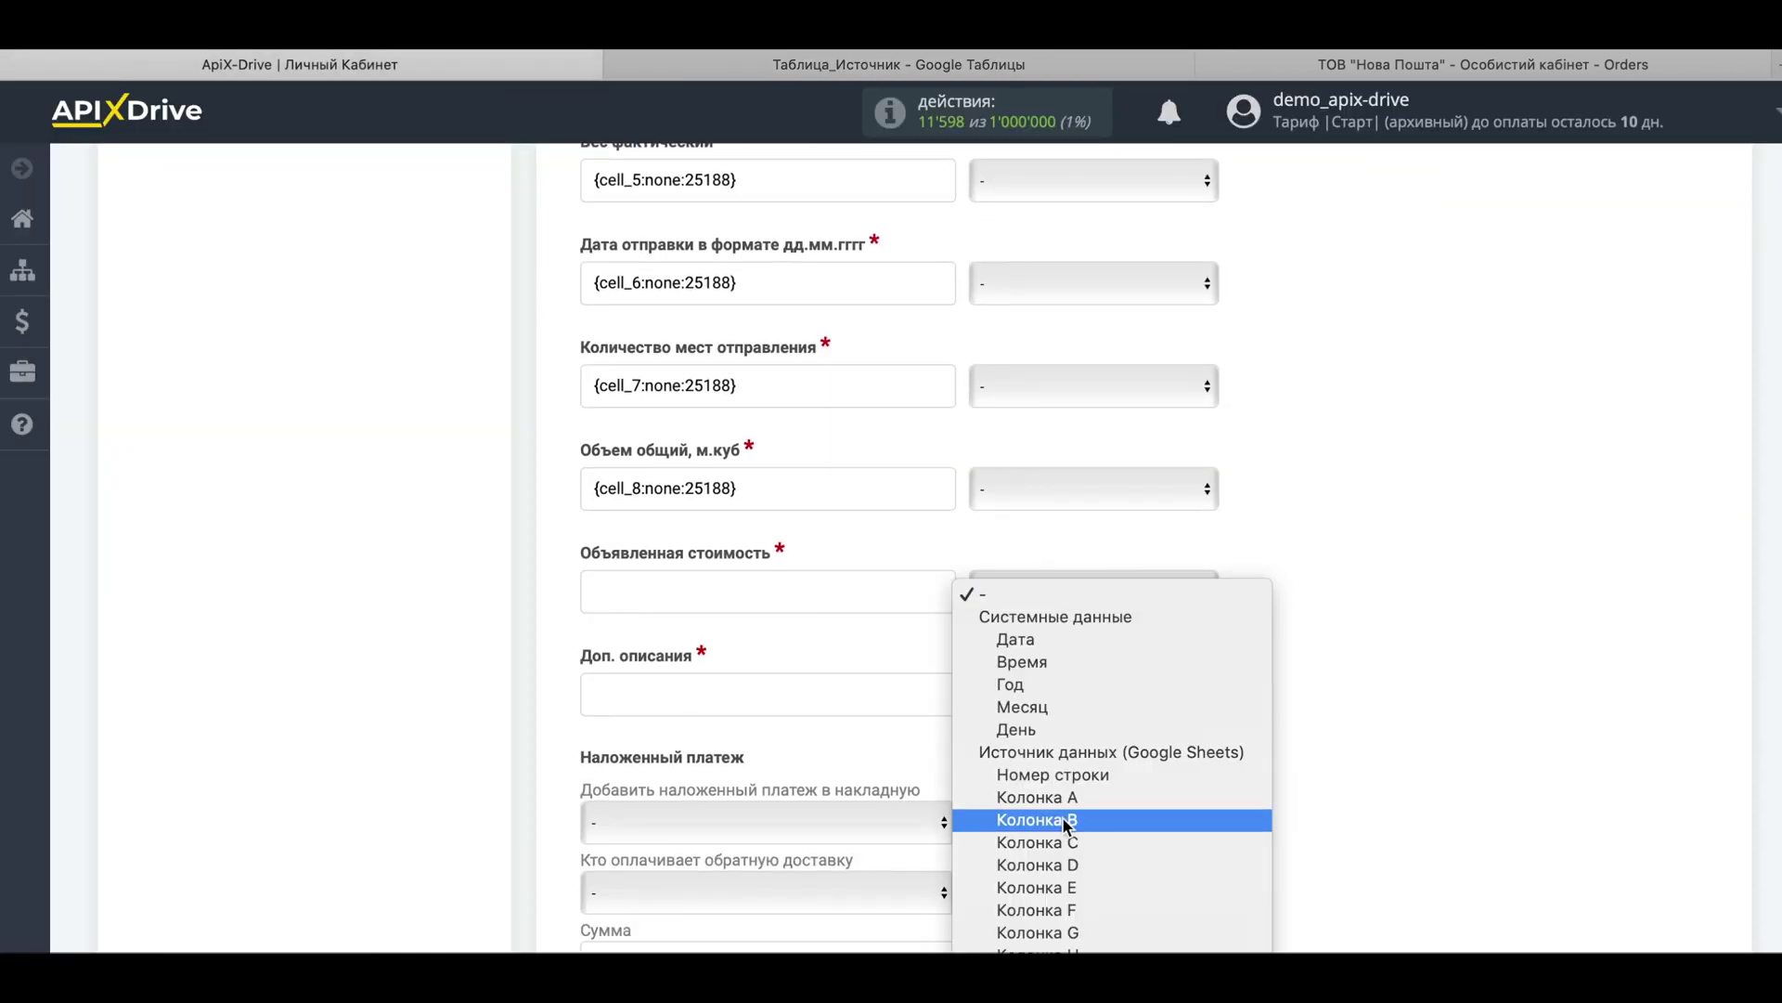
pyautogui.scroll(-3, 1077, 817)
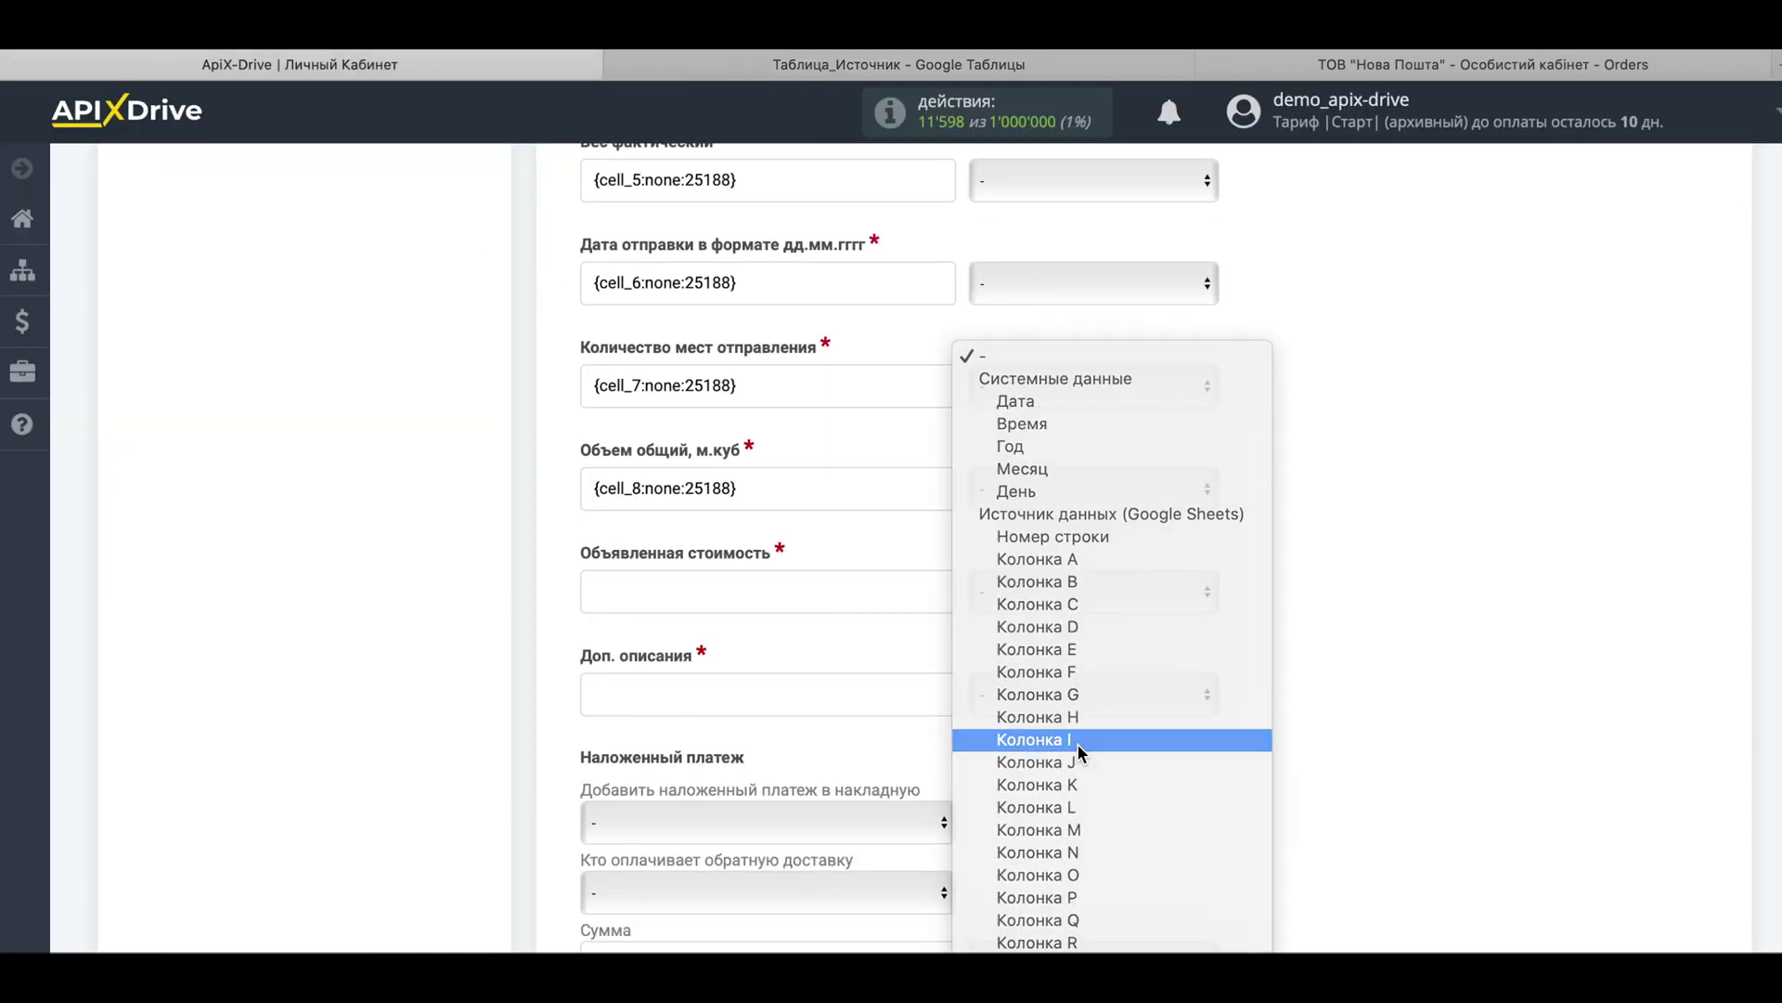
pyautogui.click(1077, 742)
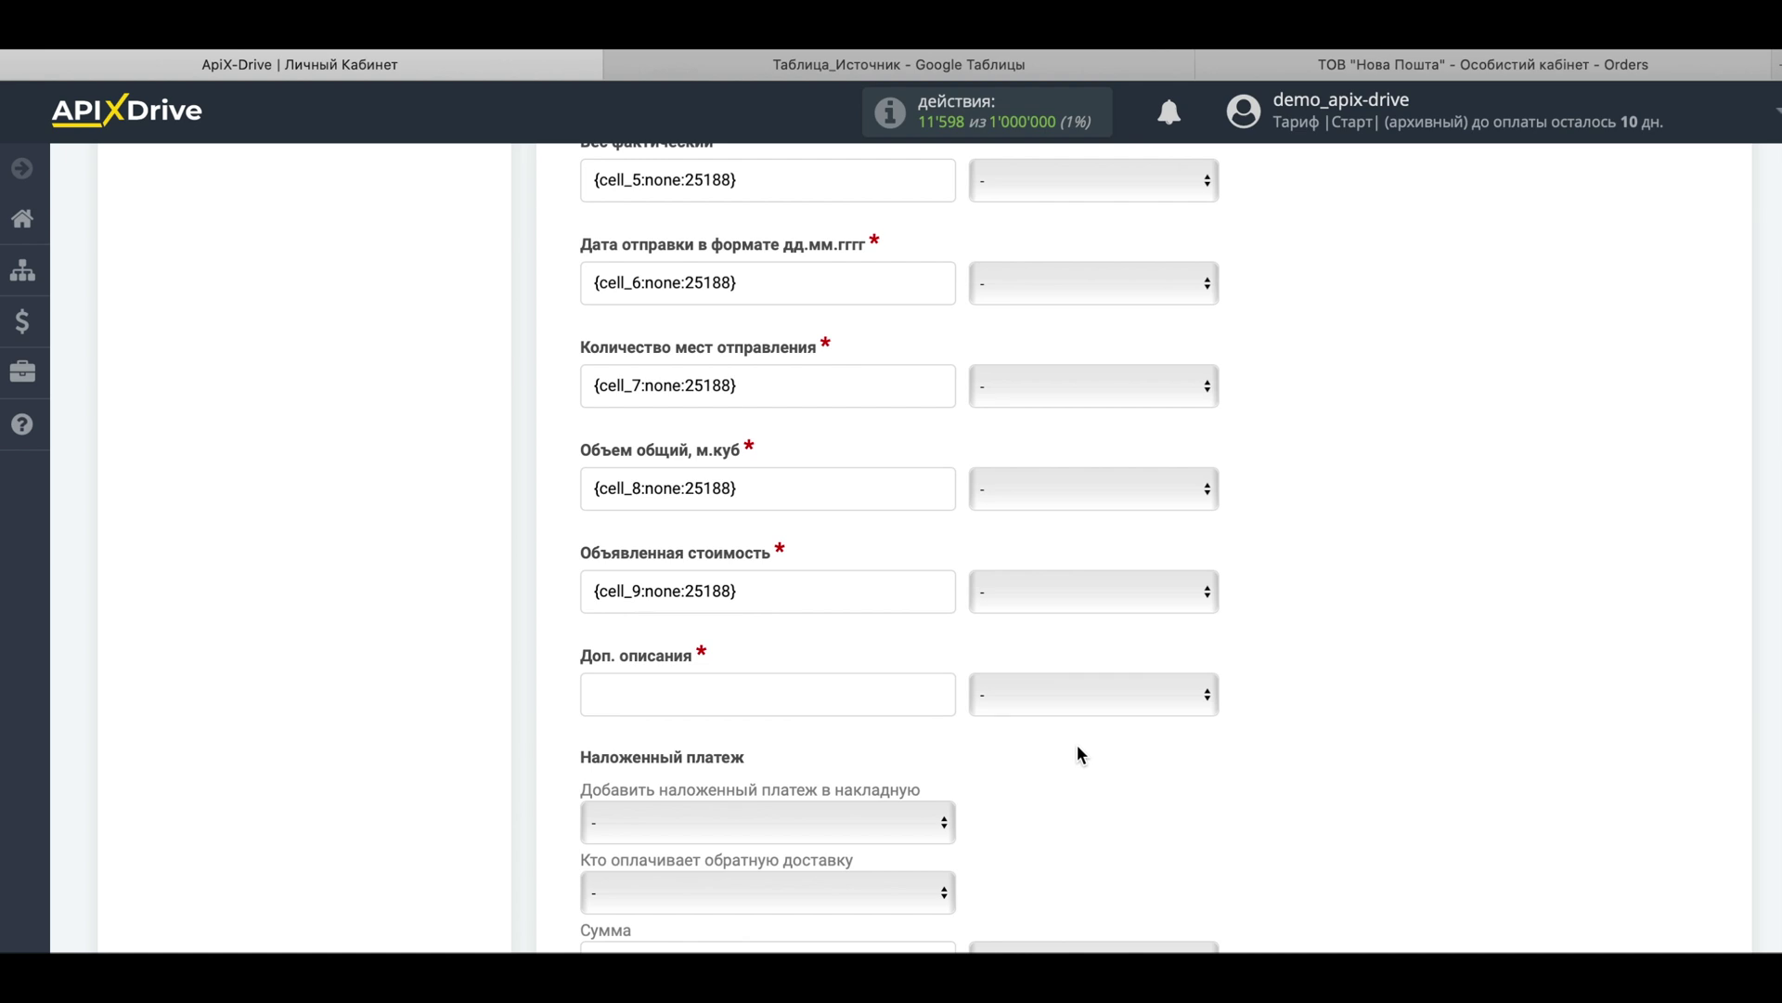
# Check the description value in column J and list columns for the additional description field.
pyautogui.click(936, 64)
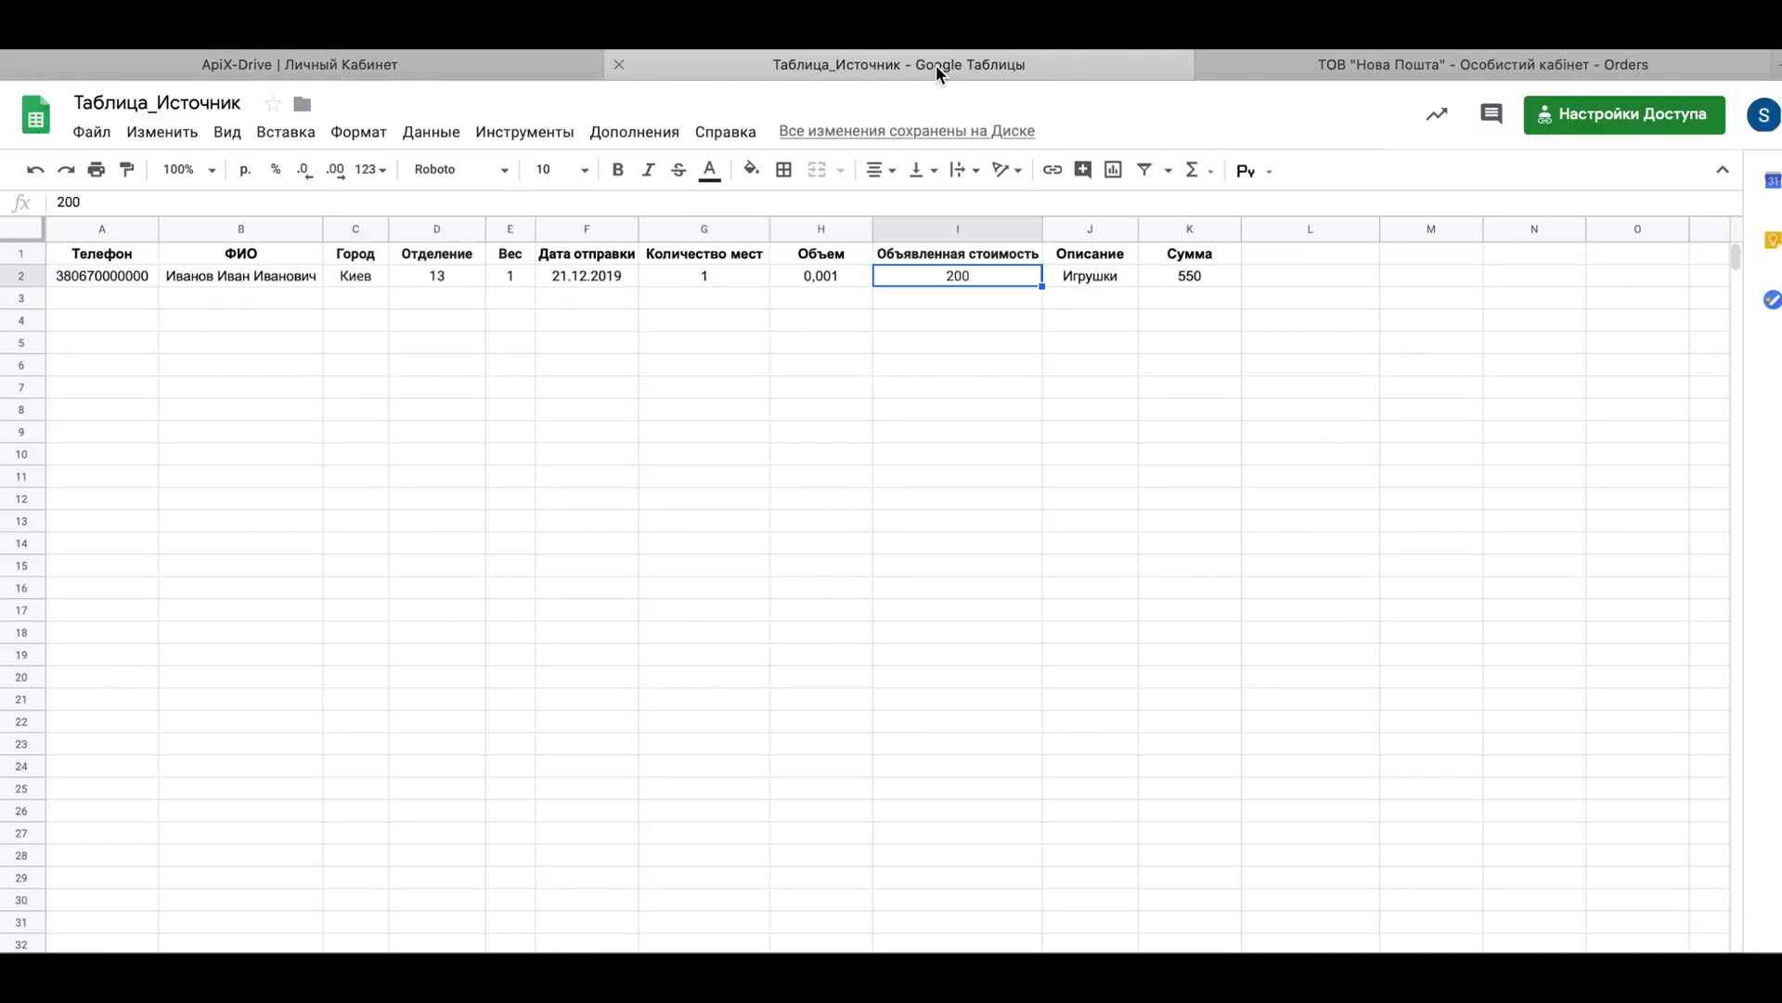
pyautogui.click(1100, 276)
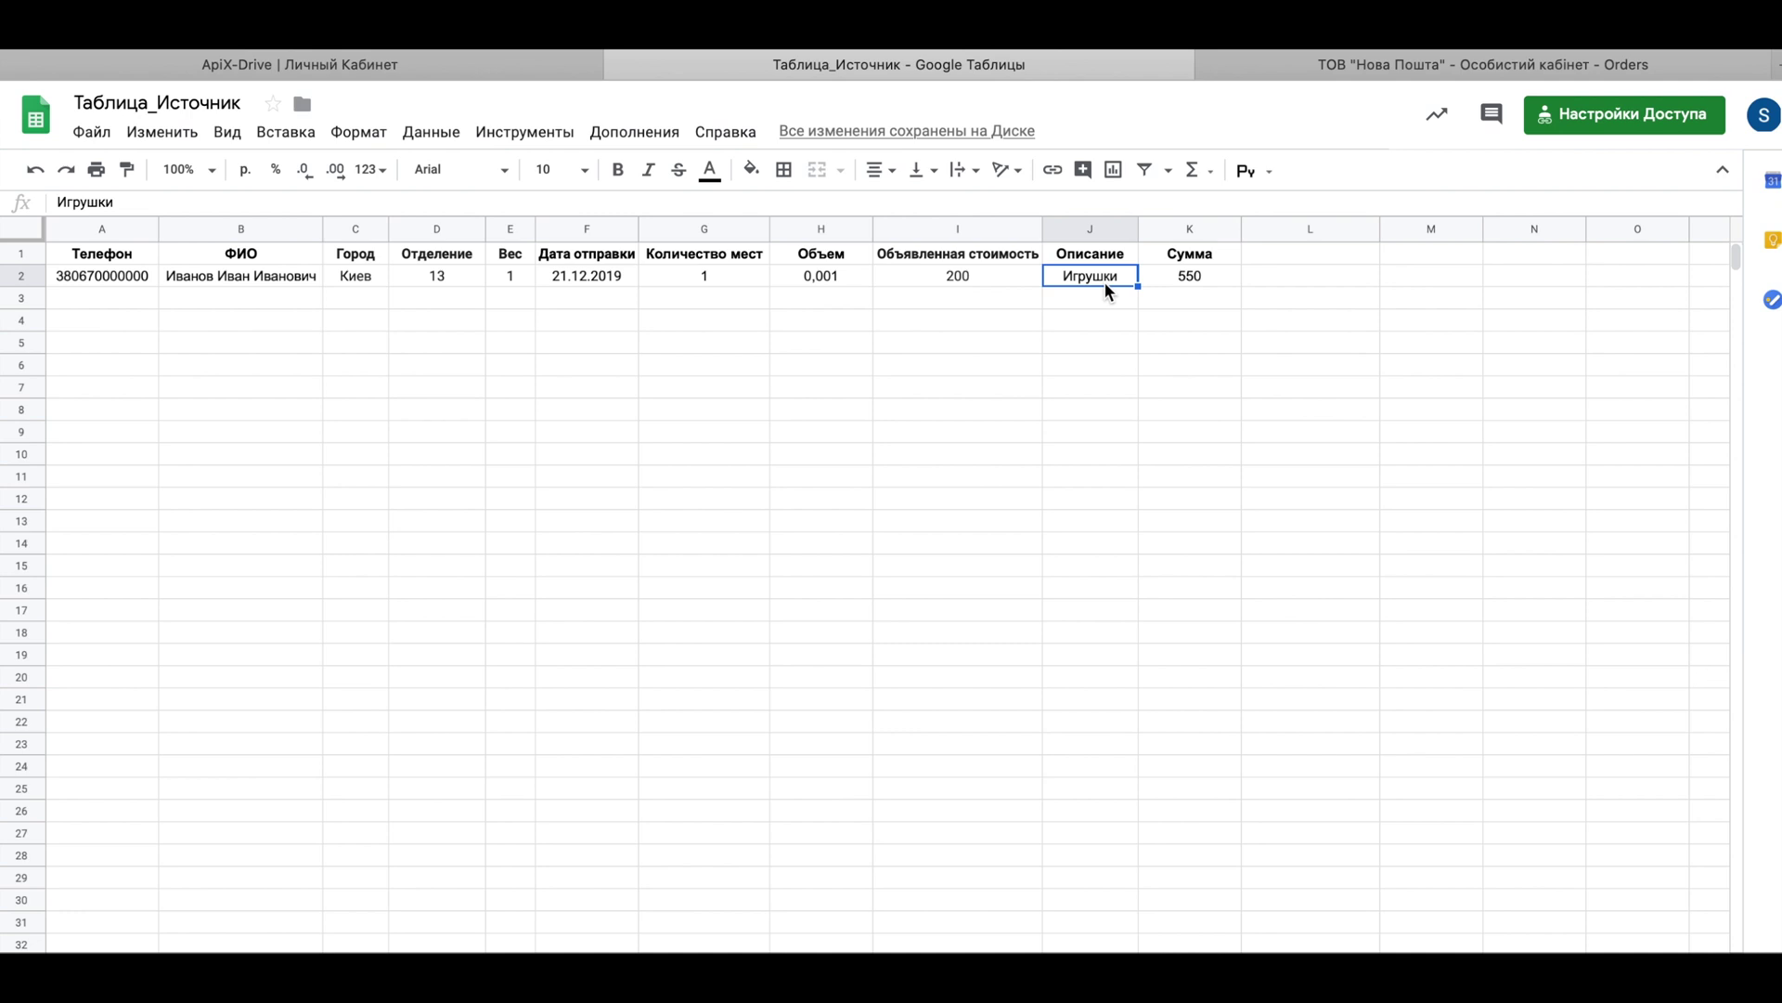
pyautogui.click(584, 65)
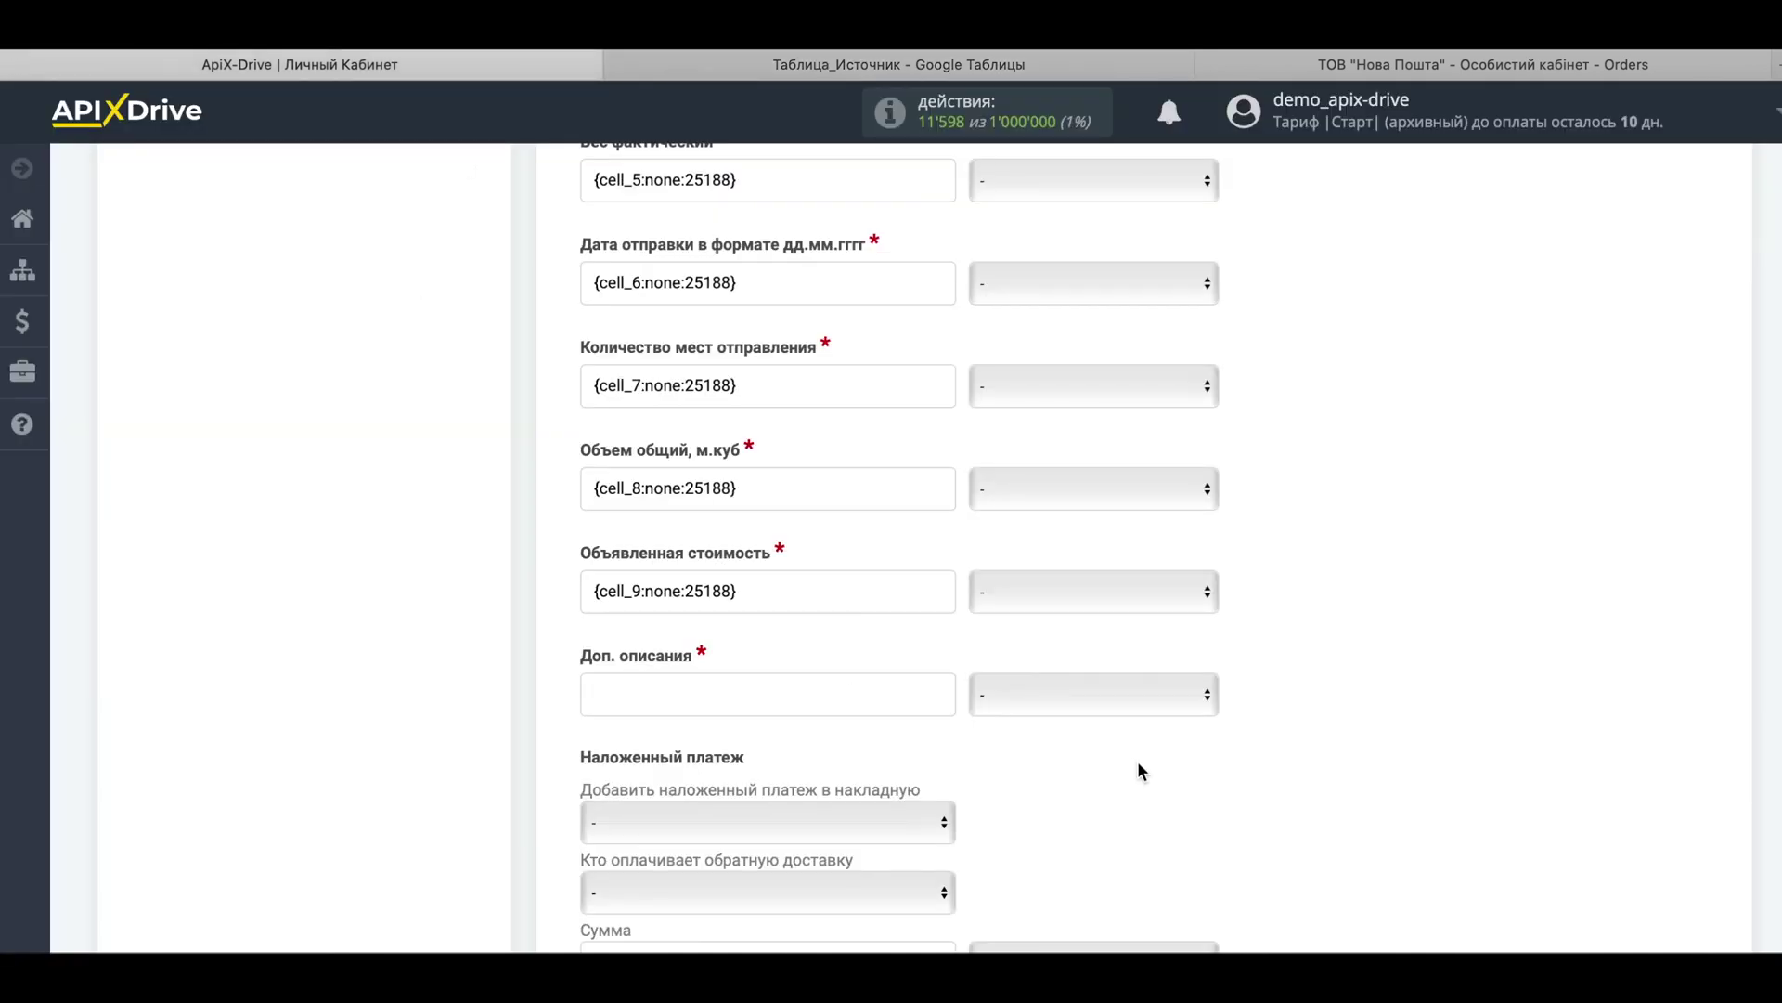
pyautogui.click(1114, 694)
pyautogui.scroll(-3, 1127, 750)
# Map the additional description to Колонка J, set Наложенный платеж to Да with Получатель paying return delivery.
pyautogui.click(1105, 652)
pyautogui.scroll(-3, 1080, 687)
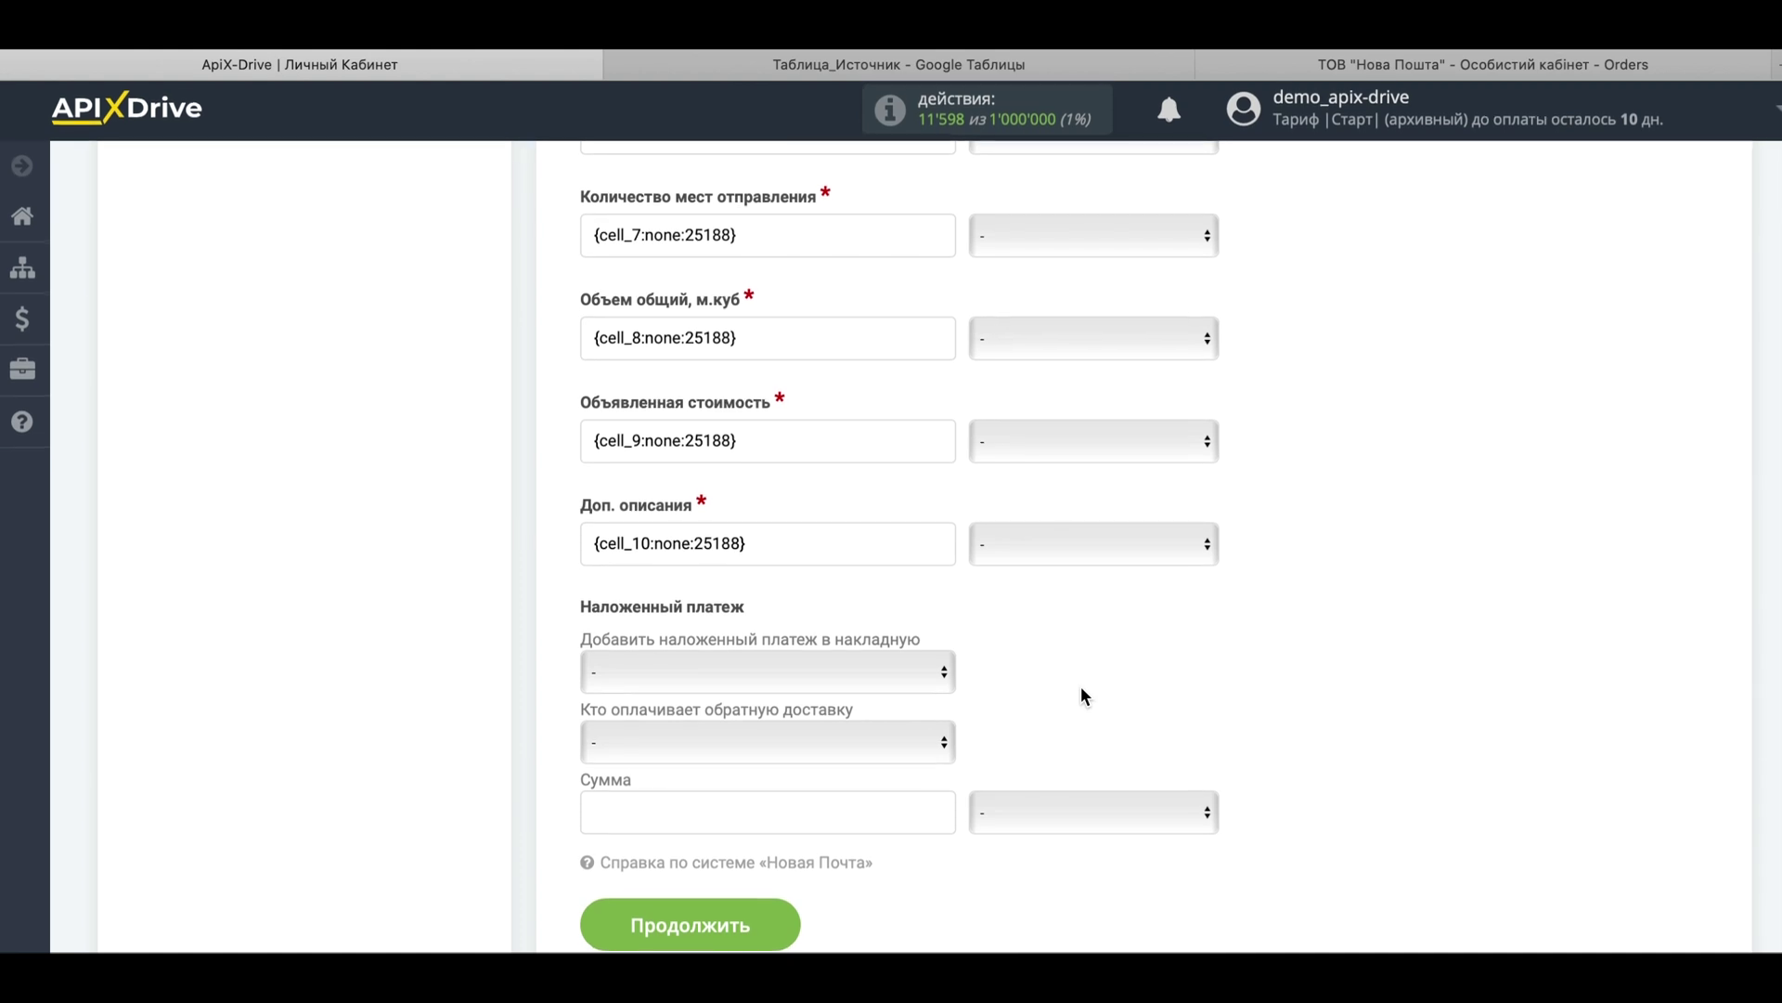
pyautogui.click(808, 691)
pyautogui.click(682, 722)
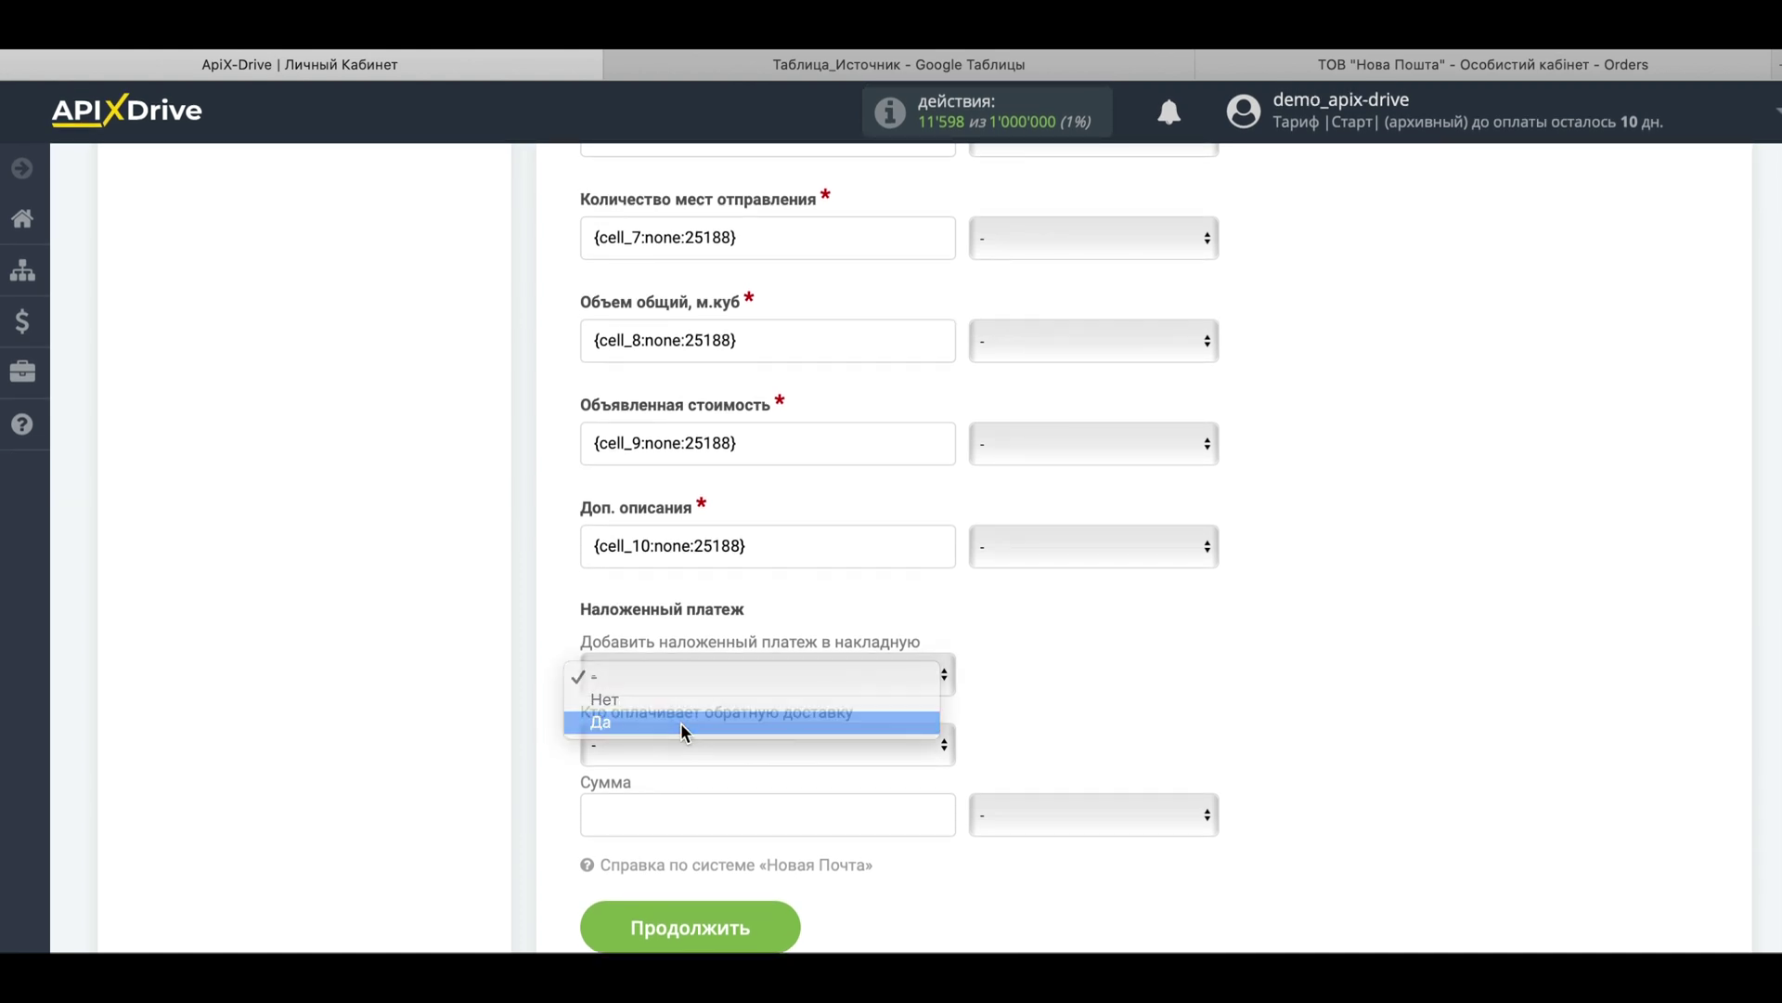
pyautogui.click(684, 738)
pyautogui.click(684, 792)
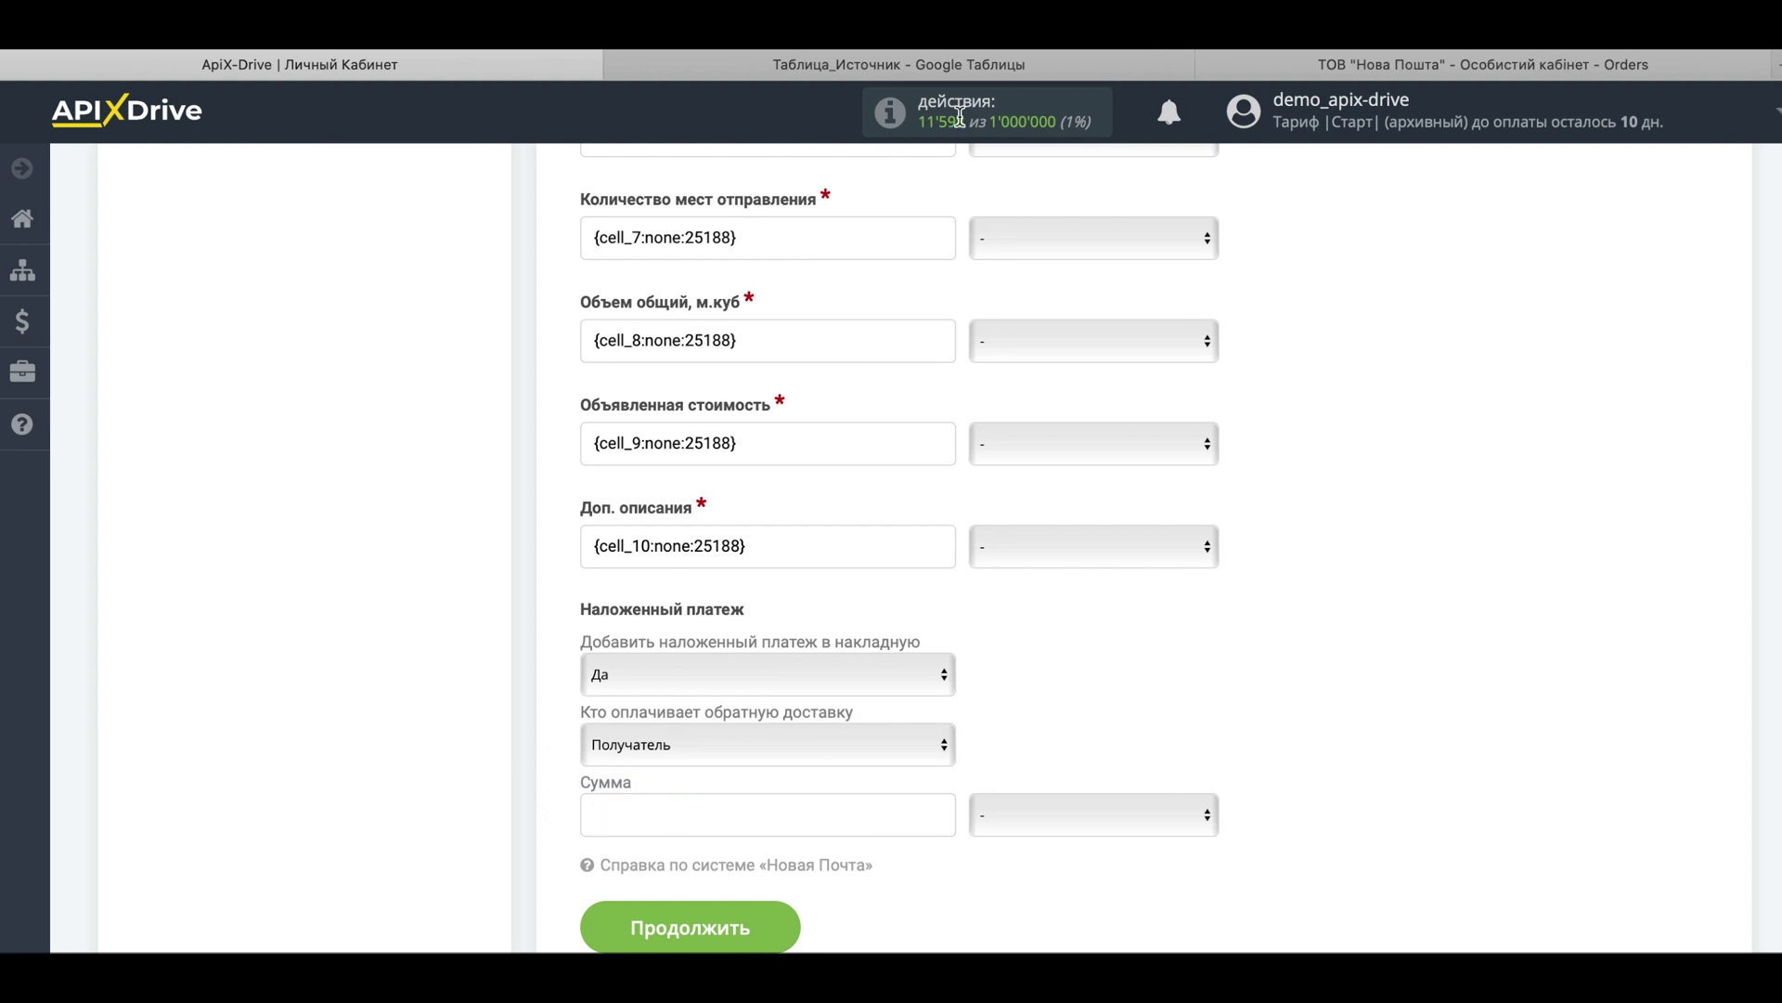
# Take the cash-on-delivery Сумма (550) from Колонка K and save the mapping.
pyautogui.click(898, 65)
pyautogui.click(1181, 277)
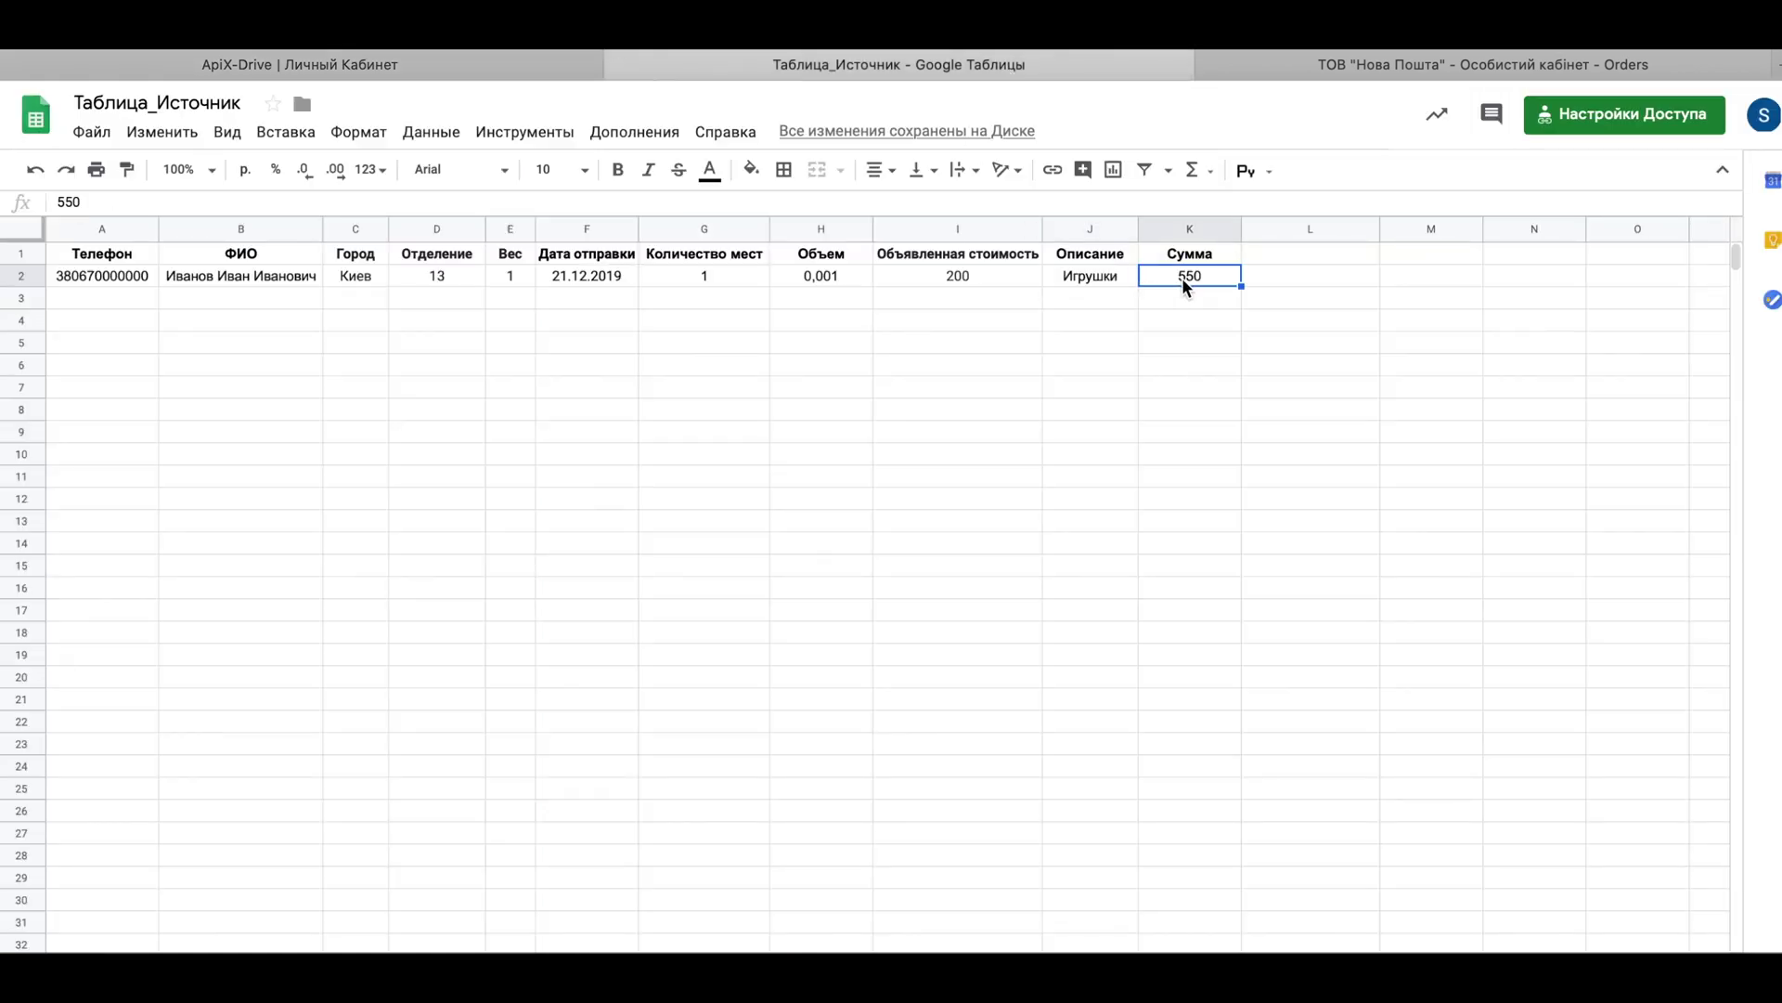
pyautogui.click(518, 65)
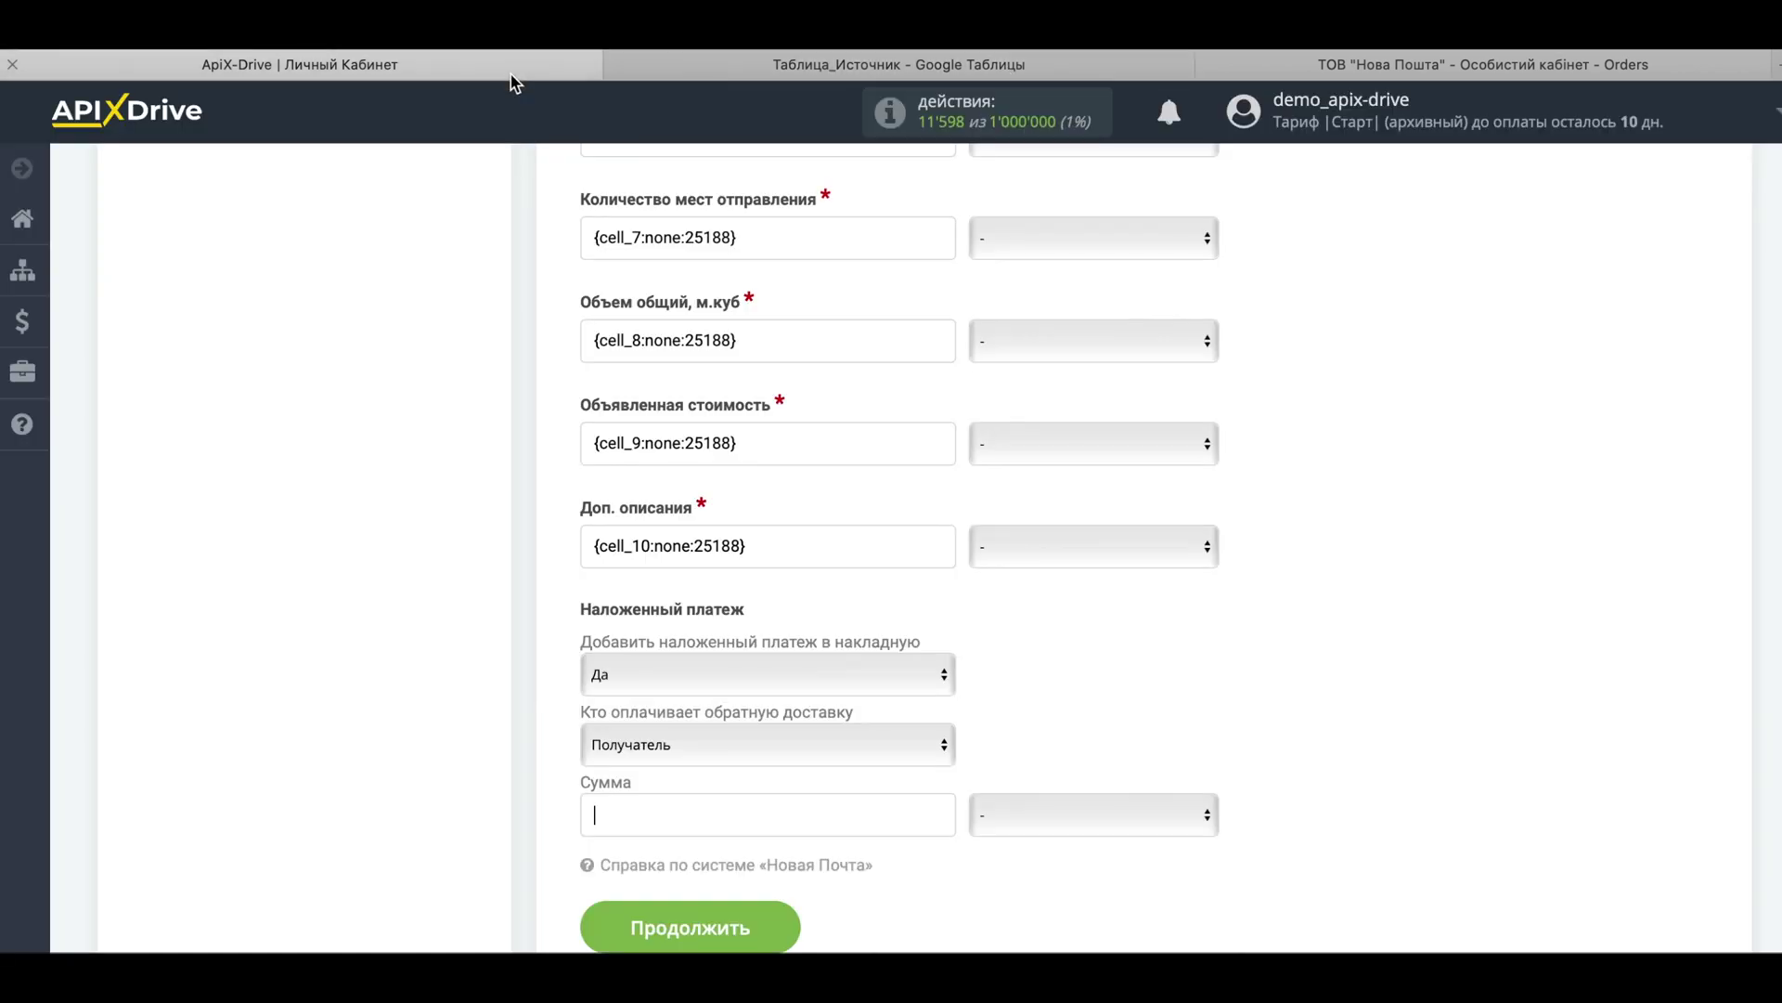
pyautogui.click(979, 824)
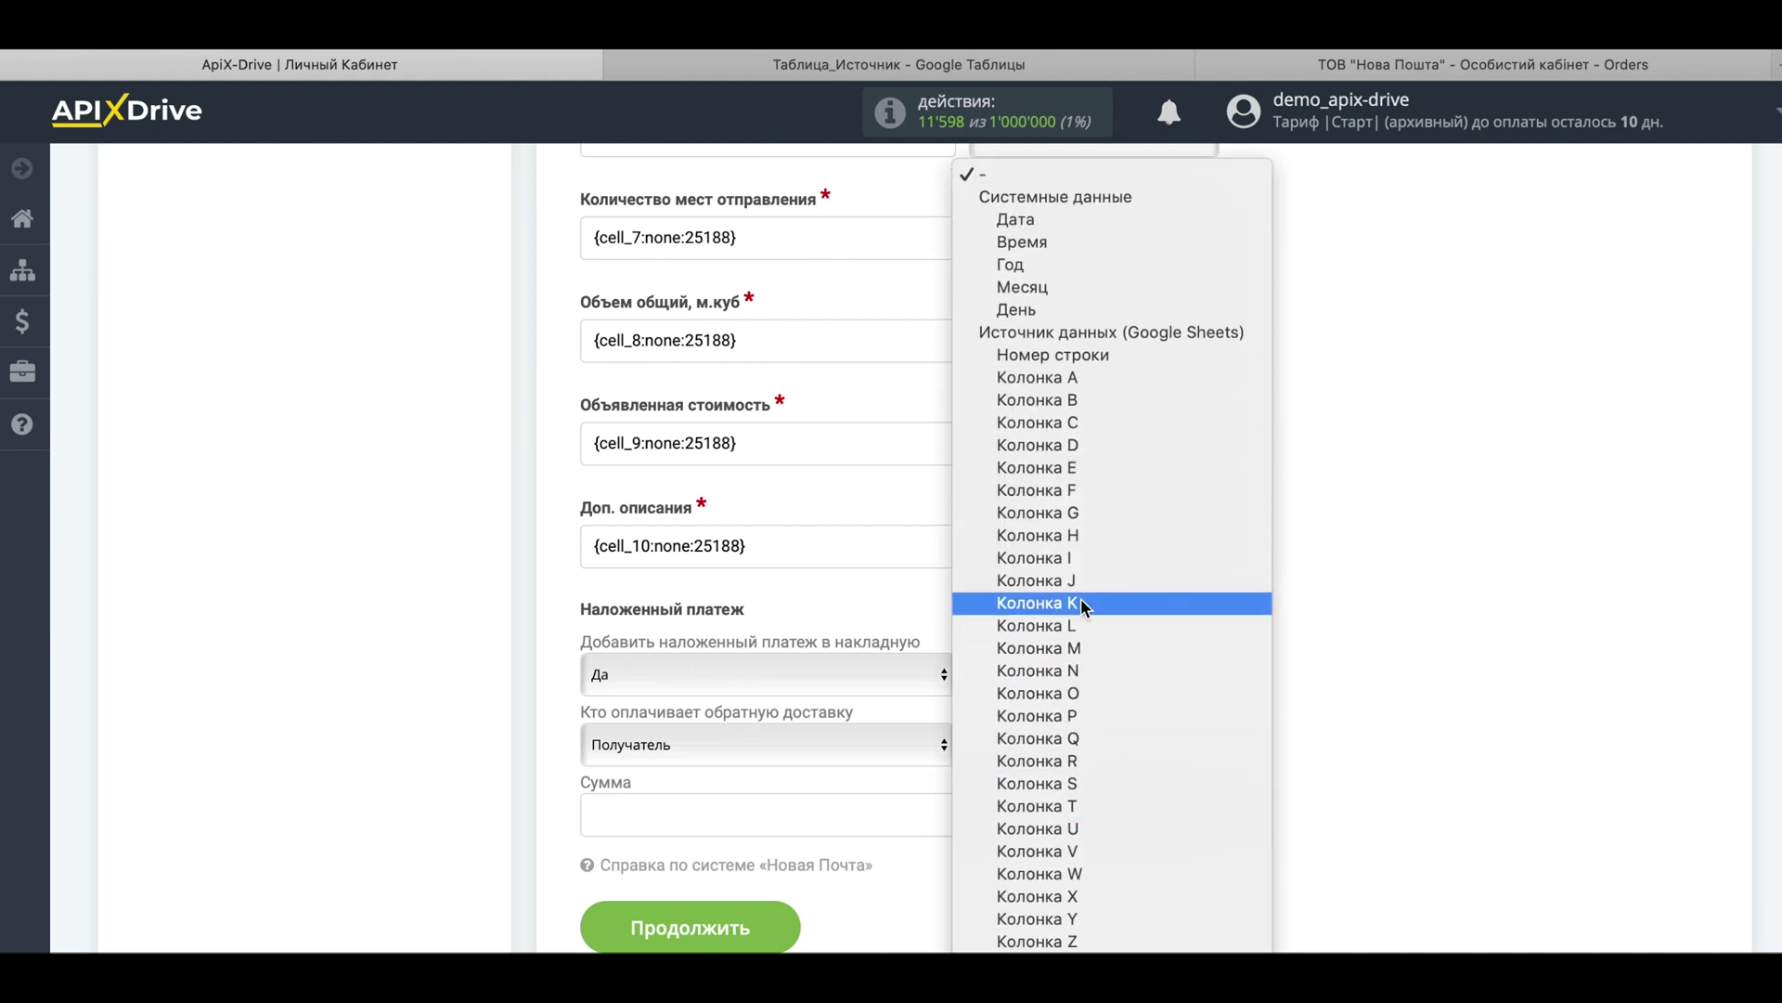
pyautogui.click(1081, 602)
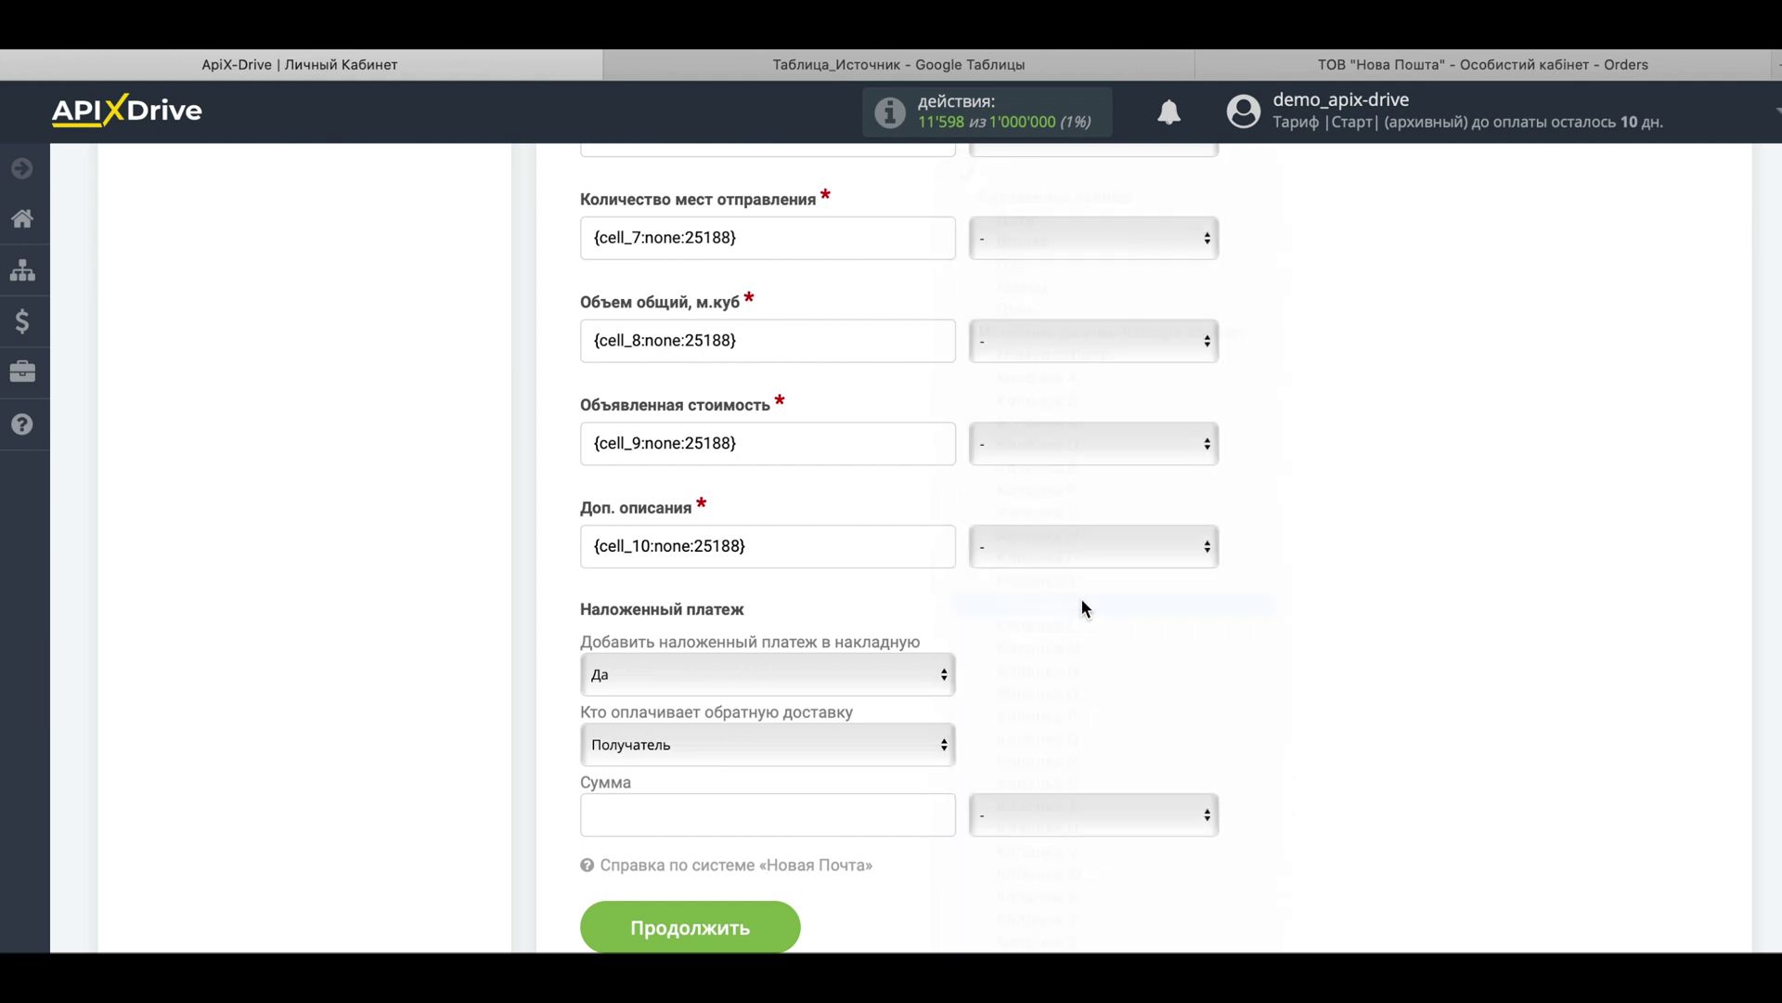
pyautogui.click(703, 927)
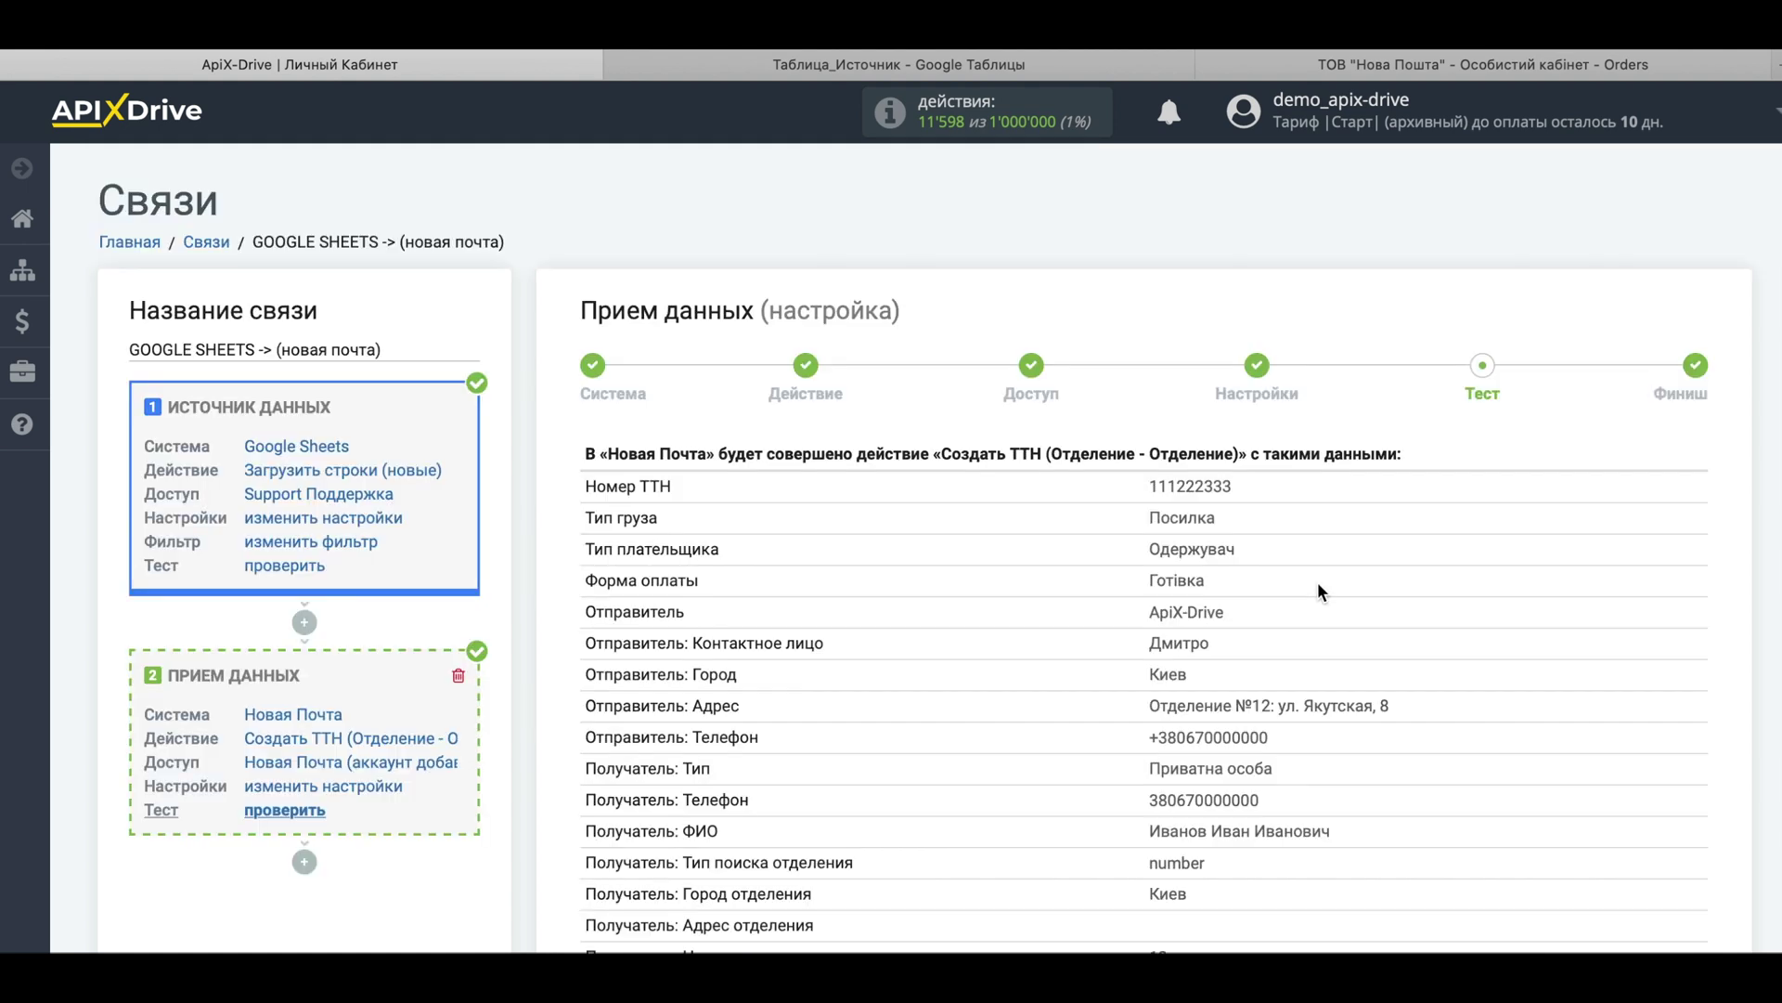
# Review the waybill test preview and send the test data to Новая Почта.
pyautogui.scroll(-1, 1319, 590)
pyautogui.scroll(-2, 1319, 584)
pyautogui.scroll(-1, 1319, 581)
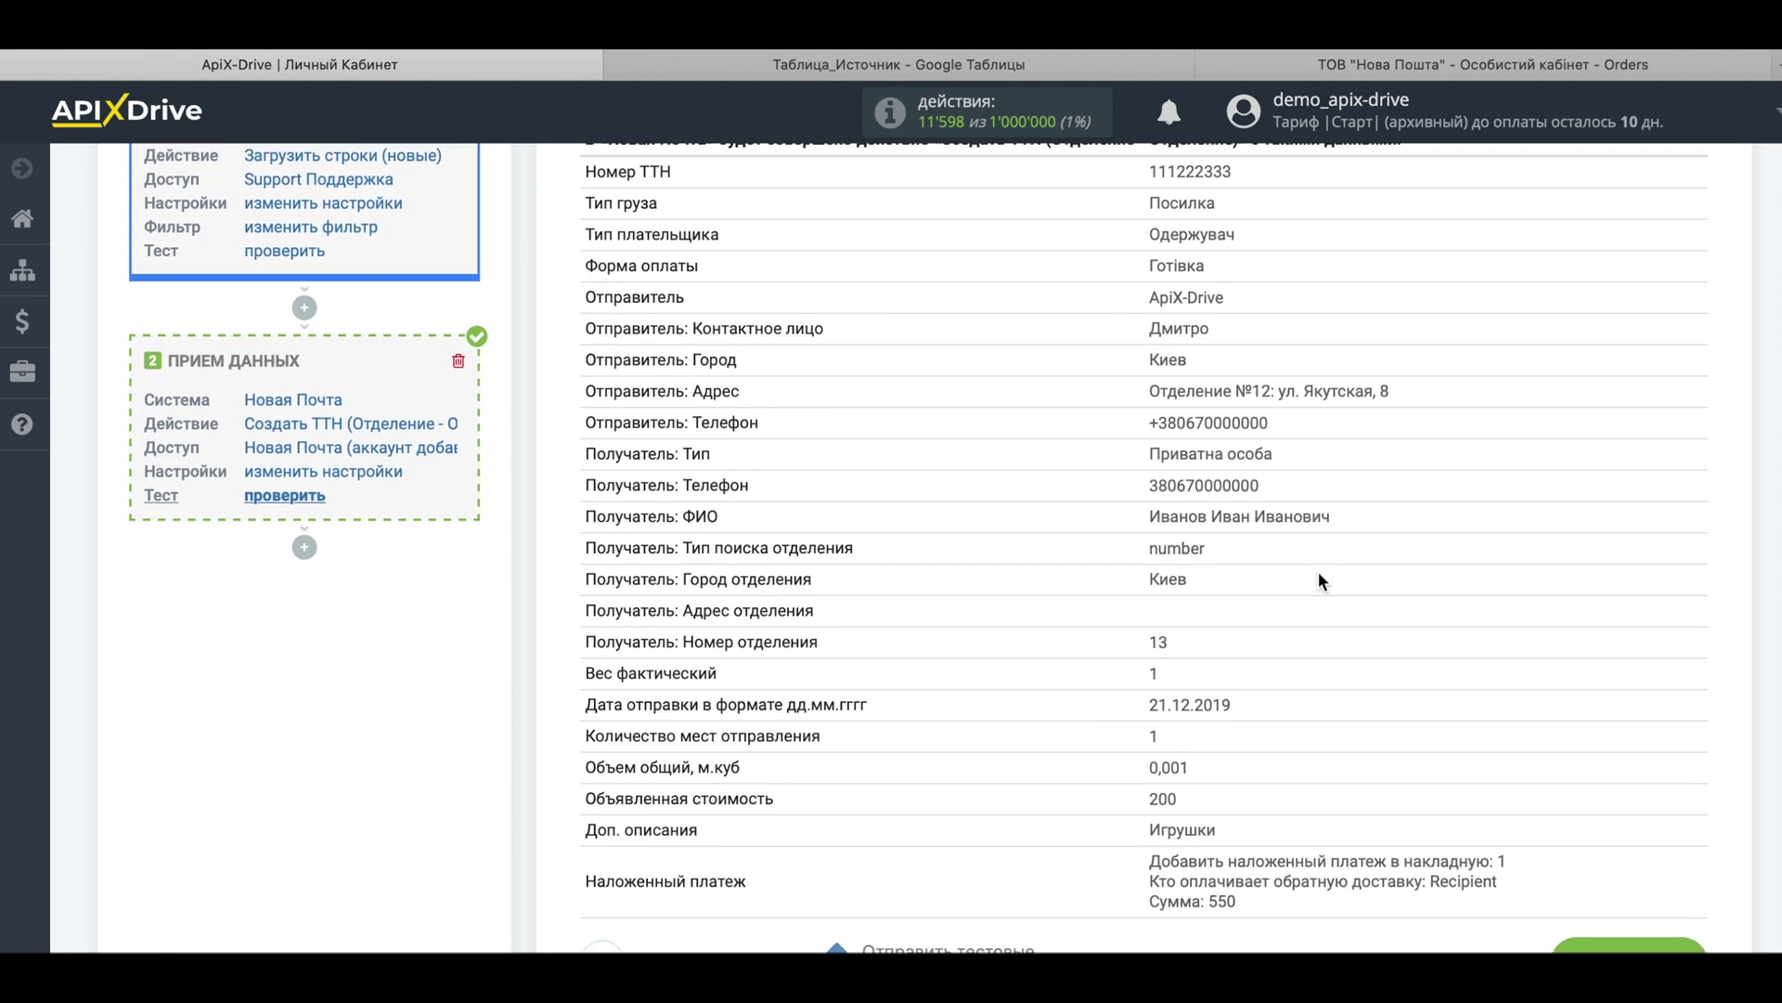
pyautogui.scroll(-1, 1322, 582)
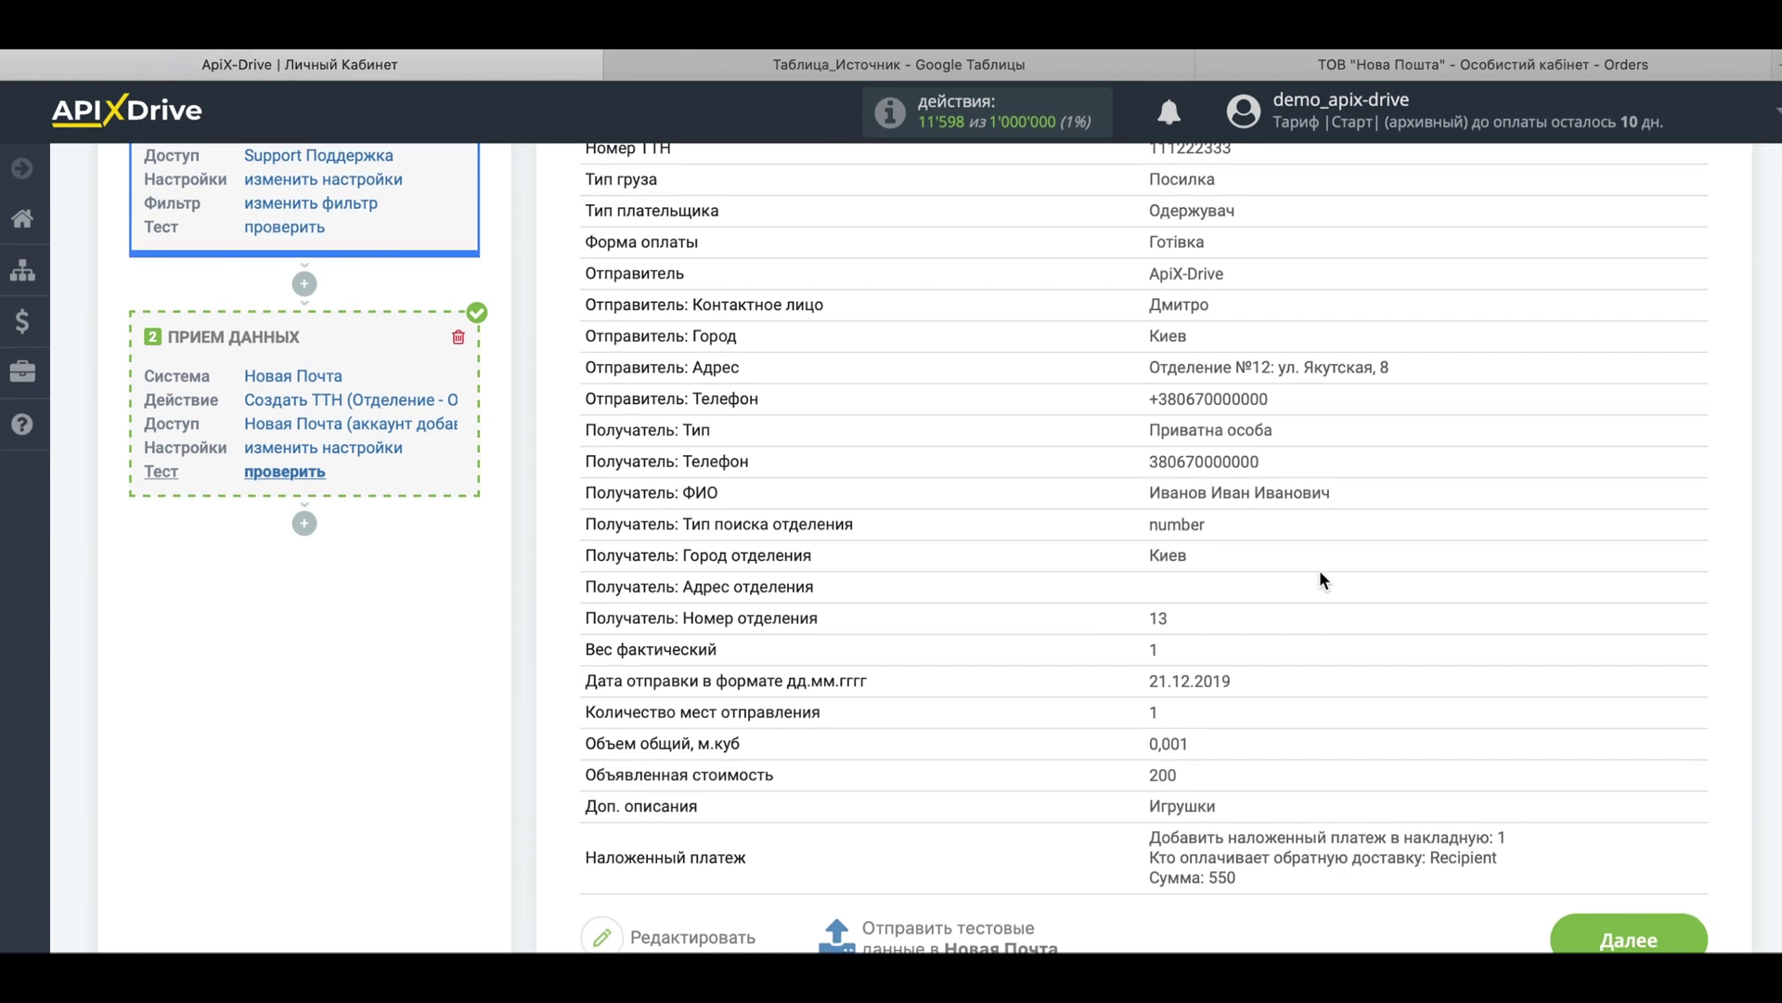
pyautogui.doubleClick(1151, 210)
pyautogui.doubleClick(1155, 240)
pyautogui.click(1207, 264)
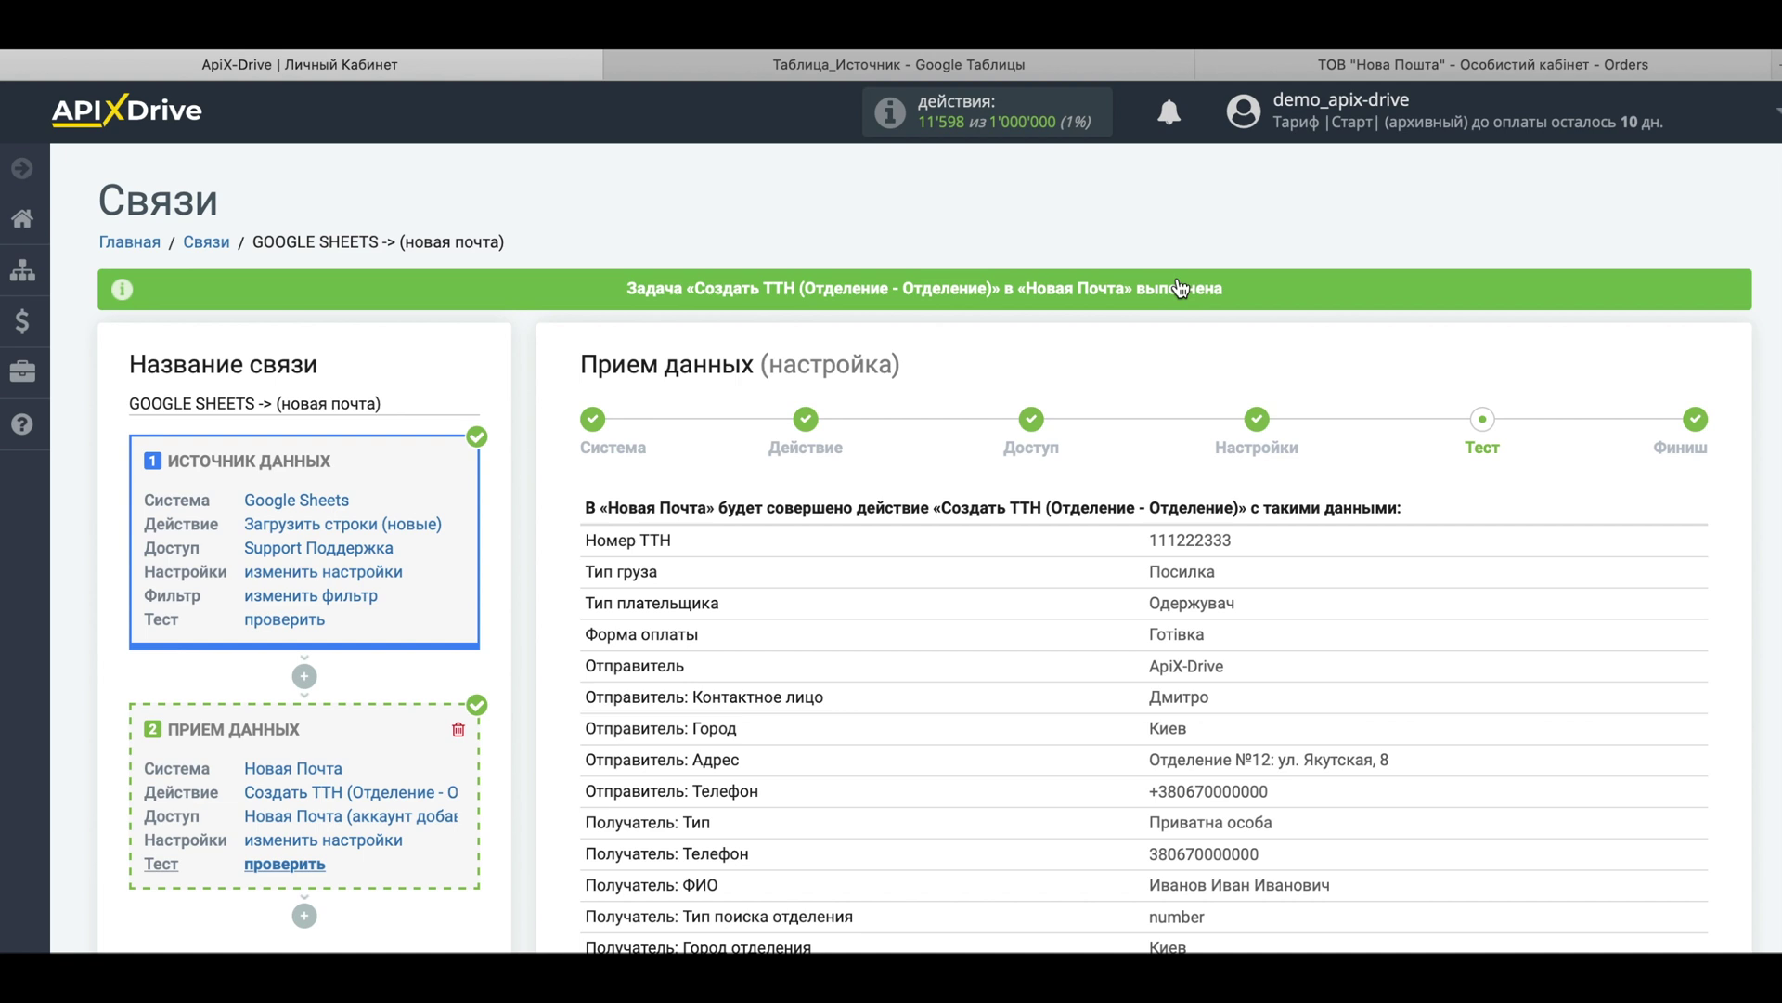
# Re-sort the Nova Poshta ЕН list by date to find the 550.00 грн waybill, then return to Таблица_Источник.
pyautogui.click(1258, 65)
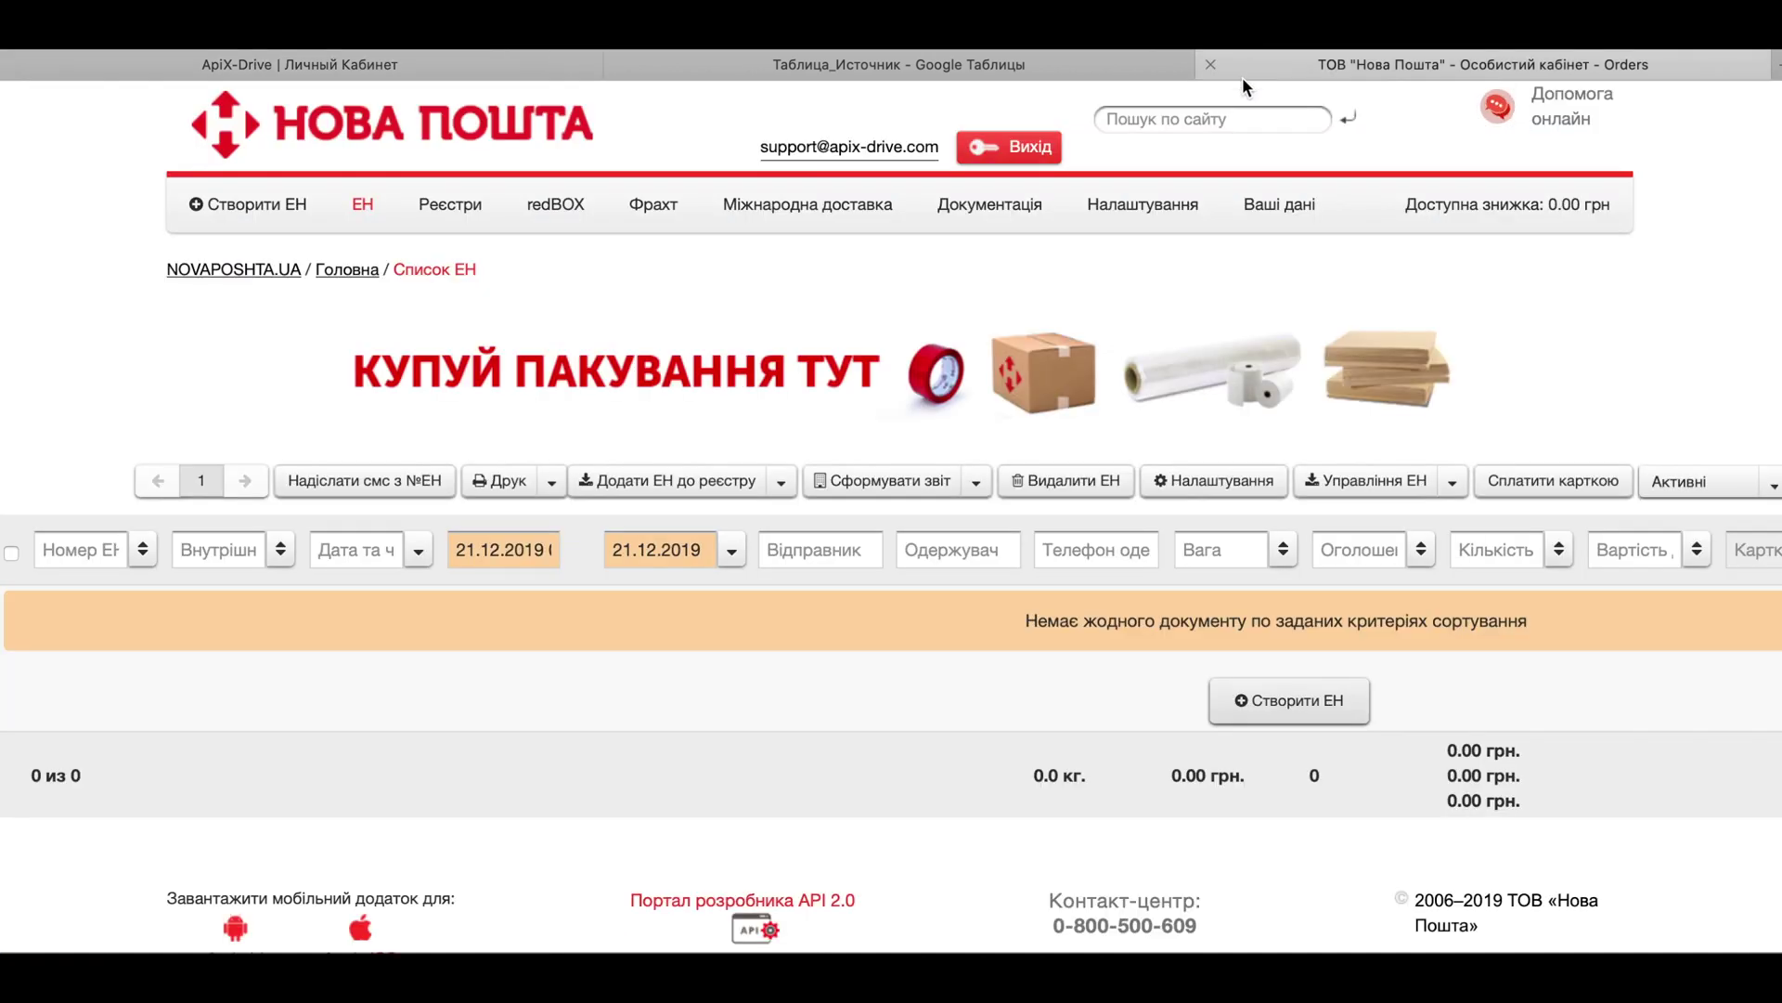
pyautogui.click(726, 551)
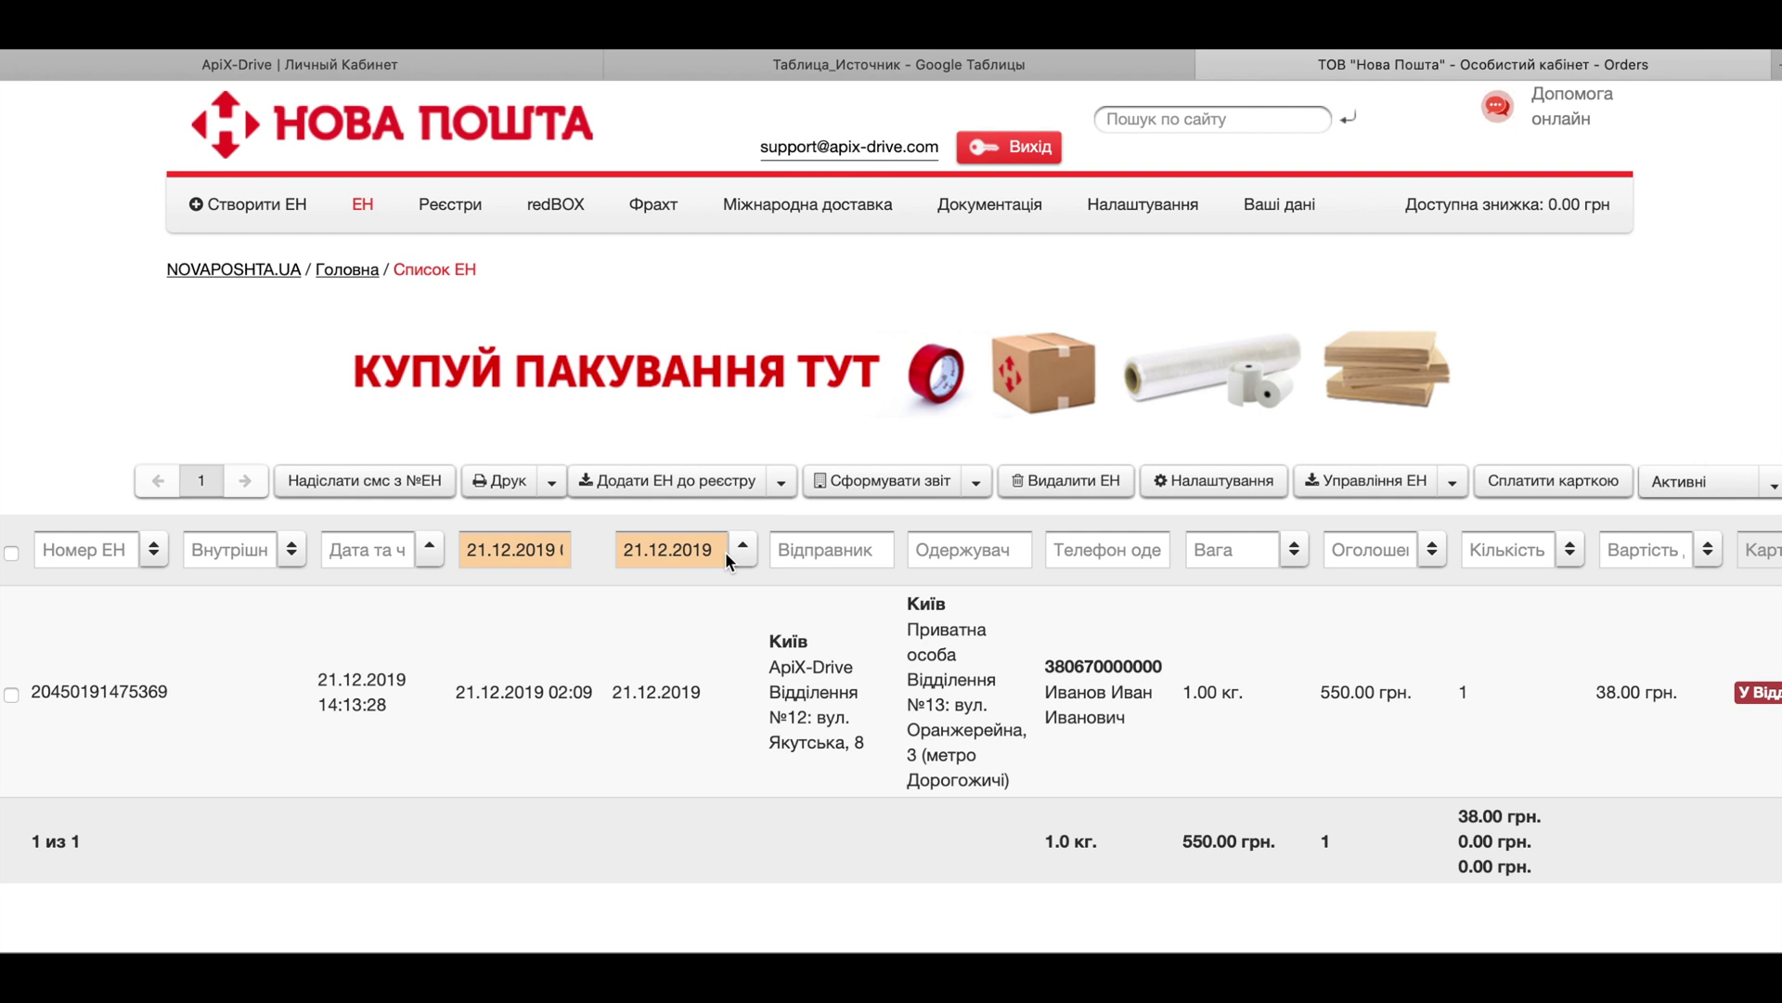
pyautogui.scroll(-2, 726, 552)
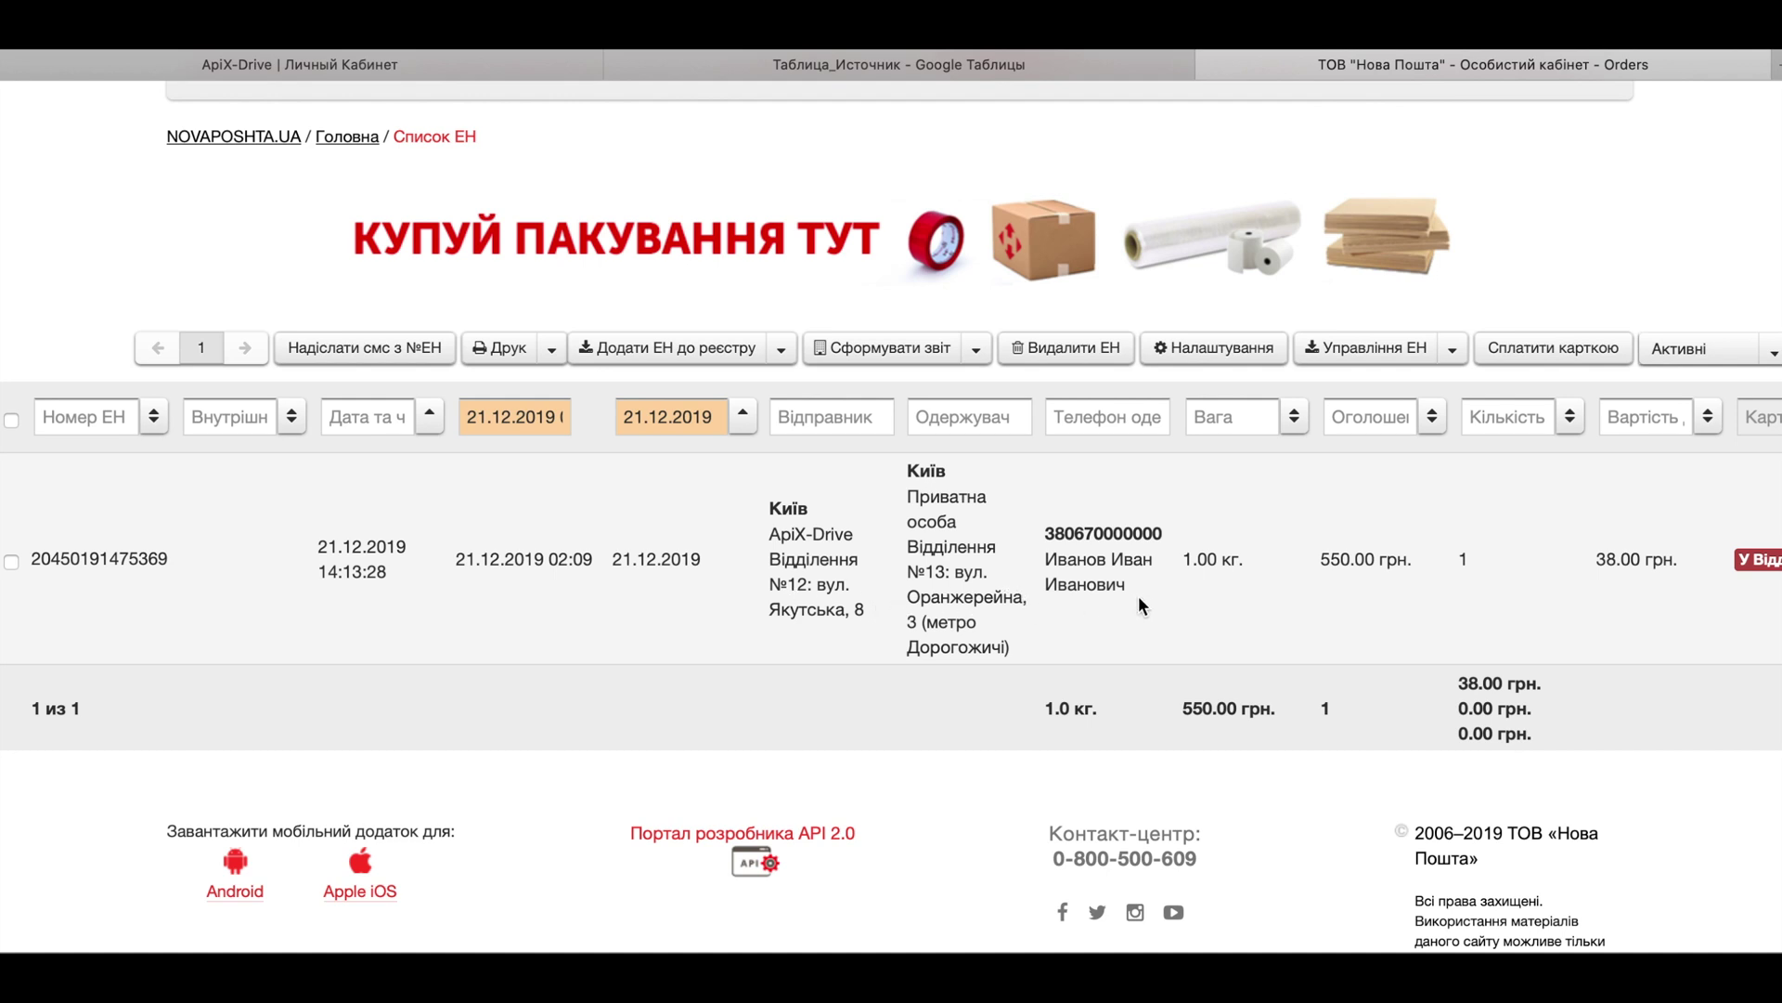
pyautogui.hscroll(3, 1307, 602)
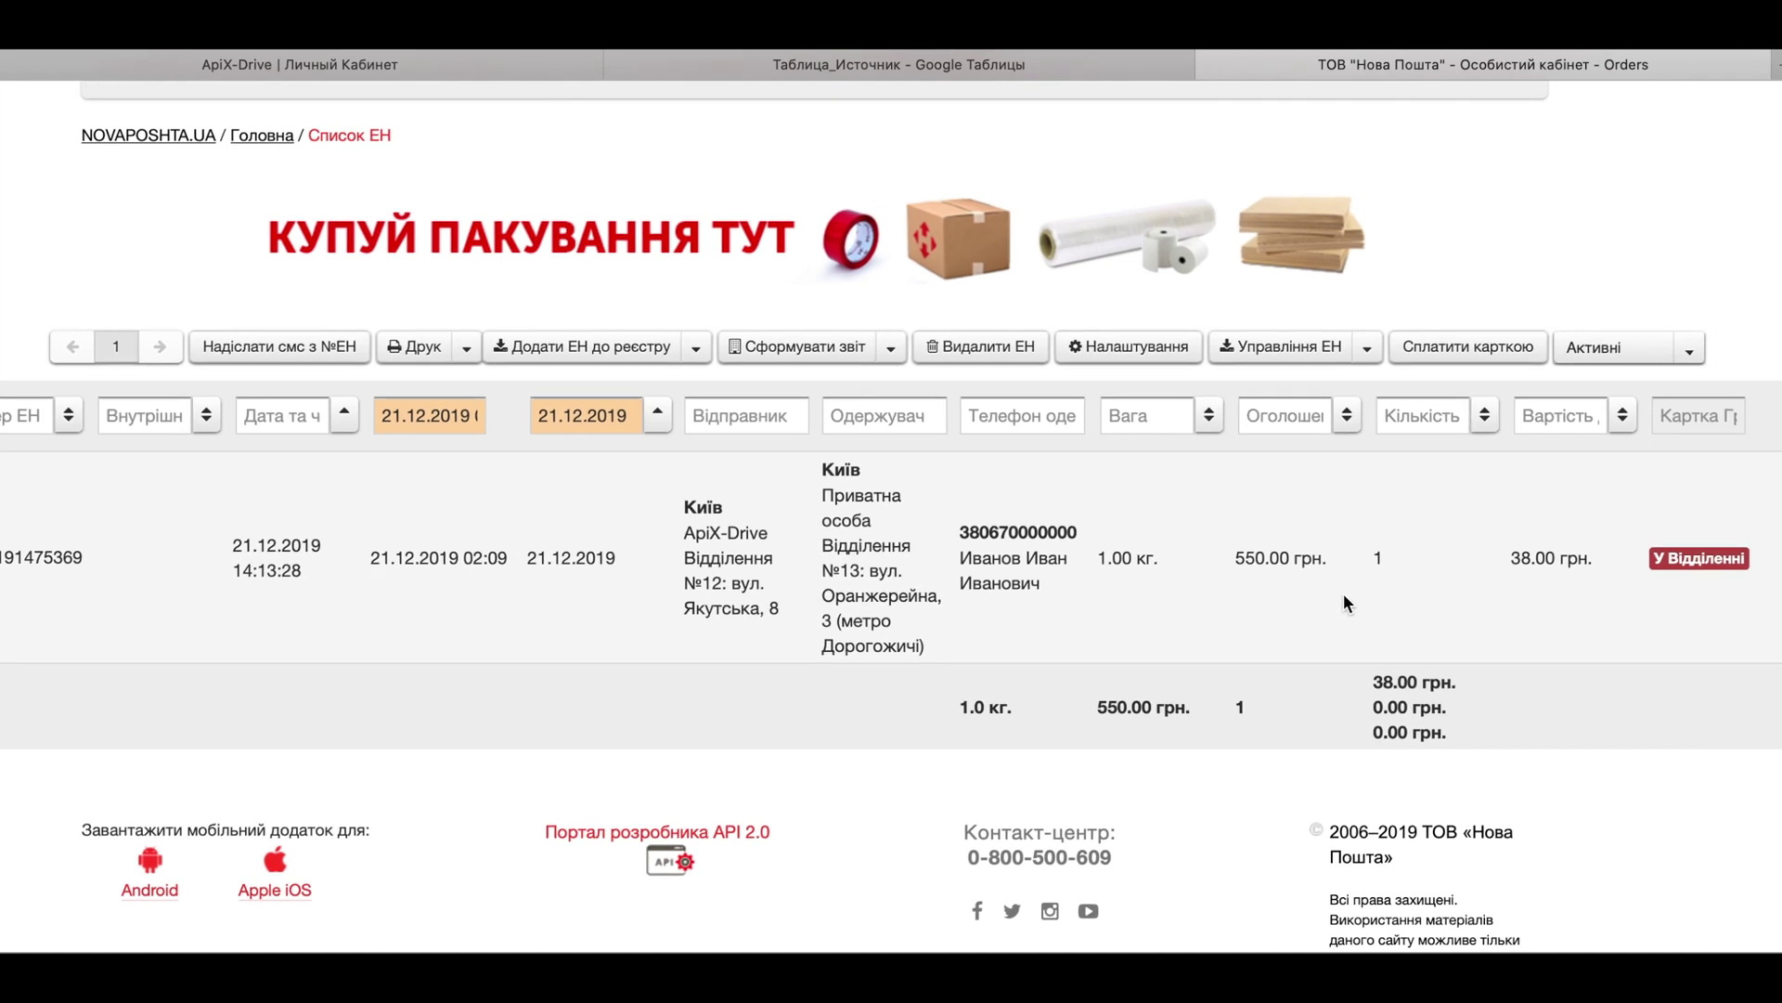
pyautogui.hscroll(-3, 994, 596)
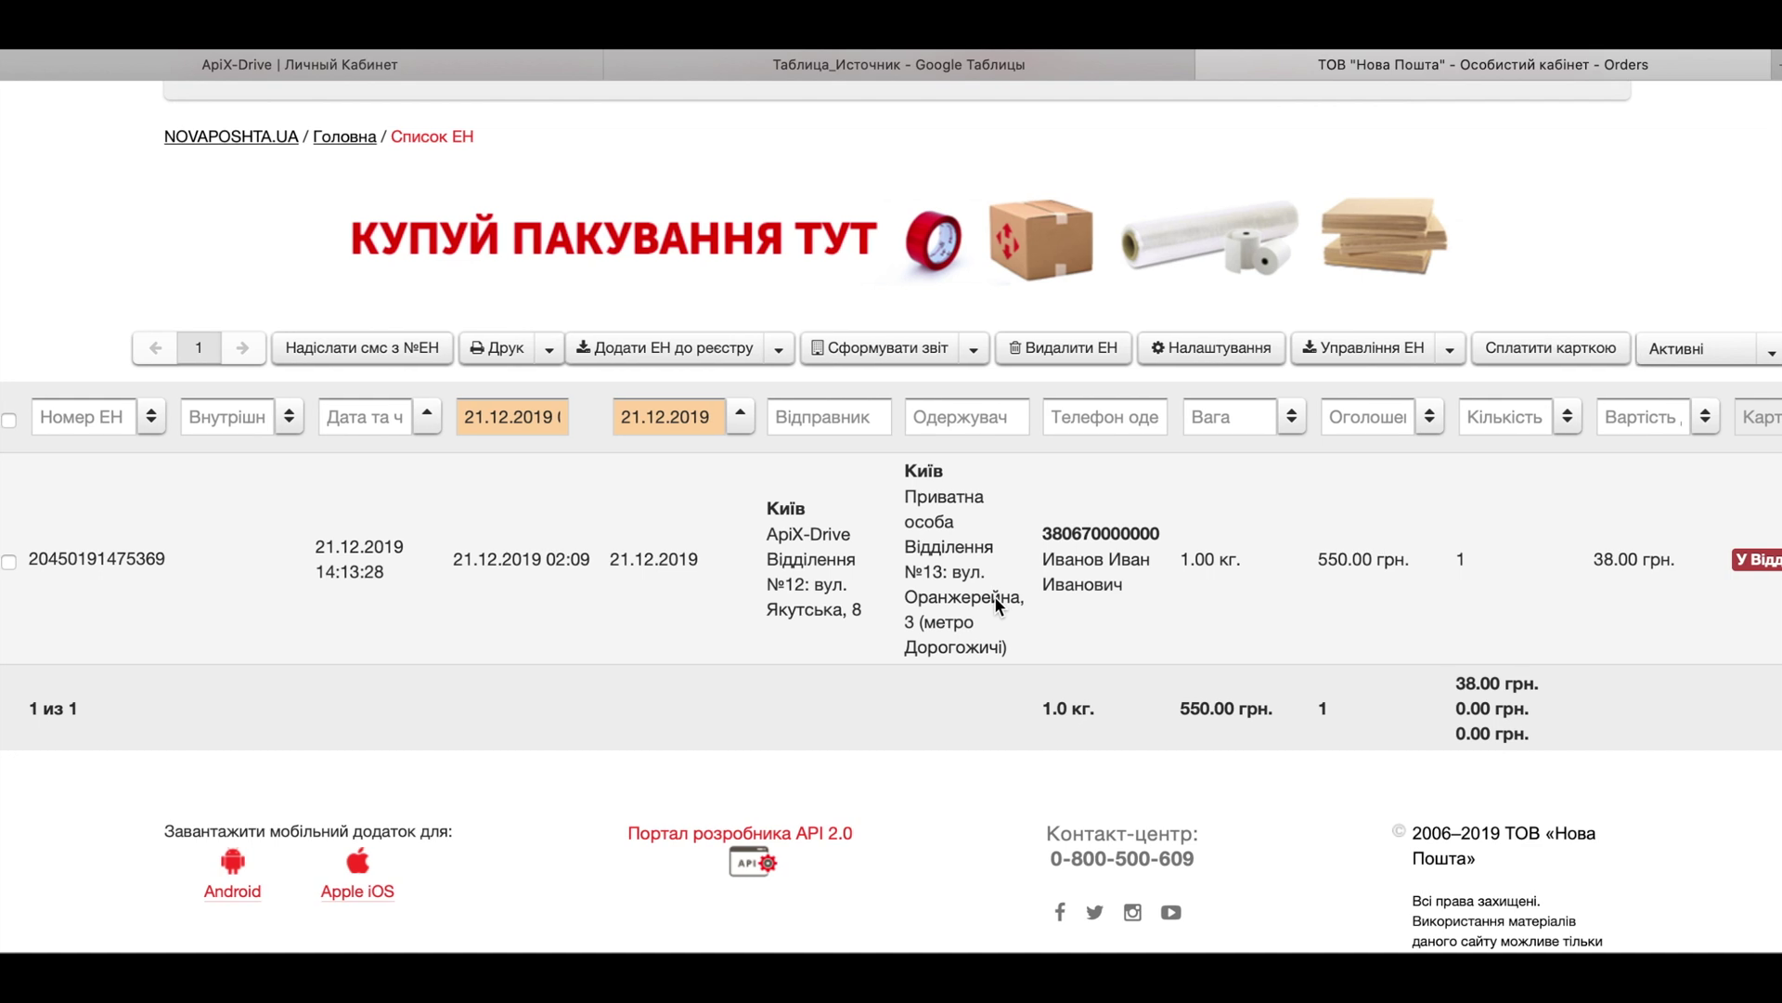
pyautogui.click(749, 61)
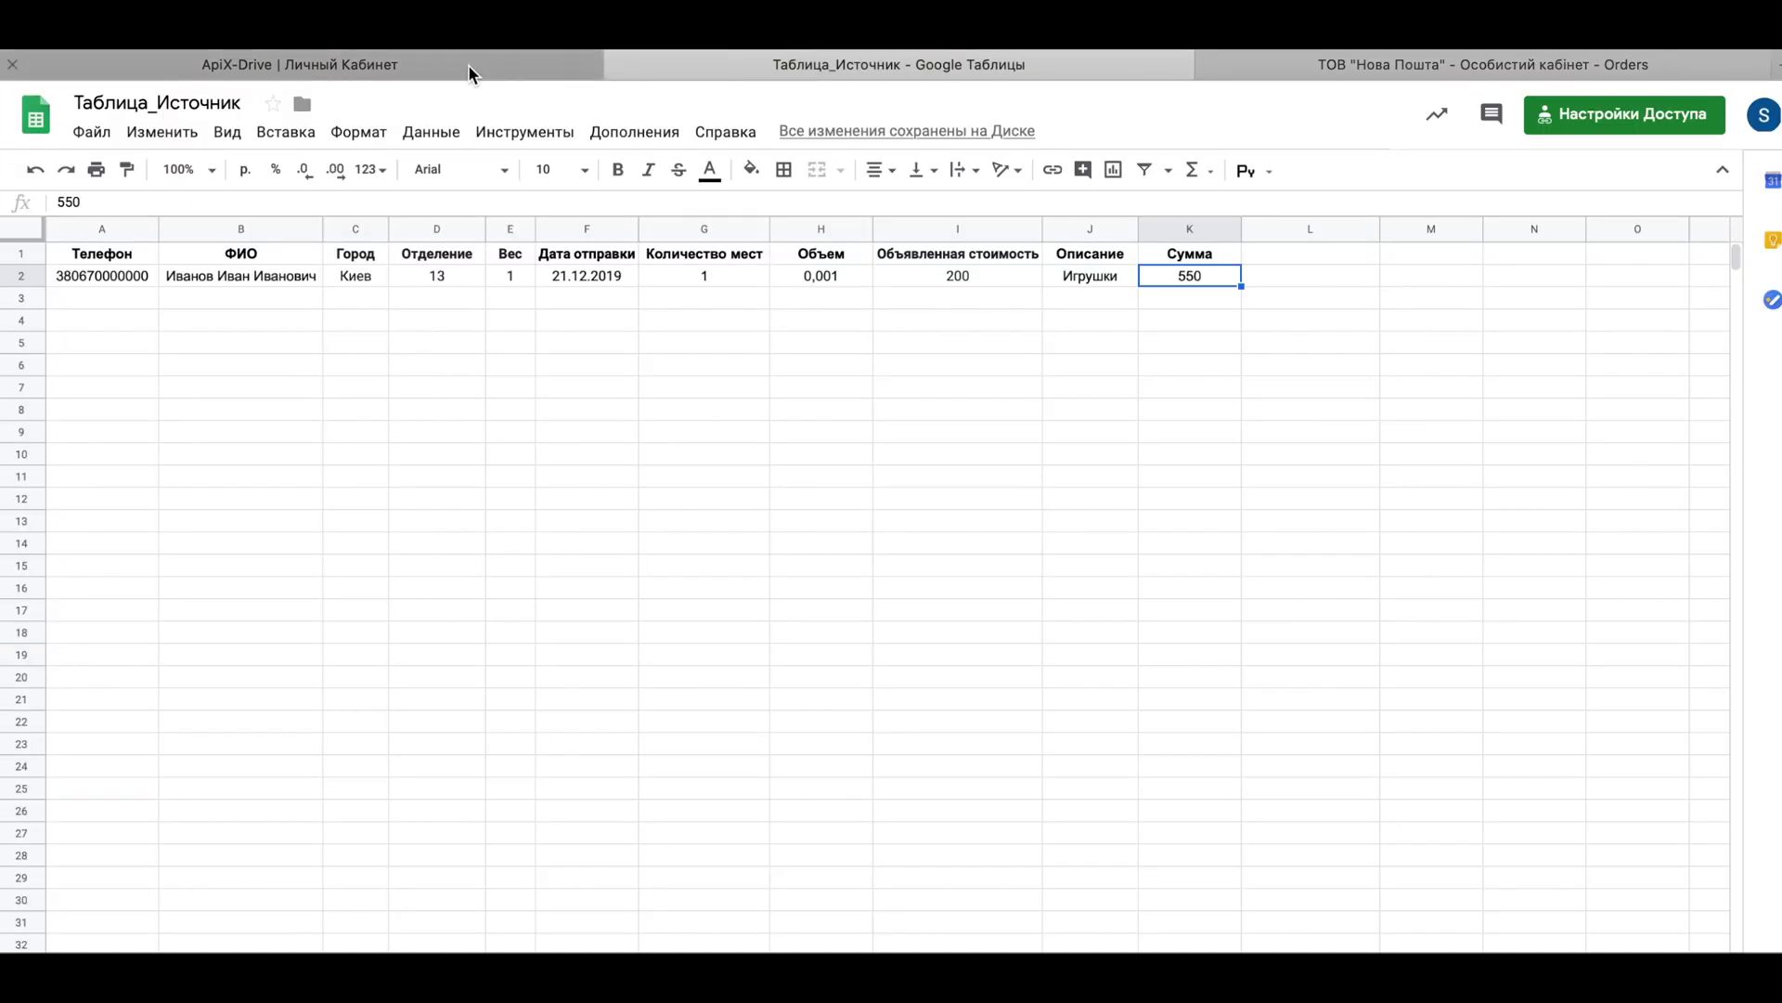
# Complete the Nova Poshta receiver setup and enable updates for the GOOGLE SHEETS -> (новая почта) connection.
pyautogui.click(468, 64)
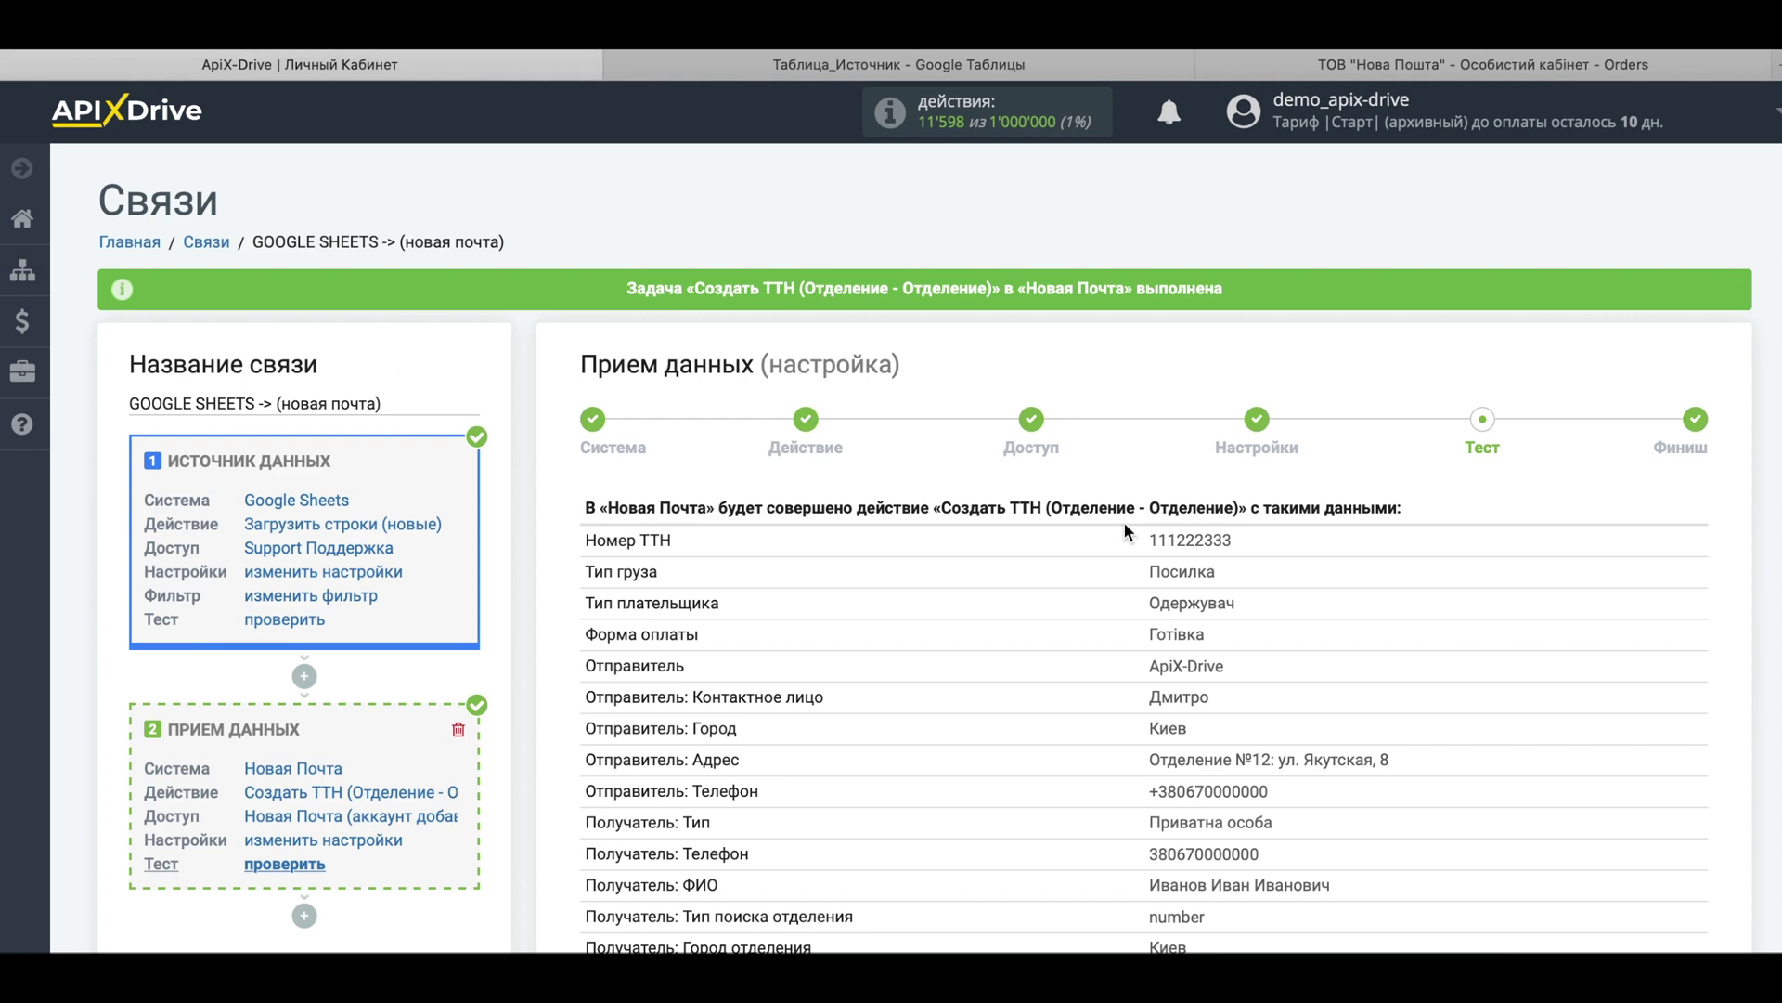
pyautogui.scroll(-4, 1119, 521)
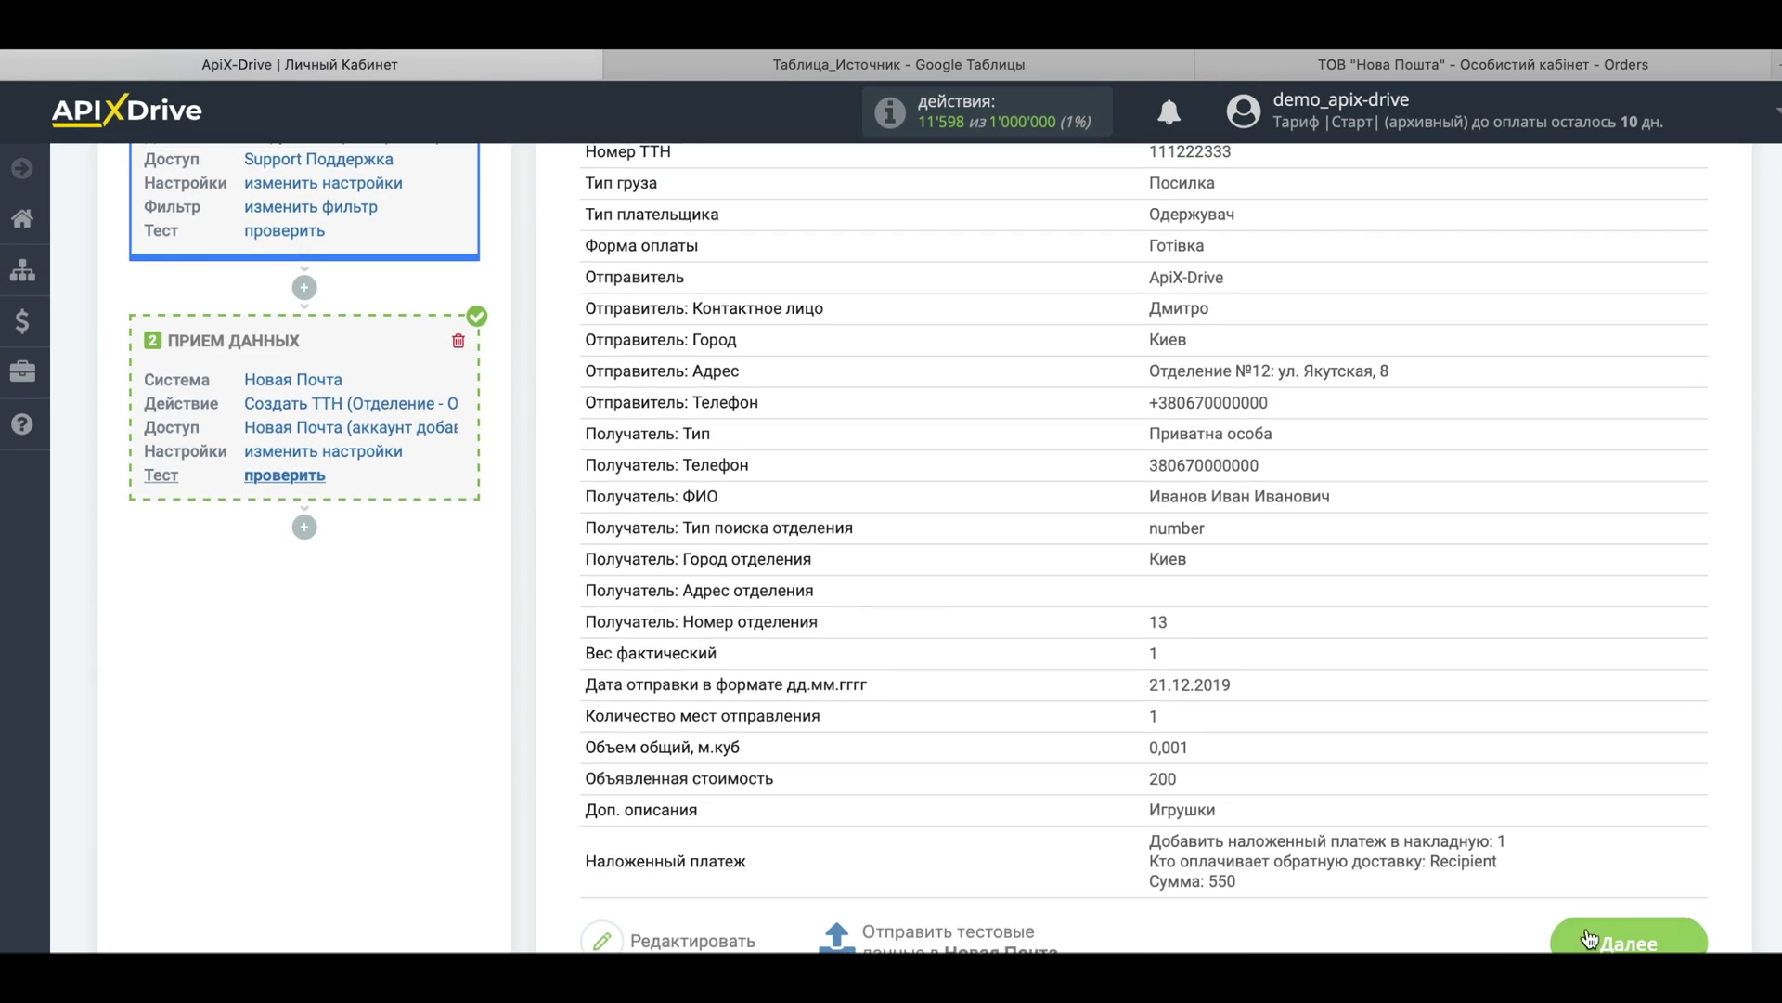
pyautogui.click(1589, 939)
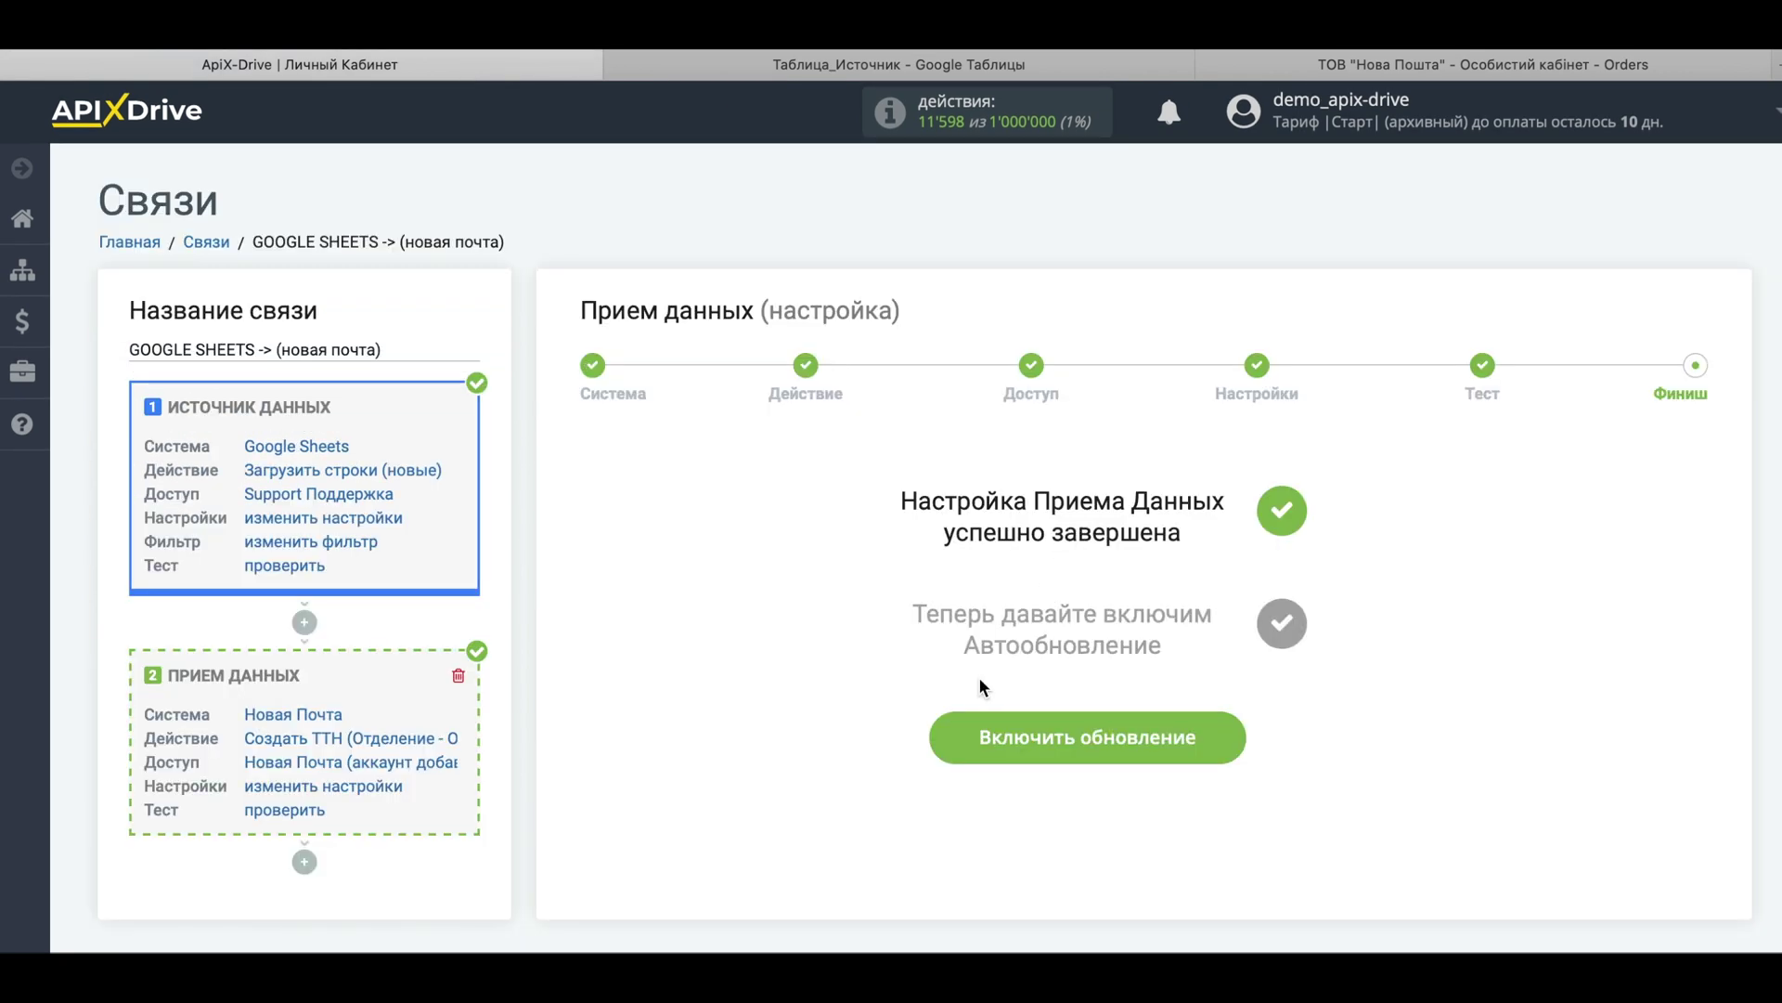
pyautogui.click(1104, 743)
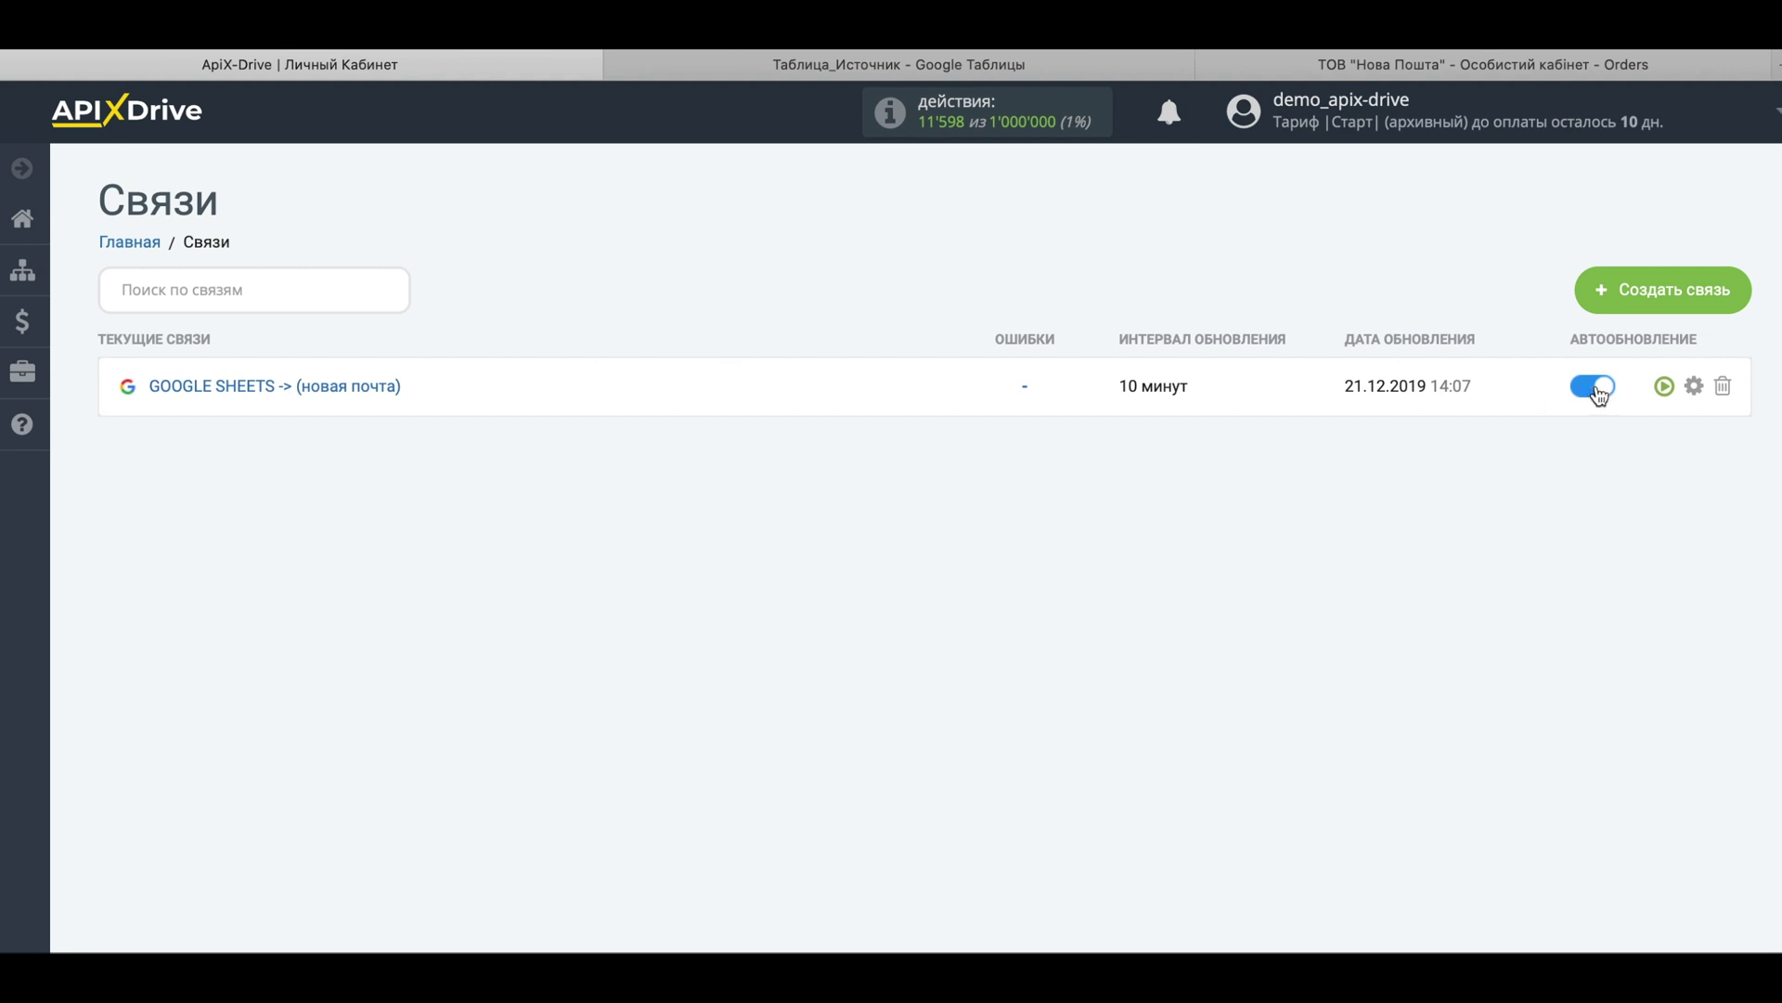
# Keep the connection's Интервал обновления at 10 минут and save its settings.
pyautogui.click(1696, 386)
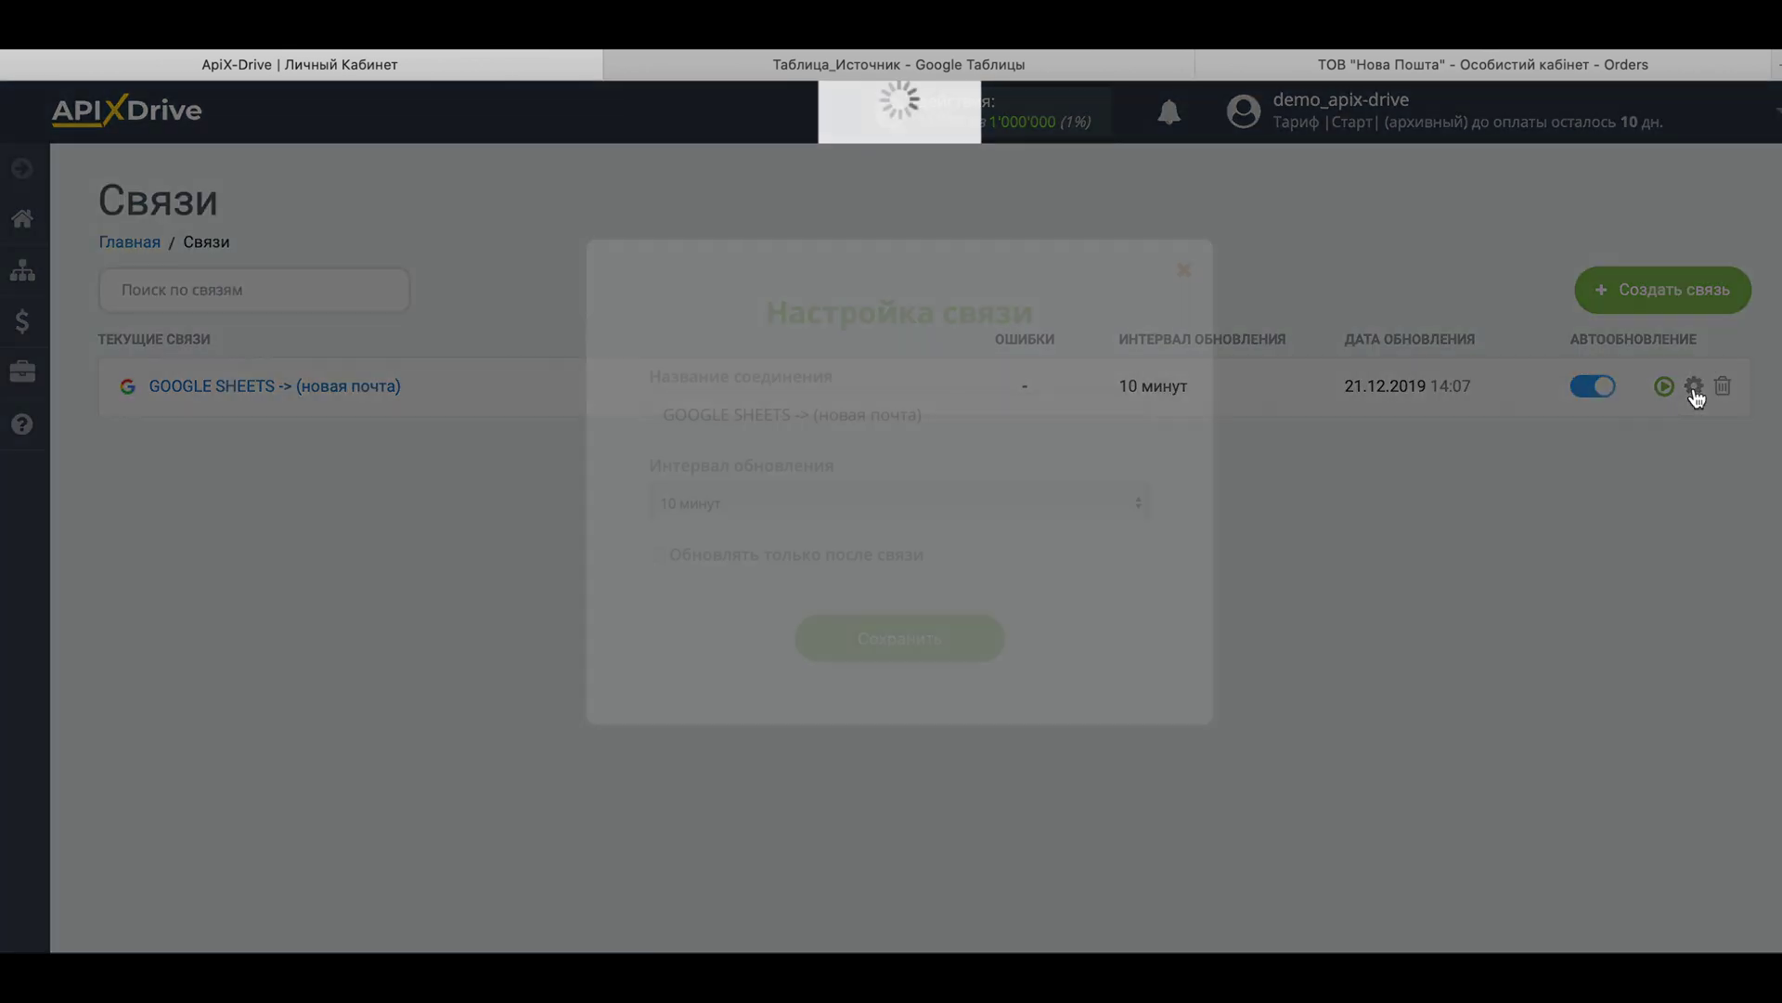
pyautogui.click(770, 509)
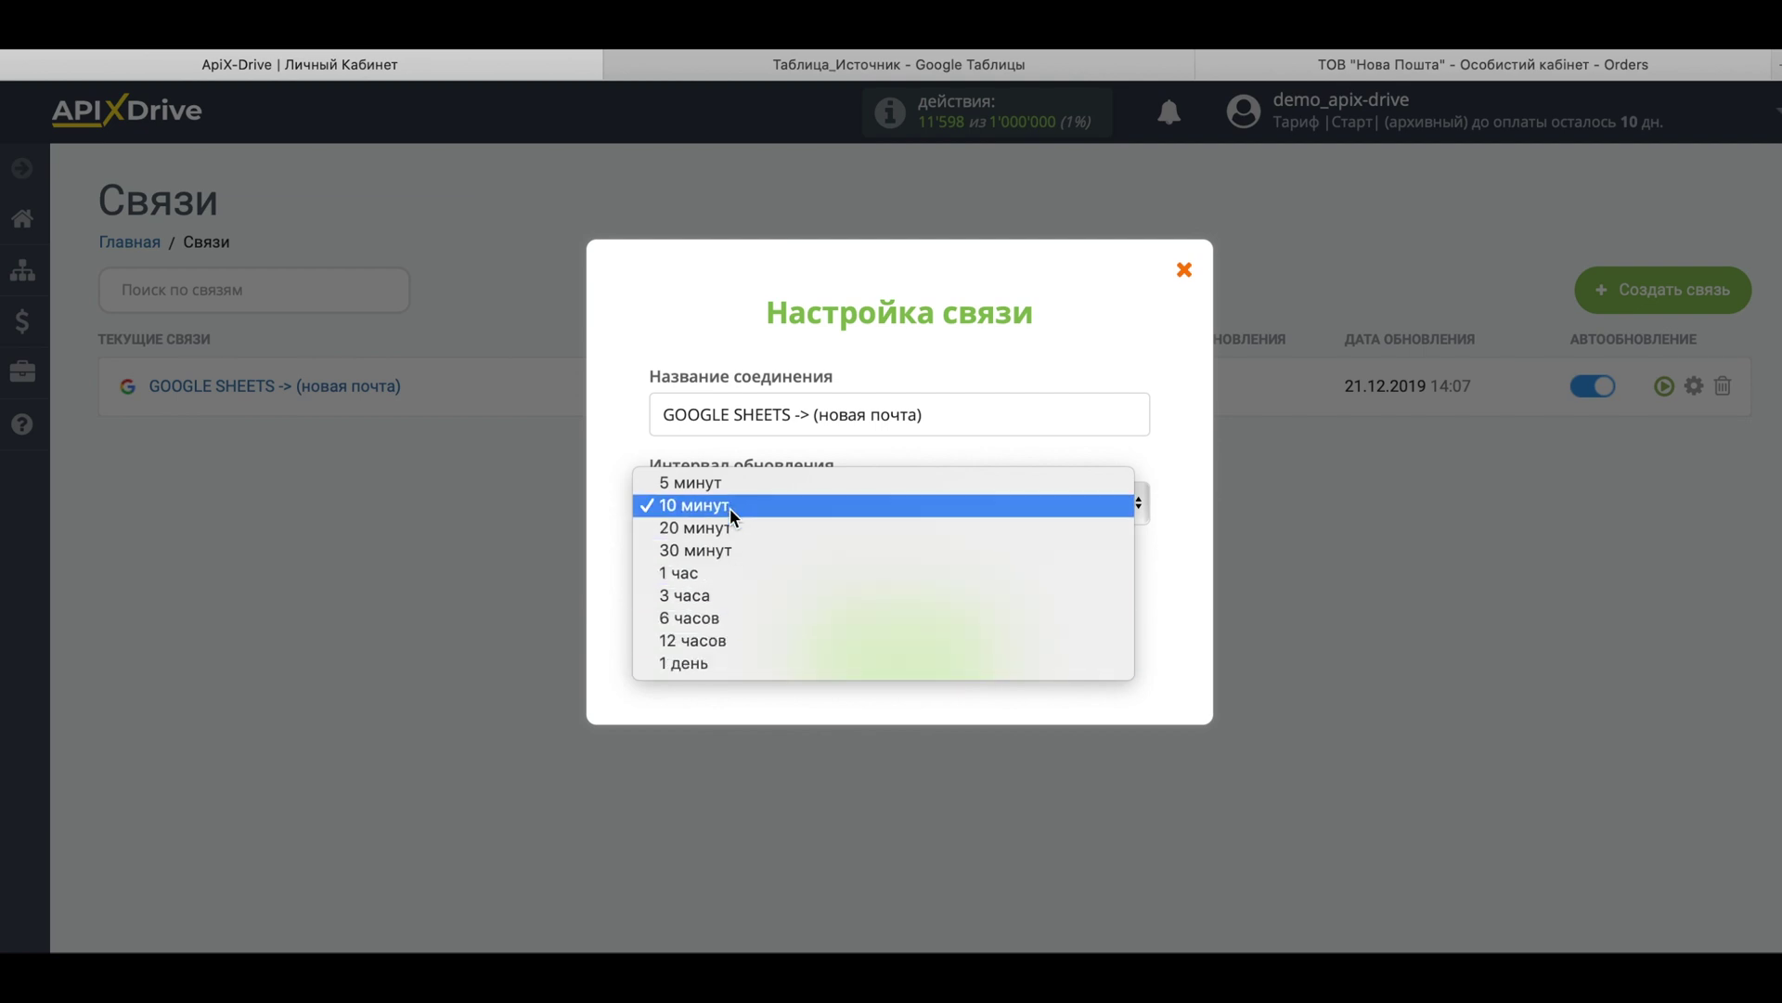
pyautogui.click(729, 508)
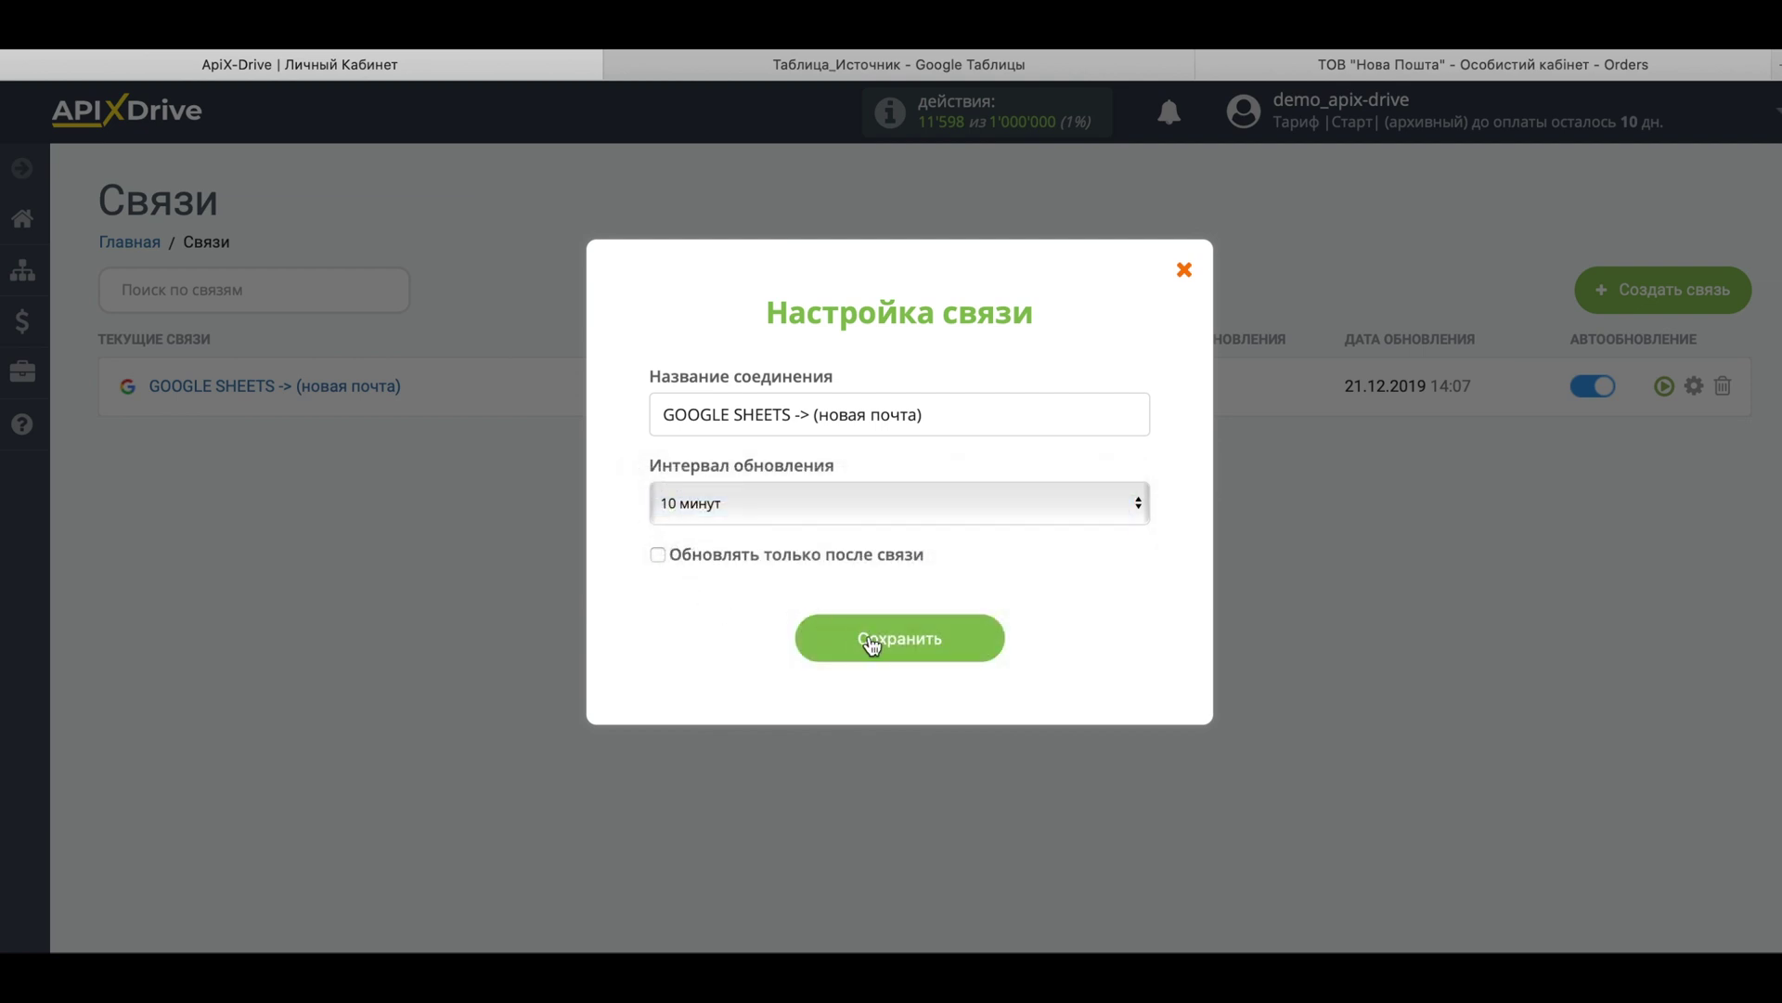
pyautogui.click(1184, 270)
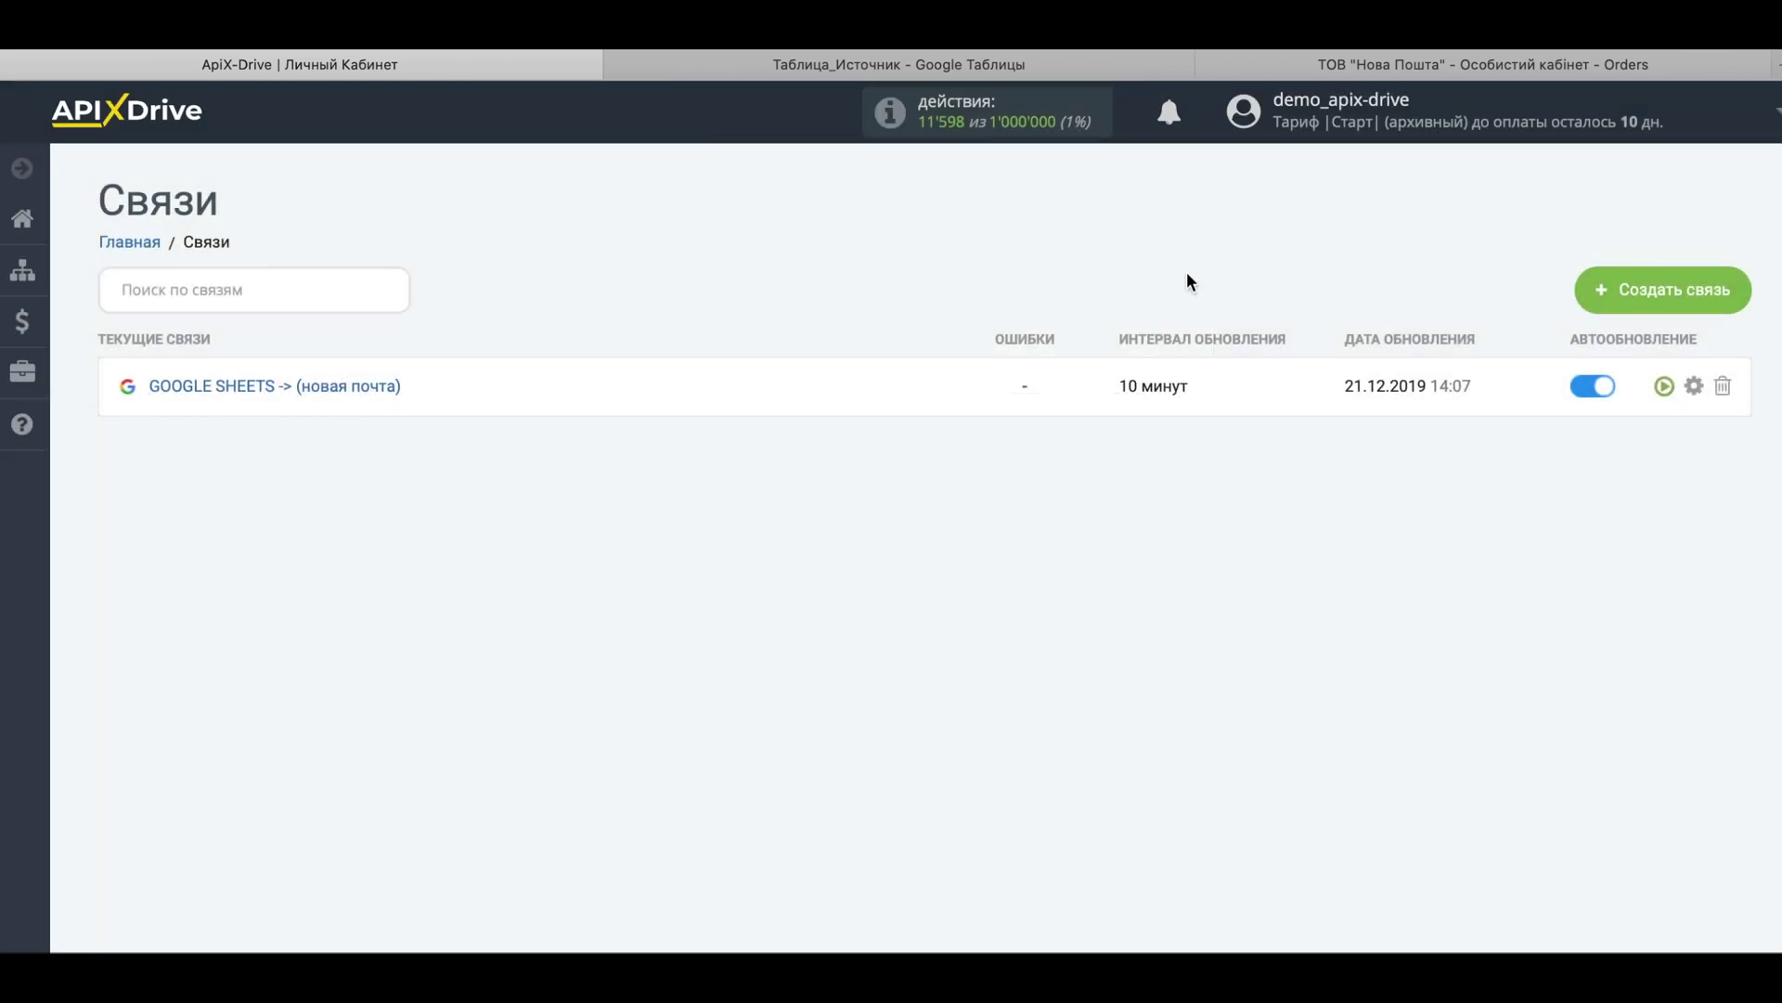